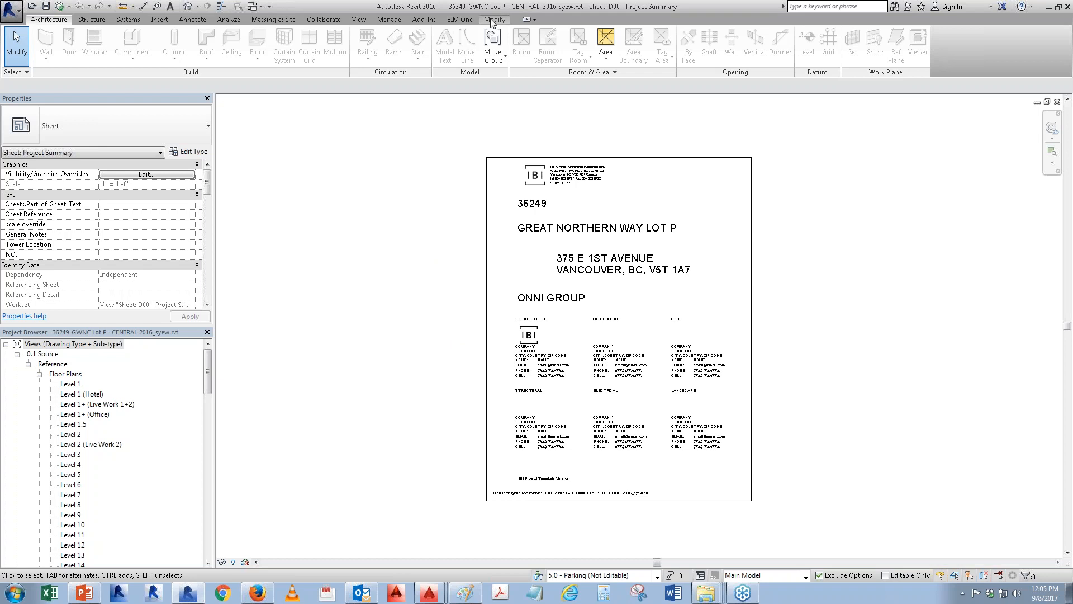
click(361, 20)
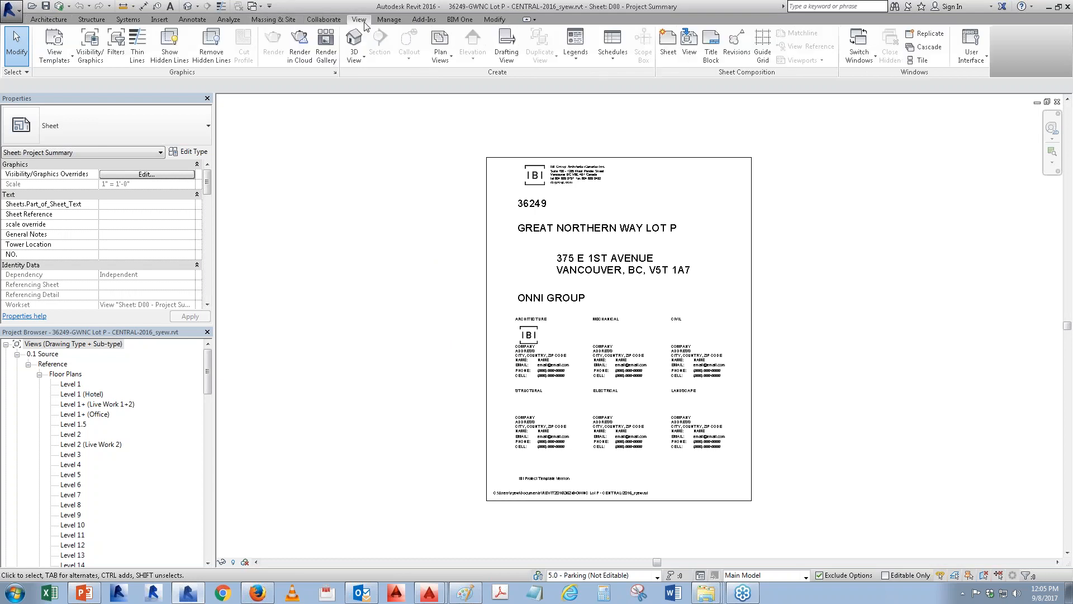
click(606, 59)
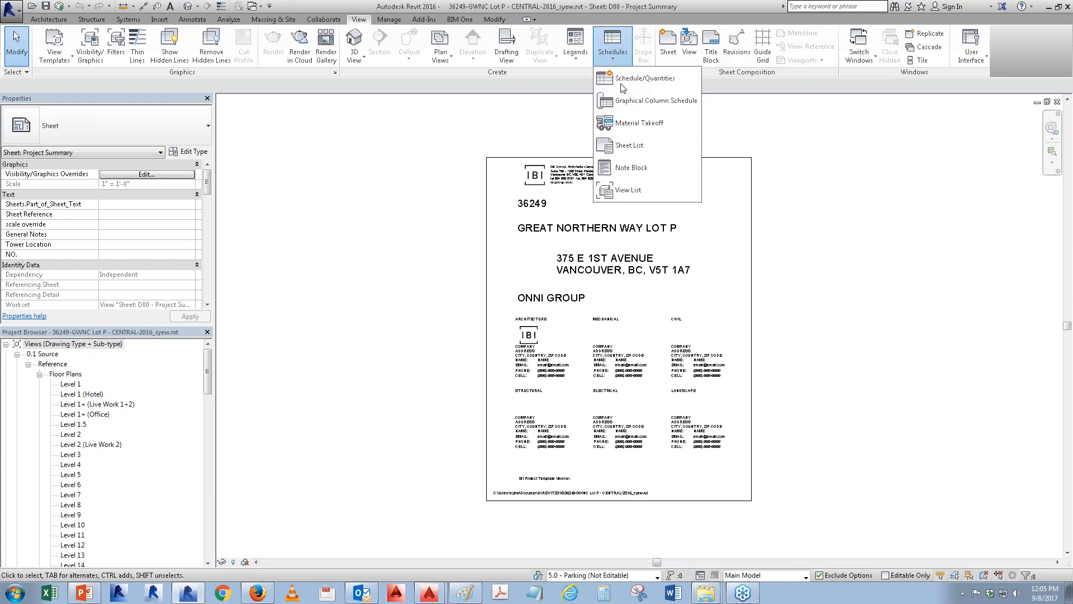
click(621, 81)
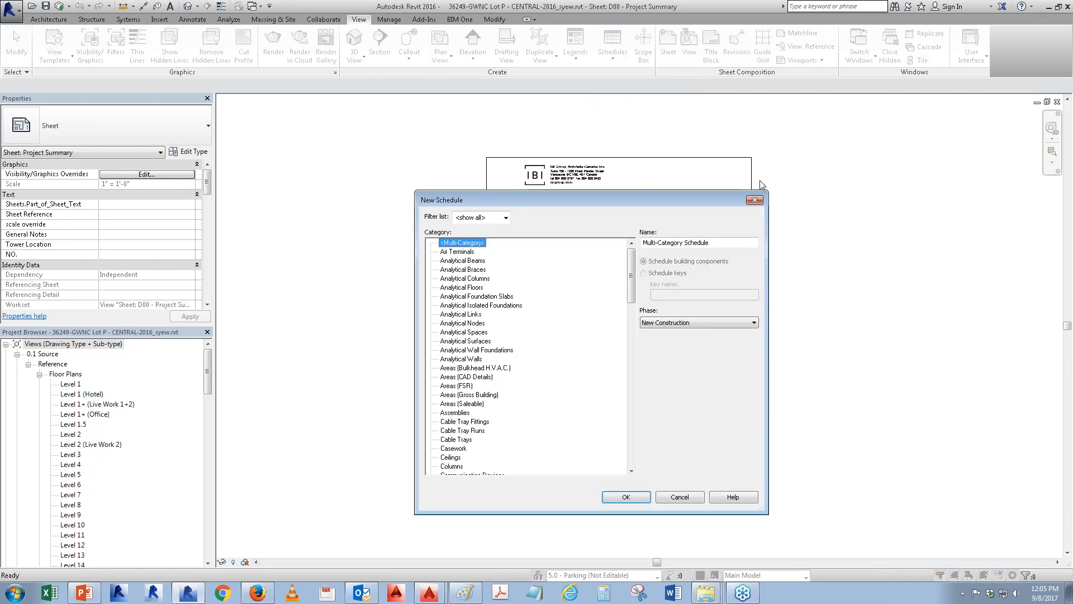
click(755, 199)
- Start a new quantities schedule and limit the category filter to Architecture, excluding Structure, Mechanical, Electrical and Piping
click(619, 60)
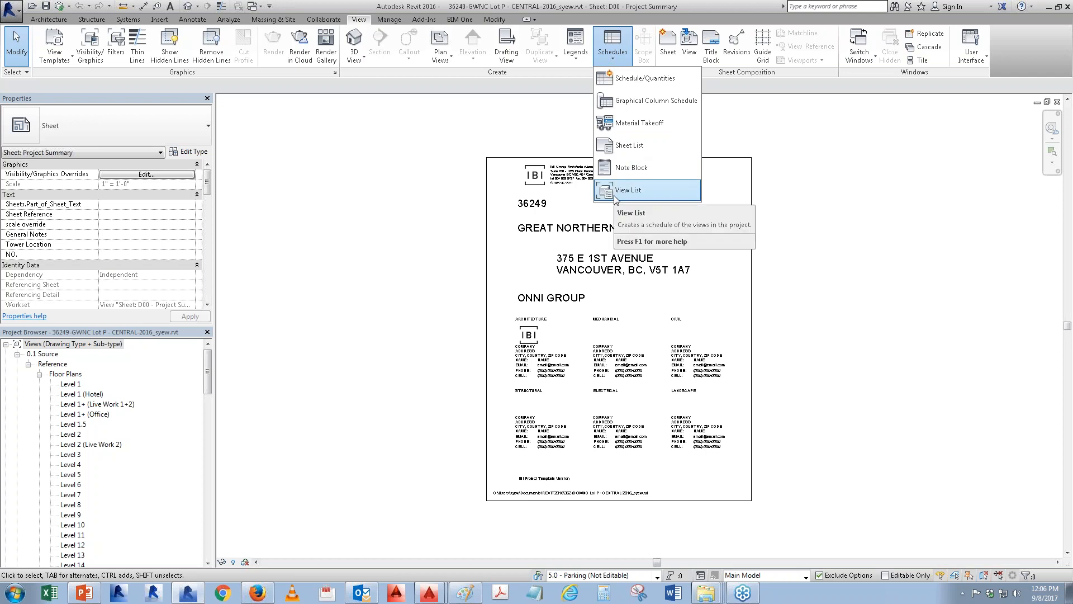
click(630, 81)
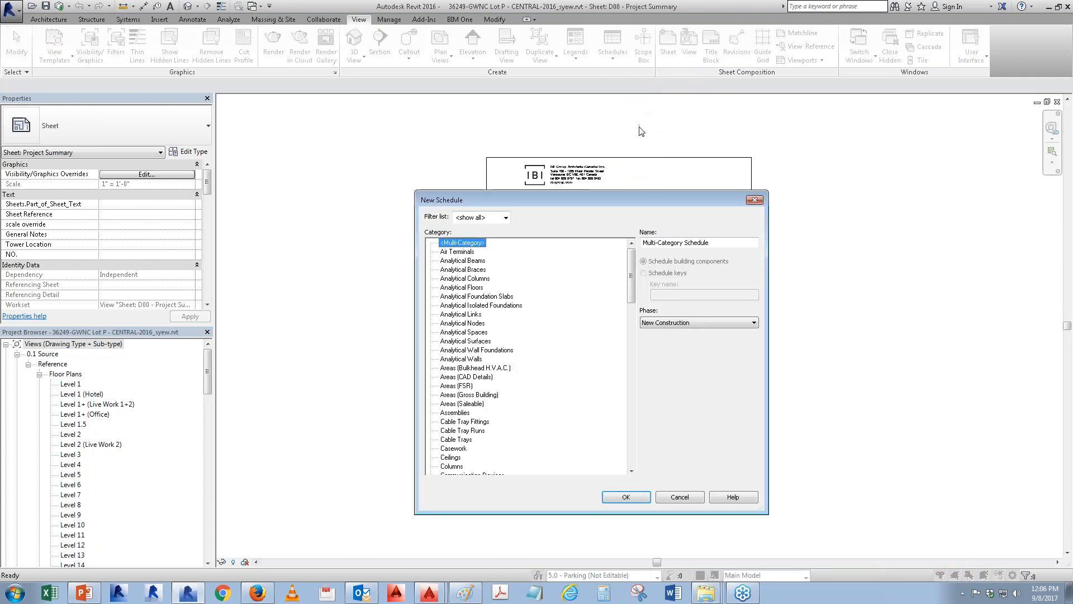
drag(619, 199, 601, 140)
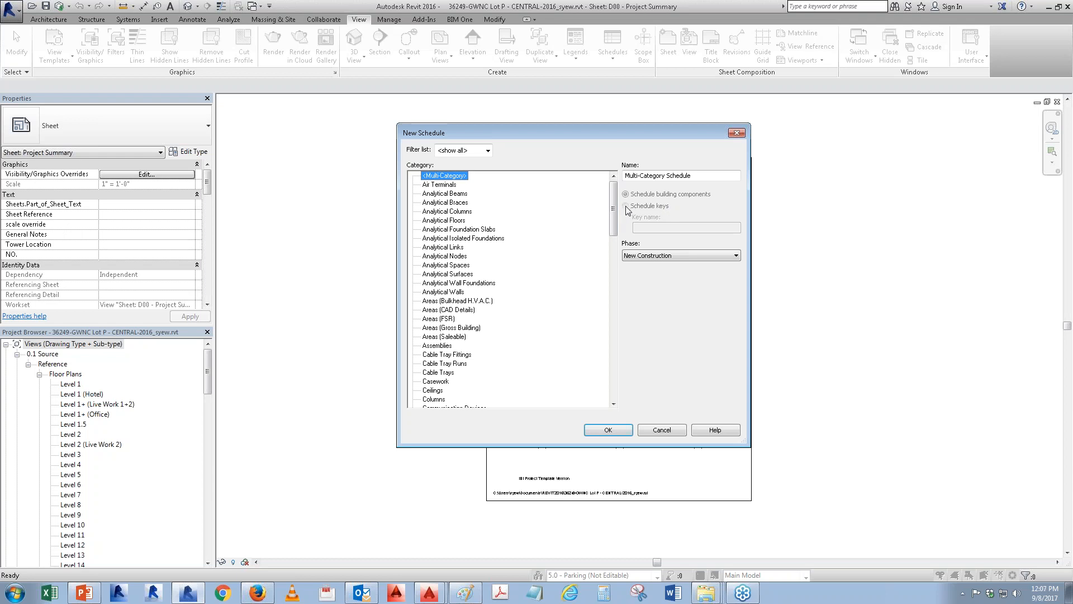
mouse_move(615, 216)
mouse_down()
mouse_move(611, 263)
mouse_move(613, 208)
mouse_up()
click(471, 152)
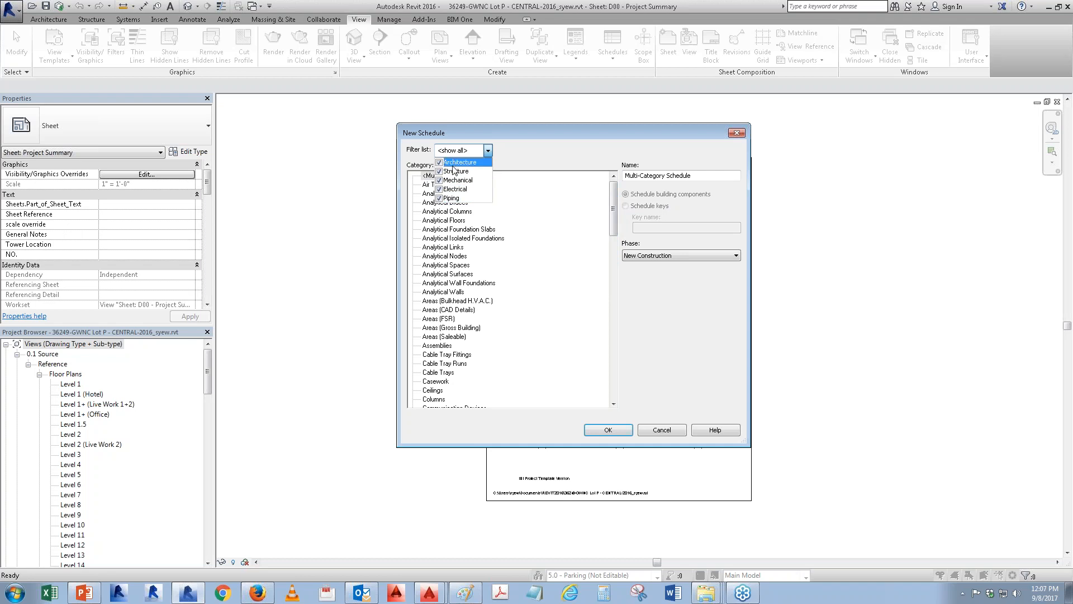
click(439, 198)
click(440, 189)
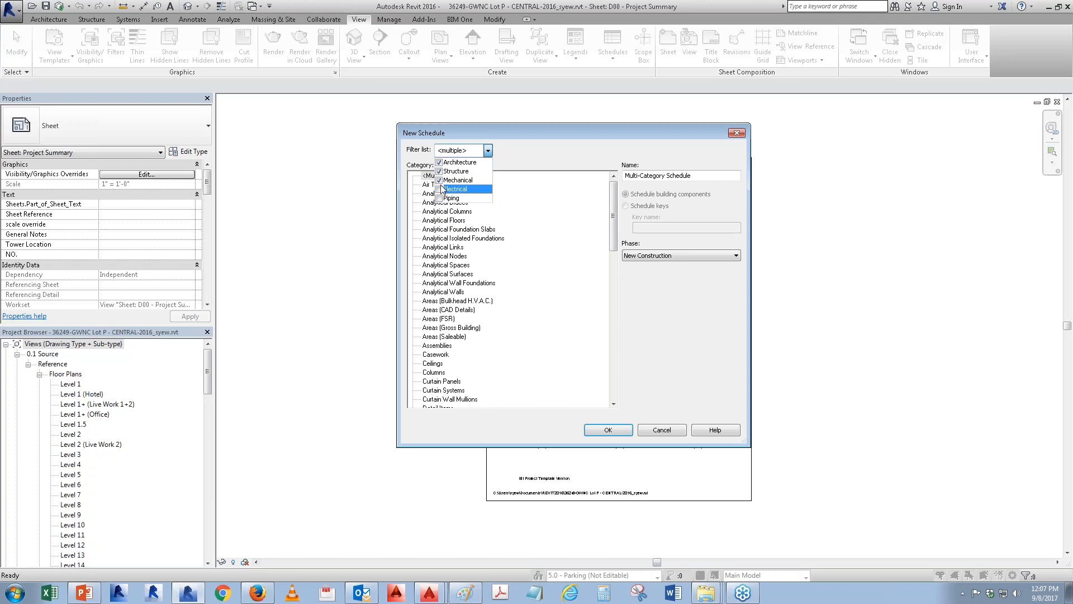
click(439, 180)
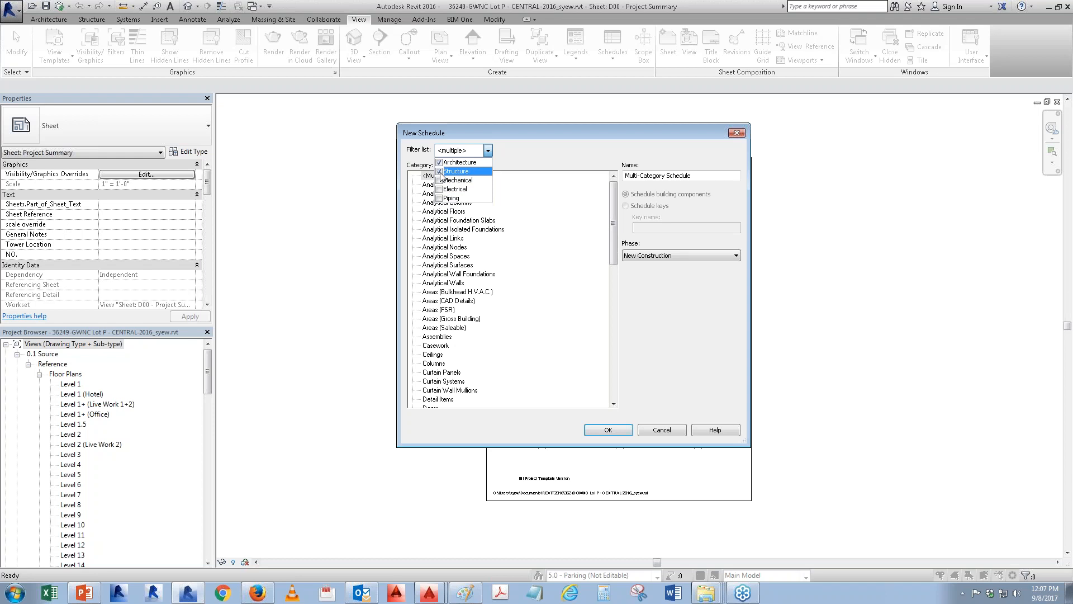
click(440, 170)
click(504, 159)
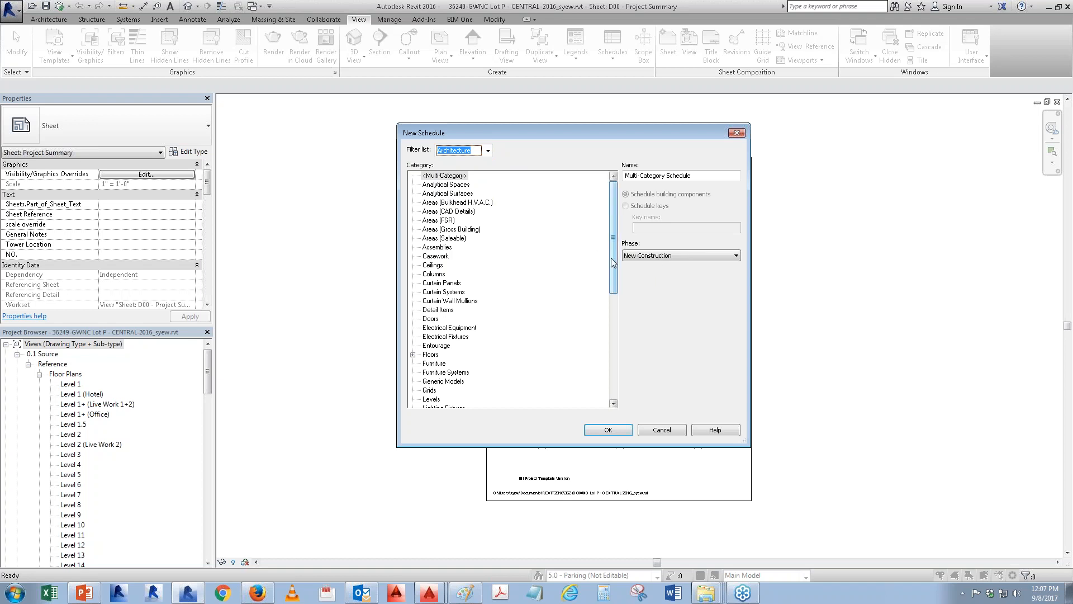
- Choose the Parking category and create a building component schedule named Parking Schedule for the New Construction phase
drag(613, 262, 619, 306)
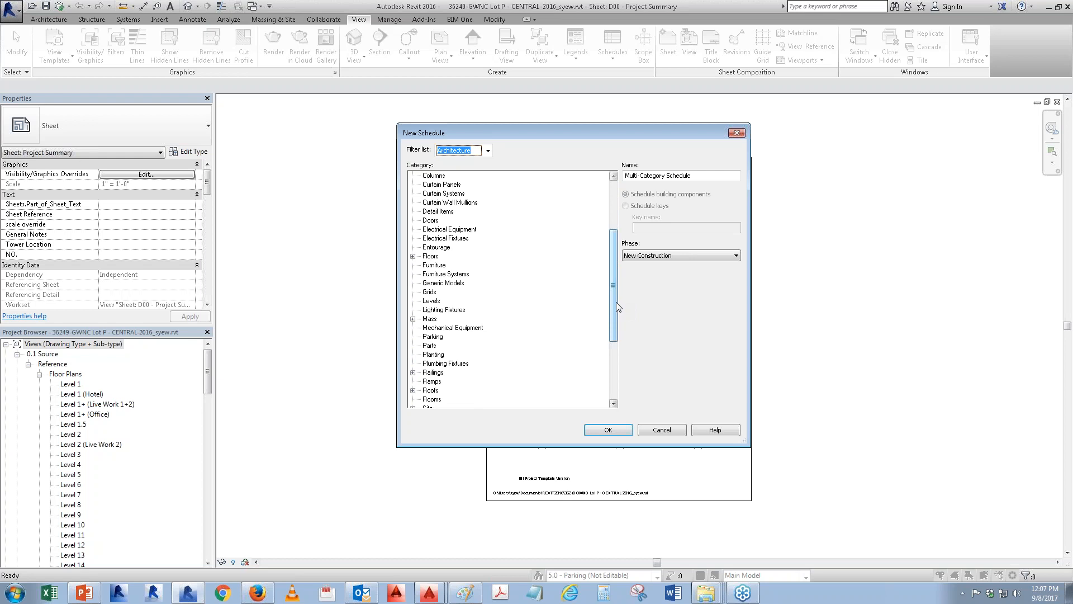
click(413, 391)
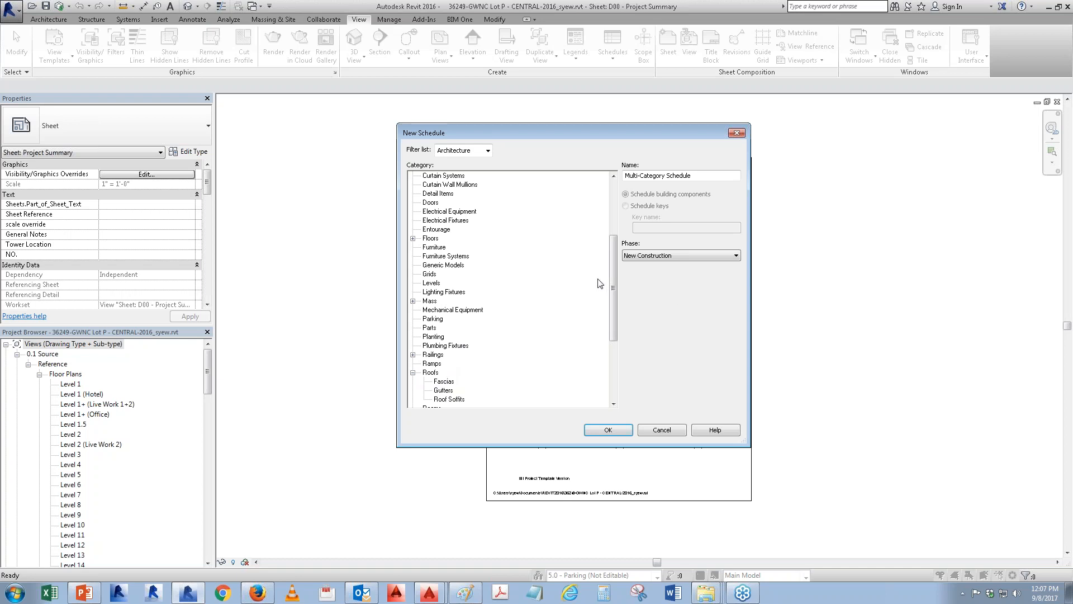
drag(613, 289, 614, 232)
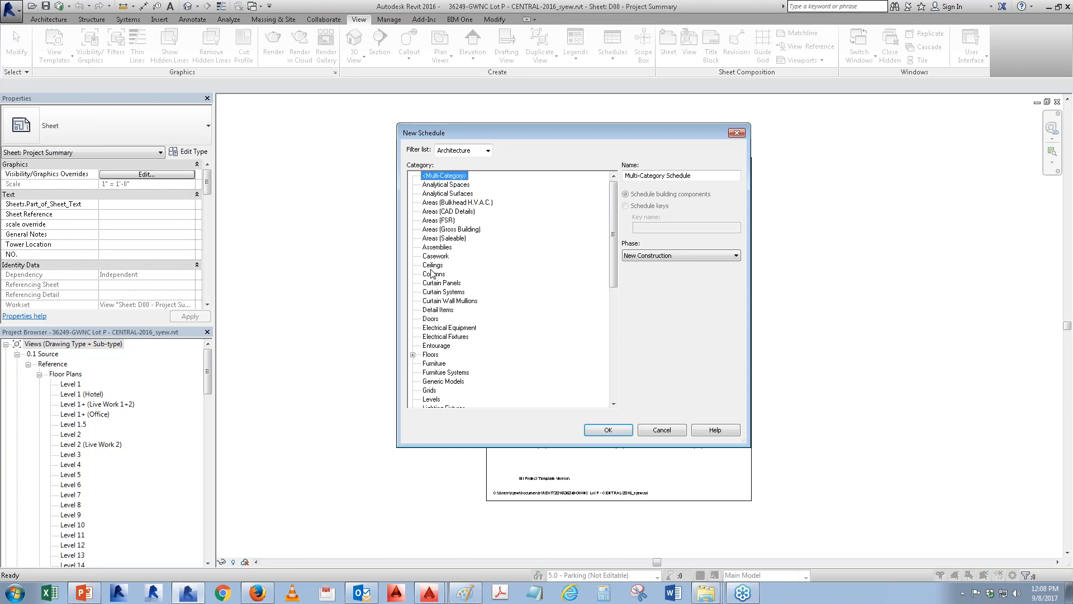
drag(612, 269, 618, 369)
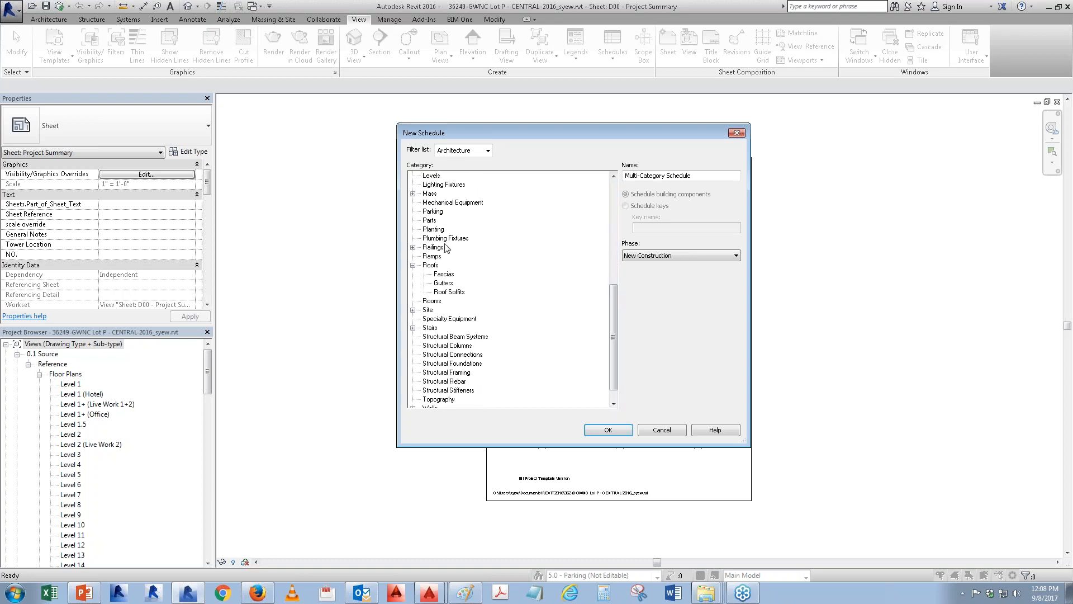
click(441, 216)
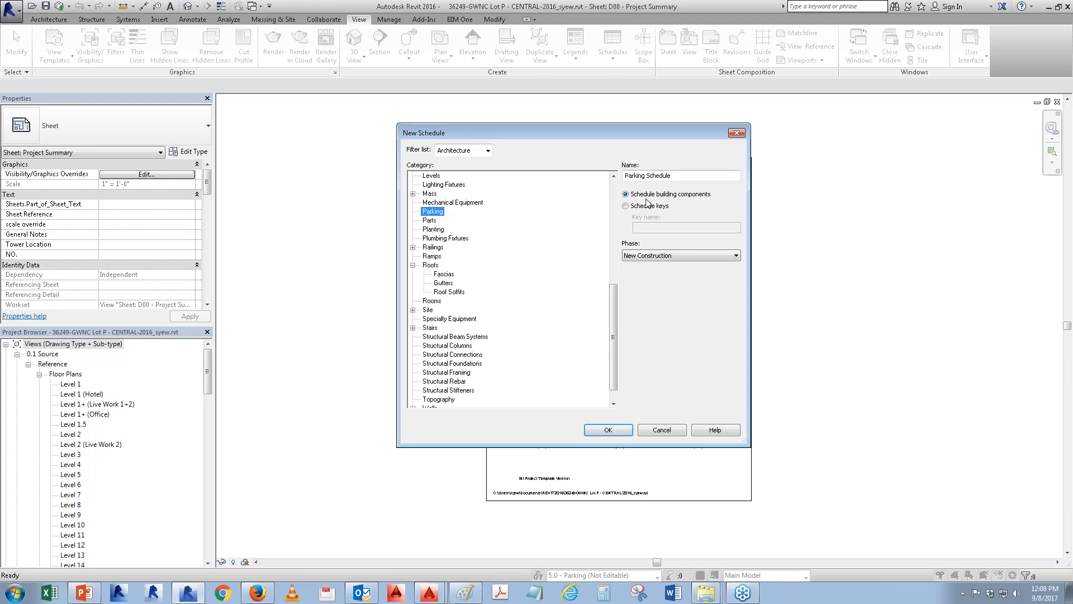
click(614, 430)
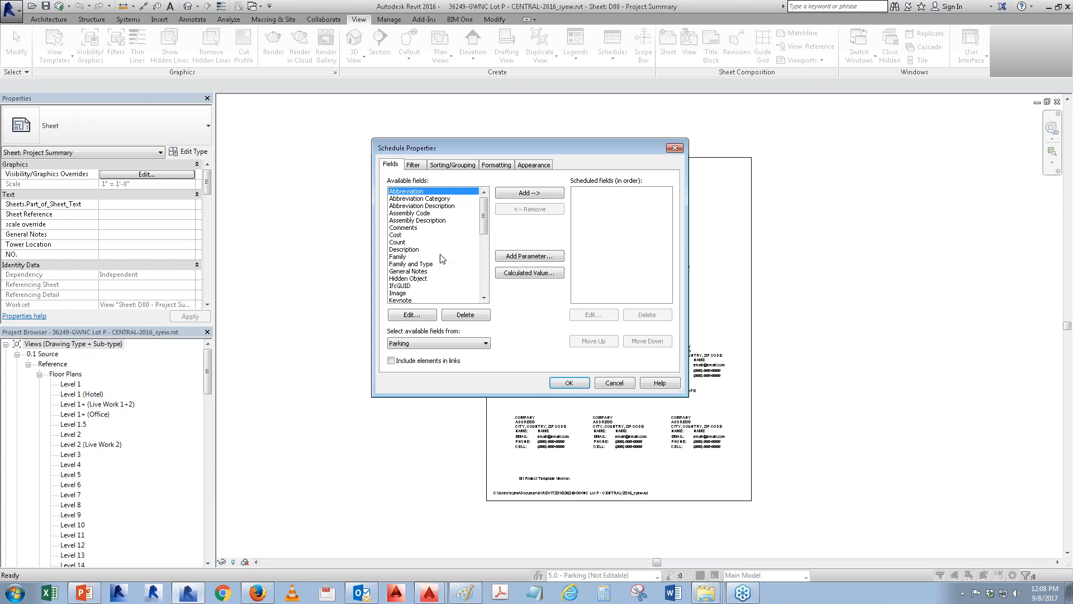
- Add the Count and Level fields to the parking schedule and place Level ahead of Count
click(397, 242)
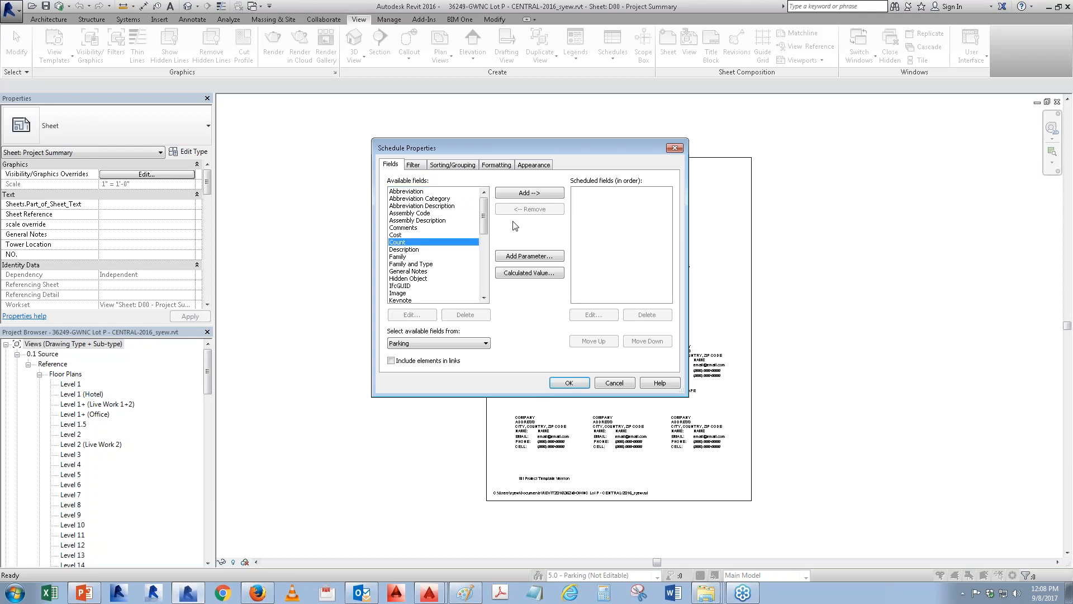
click(556, 194)
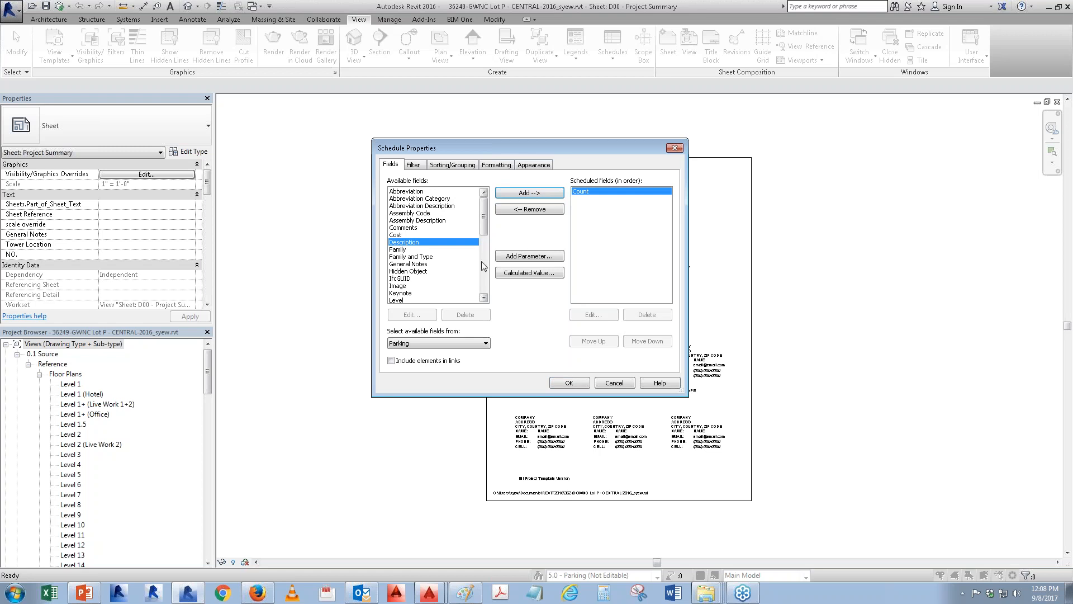
drag(483, 230, 484, 245)
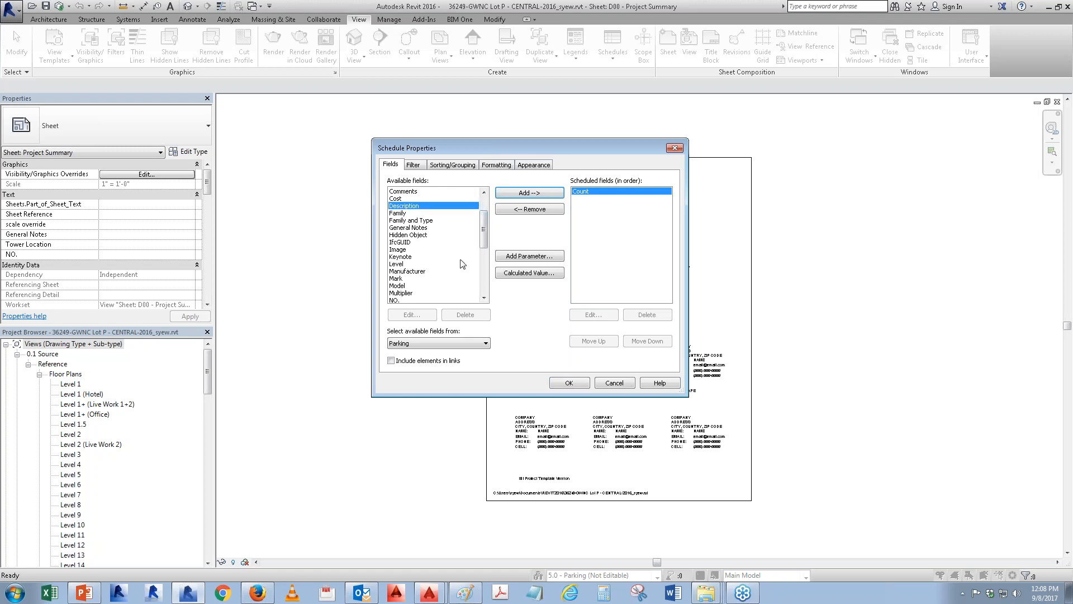
click(400, 265)
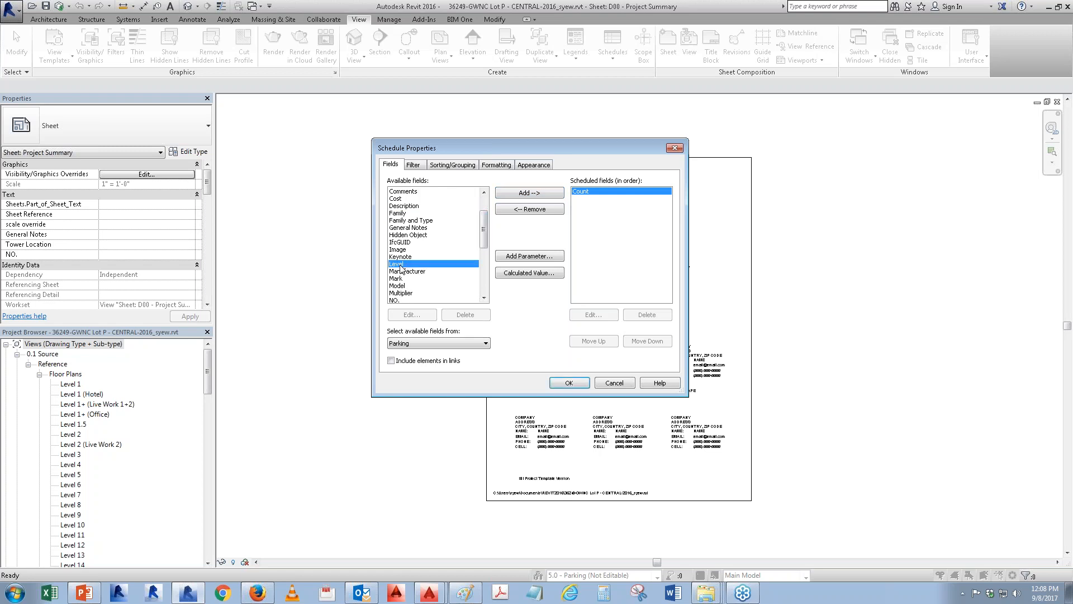
click(512, 193)
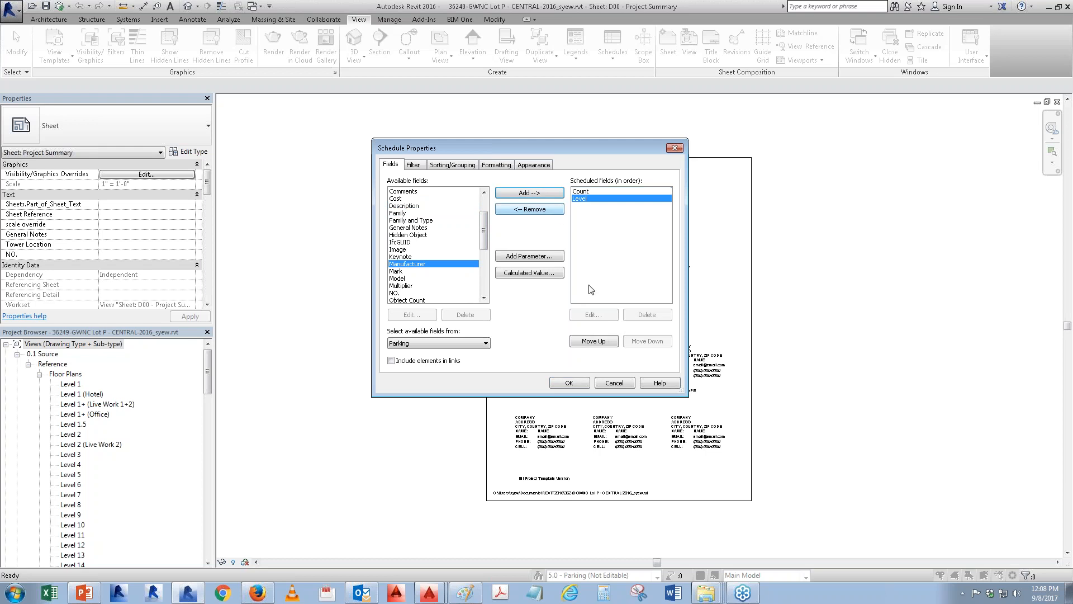
click(593, 339)
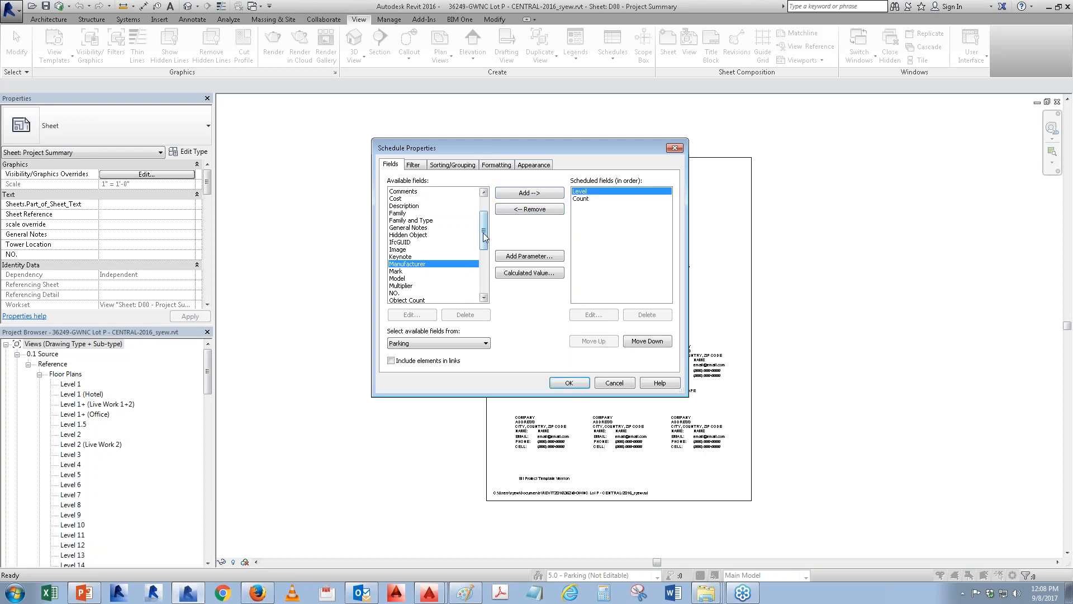
- Add the Family and Type field to the scheduled fields, directly after Level
click(414, 220)
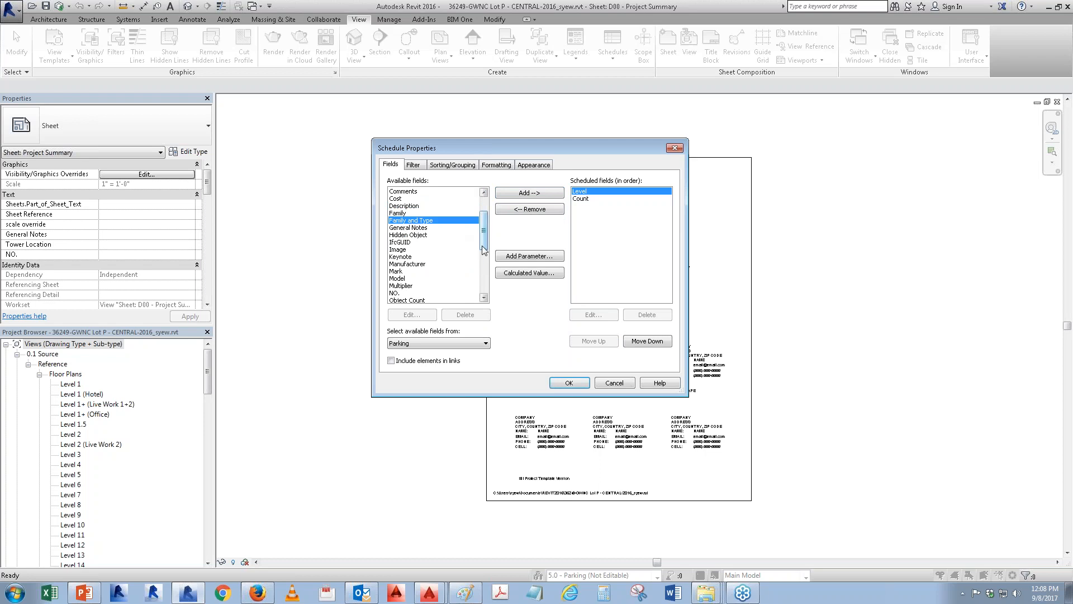
scroll(484, 257, down, 4)
scroll(485, 263, down, 1)
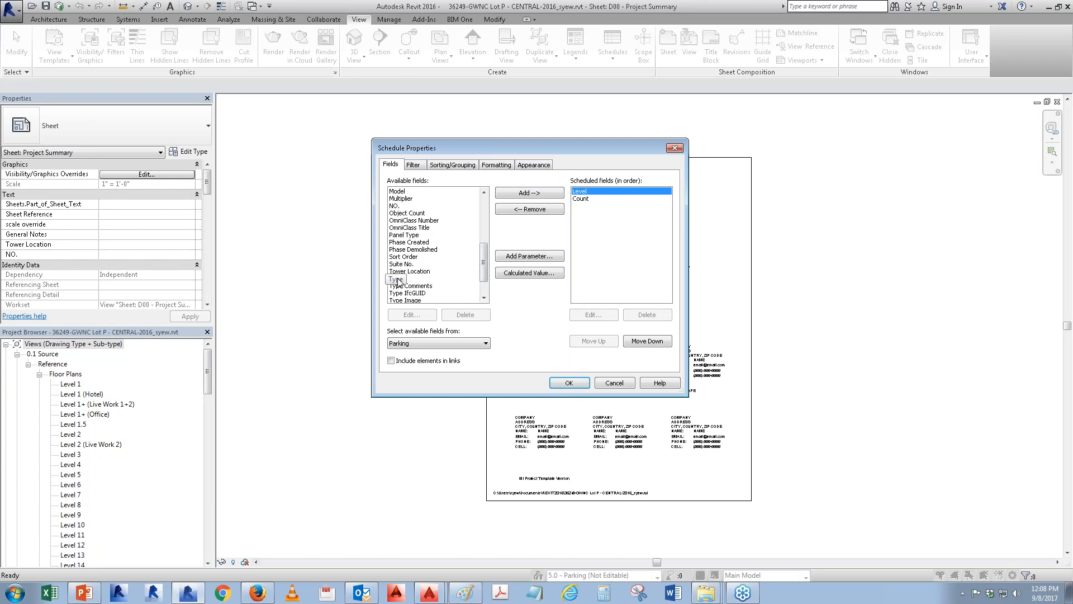
drag(488, 271, 488, 237)
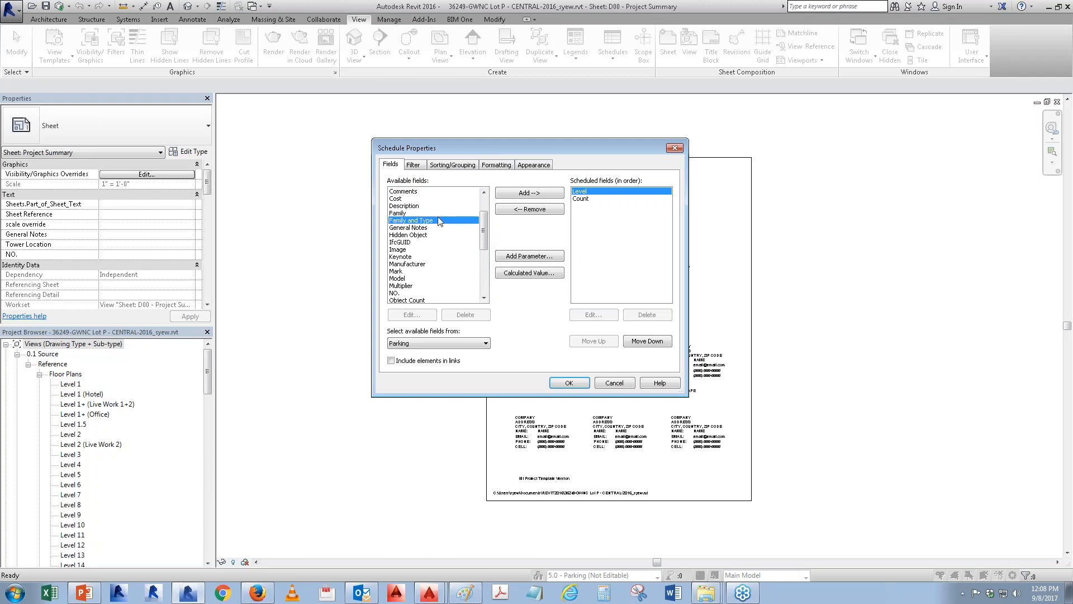
click(515, 197)
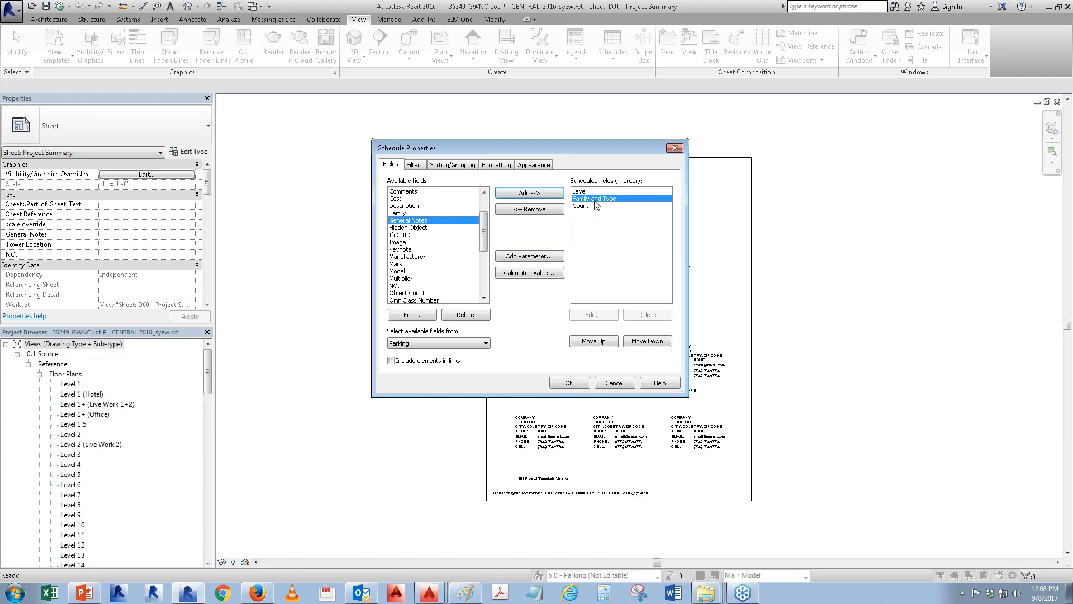
- Add the Type and Model fields to the schedule between Family and Type and Count
drag(484, 231, 483, 266)
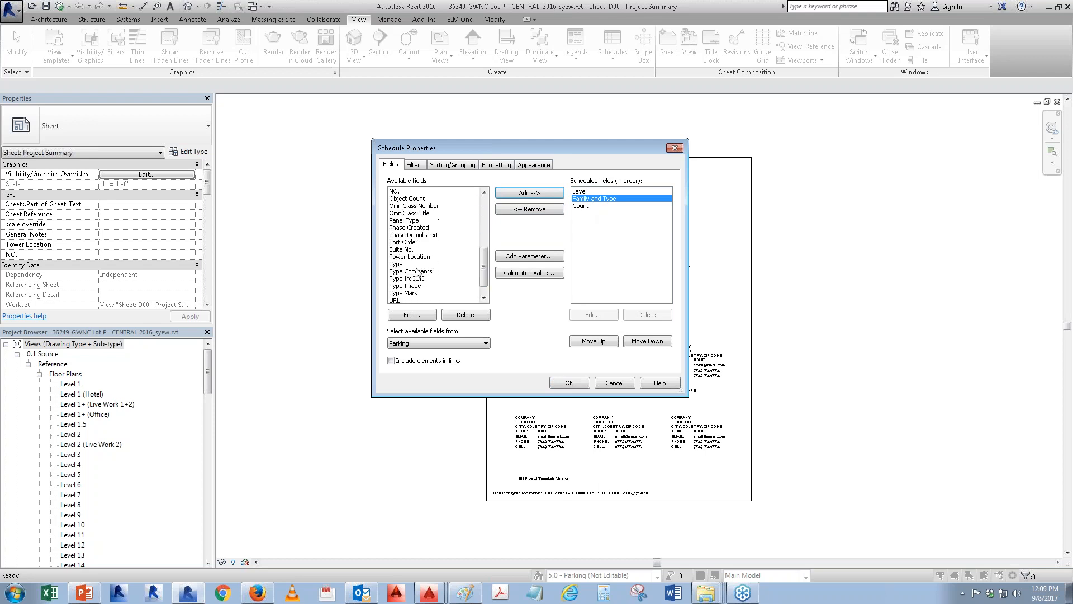
click(404, 264)
click(530, 193)
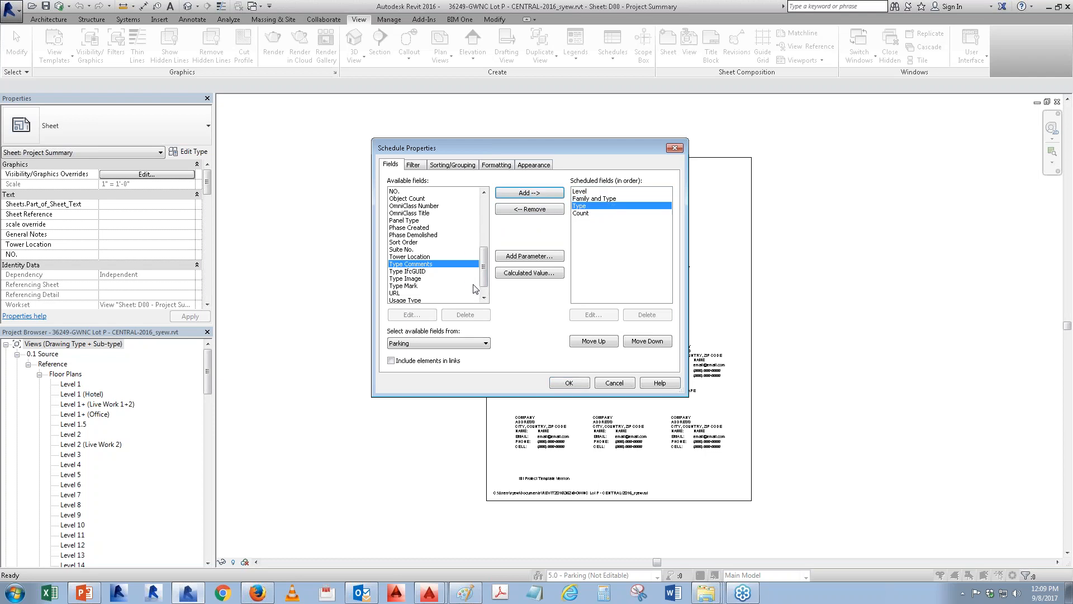
scroll(396, 223, up, 2)
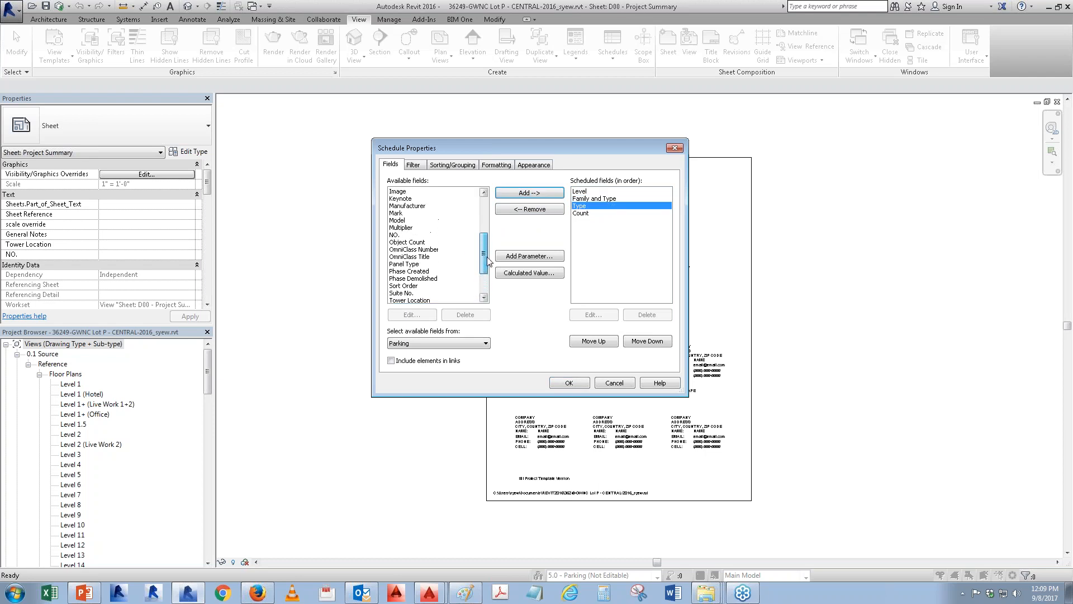
click(405, 221)
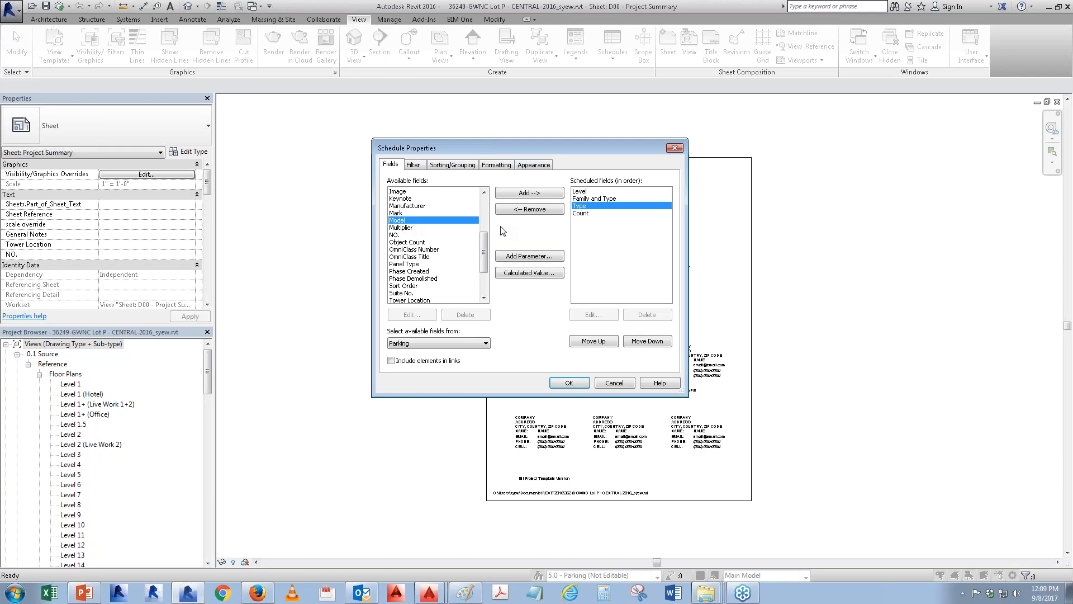
click(515, 194)
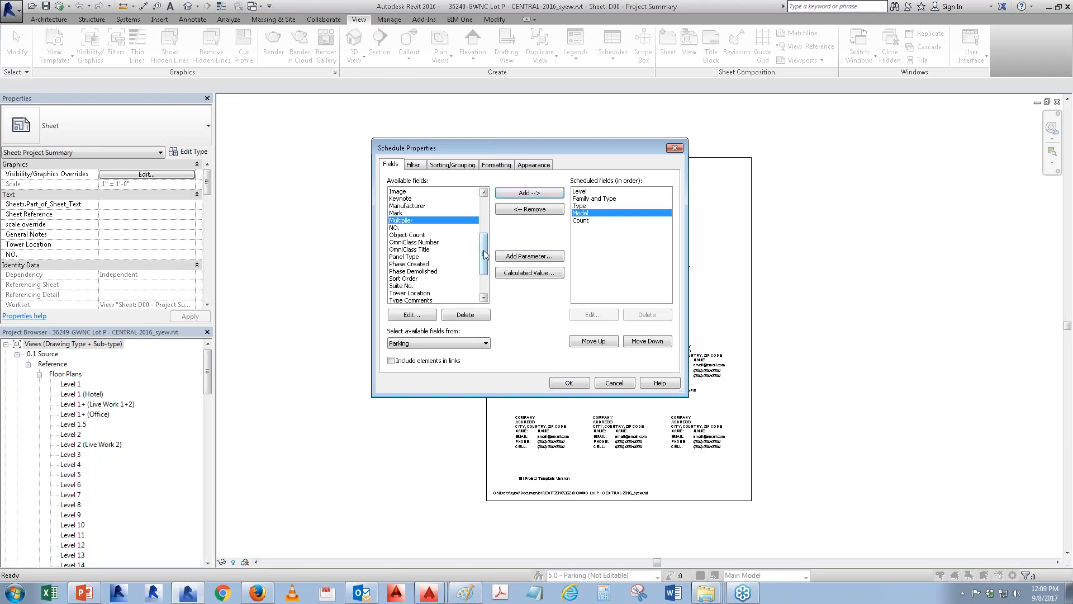
- Add the Type Comments and Description fields to the schedule, placing them after Model and before Count
scroll(463, 276, down, 1)
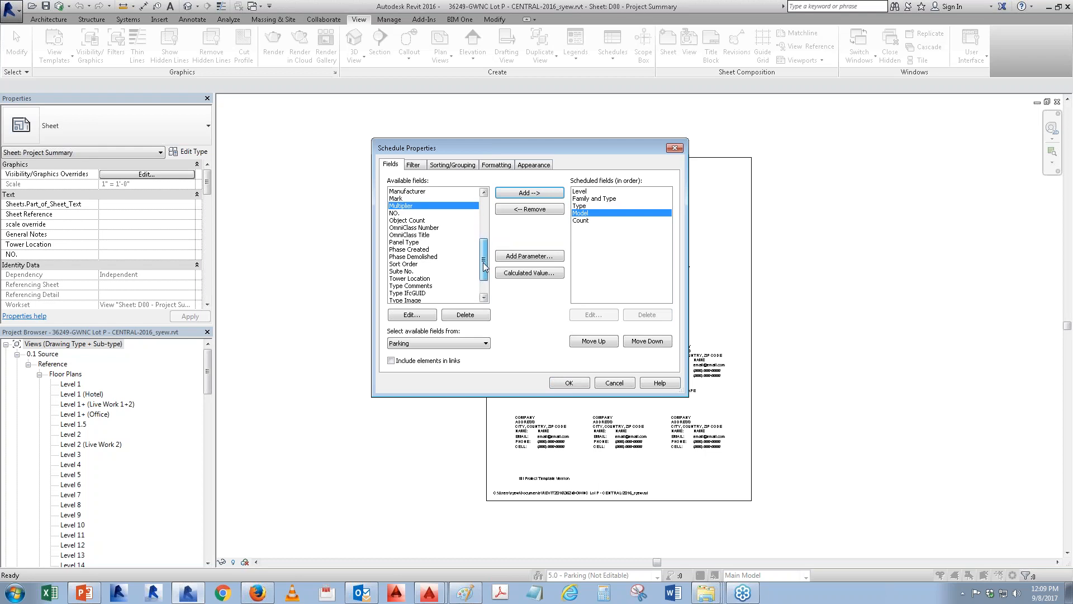
click(427, 279)
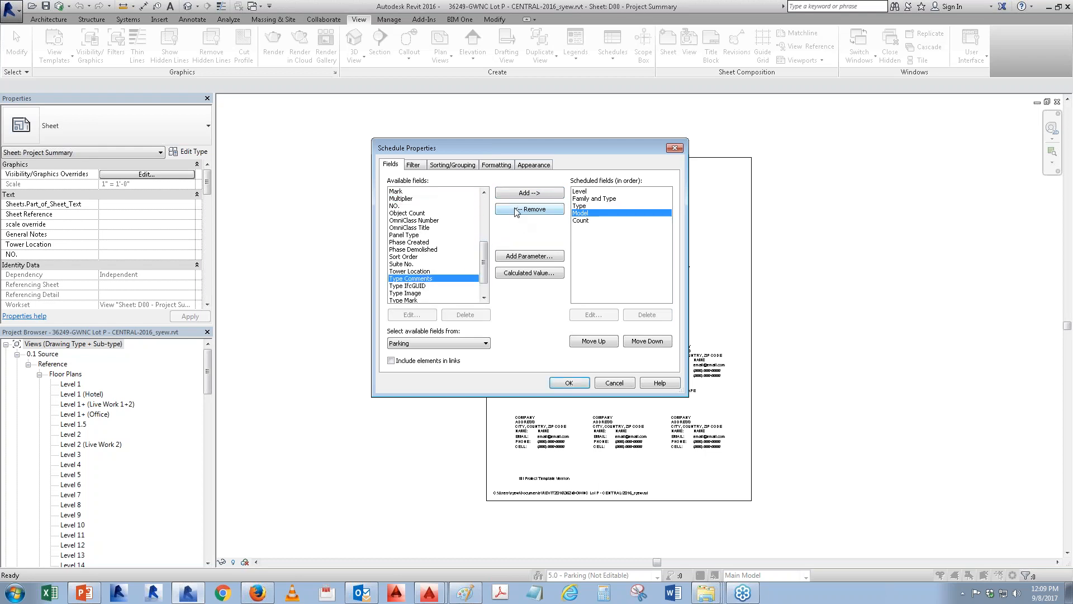
click(525, 193)
drag(485, 258, 497, 218)
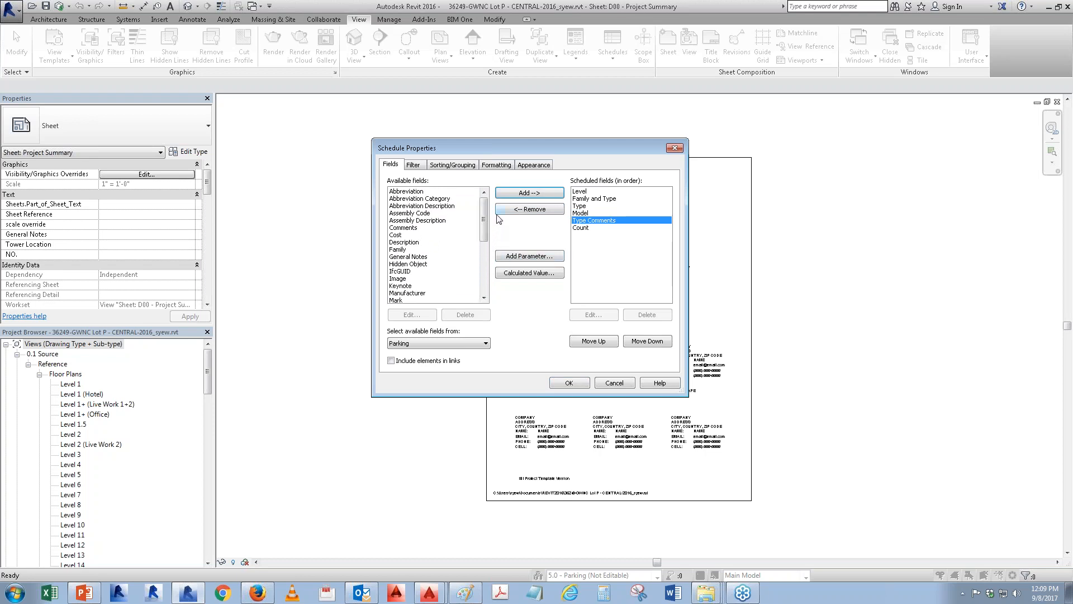
click(531, 194)
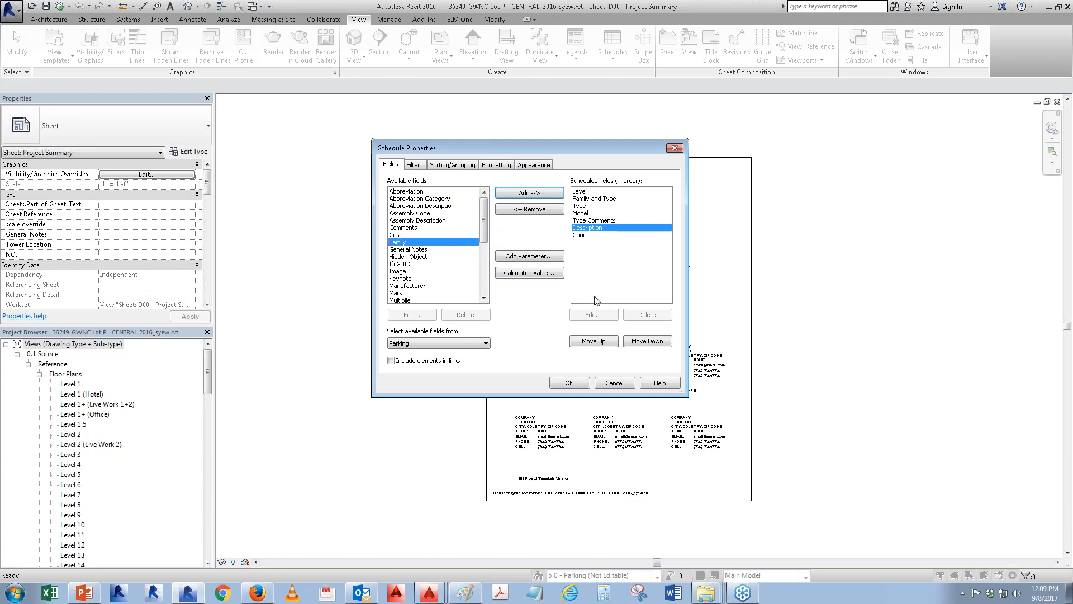
- Turn off itemizing every instance in the parking schedule's sorting and grouping settings
click(414, 165)
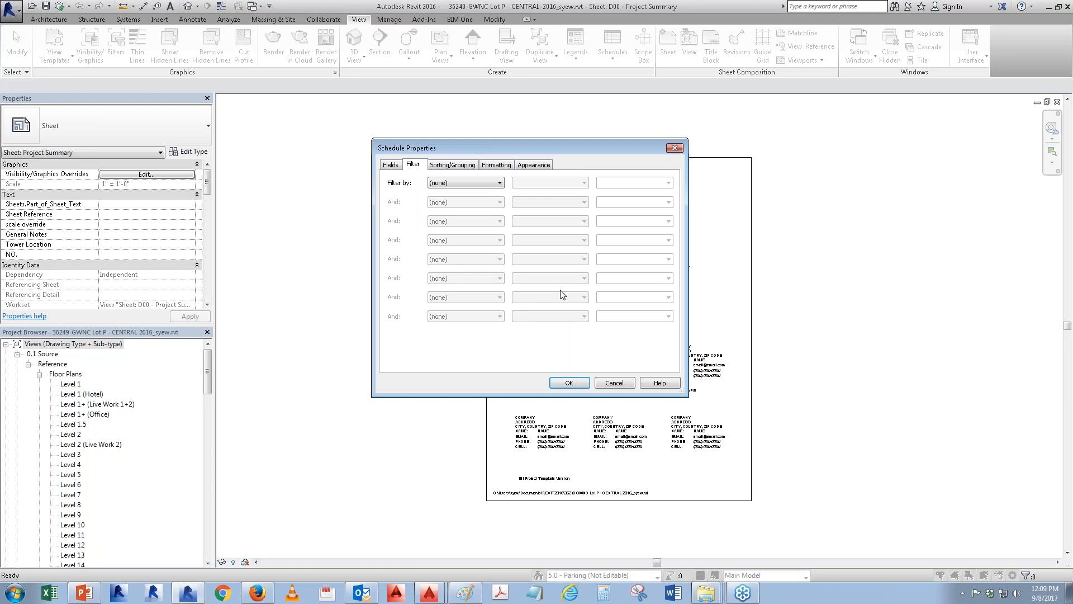
click(452, 165)
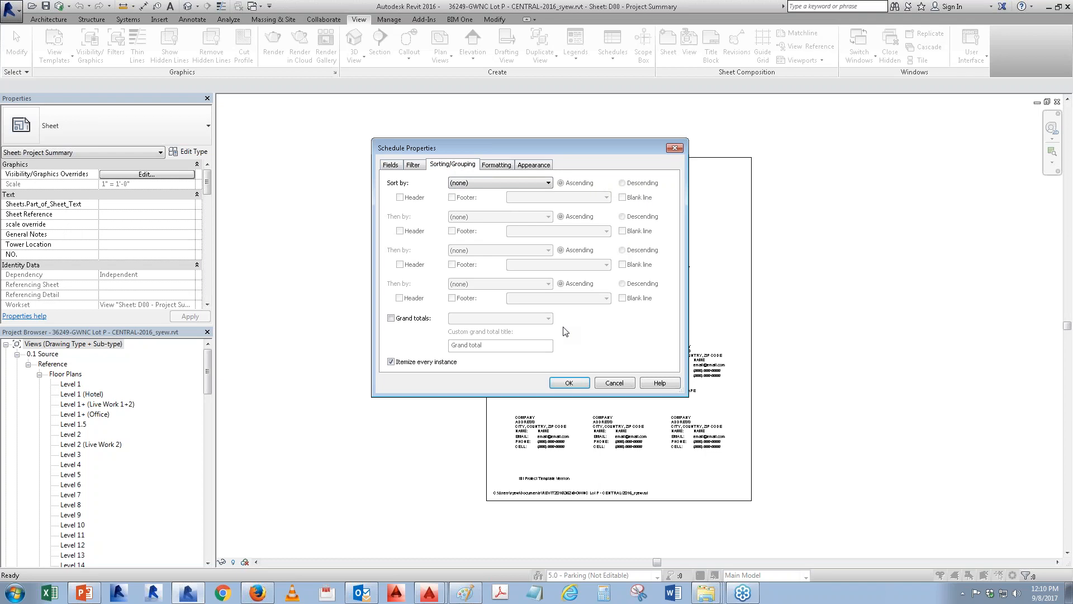
click(474, 183)
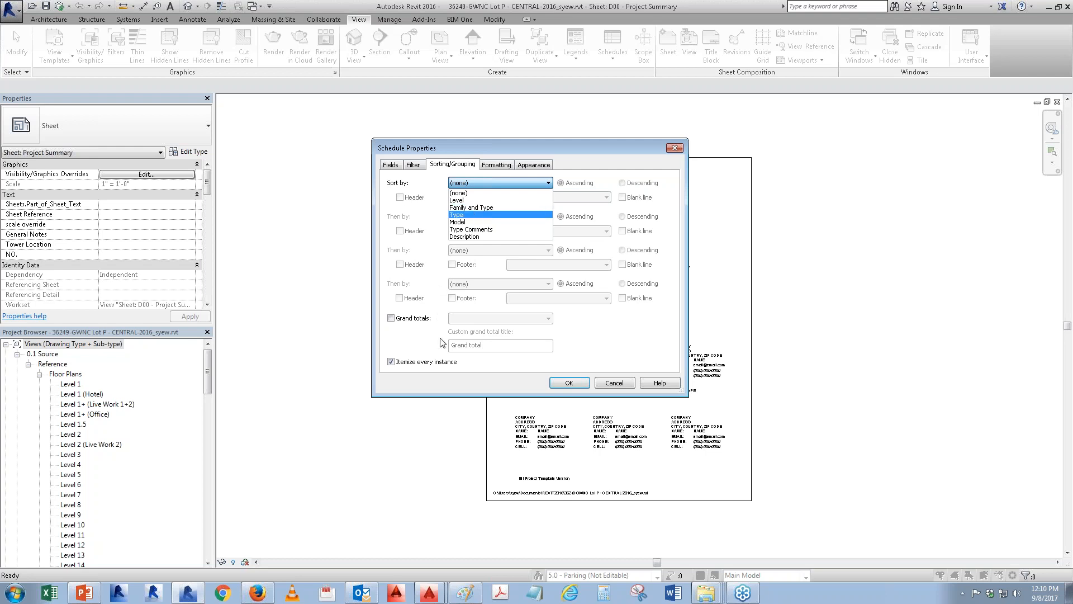
click(446, 378)
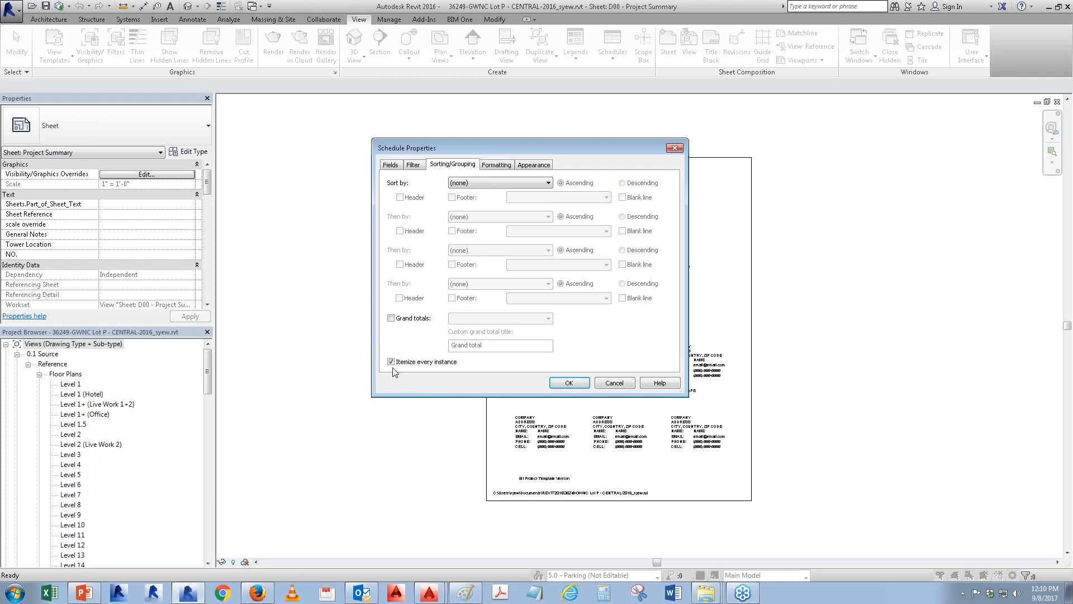
click(390, 361)
click(391, 362)
- Enable grand totals with the Totals only option and sort the parking schedule by Level
click(391, 318)
click(463, 320)
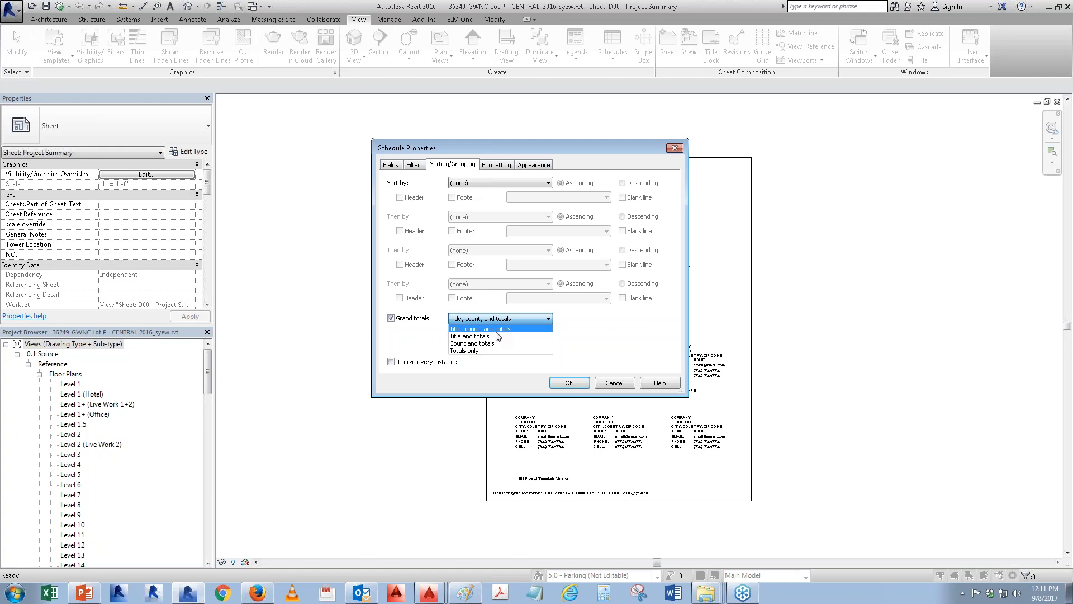
click(445, 338)
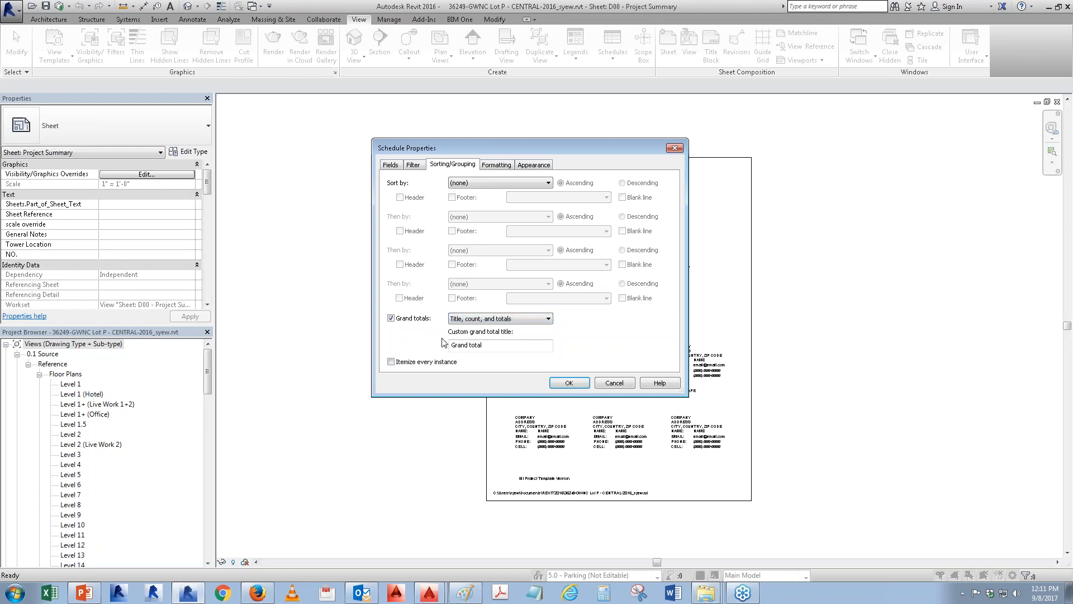
drag(484, 345, 450, 345)
drag(487, 346, 431, 337)
click(475, 319)
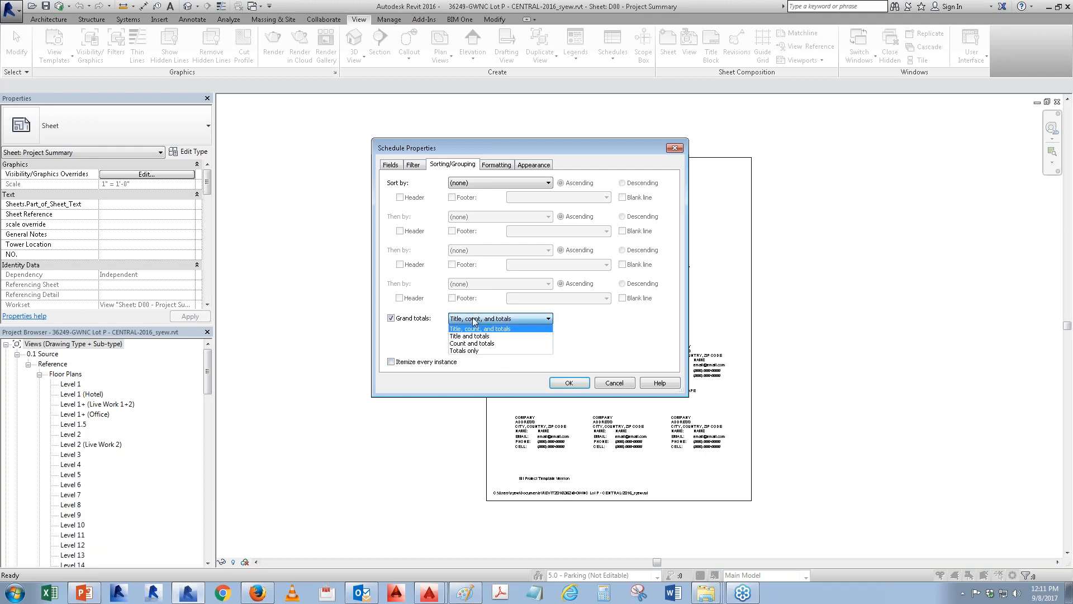
click(472, 351)
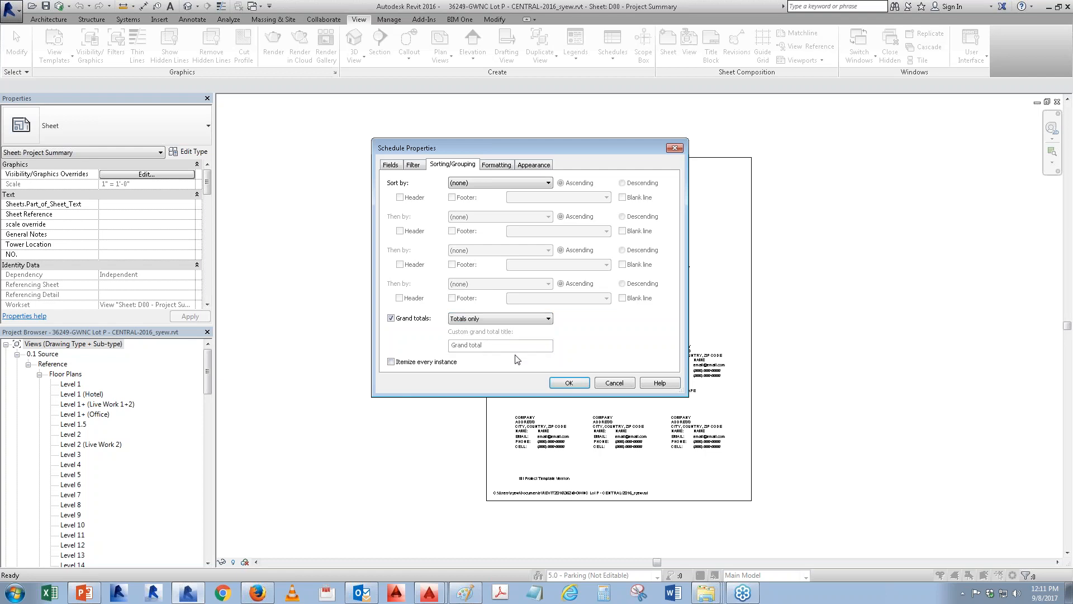
click(468, 183)
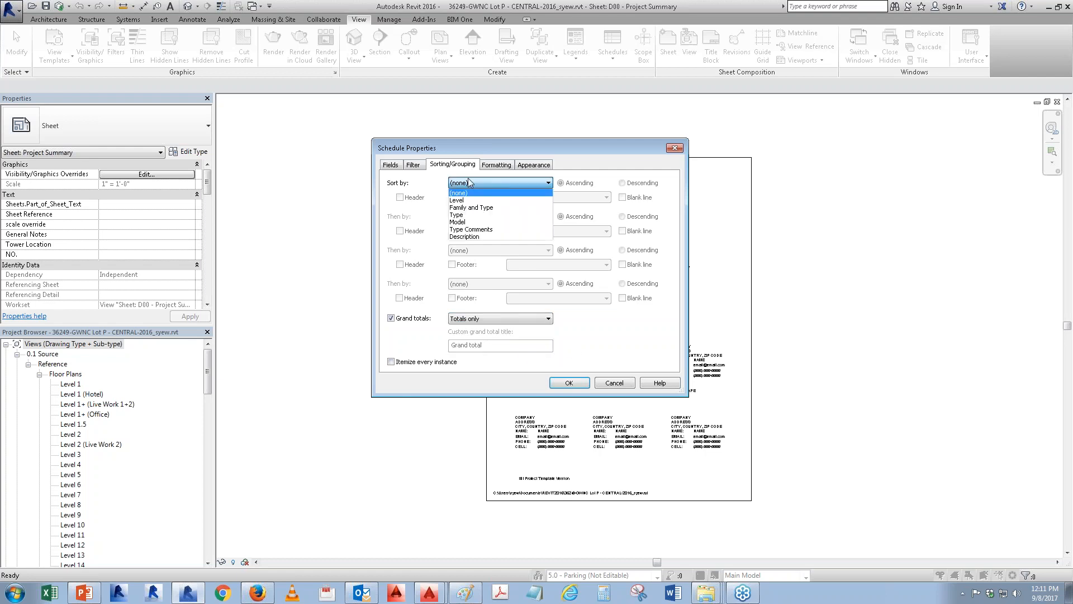
click(463, 200)
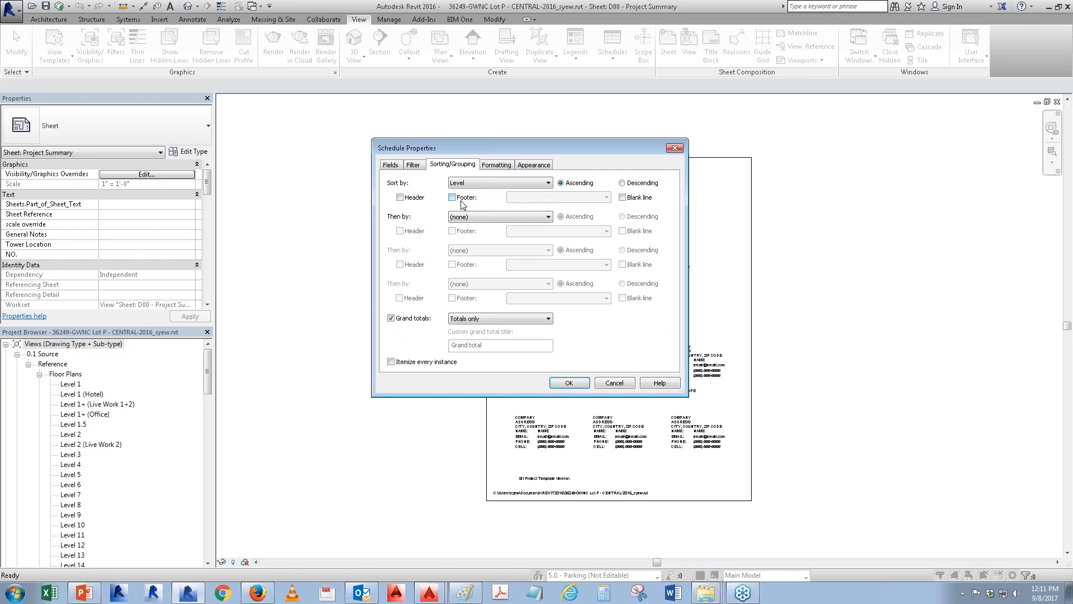
- Review the scheduled fields' formatting and the appearance settings, and generate the parking schedule
click(495, 168)
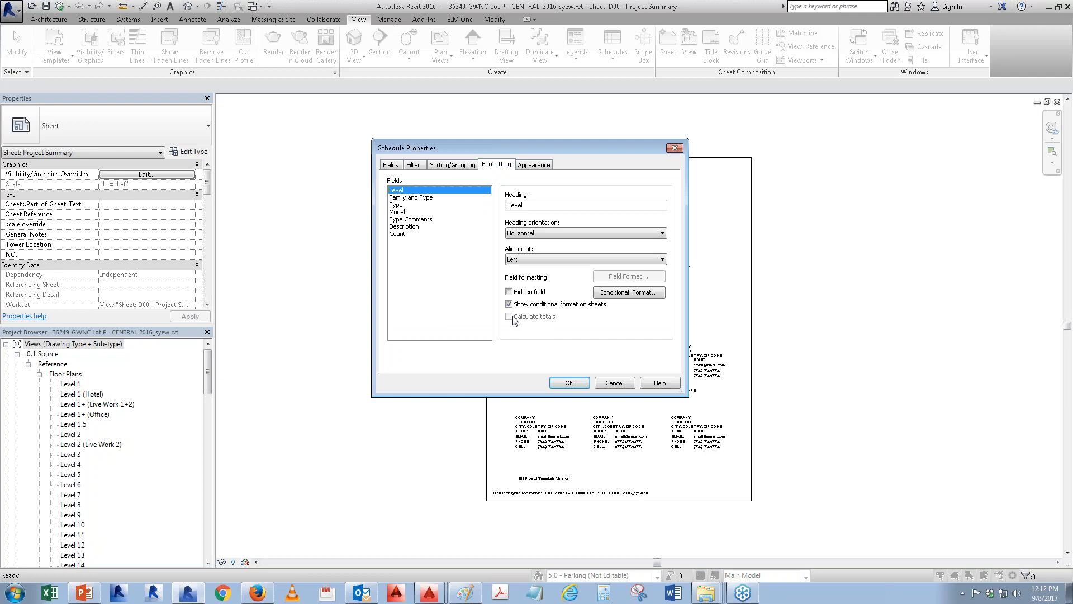
click(406, 205)
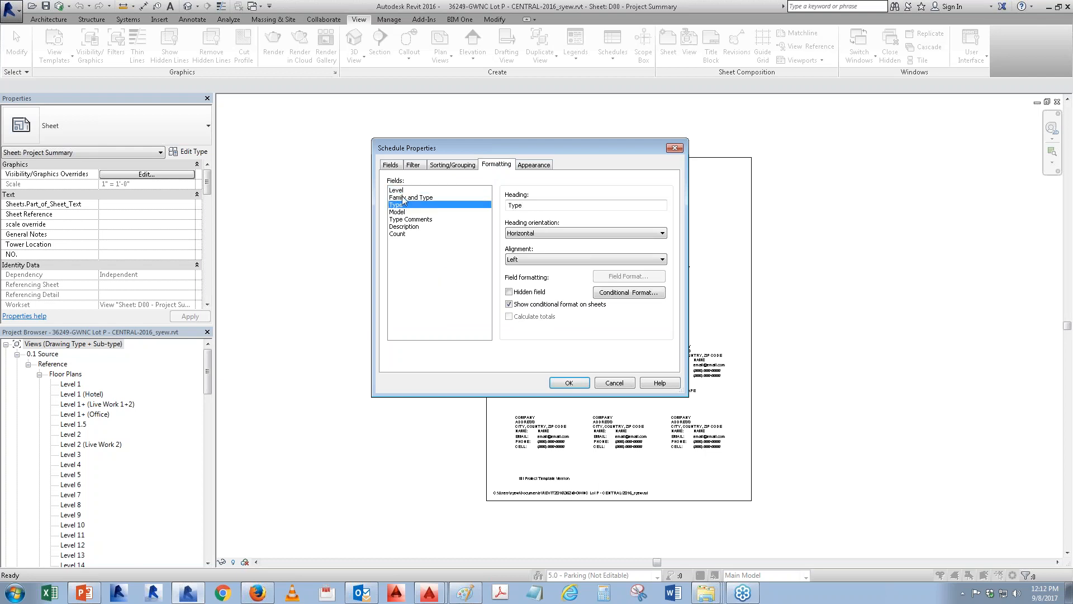
click(406, 198)
click(404, 212)
click(407, 227)
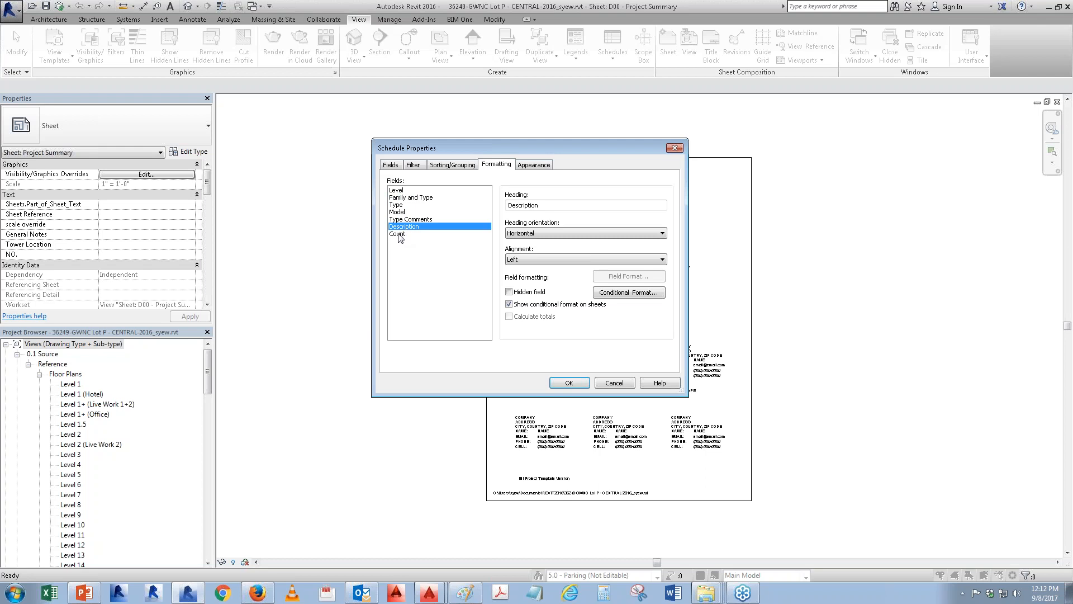
click(399, 234)
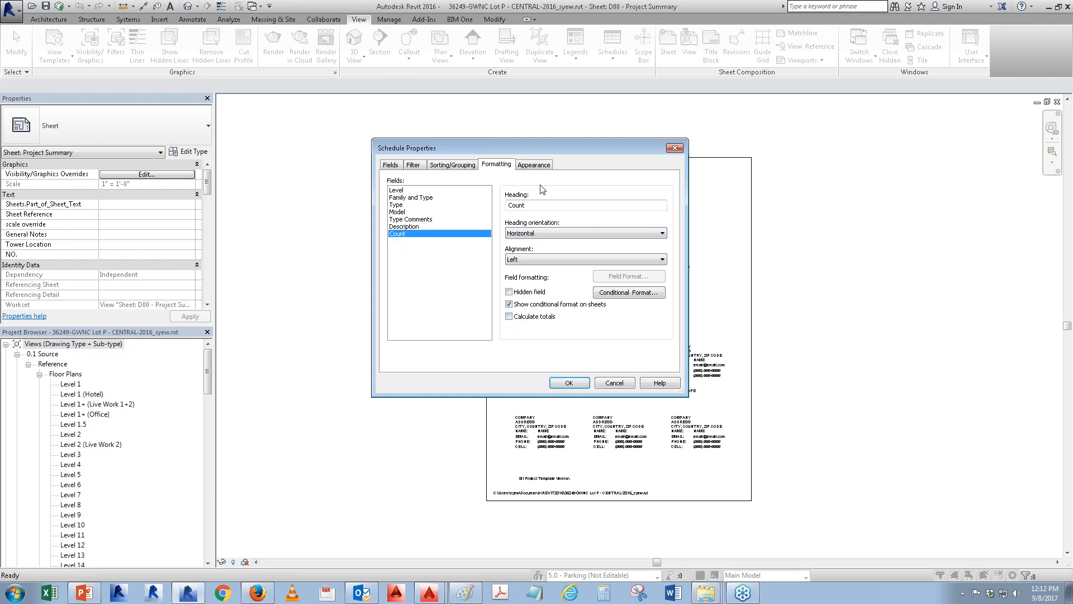
click(536, 167)
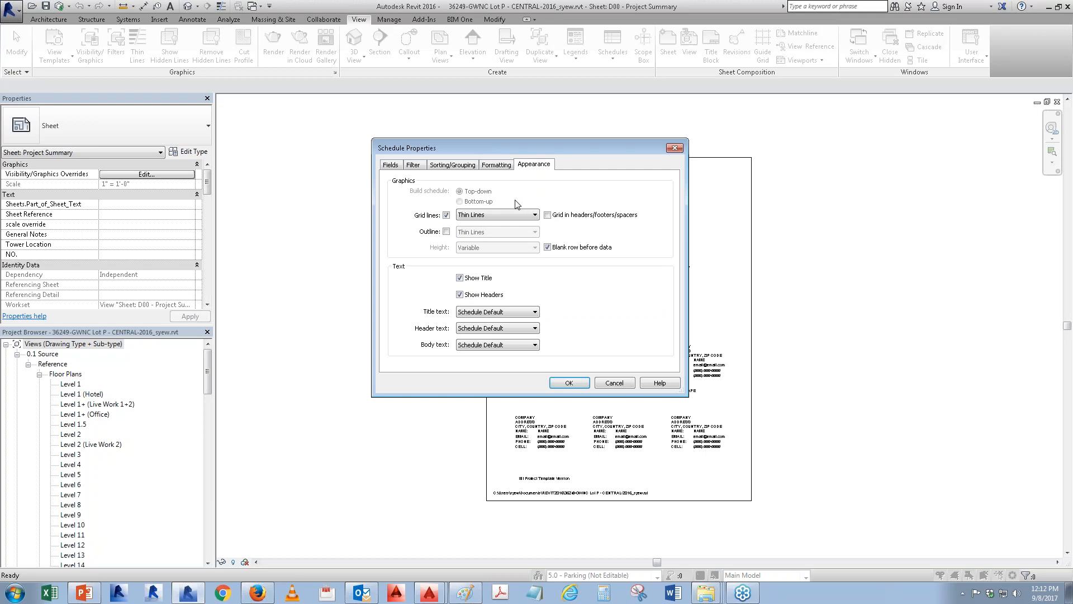
click(496, 166)
click(441, 166)
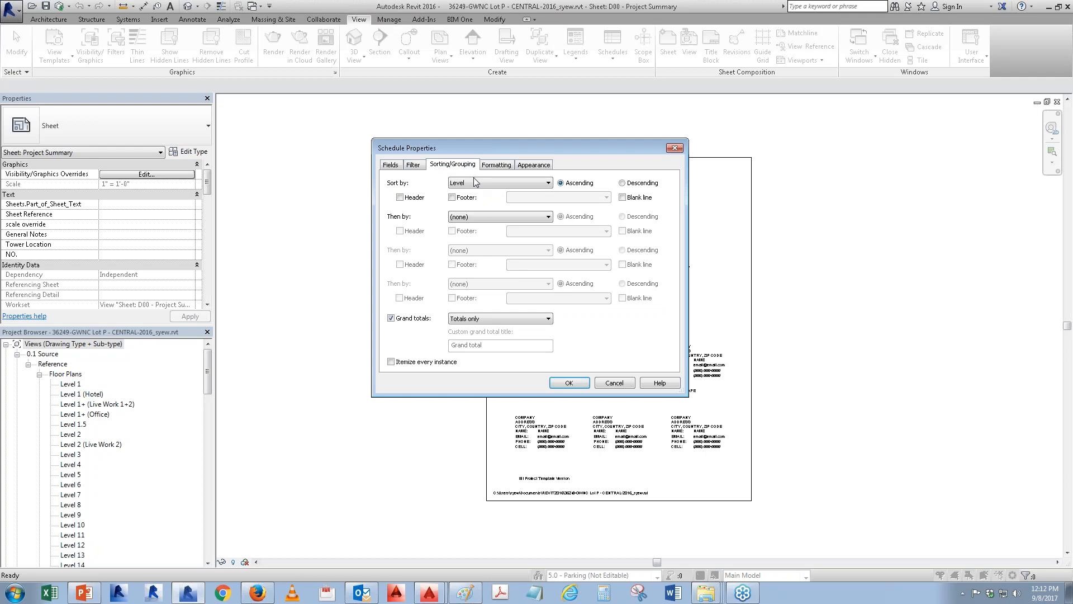
click(581, 386)
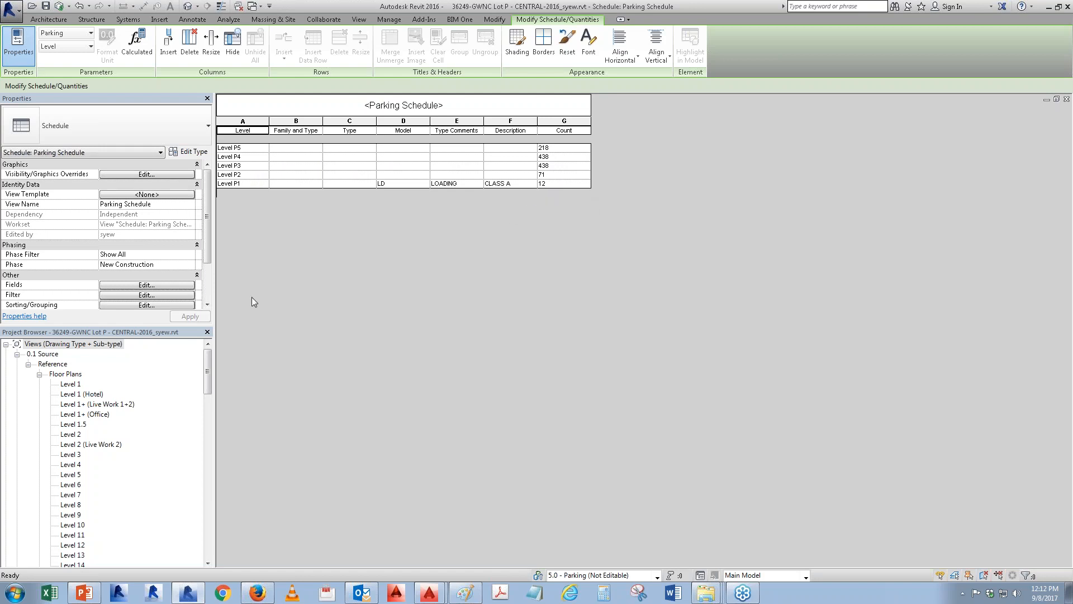
- Enable Calculate totals for the Count field in the parking schedule's formatting and apply it
click(162, 284)
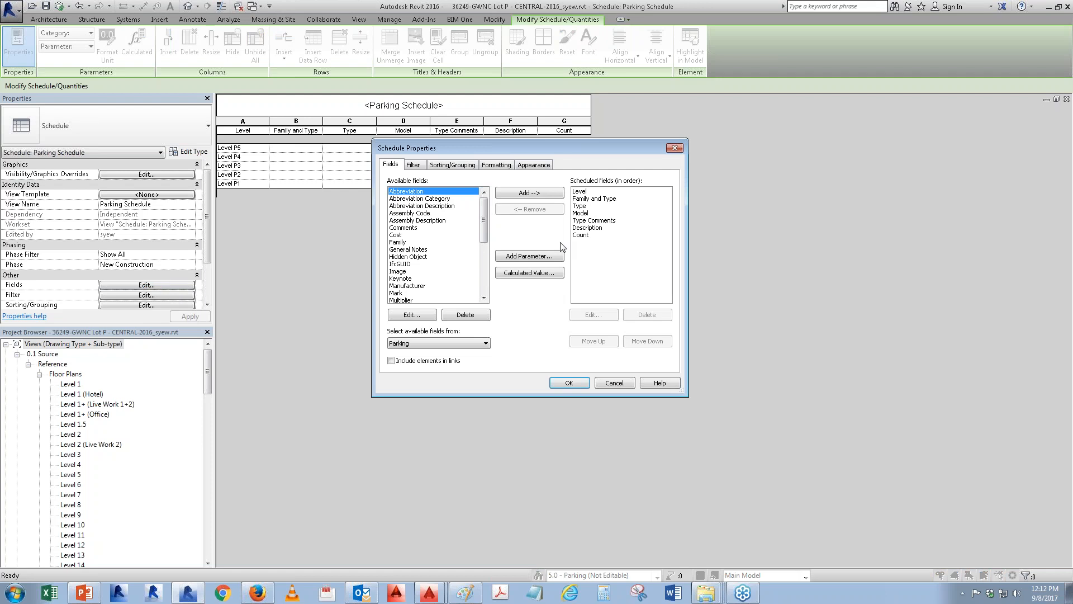
click(501, 165)
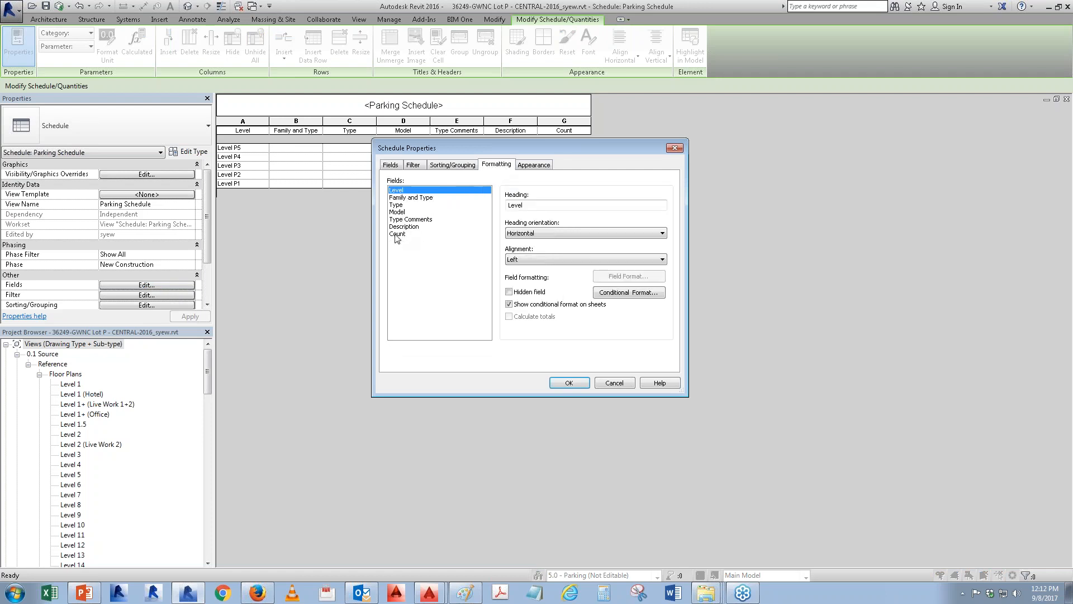
click(396, 234)
click(509, 316)
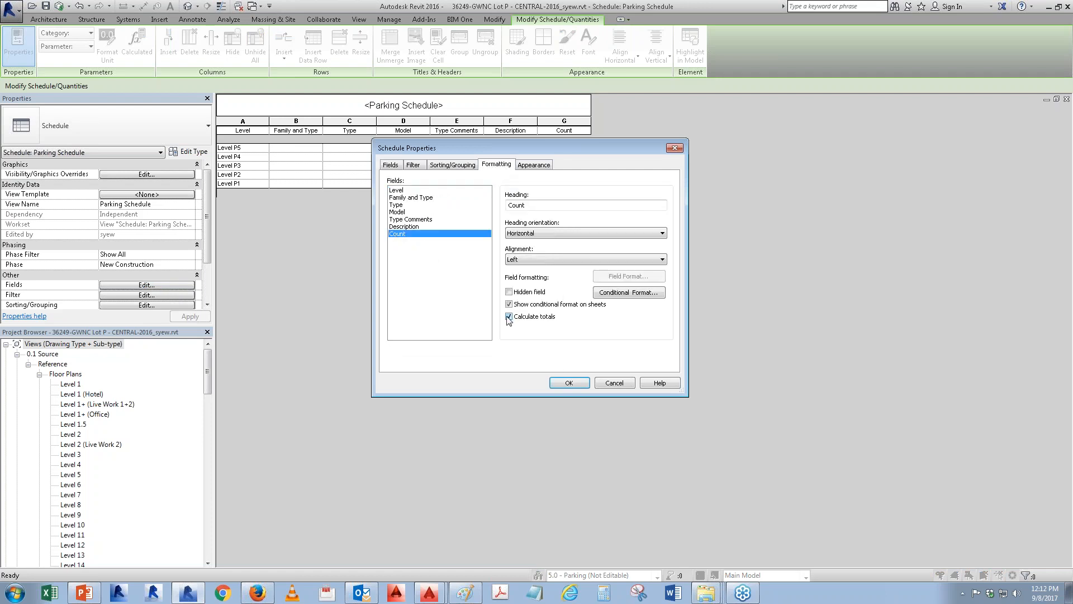
click(569, 384)
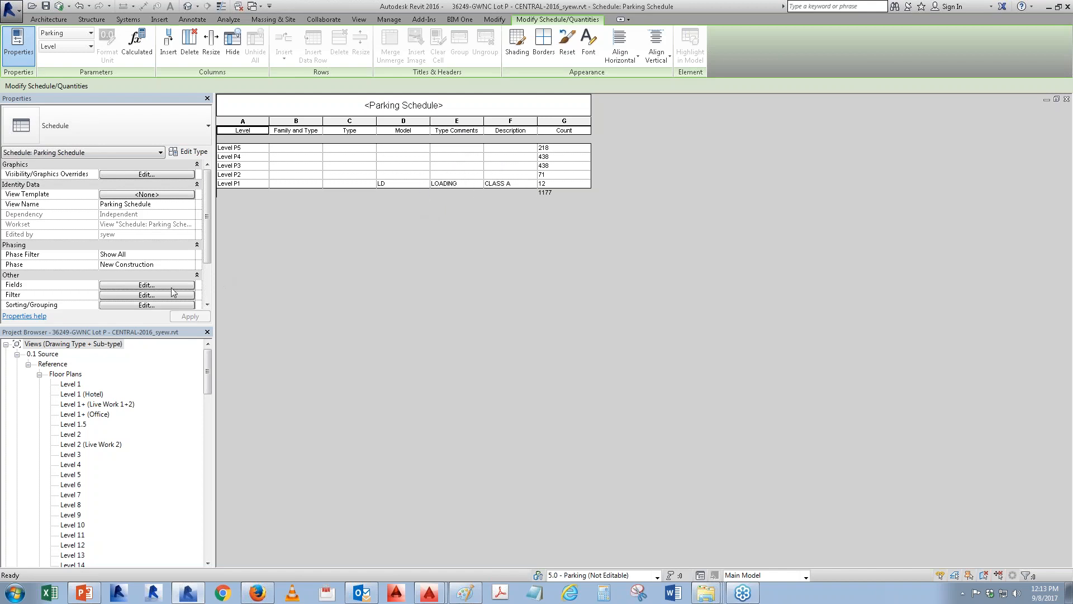
- Add a schedule filter where Type Comments does not equal LOADING
click(147, 285)
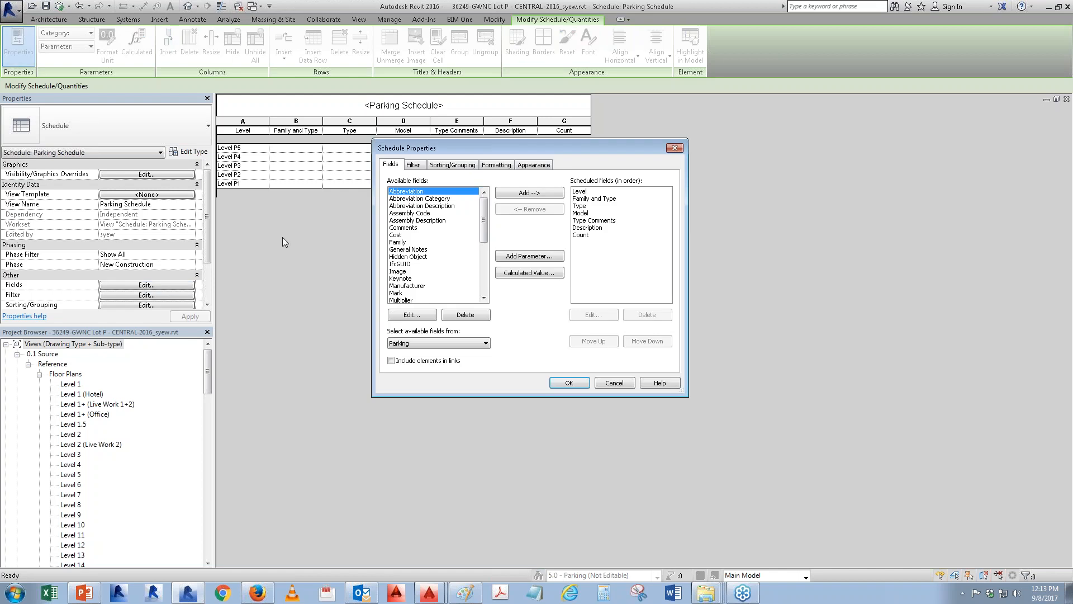
click(413, 166)
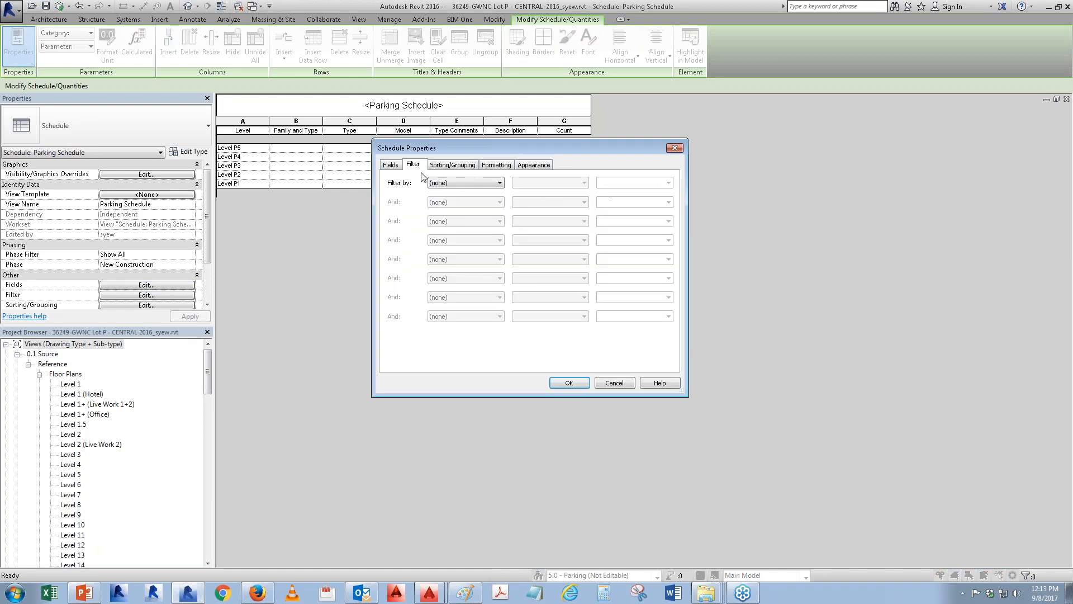
drag(468, 148, 438, 201)
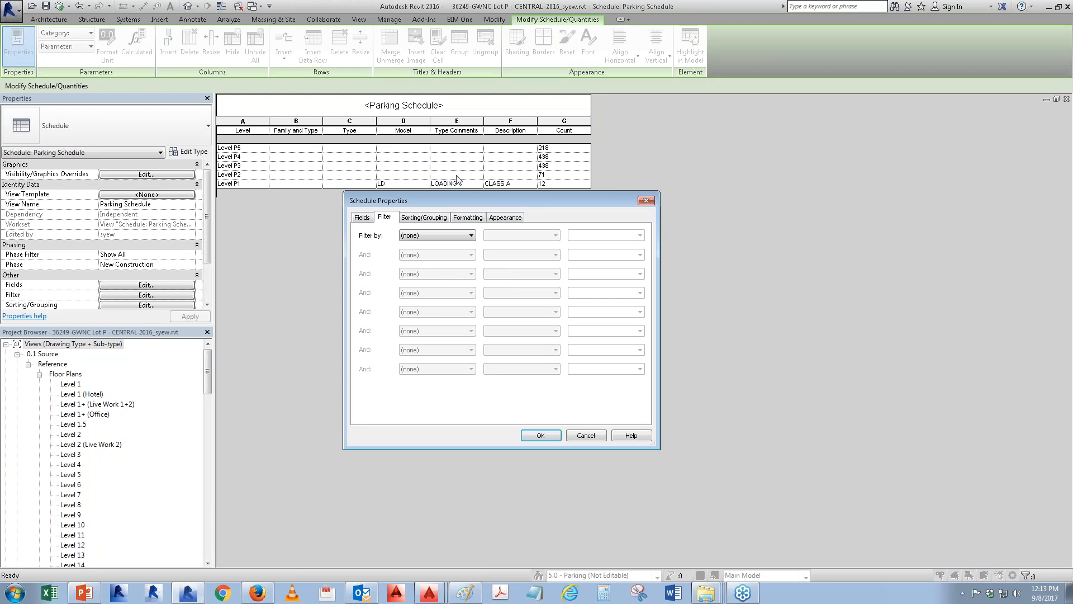
click(428, 235)
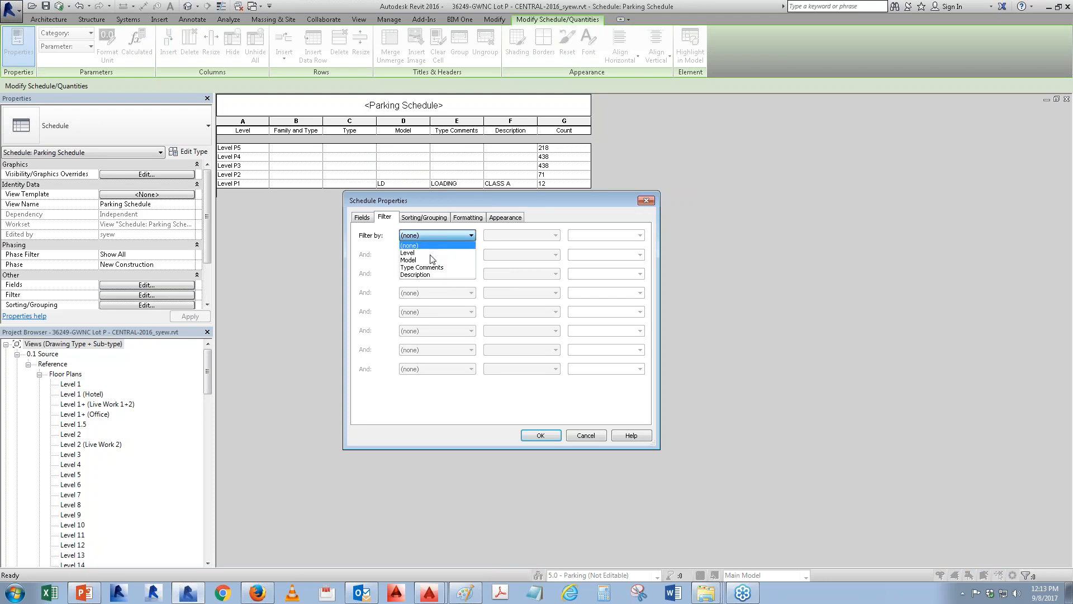
click(423, 273)
click(499, 235)
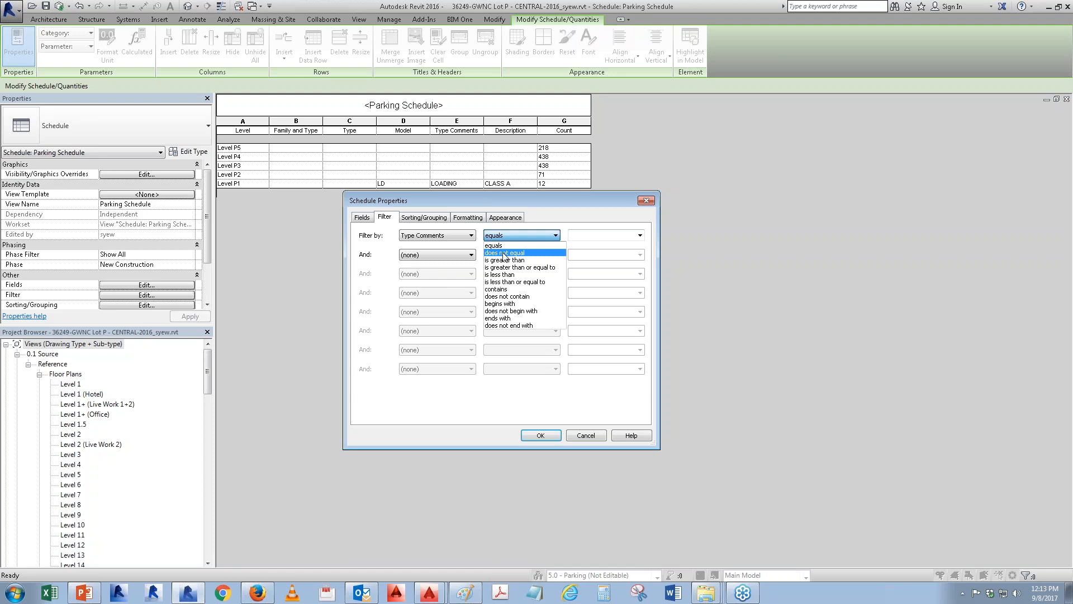
click(528, 253)
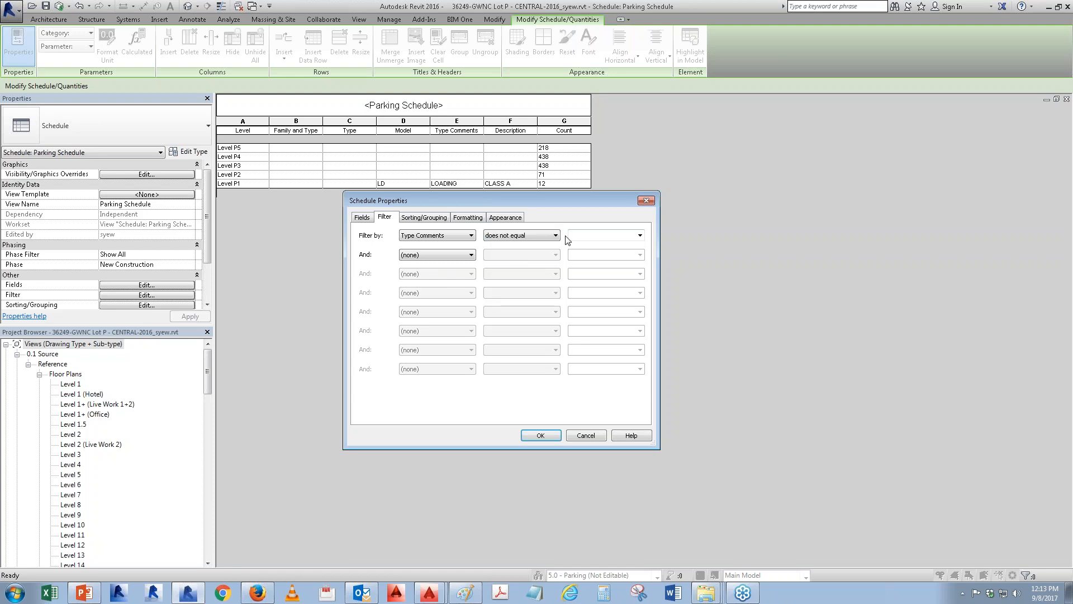
click(639, 235)
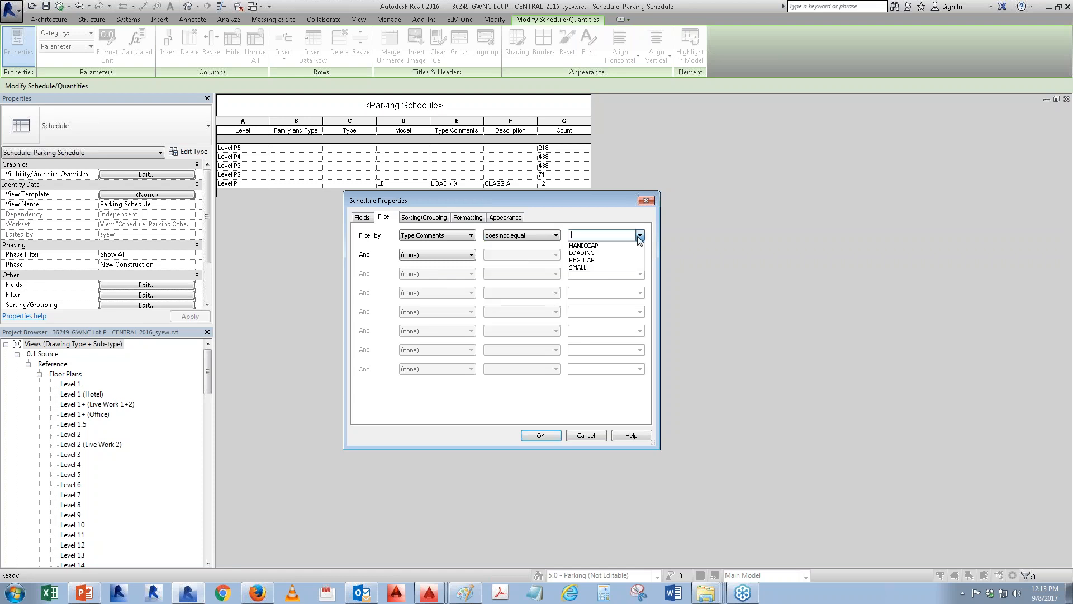
click(592, 253)
- Change the Type Comments filter to does not contain with the value Loading, and apply it to the schedule
click(534, 237)
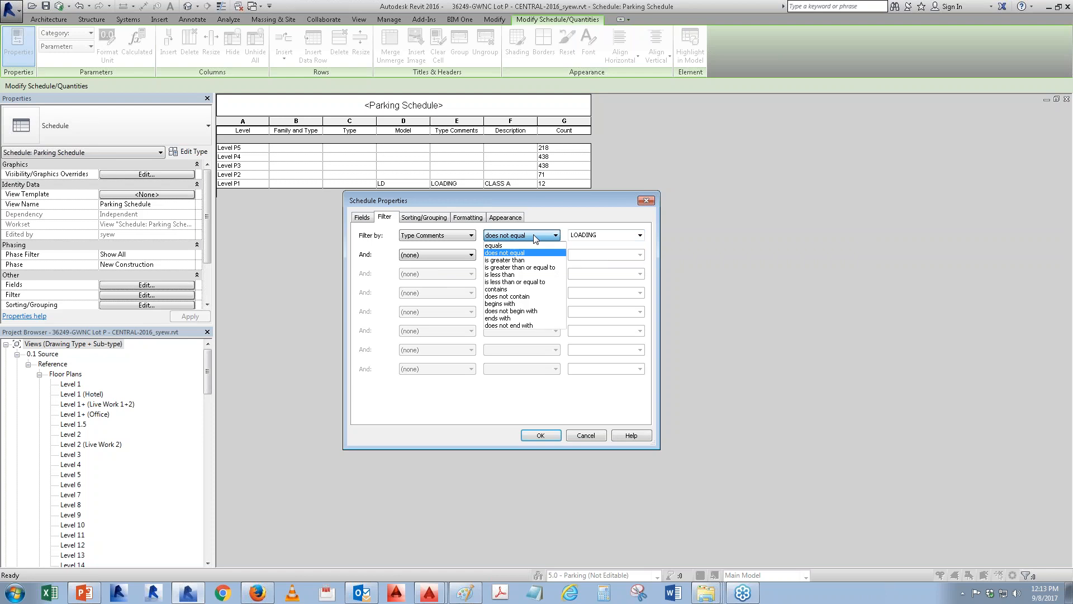
click(525, 296)
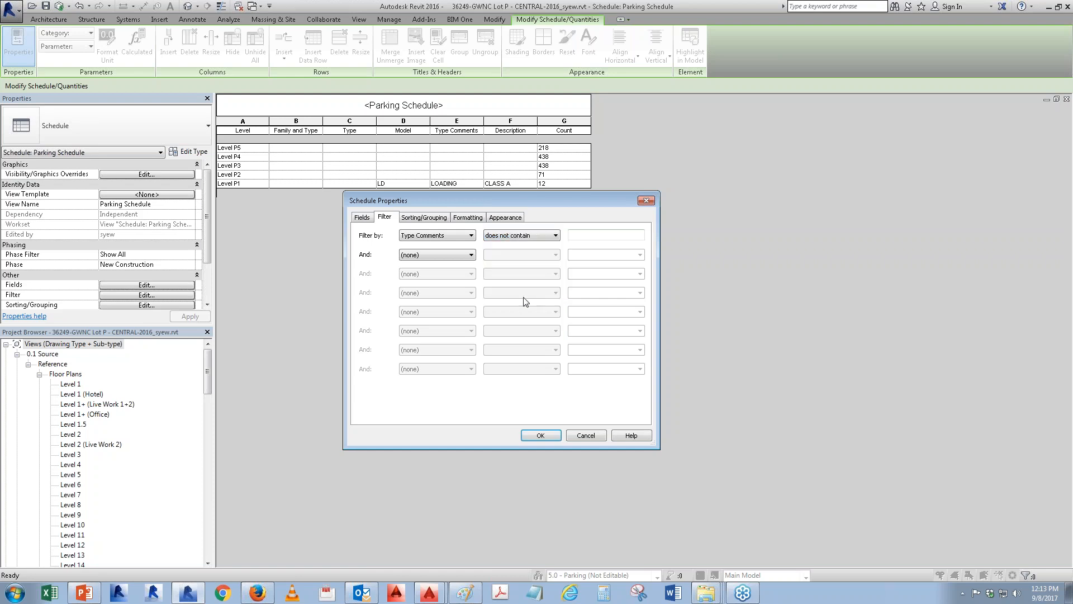
click(588, 235)
text(LOADING)
drag(603, 235, 541, 222)
text(Loading)
click(541, 436)
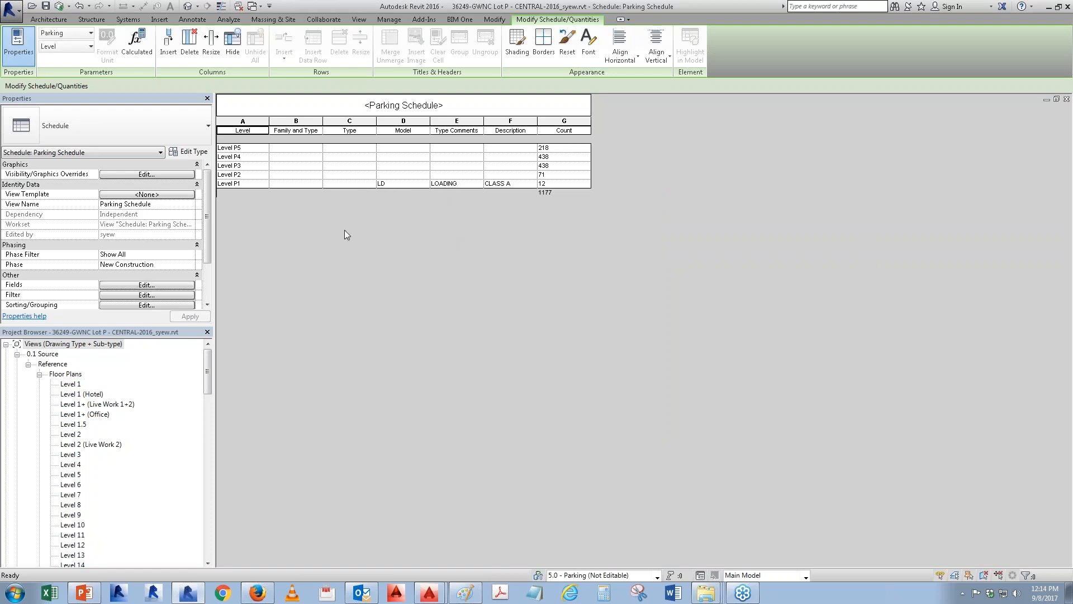
- Set the value of the Type Comments filter to uppercase LOADING and apply it to the schedule
click(184, 285)
click(418, 217)
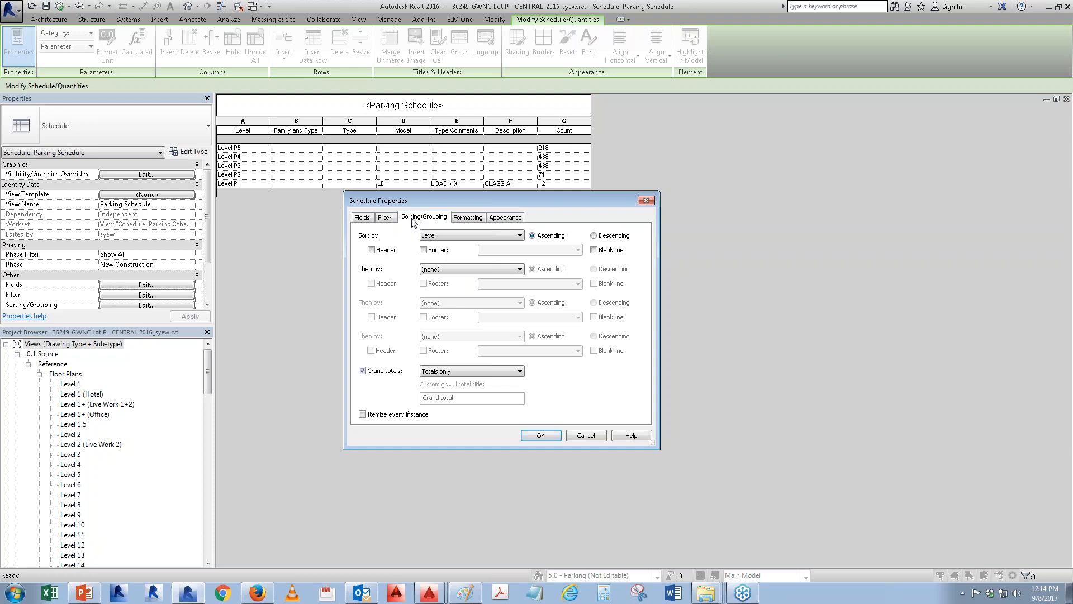
click(391, 218)
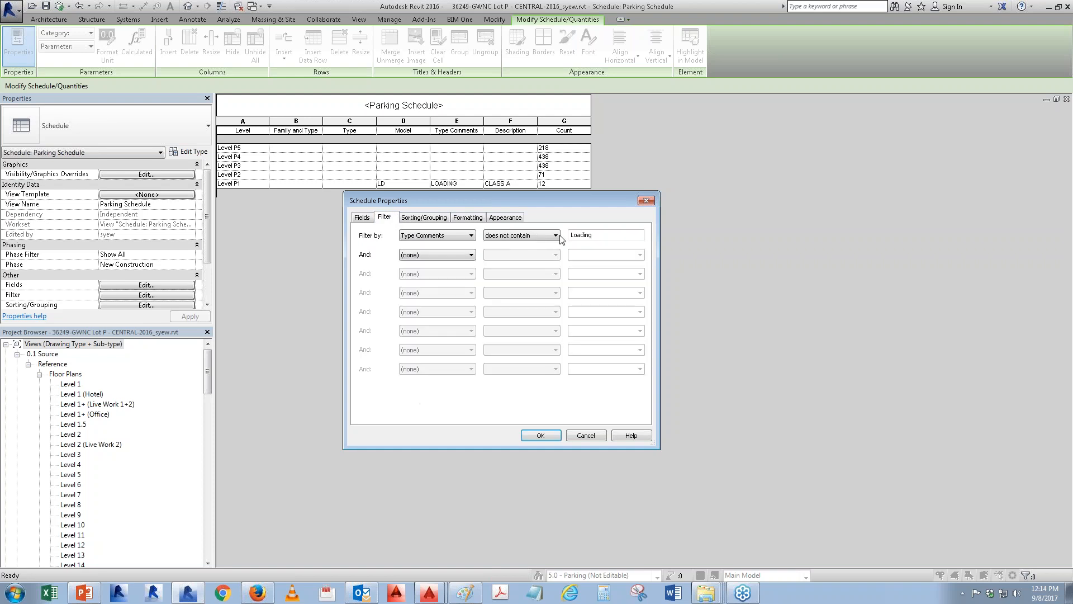
drag(599, 236, 531, 234)
text(LOADING)
click(540, 435)
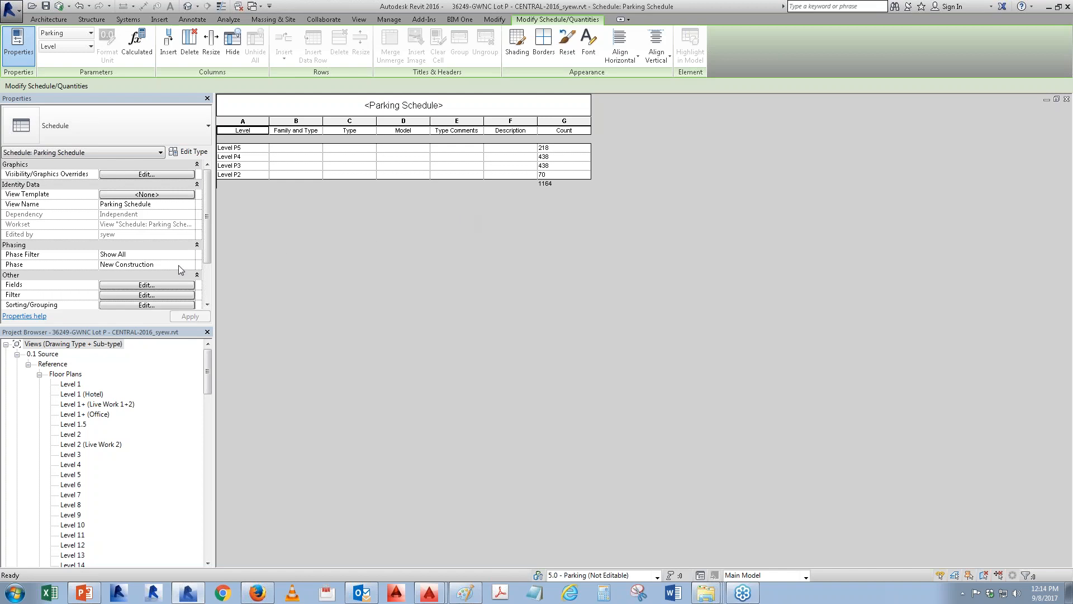
- Add Type as the second sorting criterion after Level in the schedule's sorting and grouping, and apply it
click(145, 286)
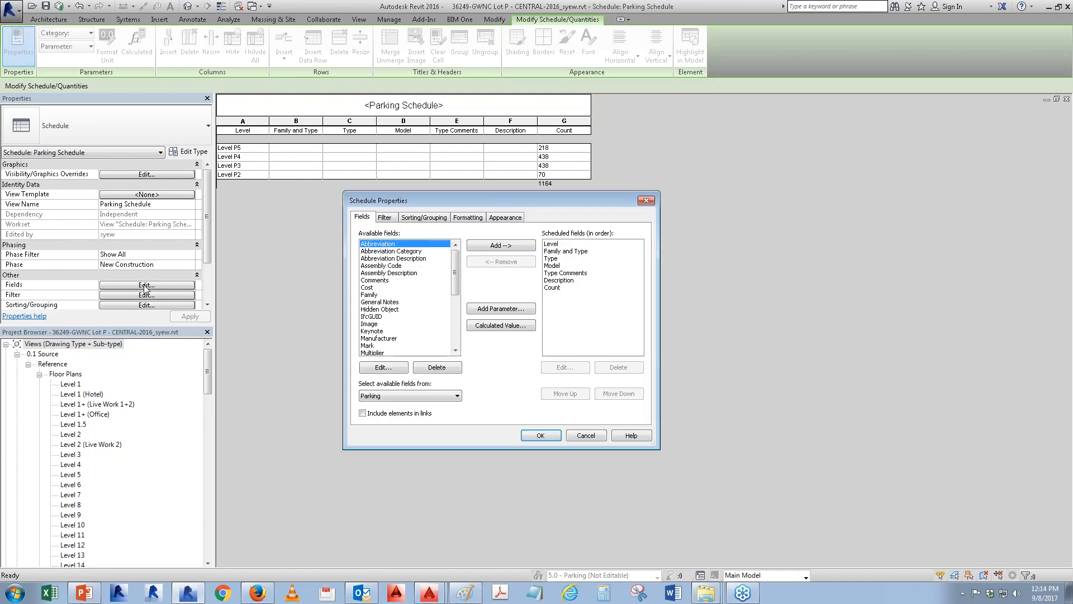
click(417, 220)
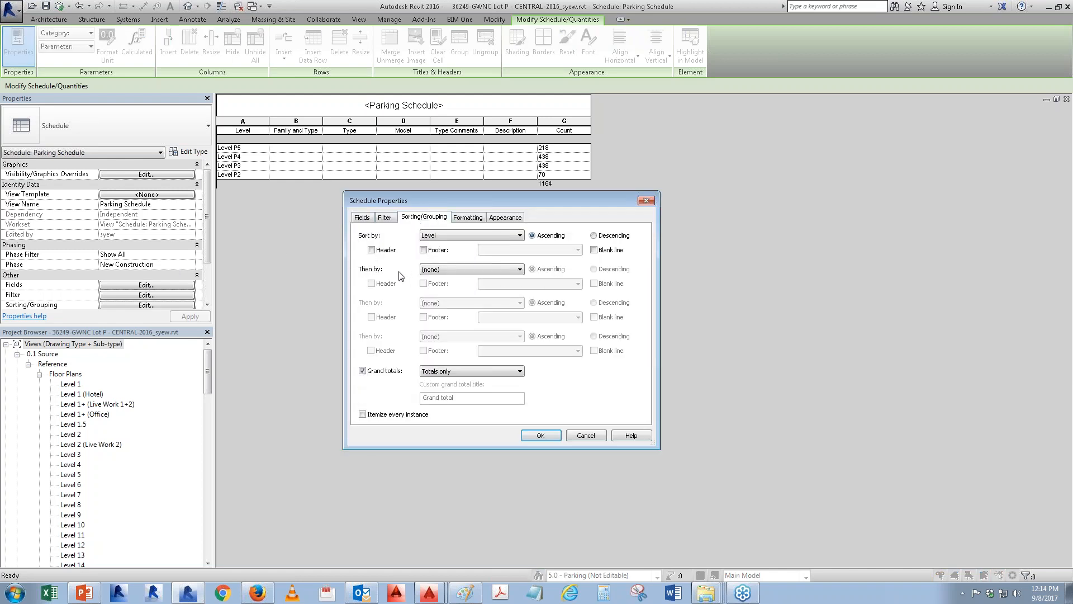
click(464, 270)
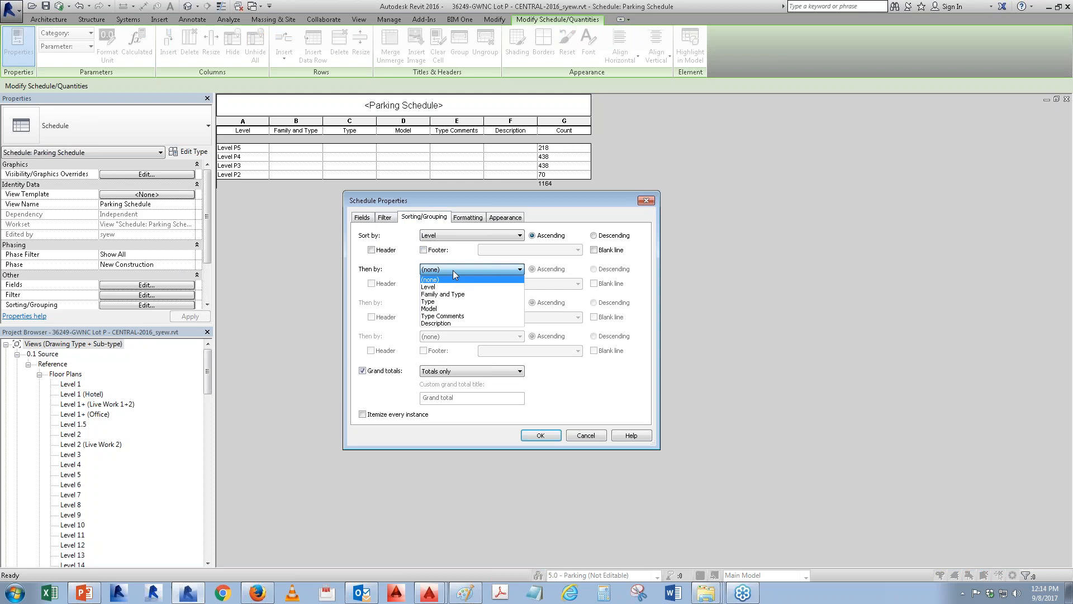
click(435, 301)
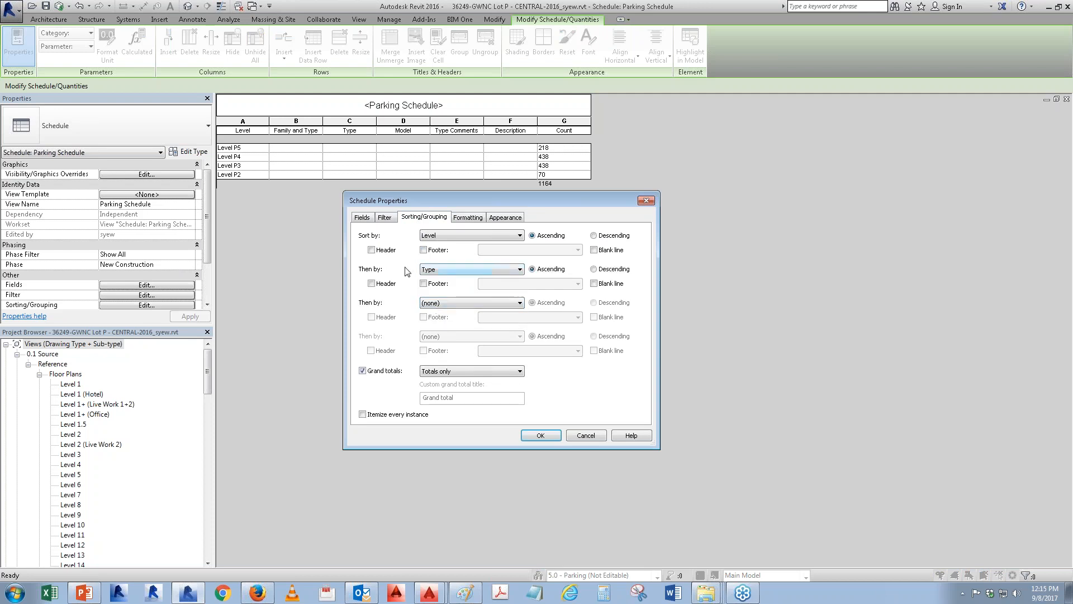
click(543, 436)
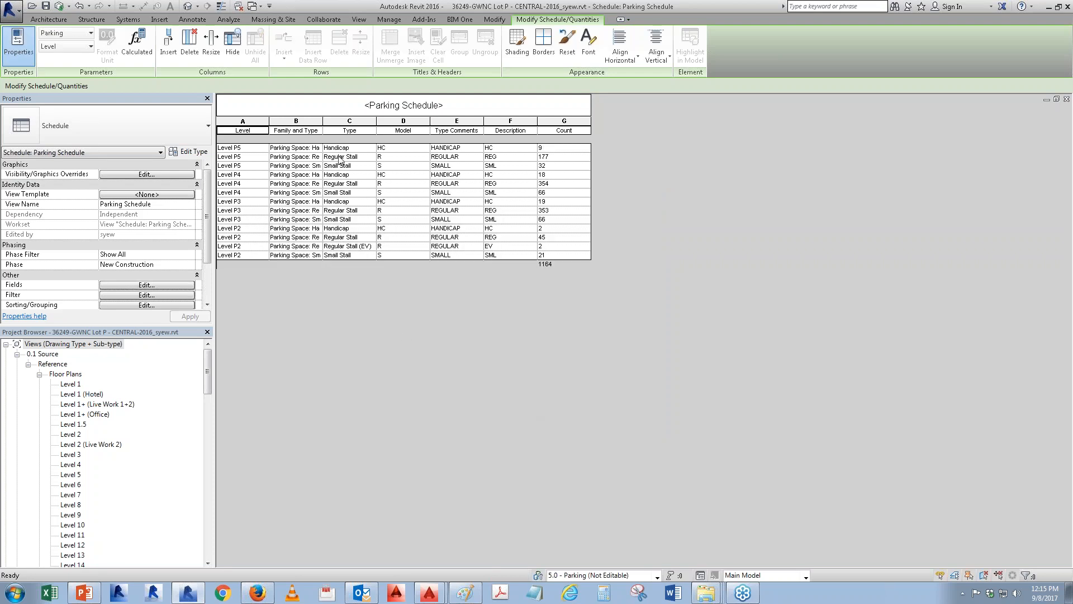
- Widen the Family and Type column until its full entries fit
drag(323, 121, 370, 124)
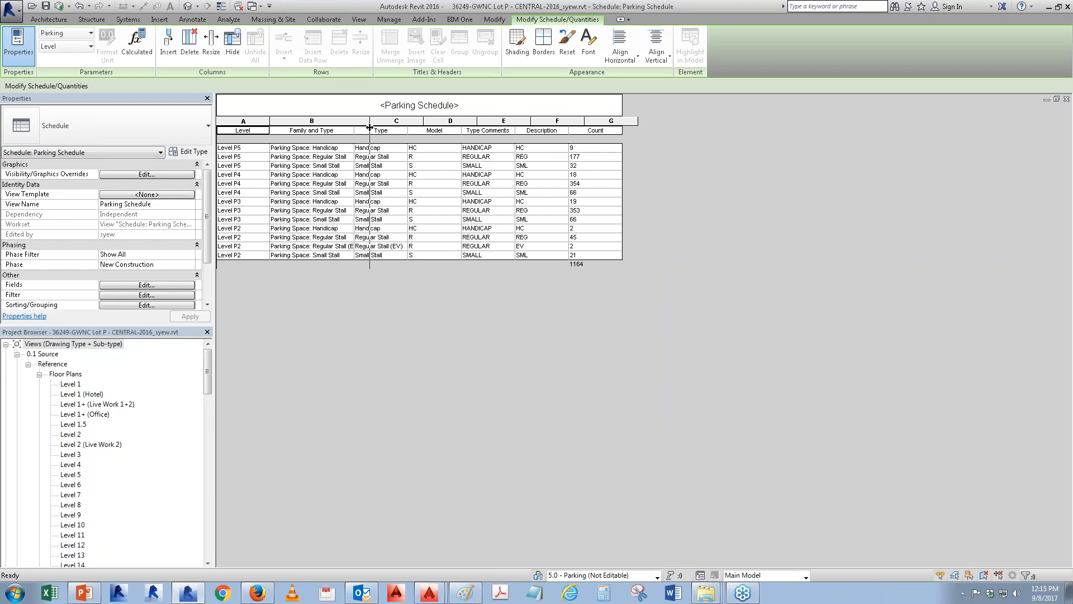
click(342, 121)
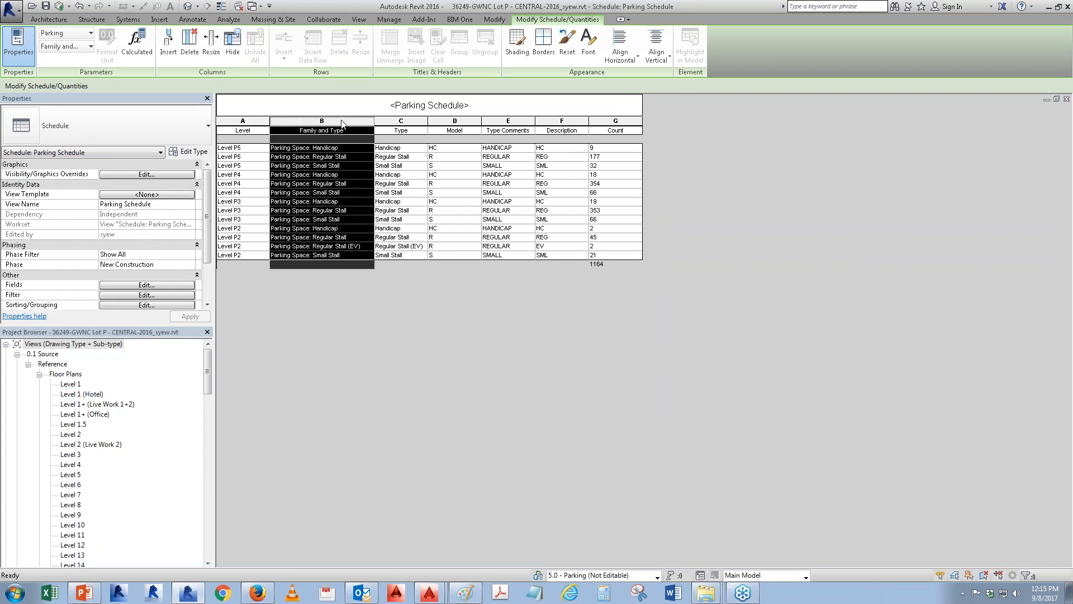
click(332, 167)
click(330, 157)
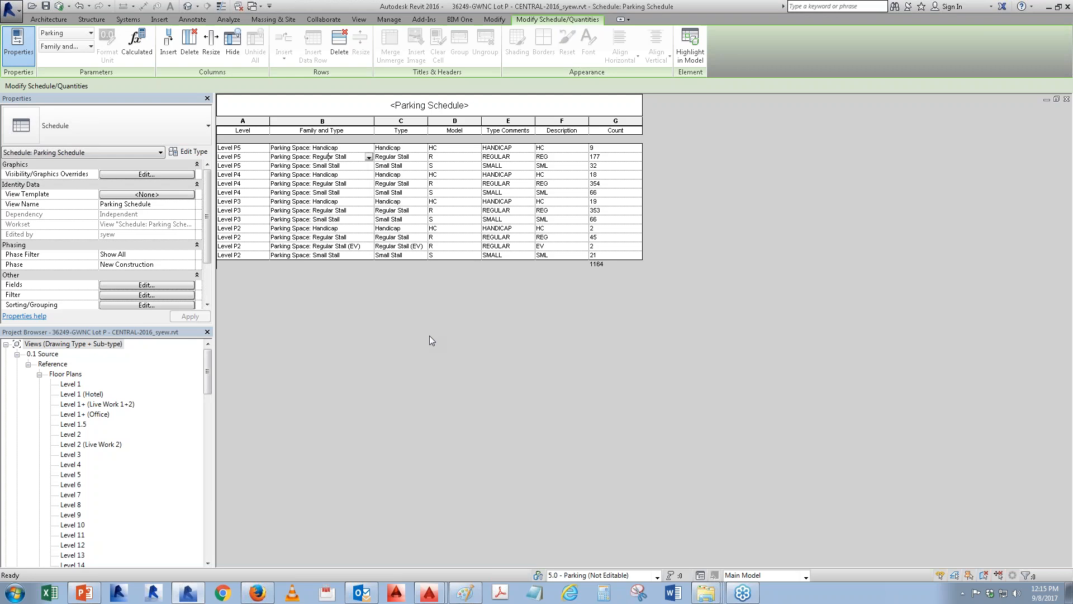
- Shade the Family and Type column light yellow, RGB 255-255-128
click(340, 120)
right_click(339, 120)
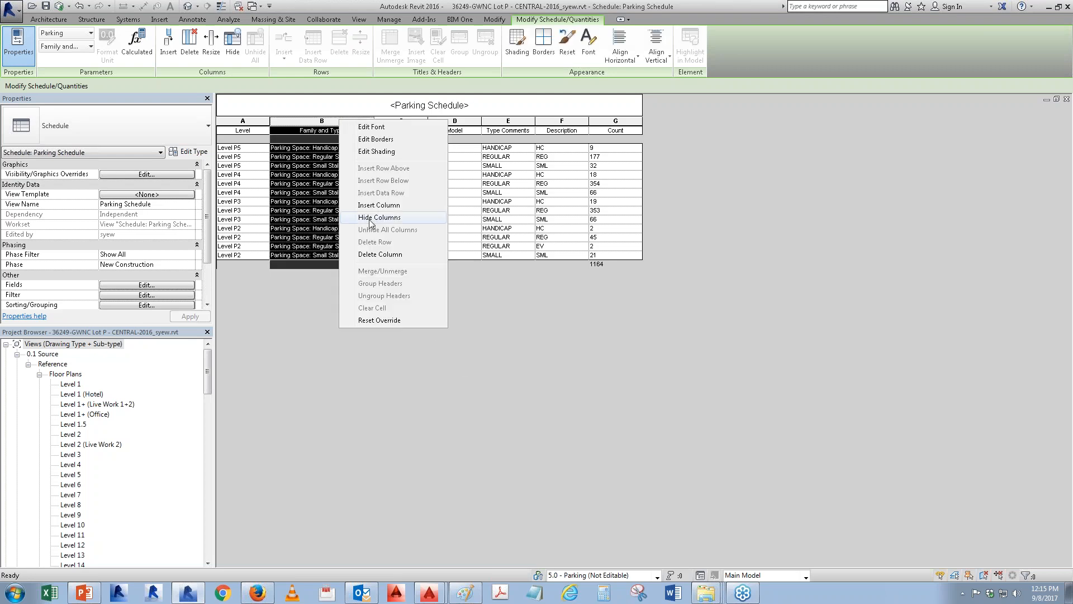
click(308, 344)
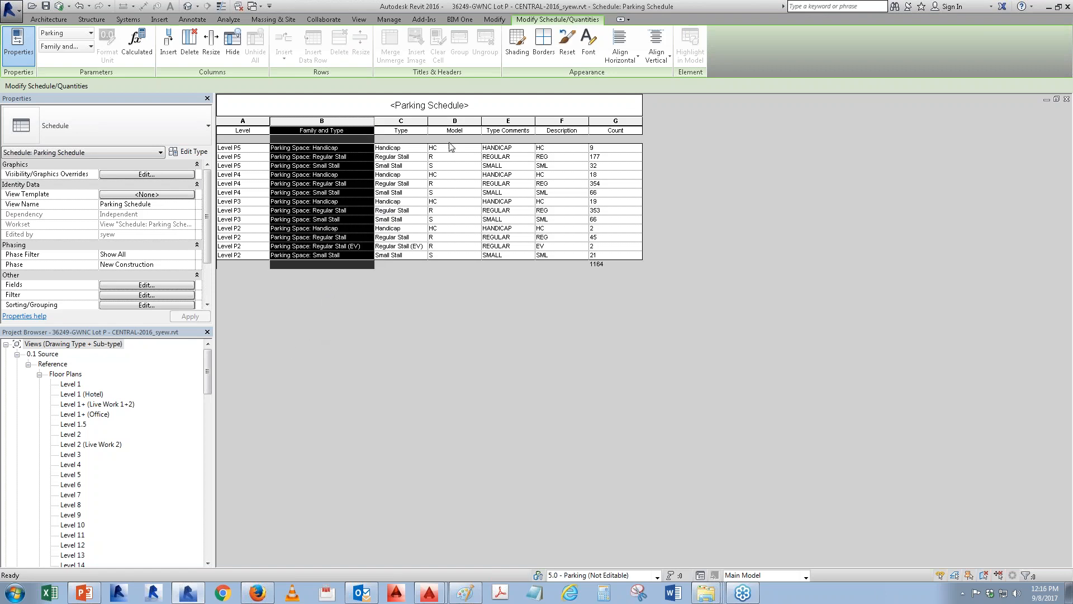
click(513, 53)
click(435, 213)
click(567, 389)
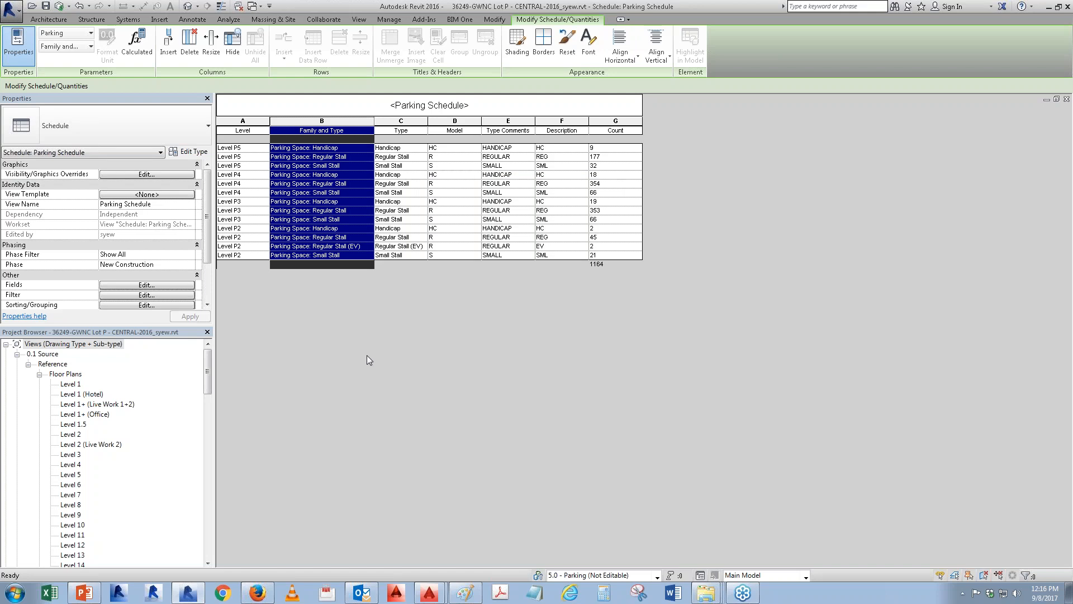
click(421, 166)
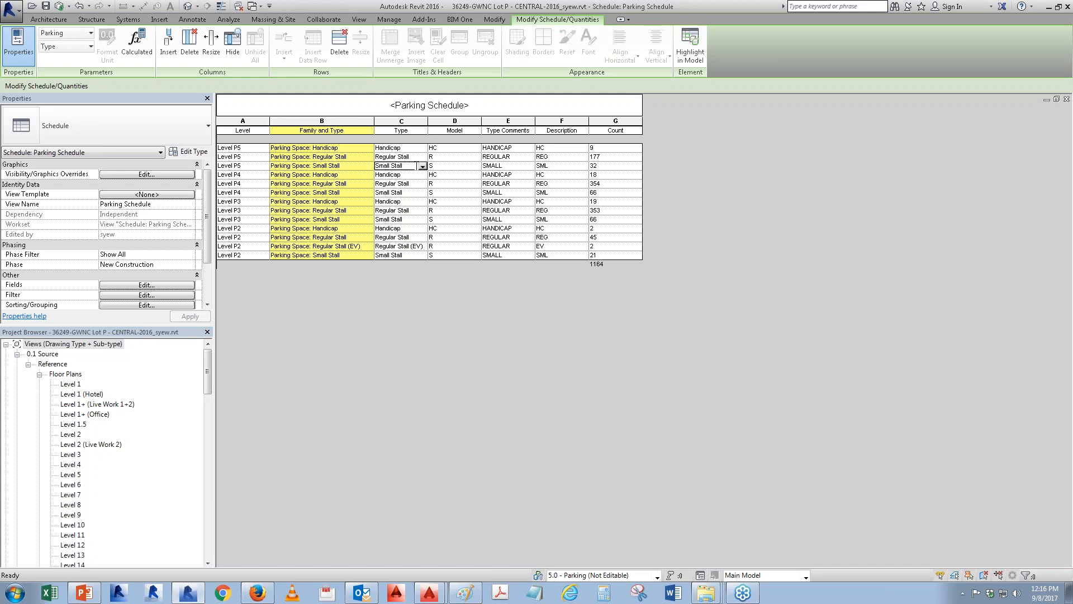
- Hide the Family and Type column in the parking schedule
click(313, 124)
right_click(313, 123)
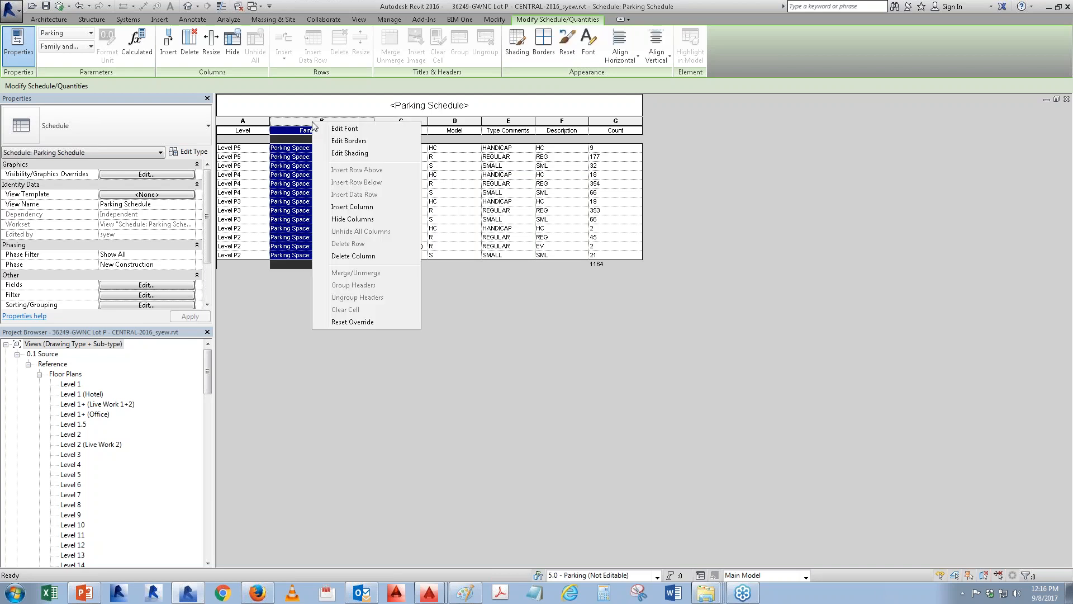
click(352, 219)
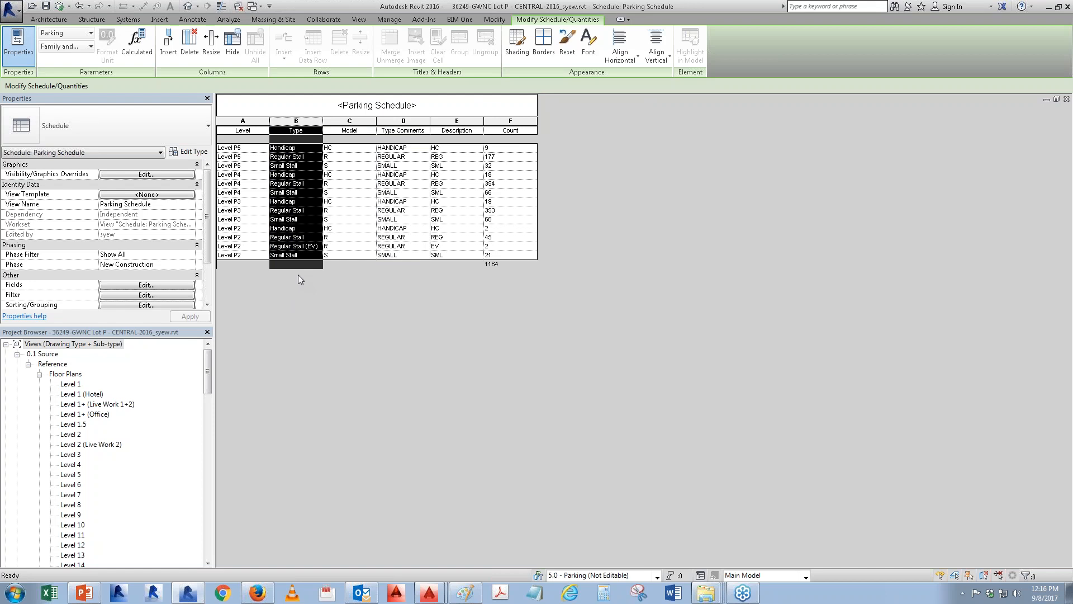
- Shade the Description column light yellow, RGB 255-255-128
click(449, 126)
right_click(450, 126)
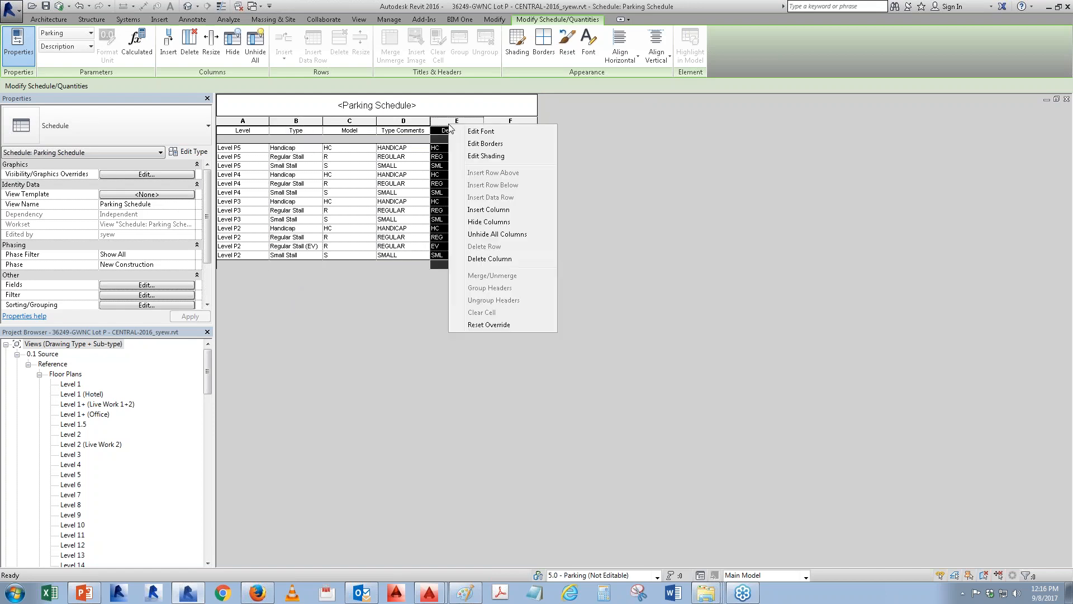
click(515, 43)
click(435, 213)
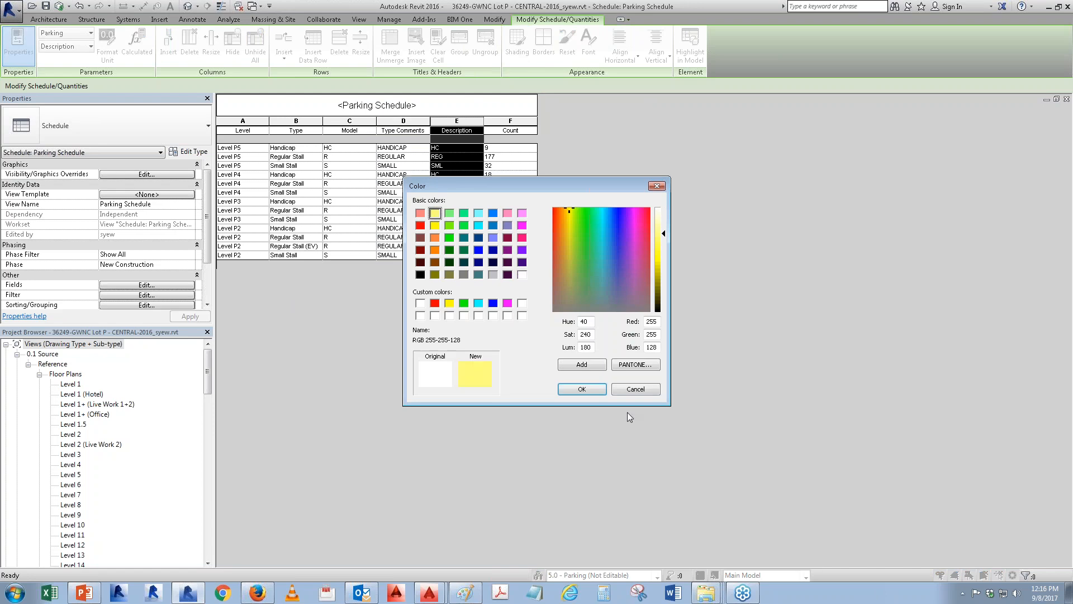
click(569, 387)
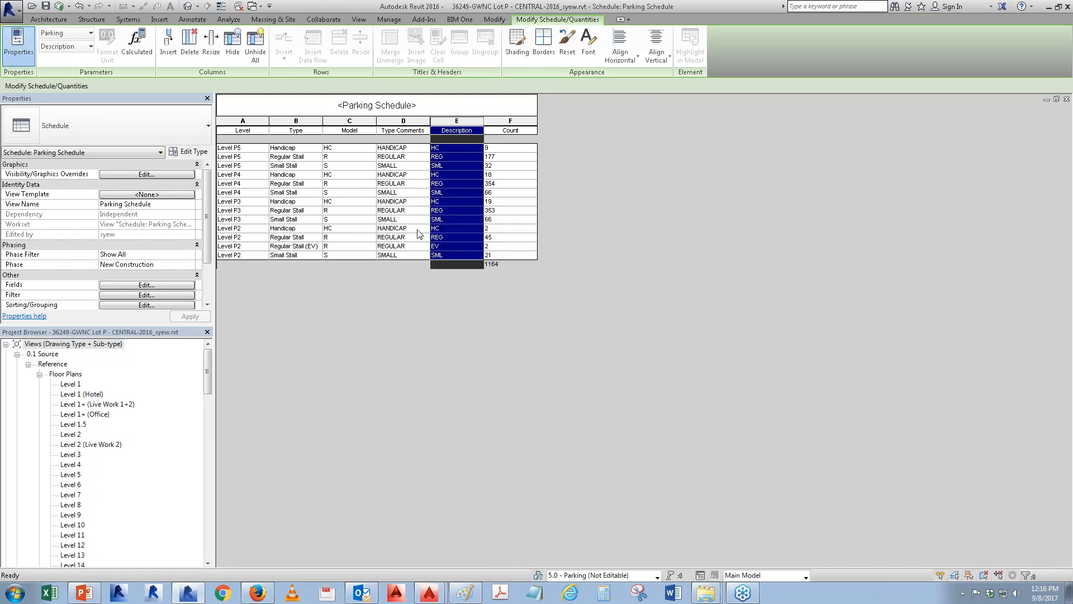
- Shade the Model column with the basic color Yellow, RGB 255-255-0
click(340, 130)
right_click(342, 127)
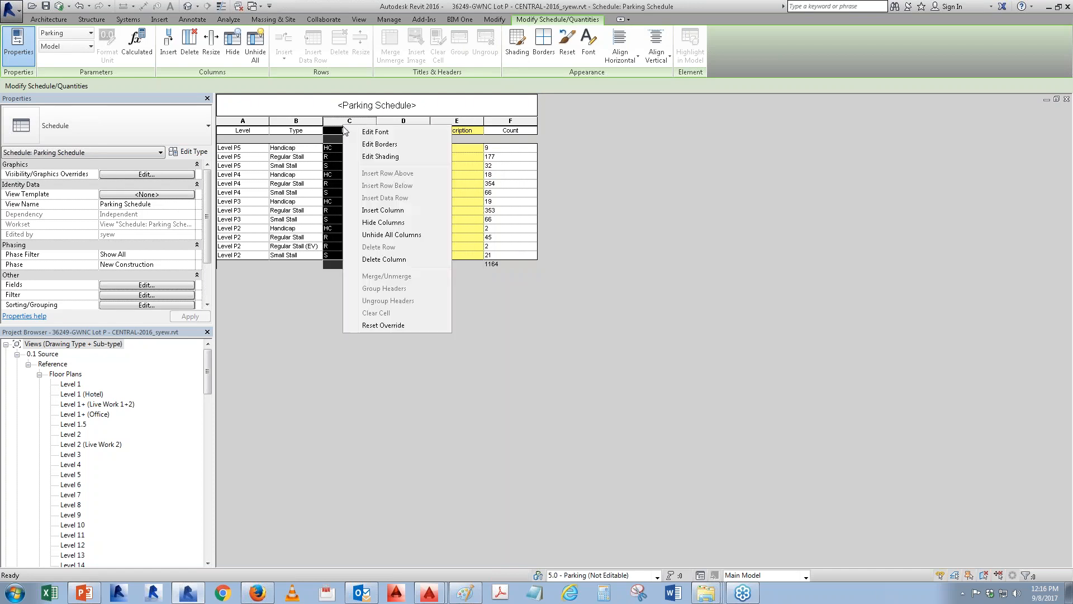
click(511, 45)
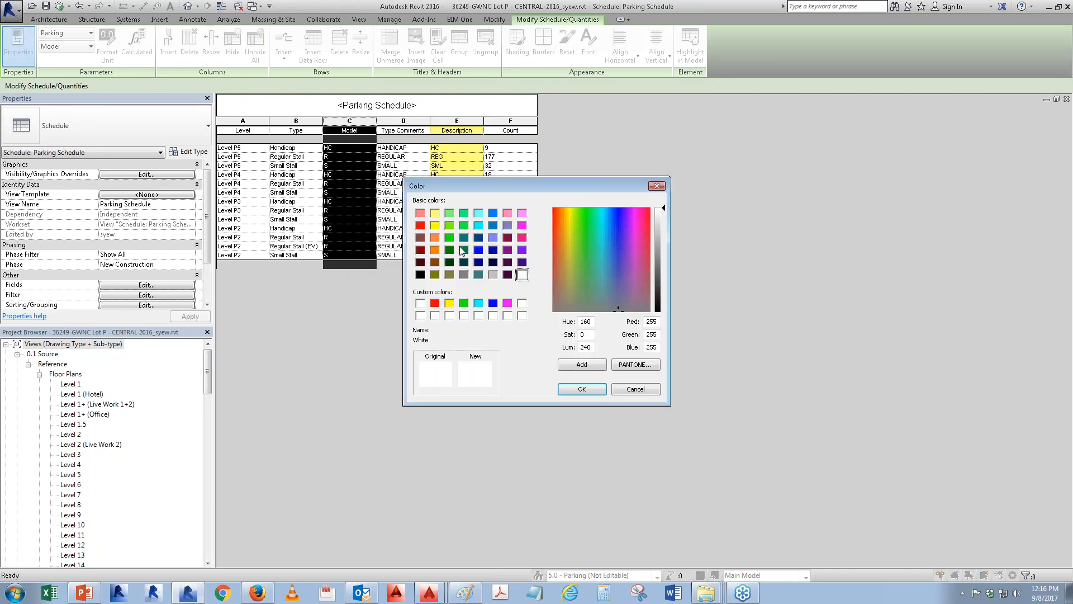
click(435, 225)
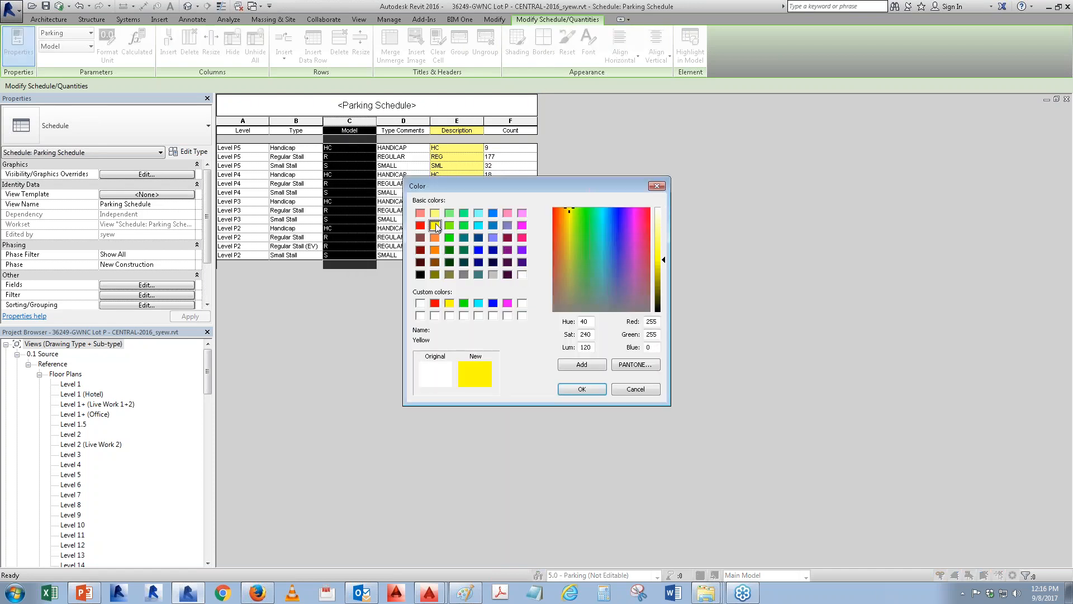
click(581, 390)
- Hide the Description and Model columns in the parking schedule
click(451, 126)
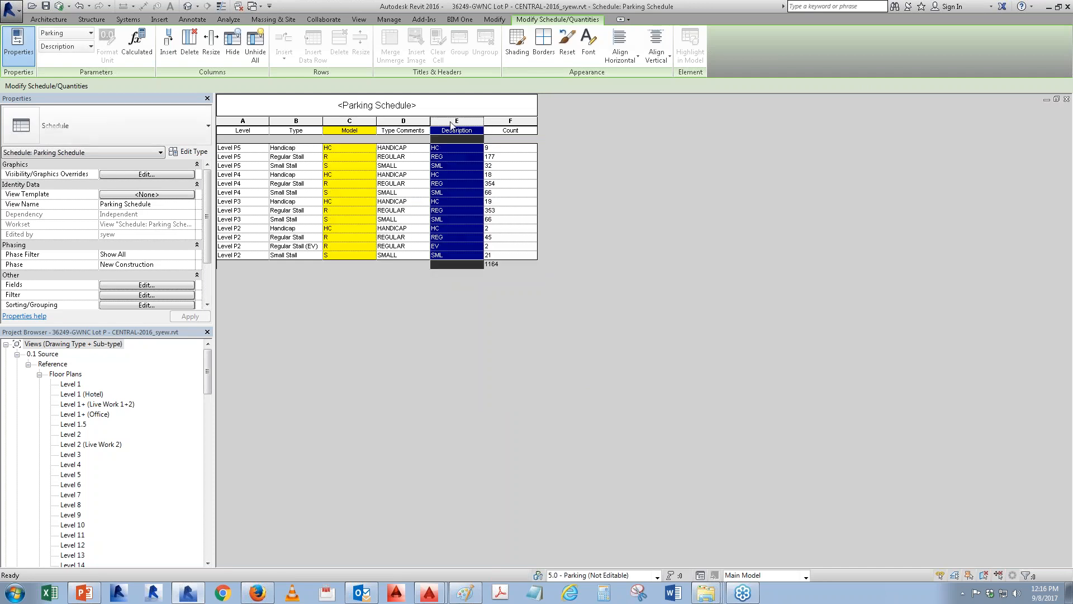
right_click(451, 123)
click(495, 220)
click(359, 128)
right_click(359, 127)
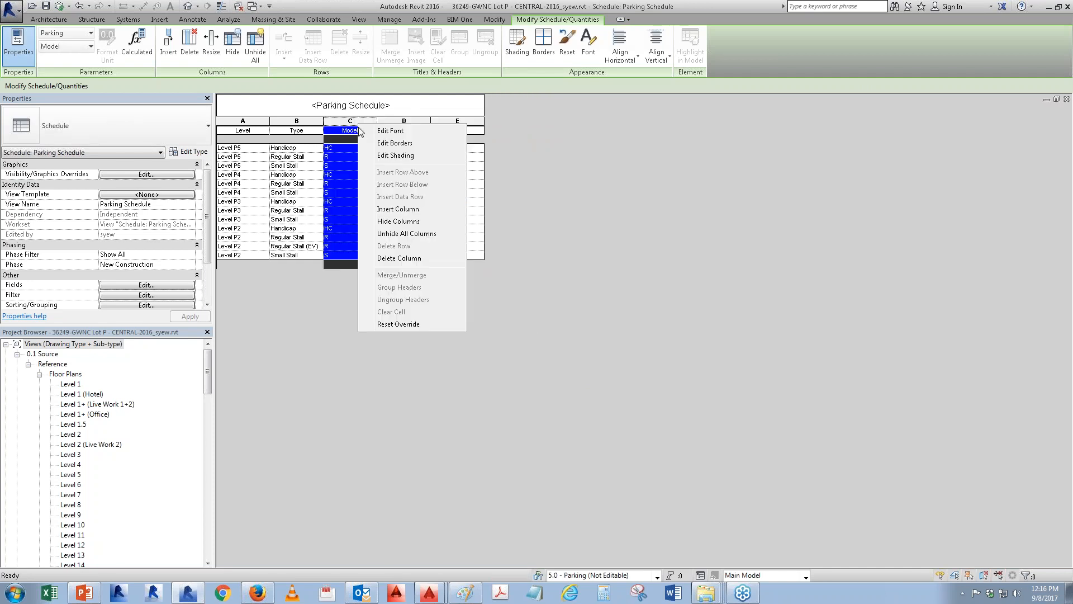
click(396, 226)
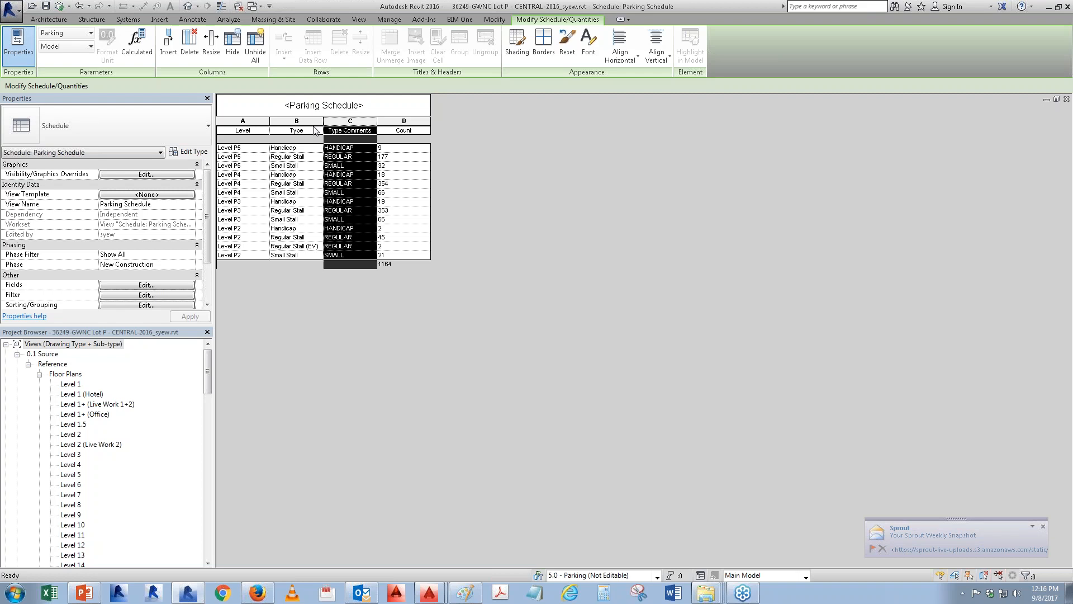
- Unhide all hidden schedule columns at once and undo that change
click(256, 45)
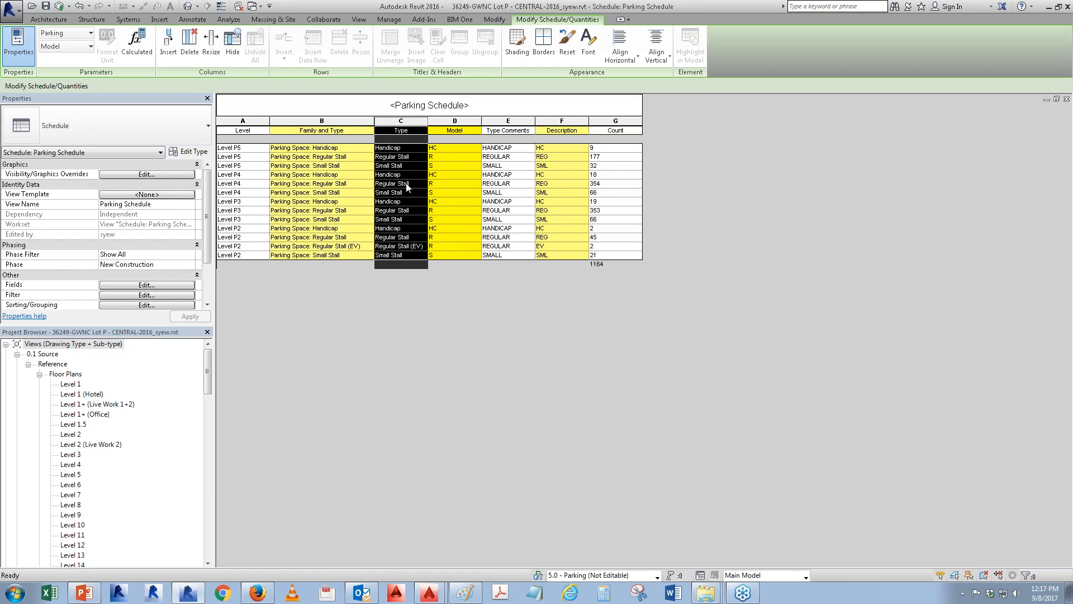
key(ctrl+z)
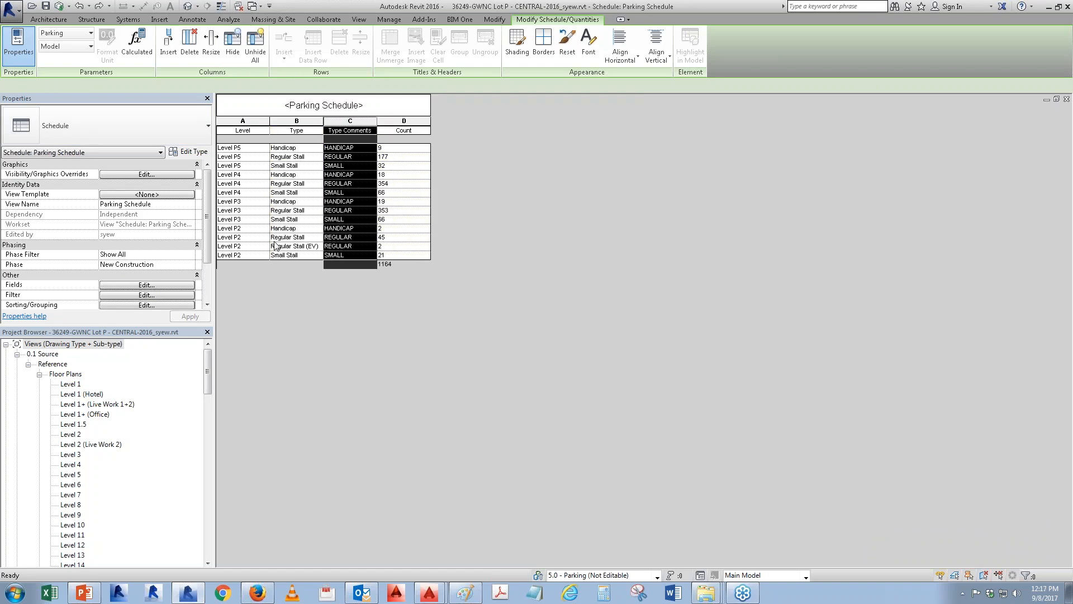
- Turn off Hidden field for the Description field in the schedule's formatting and apply it
drag(207, 218, 206, 246)
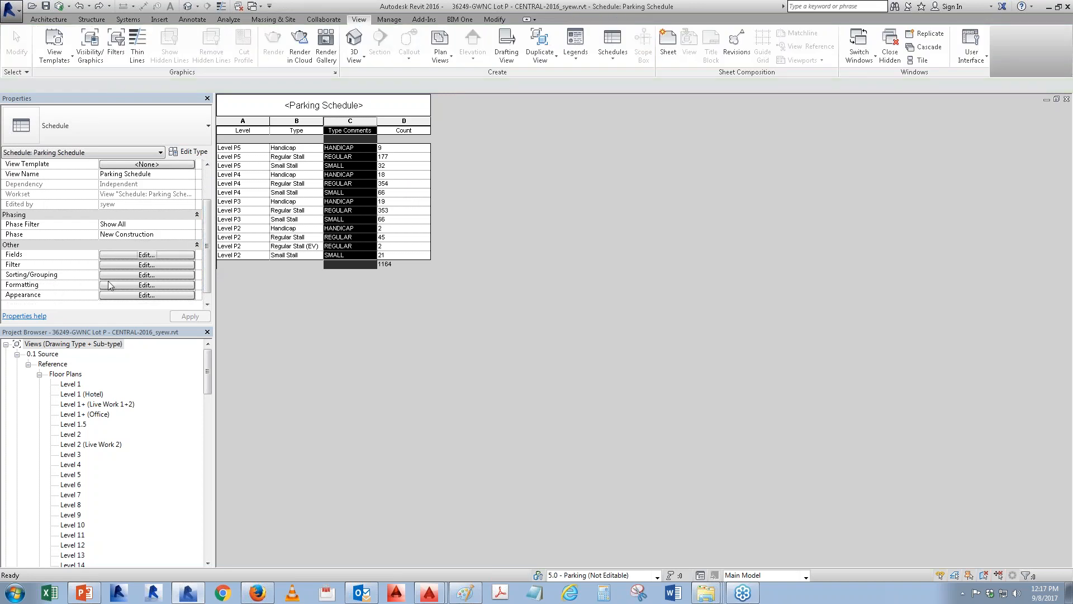
click(131, 285)
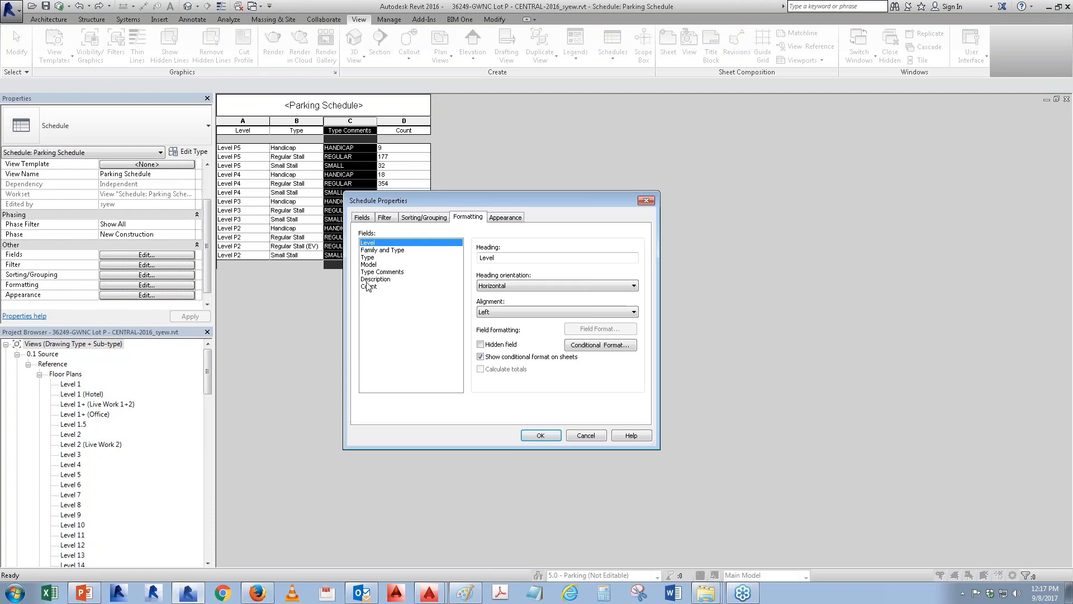
click(480, 345)
click(481, 344)
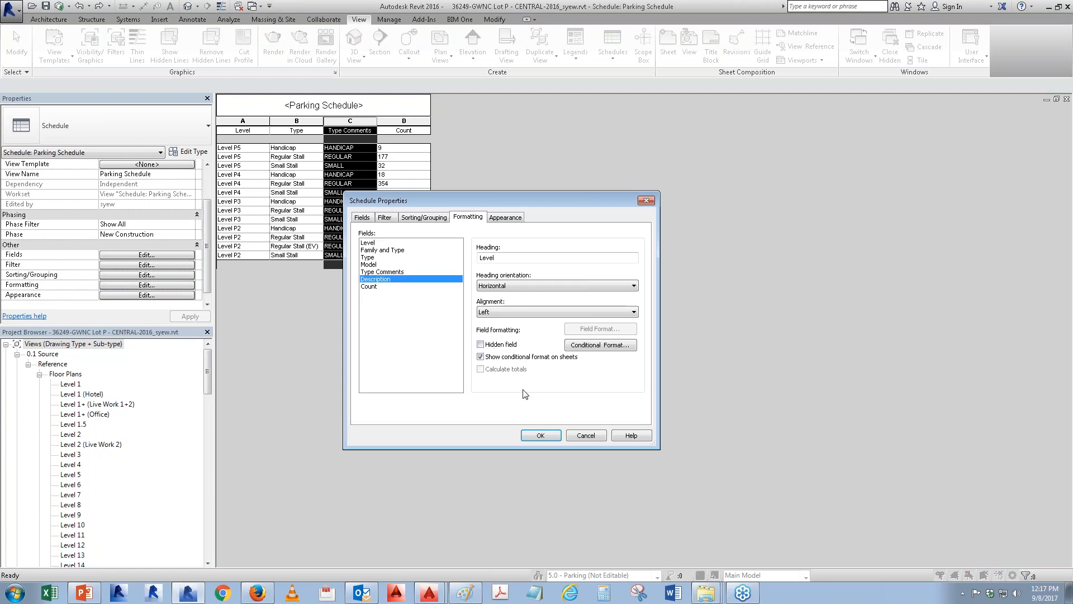
click(547, 435)
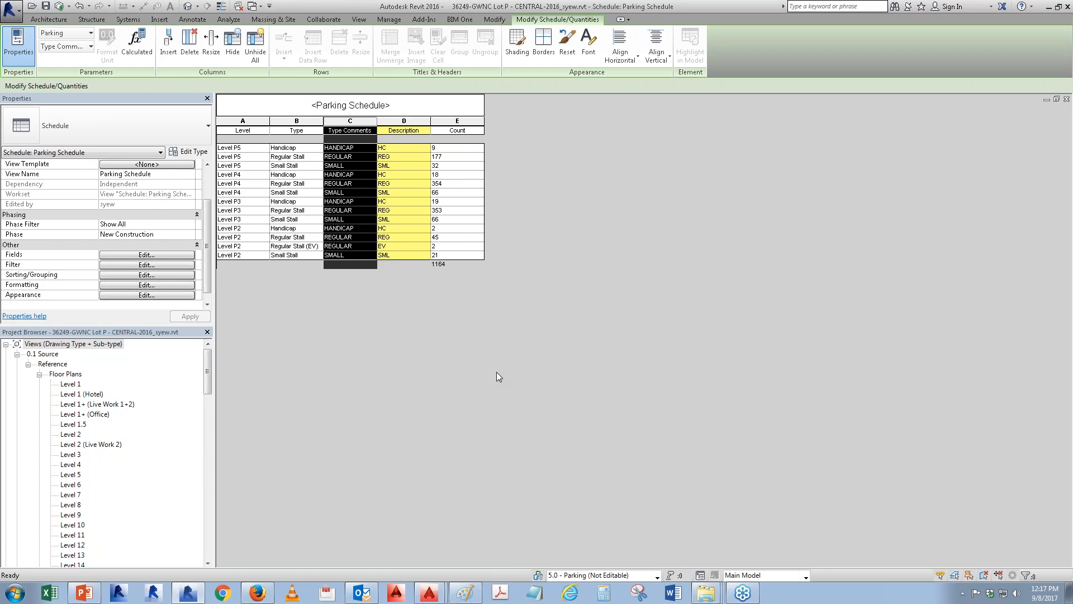
click(390, 124)
click(212, 41)
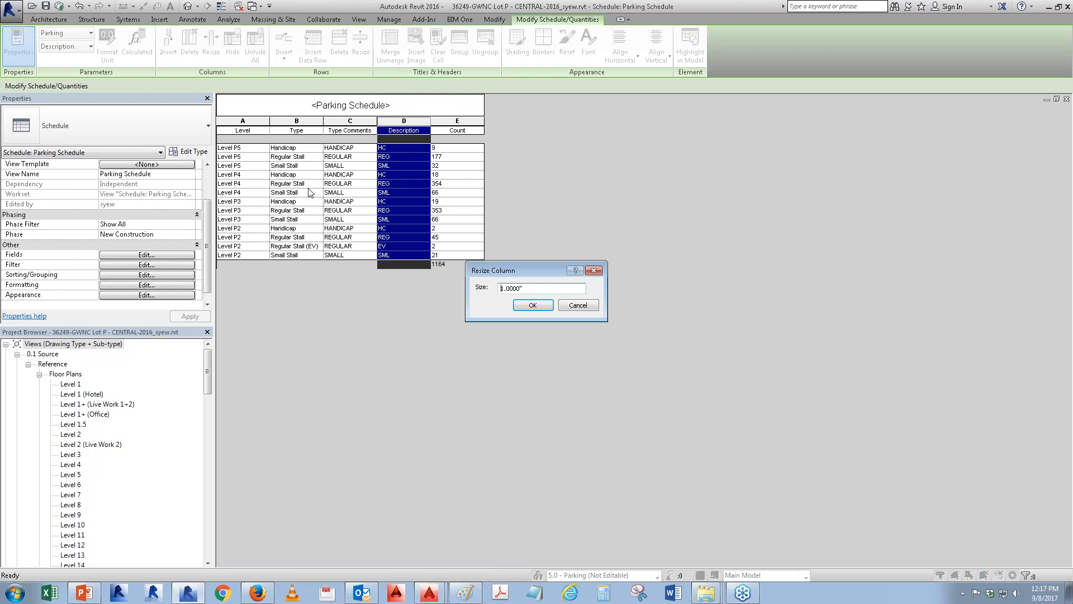
click(581, 306)
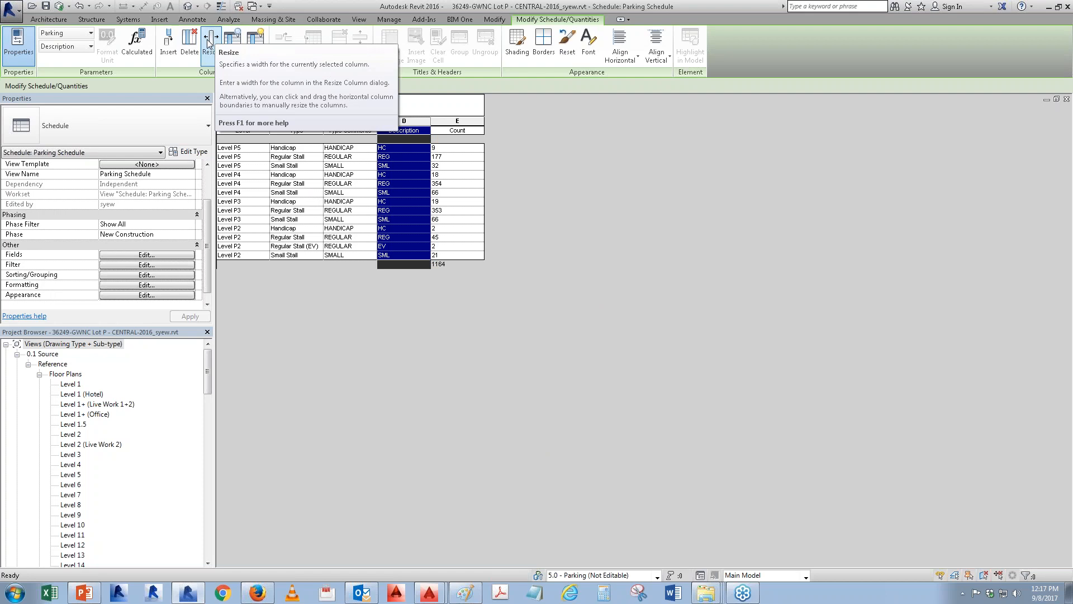
click(210, 50)
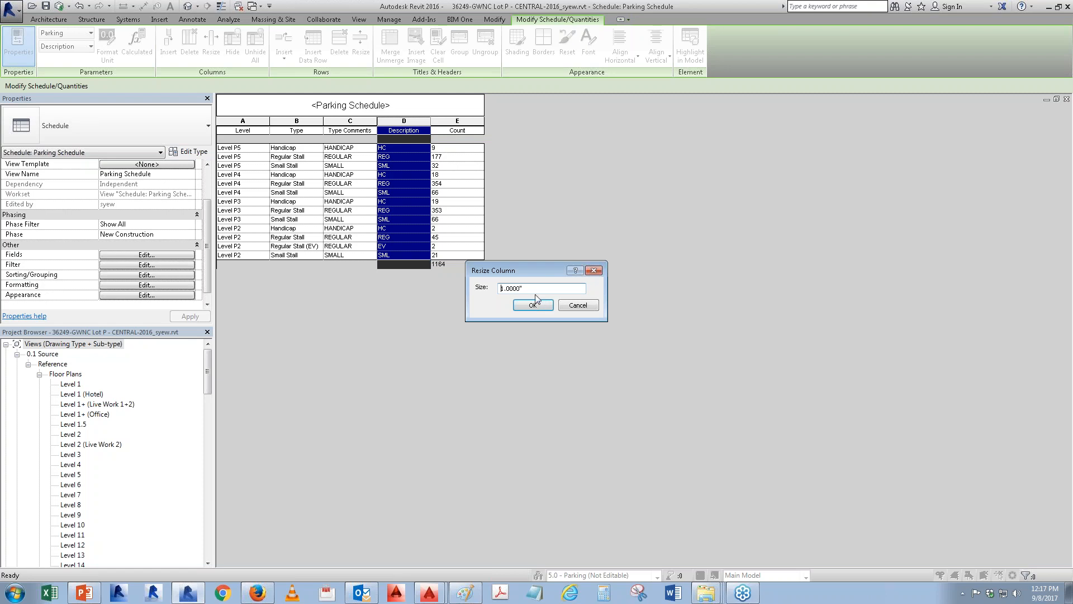
key(shift+End)
click(566, 304)
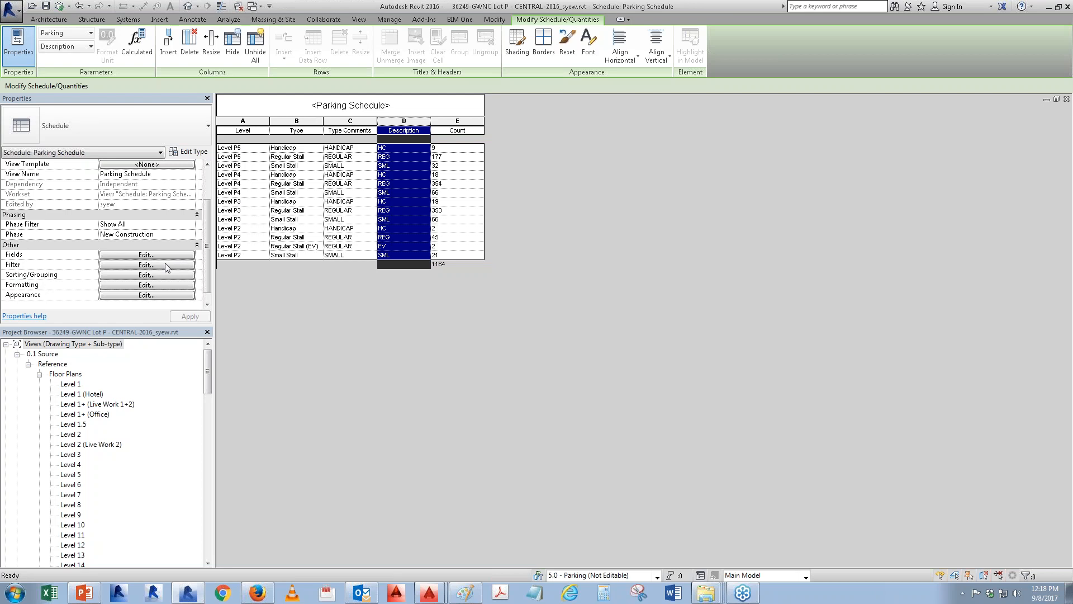
- Enable a header and a blank line for the Level grouping in the schedule's sorting and grouping, and apply it
click(147, 275)
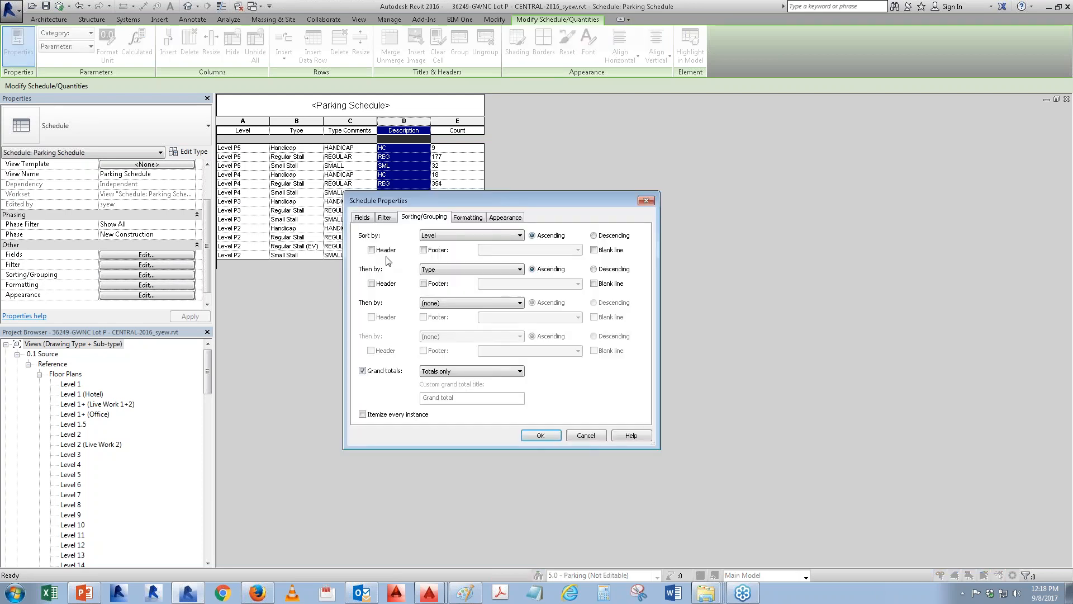
click(371, 251)
click(594, 251)
click(545, 436)
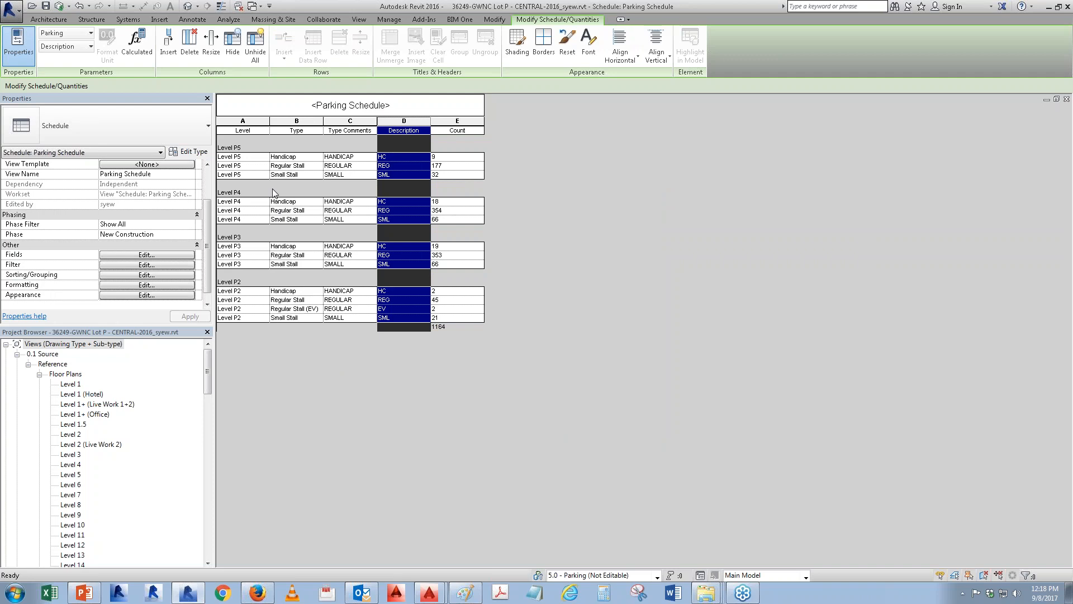
- Shade the Level column of the parking schedule light yellow and hide it
click(252, 121)
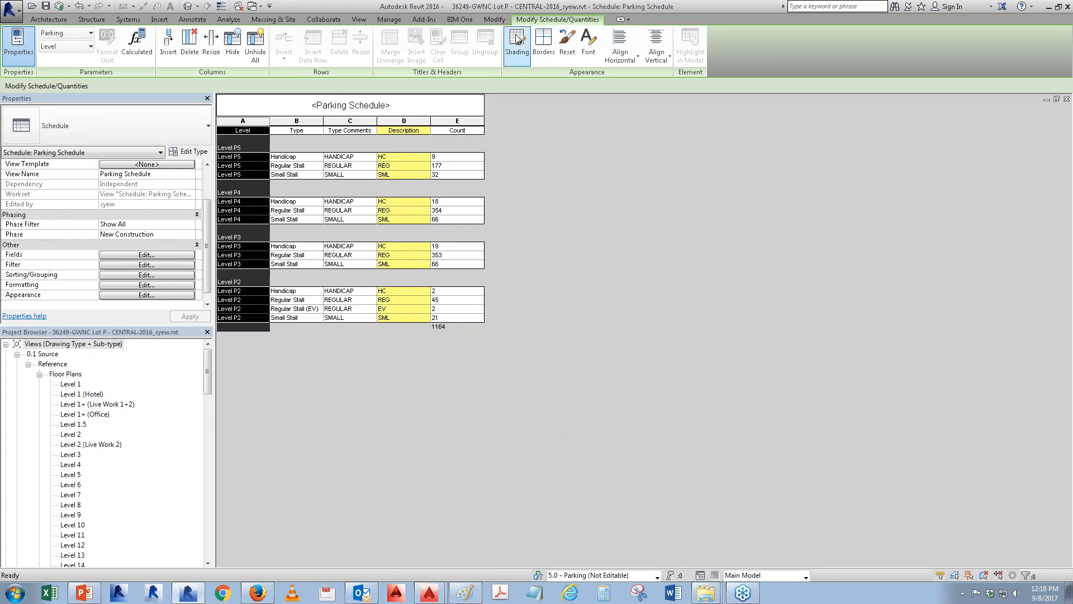
click(516, 42)
click(435, 213)
click(581, 389)
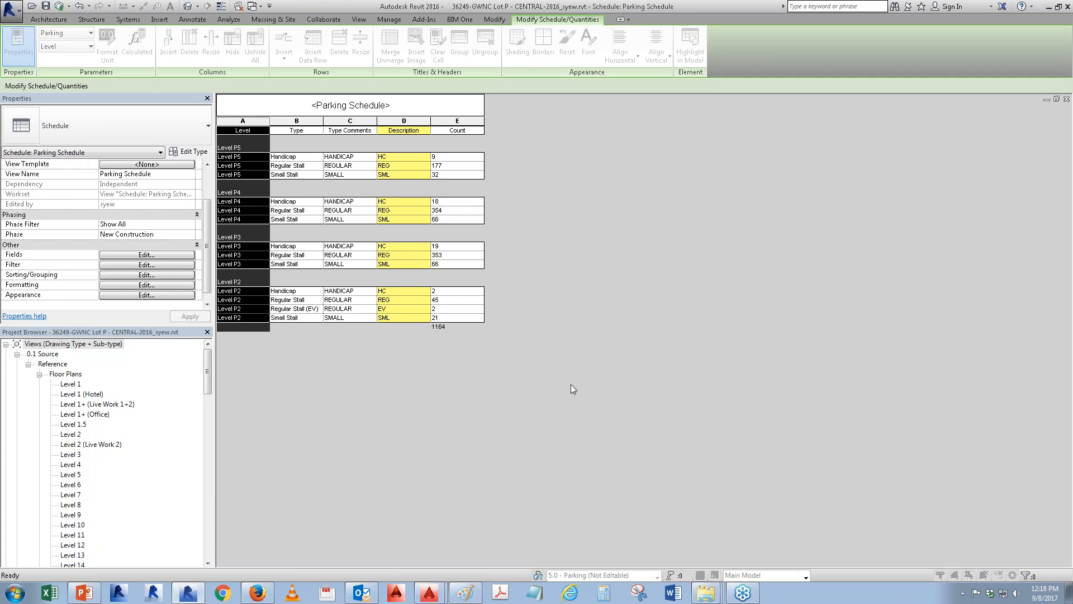
right_click(254, 123)
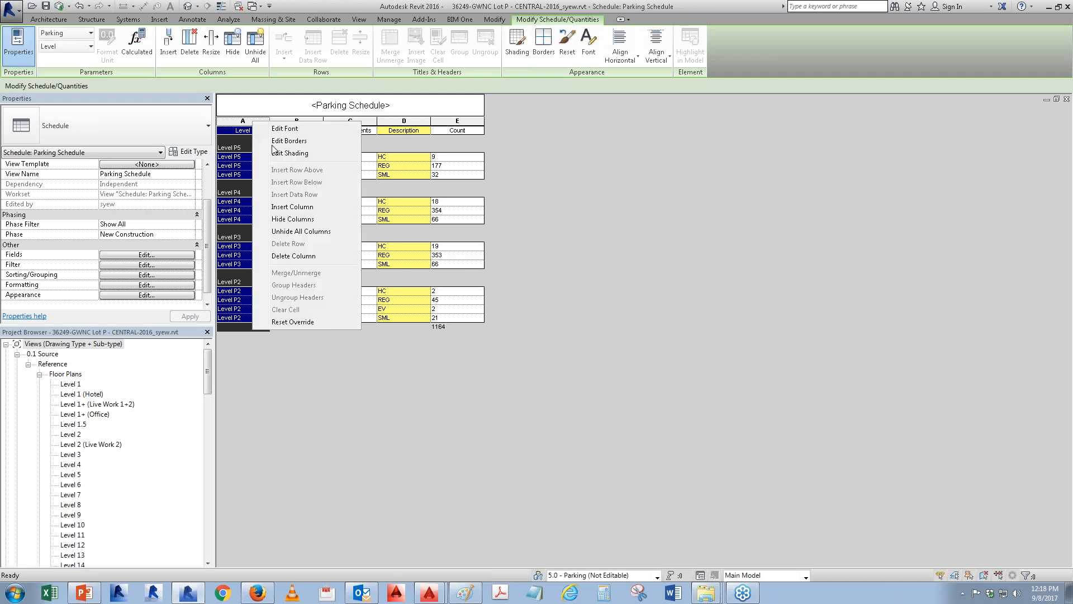
click(288, 219)
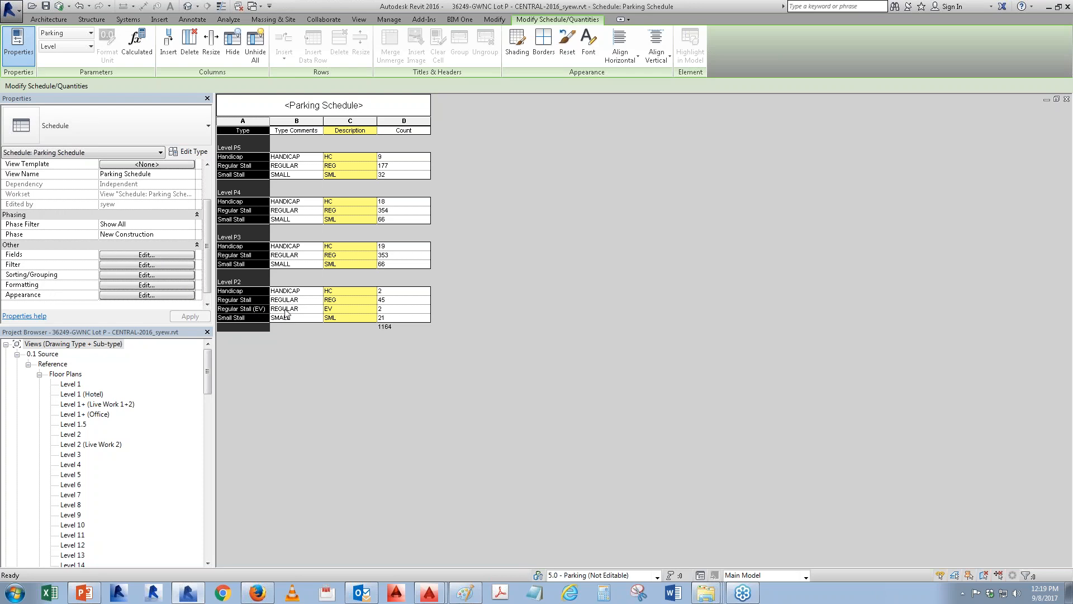
- Change the schedule's second sorting field from Type to Type Comments and apply it
click(148, 255)
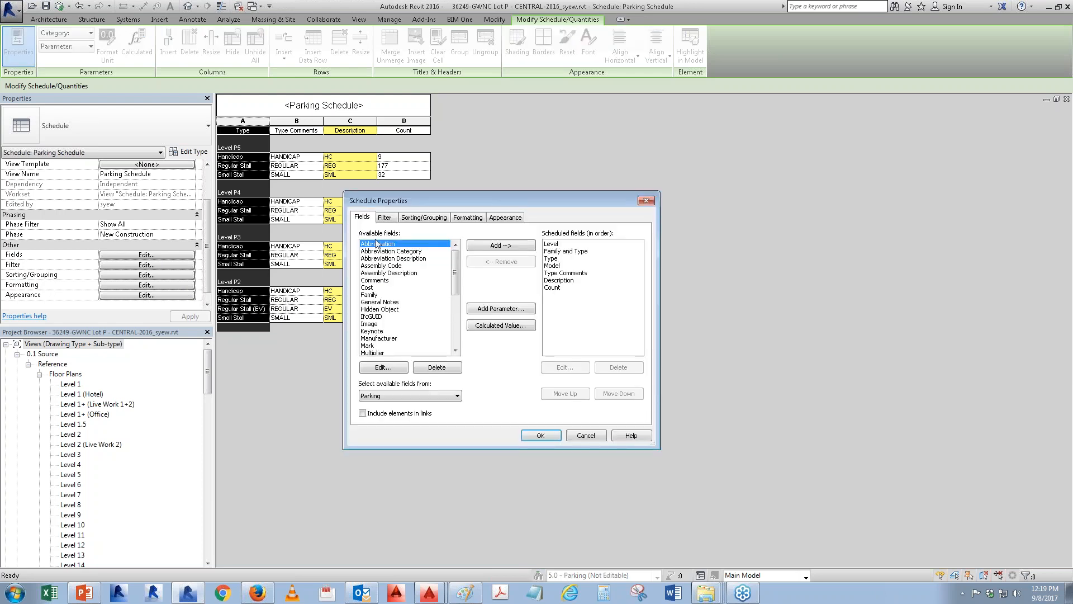
drag(425, 201, 483, 204)
click(490, 223)
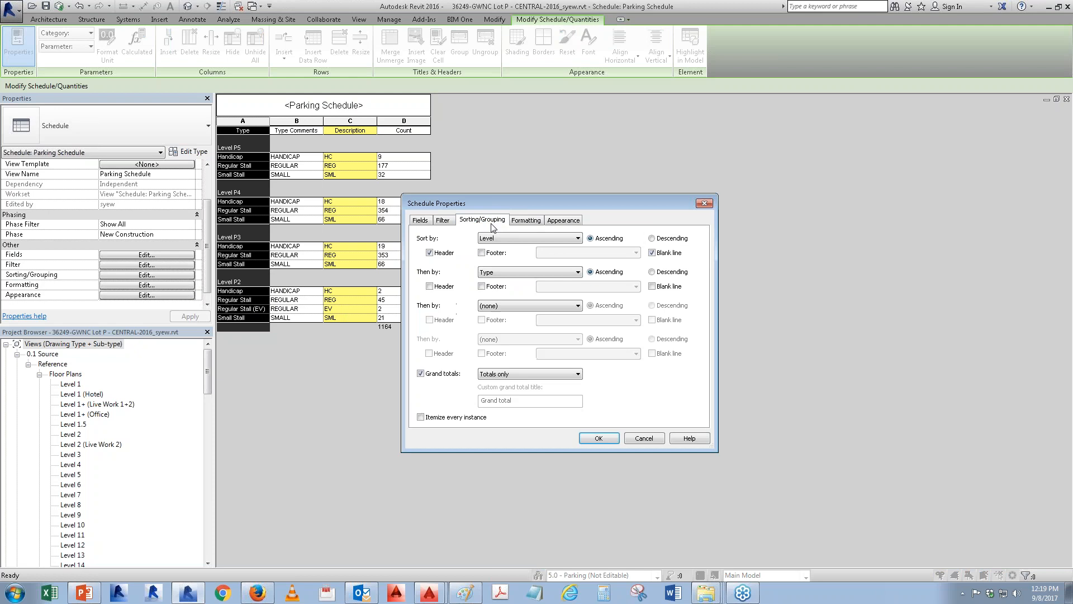
click(499, 272)
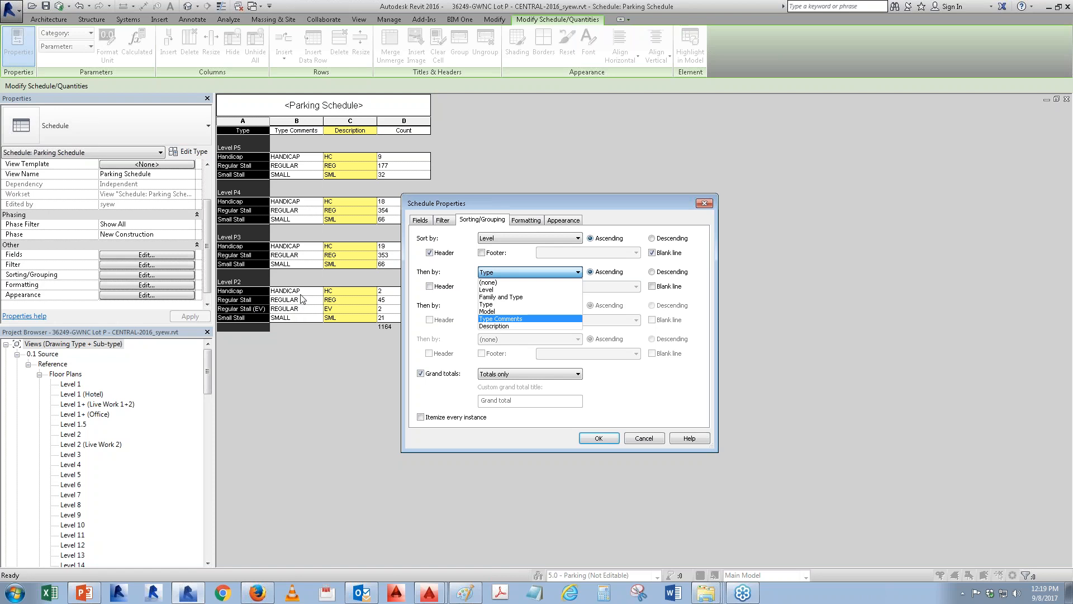
click(500, 319)
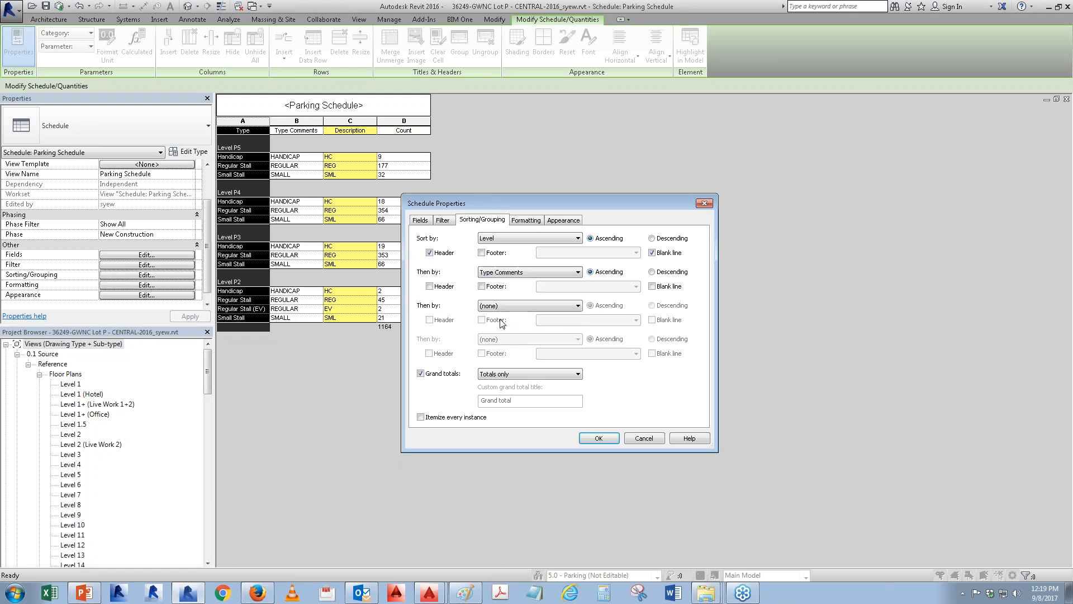
click(597, 438)
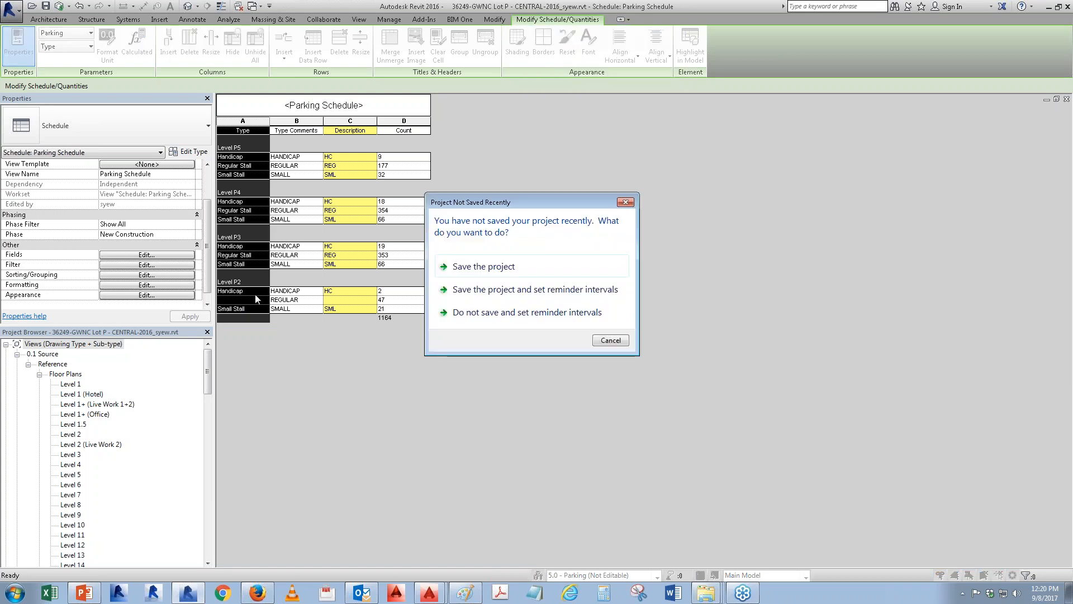
- Dismiss the save reminder, shade the Type column light yellow (RGB 255-255-128), and hide the Type and Description columns
click(621, 340)
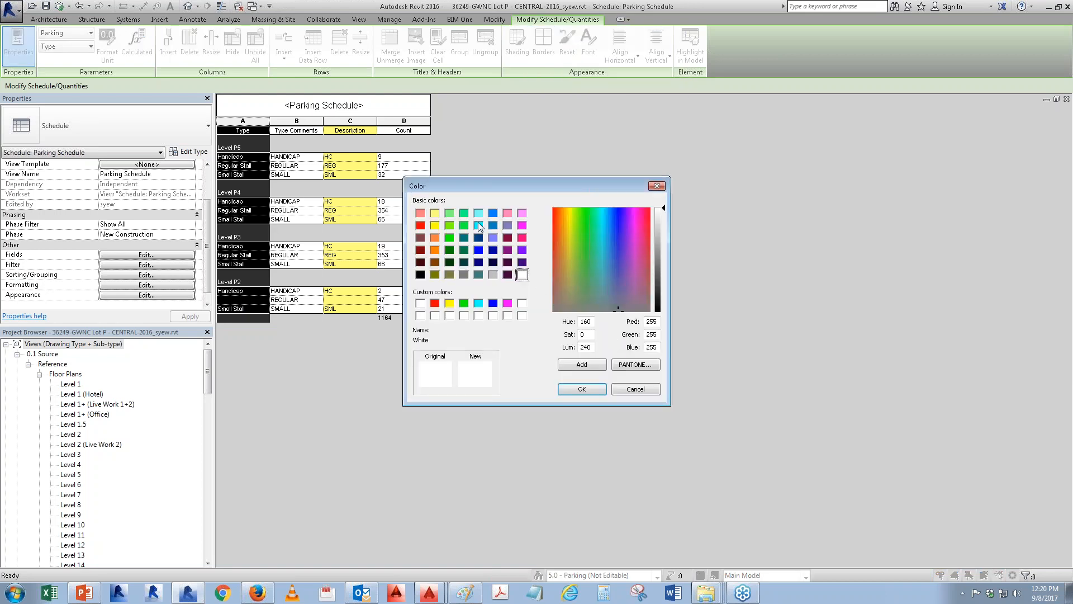
click(439, 214)
click(583, 388)
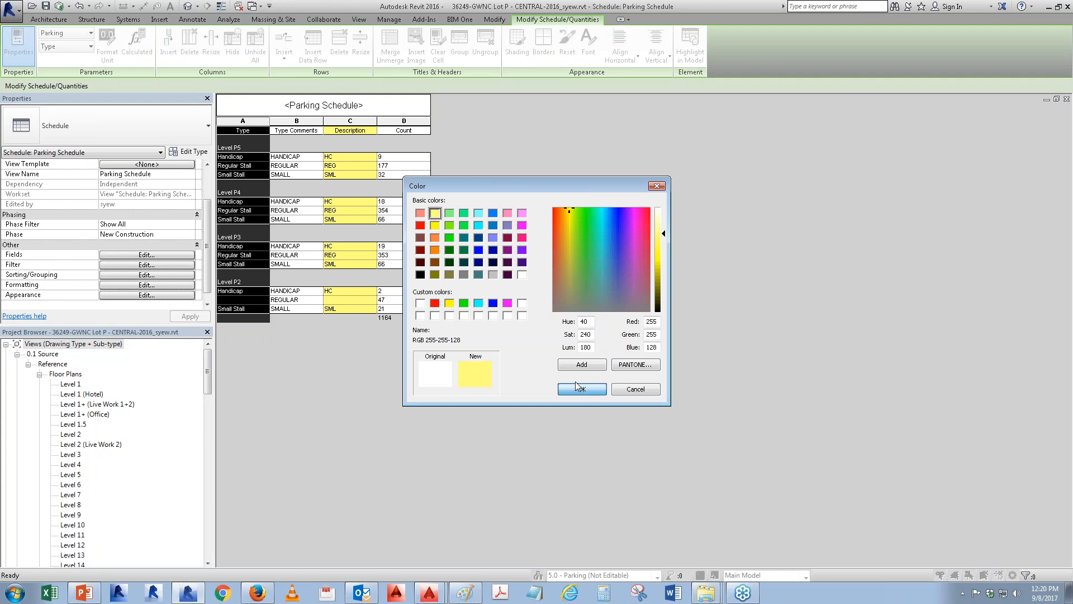
right_click(255, 123)
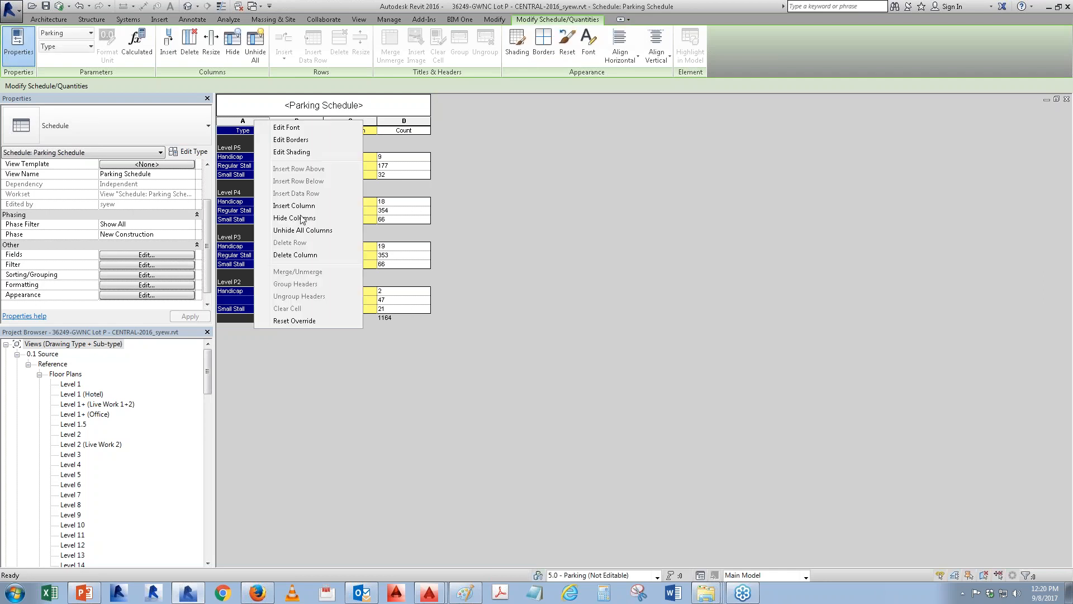
click(295, 218)
right_click(304, 129)
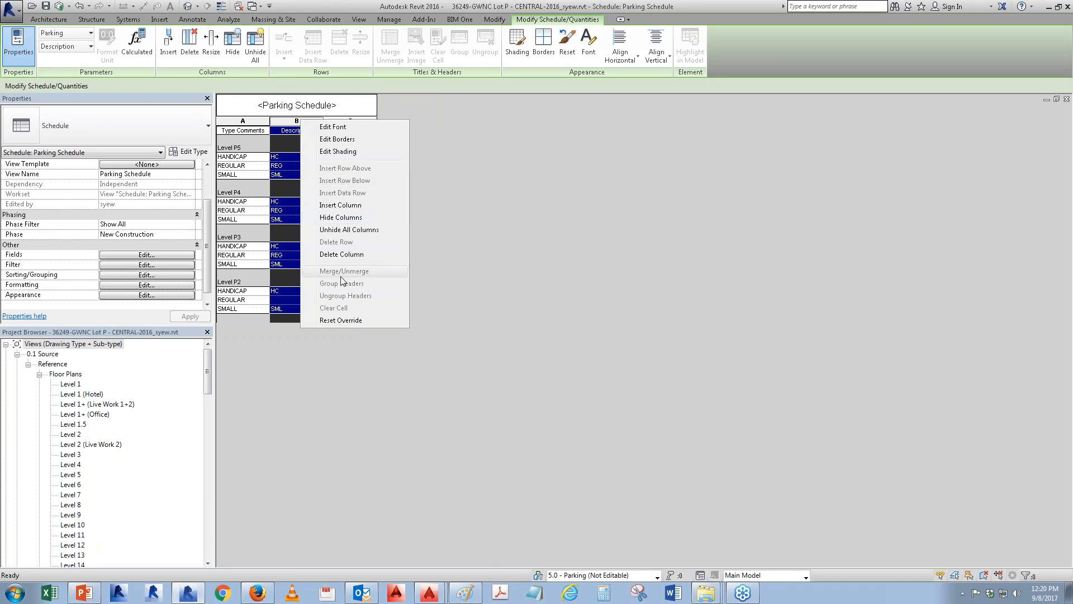
click(341, 254)
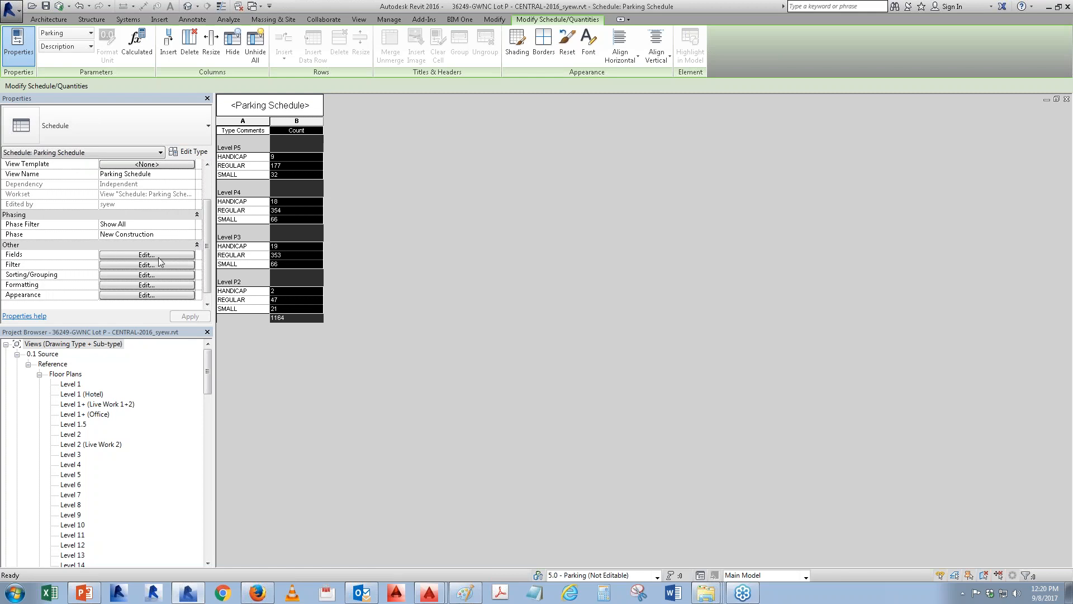
- Enable a footer for the Level grouping in the schedule's sorting and set it to Totals only
click(113, 275)
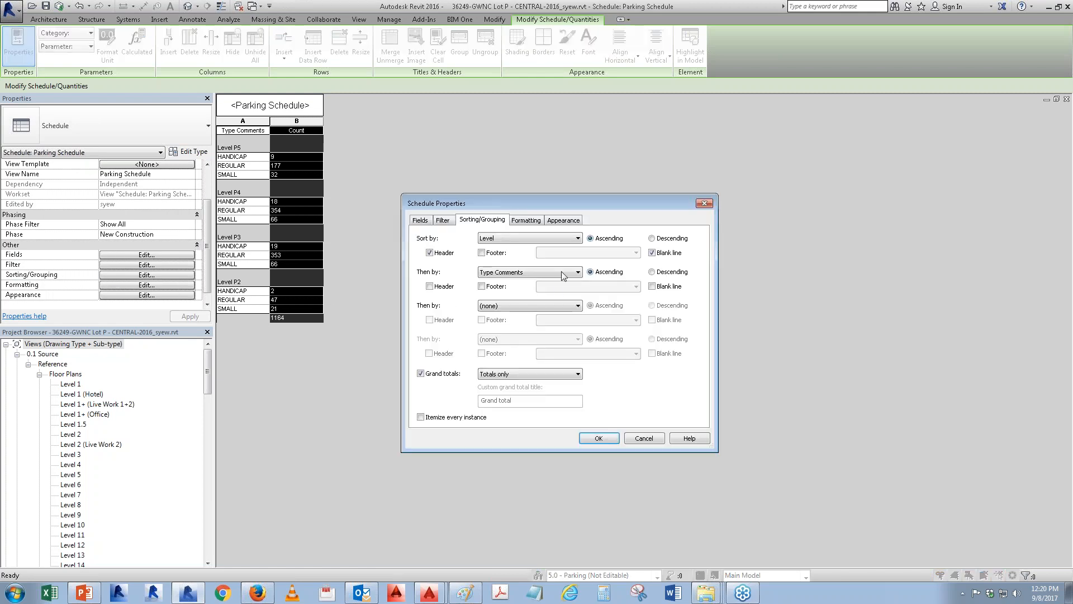
click(482, 253)
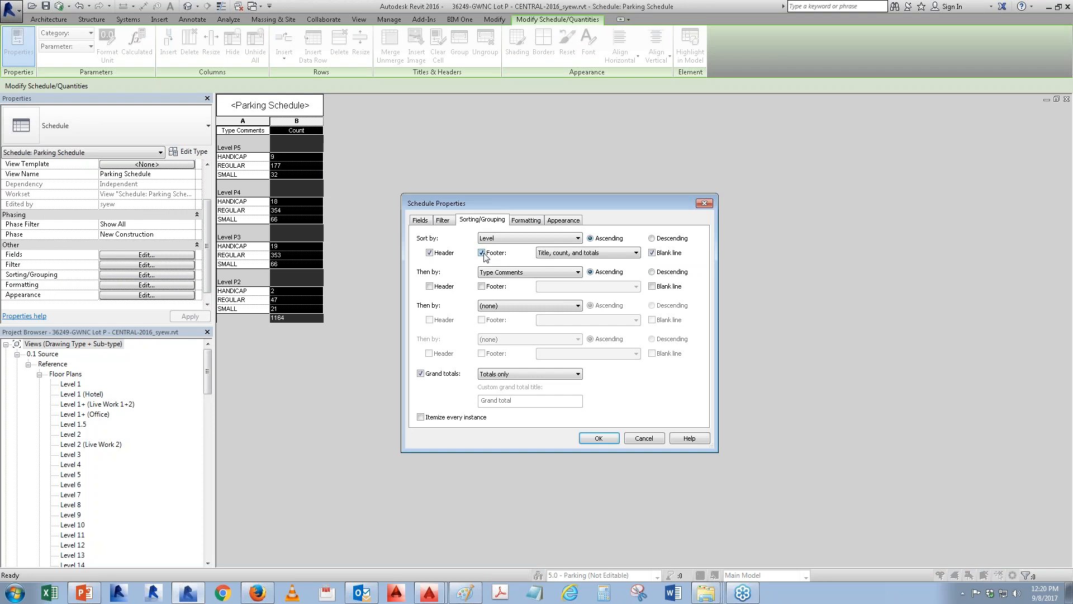
click(559, 257)
click(556, 285)
- Set the Count field's alignment to Right in the schedule's formatting and apply the schedule changes
click(516, 220)
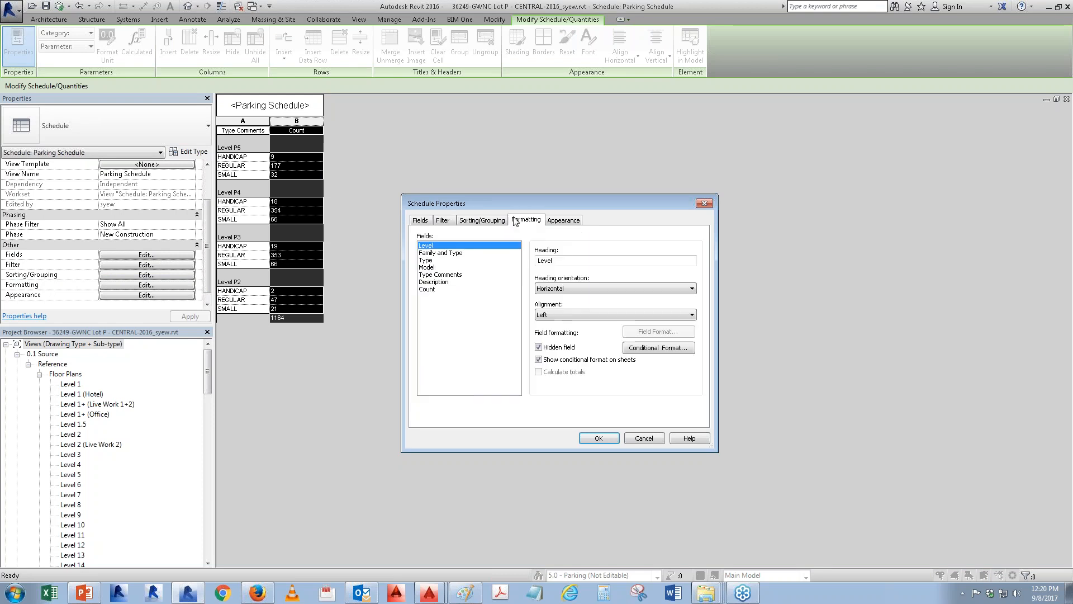
click(428, 289)
click(564, 314)
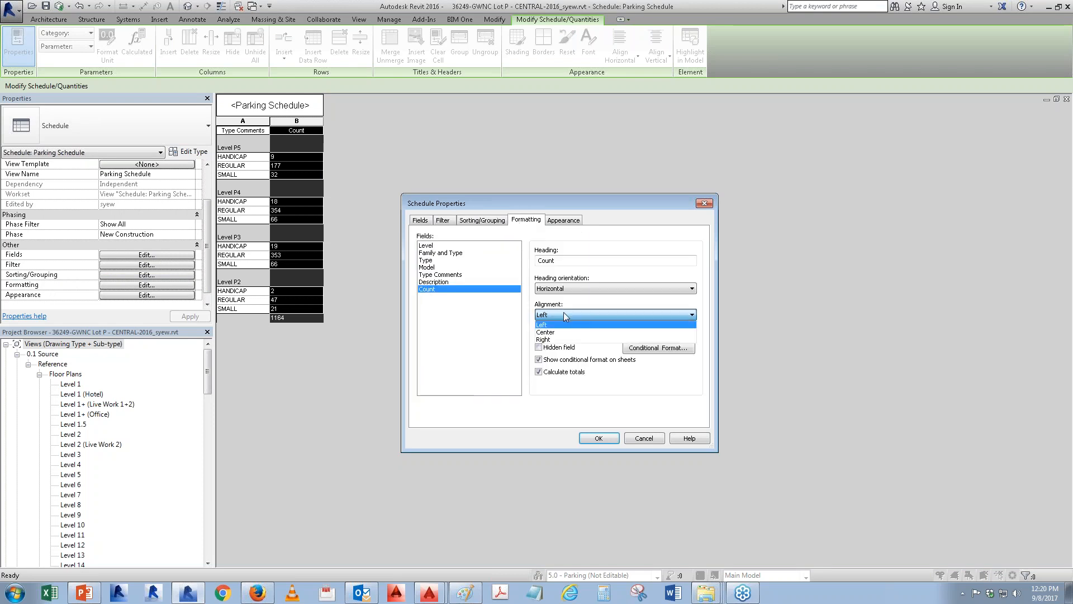
click(552, 339)
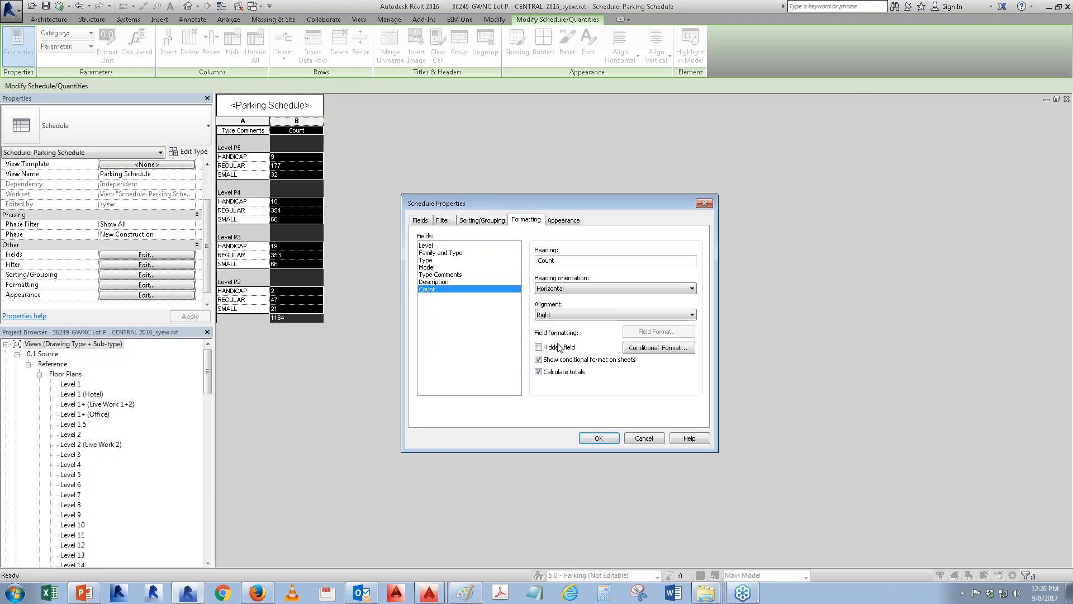
click(598, 438)
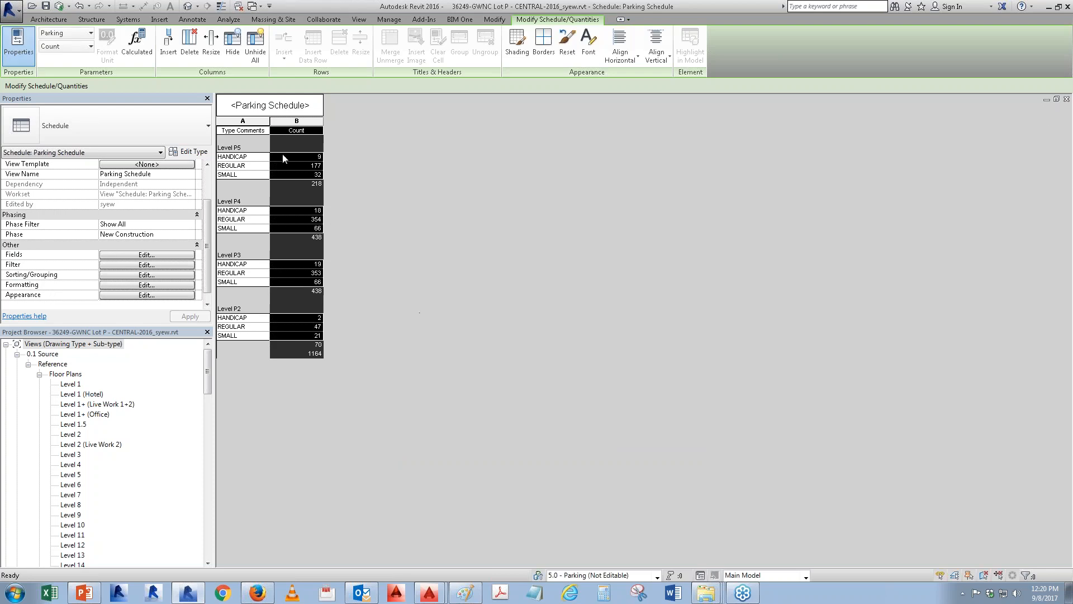
click(312, 211)
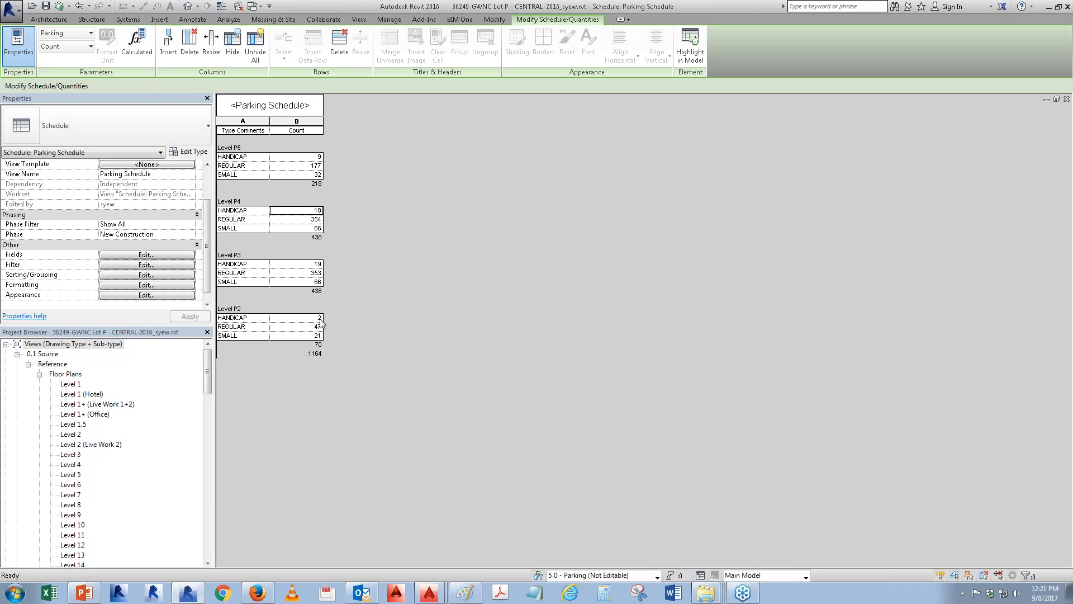
- Set the schedule's grand totals to Title and totals, keeping the title "Grand total", and apply it
click(144, 255)
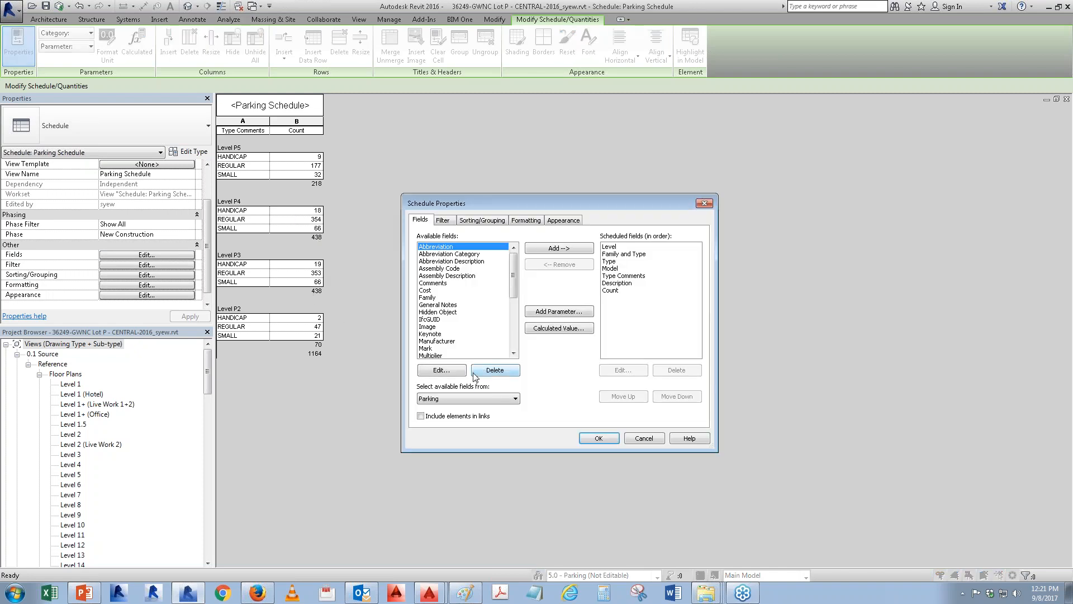
click(474, 221)
click(502, 376)
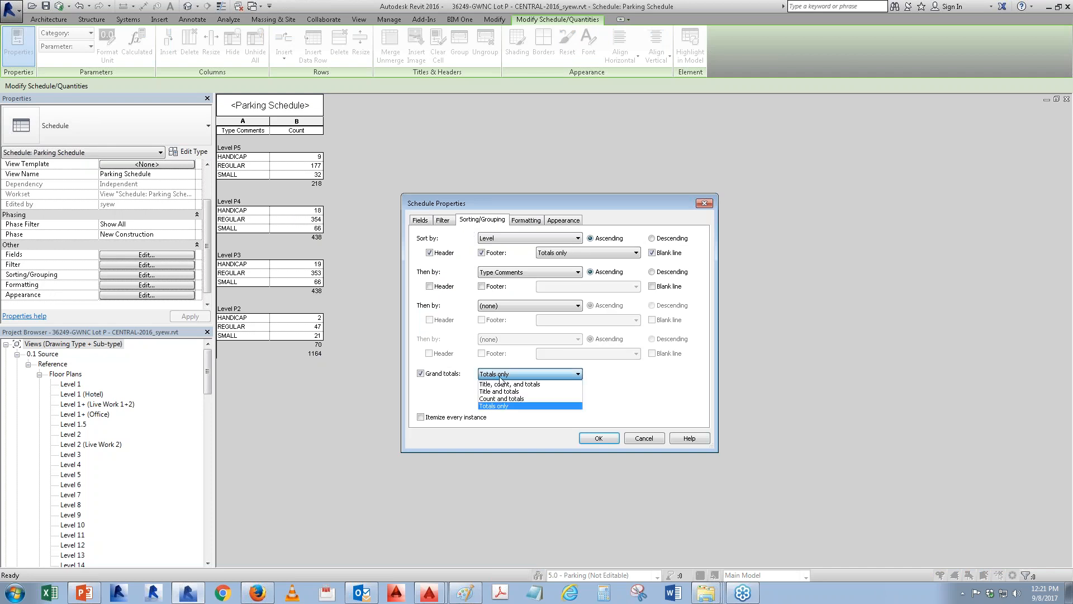
click(496, 392)
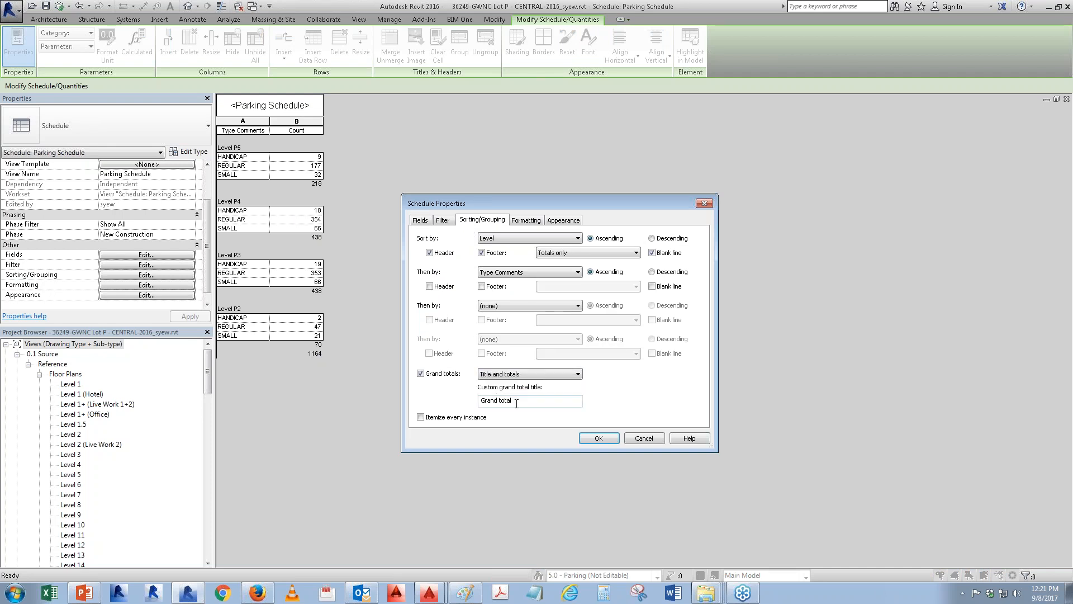
drag(518, 401, 431, 391)
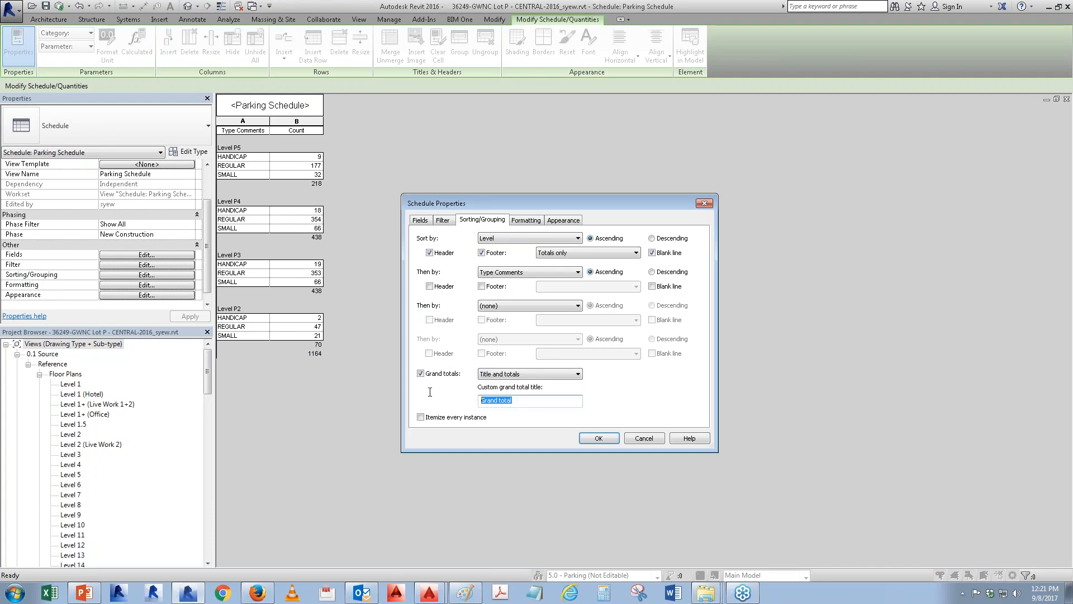
click(523, 400)
click(592, 444)
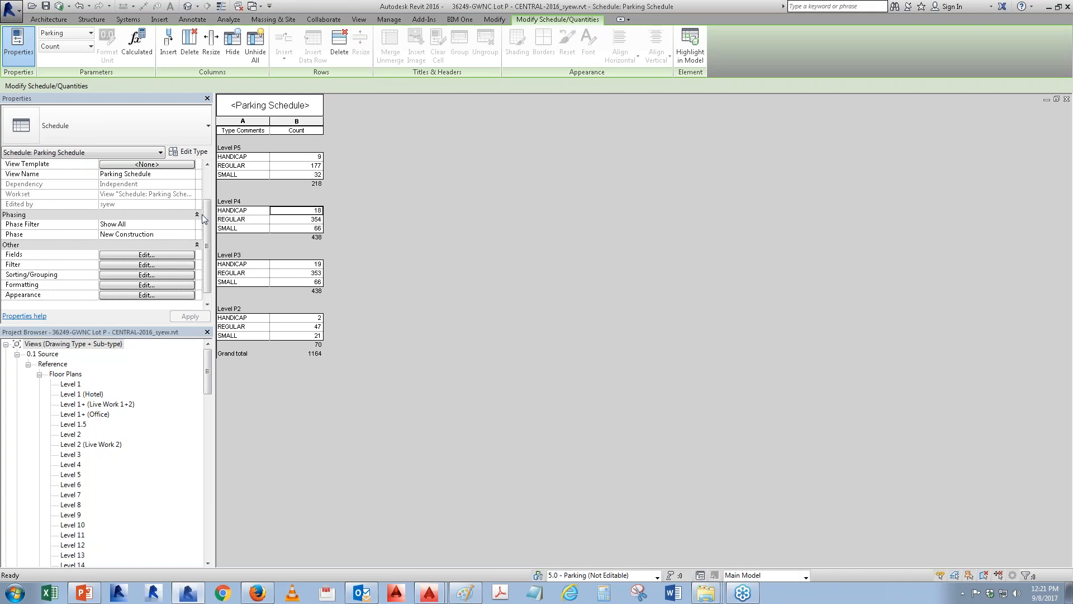
- Set the title text style to 3/16" Arial Bold in the parking schedule's appearance settings
click(125, 284)
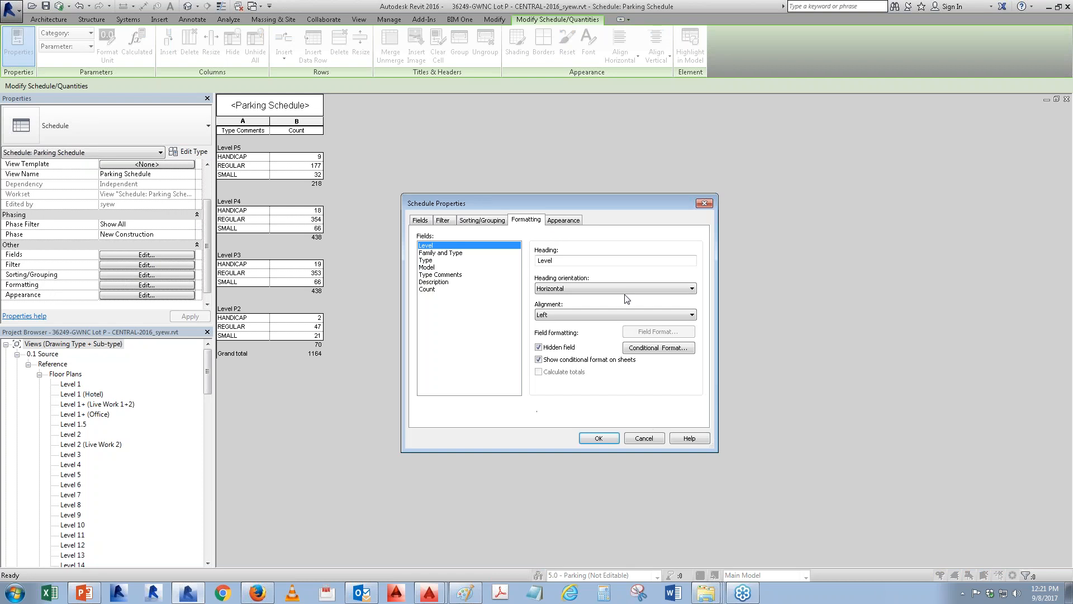
click(562, 220)
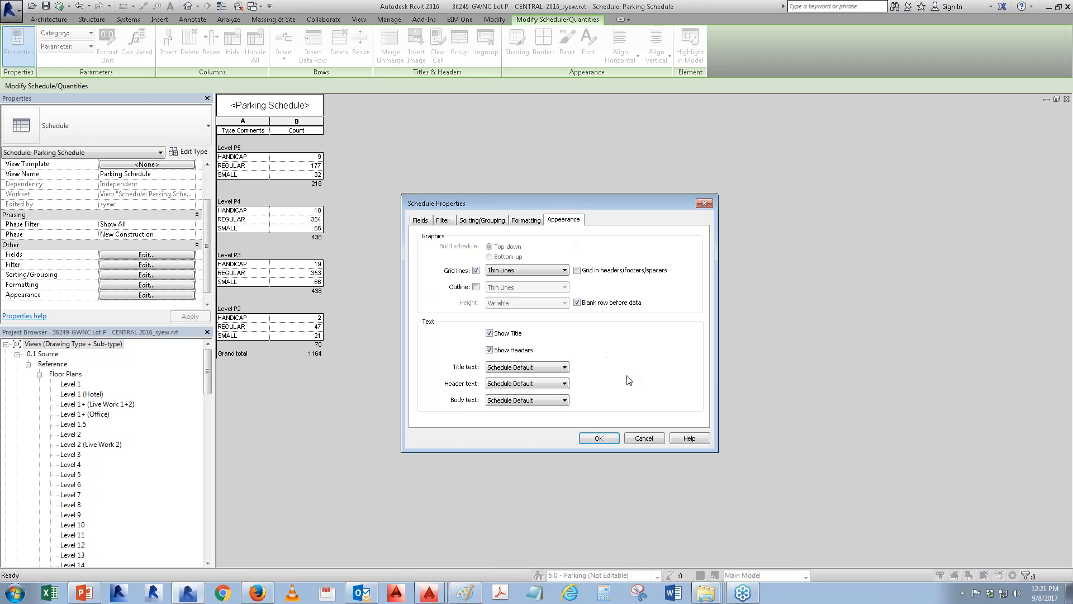
click(519, 368)
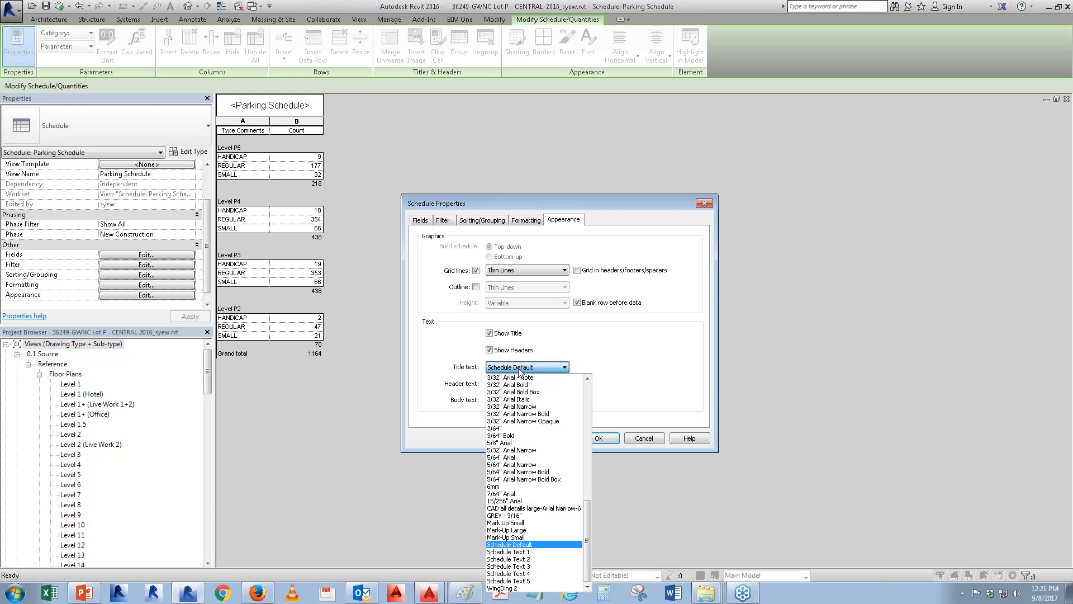
scroll(532, 430, up, 3)
scroll(532, 430, up, 1)
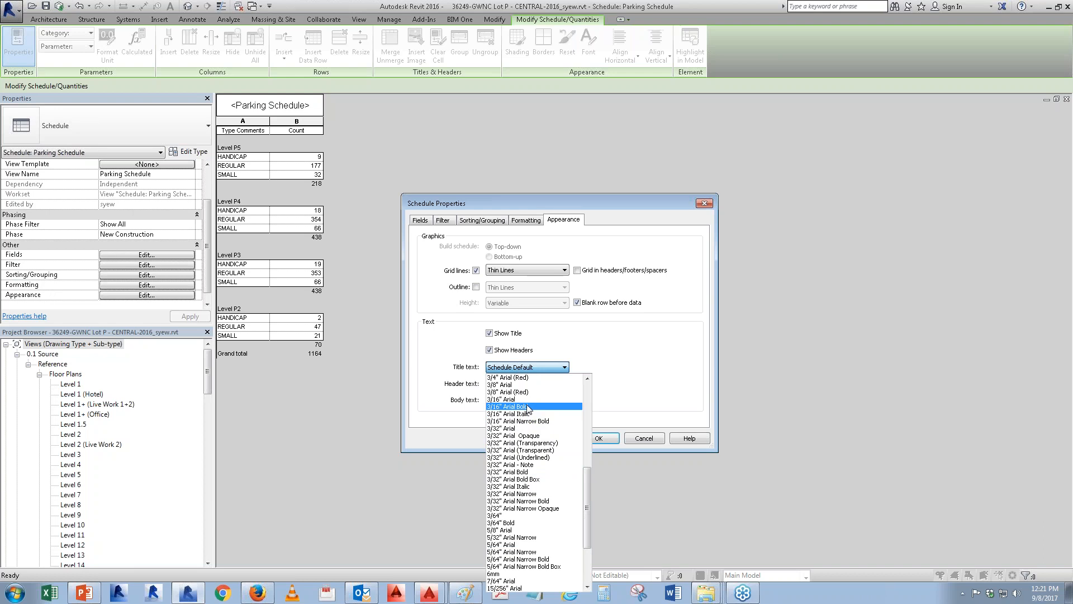
click(529, 406)
- Set the schedule's header text style to 1/8" Arial Bold
click(525, 382)
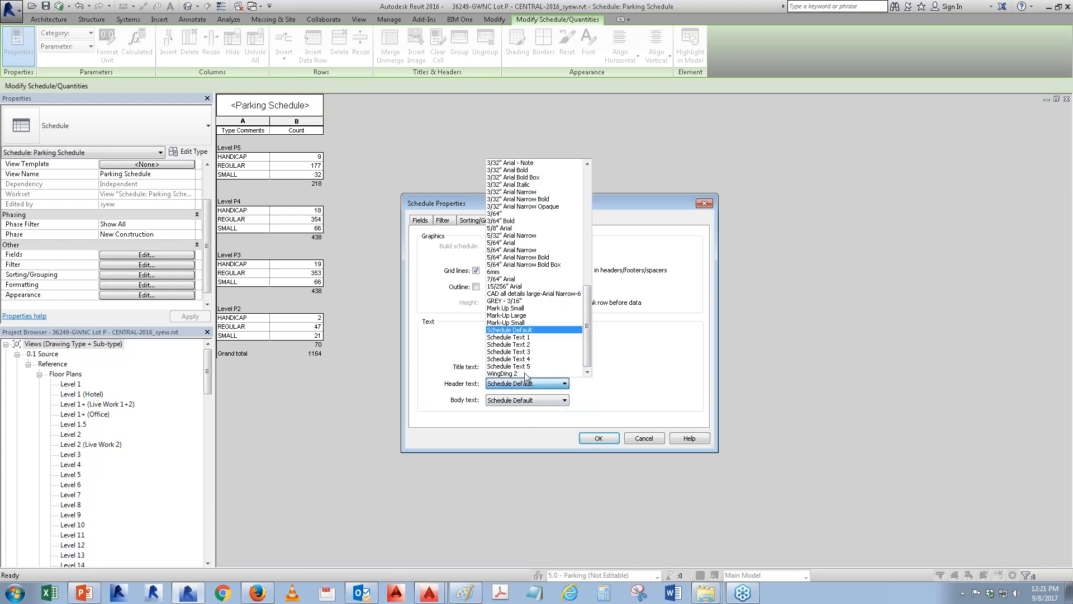
scroll(525, 375, up, 6)
scroll(526, 374, up, 3)
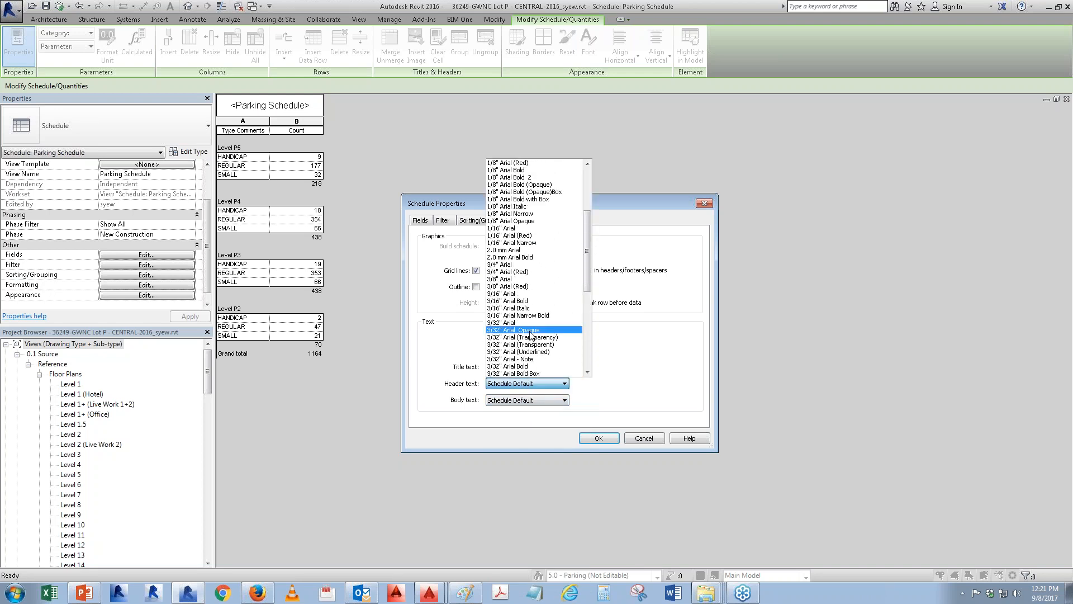
click(518, 170)
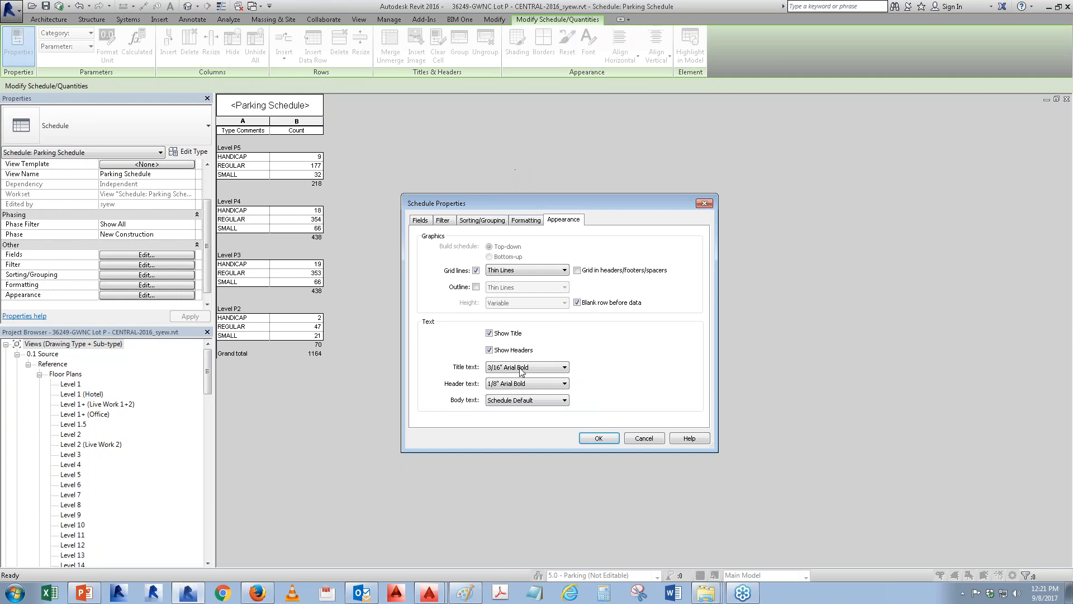
- Set the schedule's body text style to 1/8" Arial and apply the appearance settings
click(511, 401)
scroll(510, 386, up, 7)
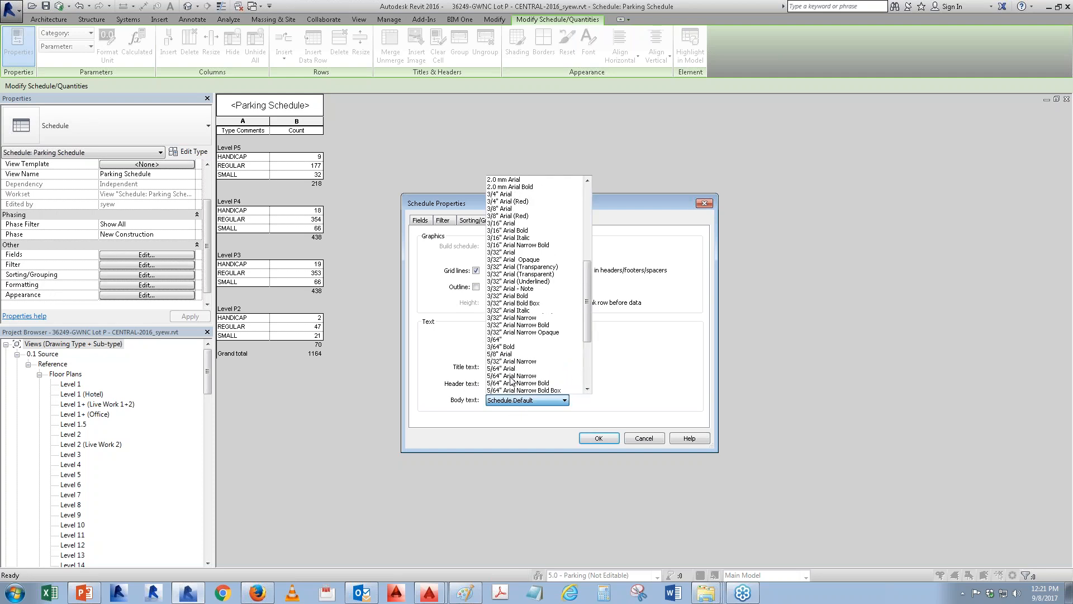
scroll(512, 382, up, 4)
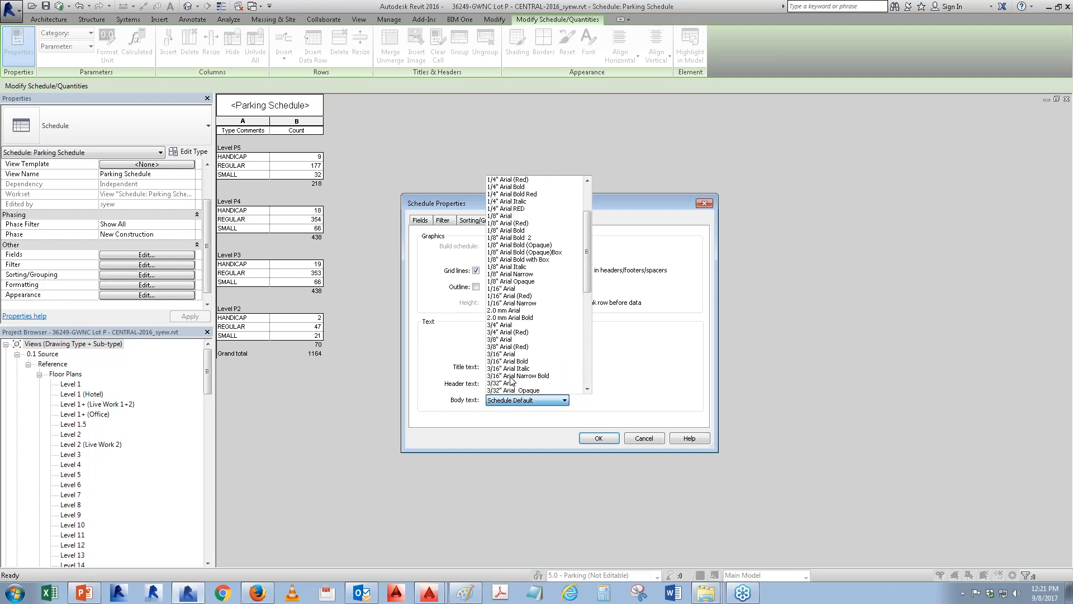
click(515, 219)
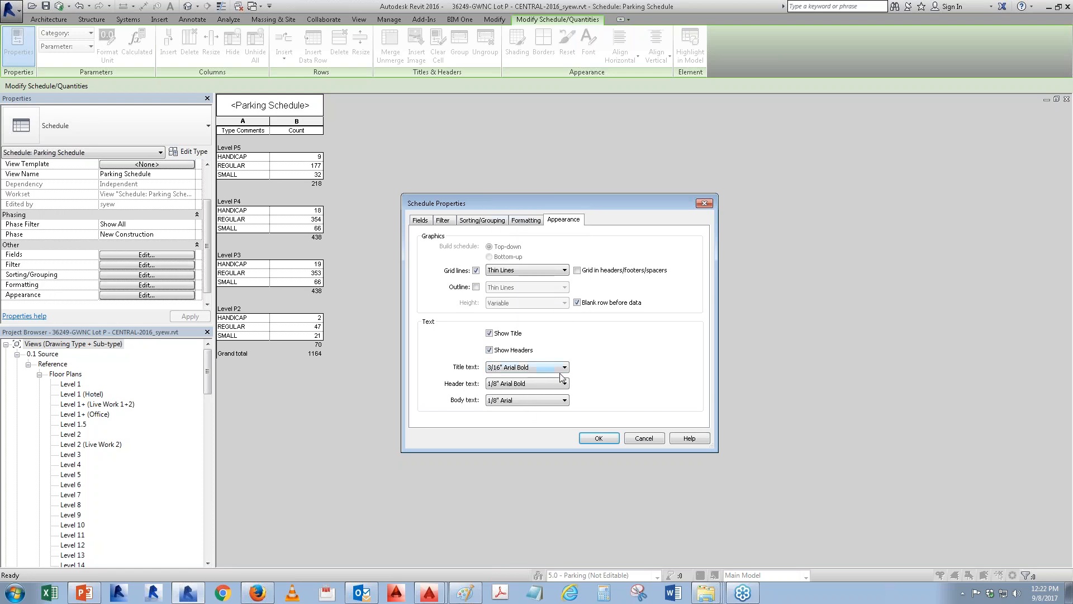
key(Return)
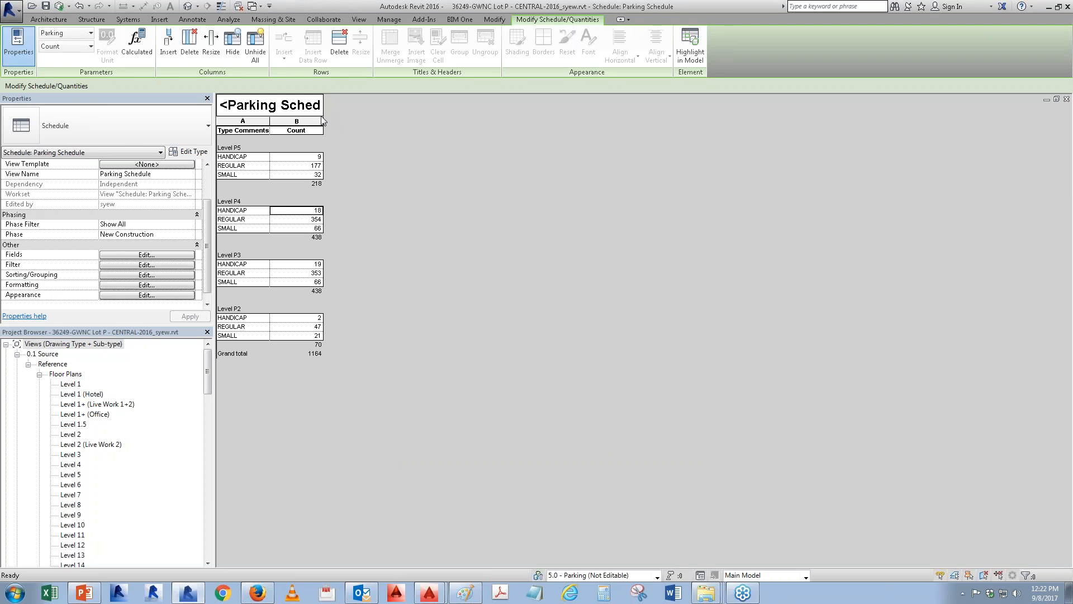
- Widen the Type Comments column until the title fits in full, and rename its header to "Parking Type"
drag(270, 121, 380, 121)
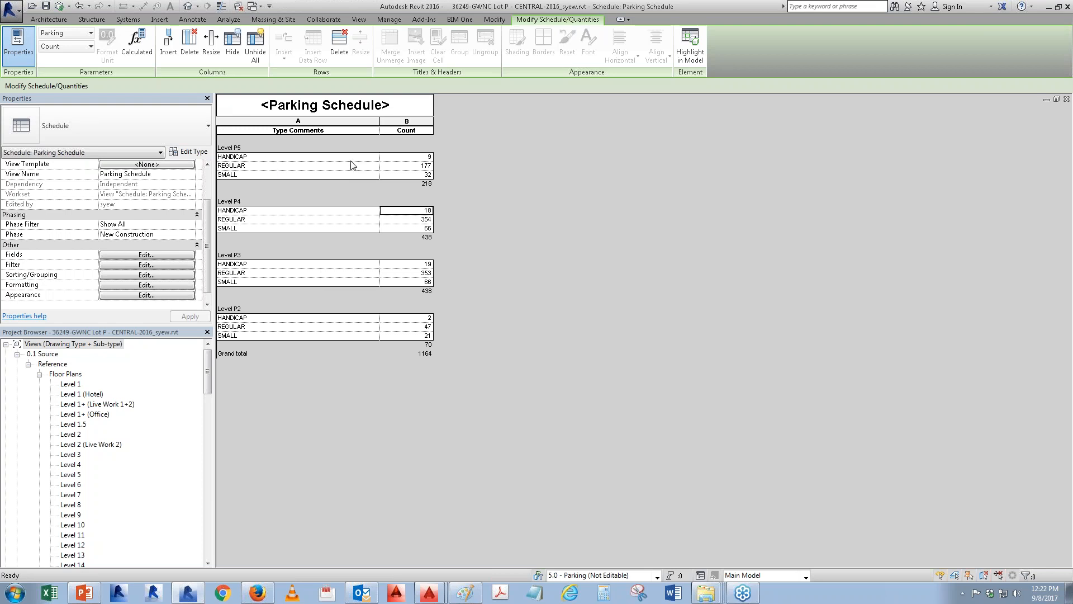
click(333, 131)
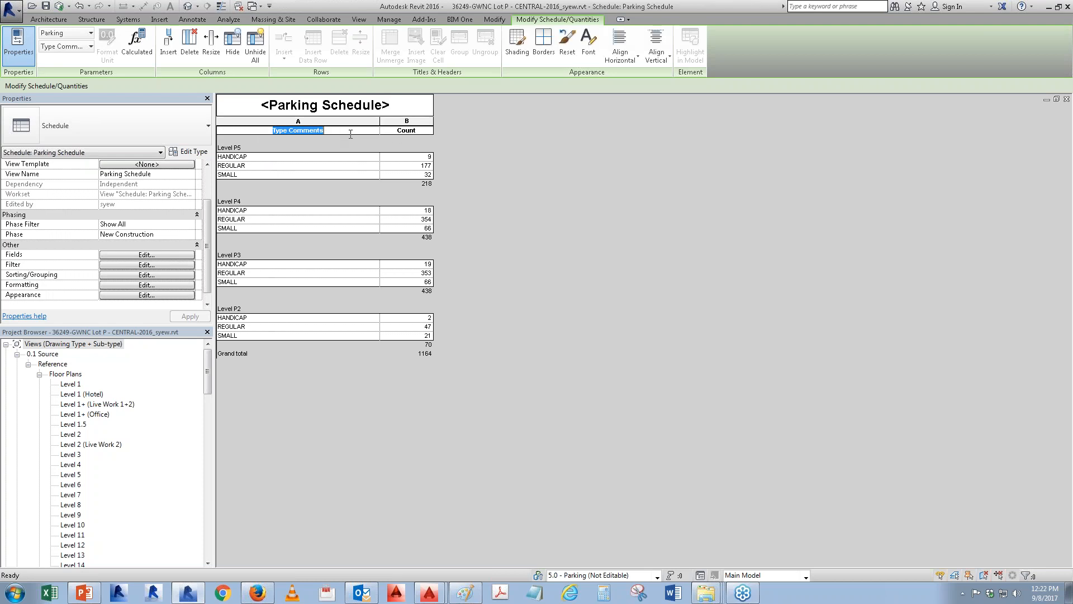
text(Parking Type)
key(Return)
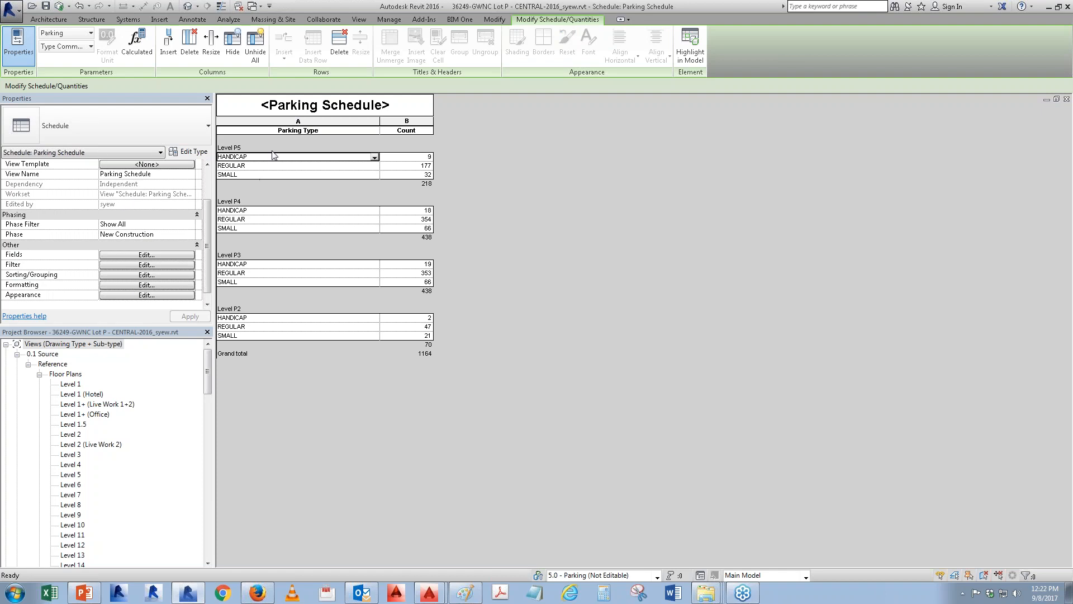
- Check the heading of the Type Comments field in the schedule's formatting settings
click(143, 285)
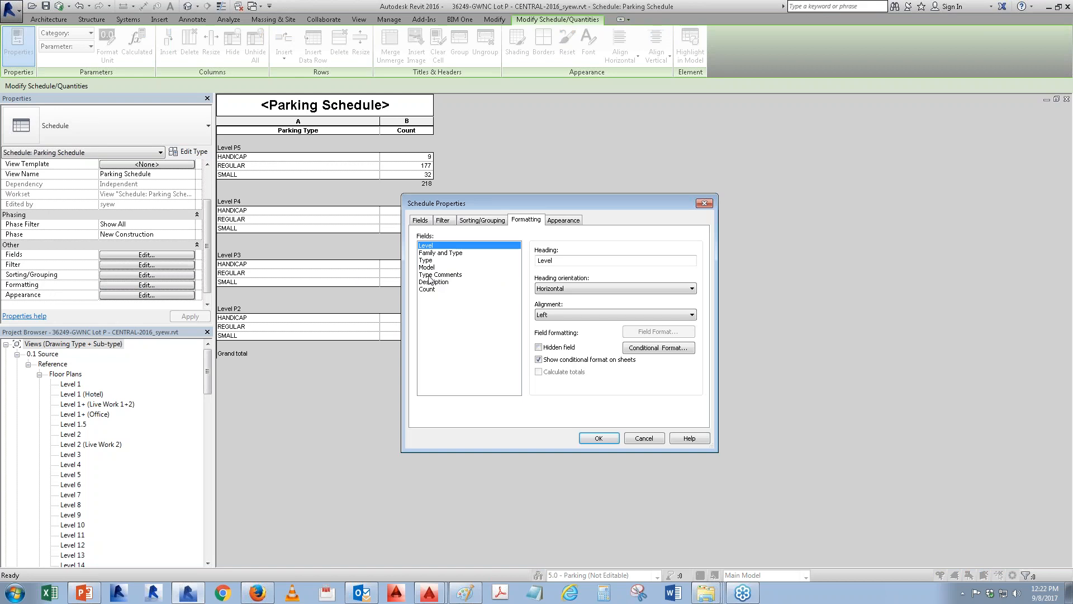
click(429, 276)
drag(579, 261, 526, 246)
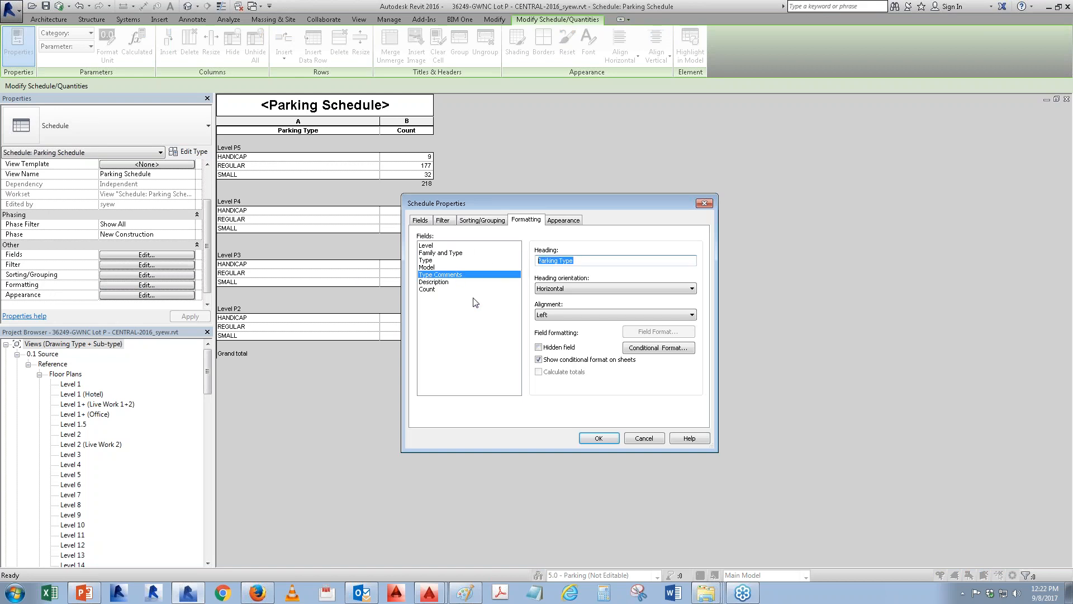
text(Typ)
key(BackSpace)
key(BackSpace)
key(BackSpace)
key(BackSpace)
key(BackSpace)
key(BackSpace)
key(BackSpace)
key(BackSpace)
key(BackSpace)
key(BackSpace)
click(596, 438)
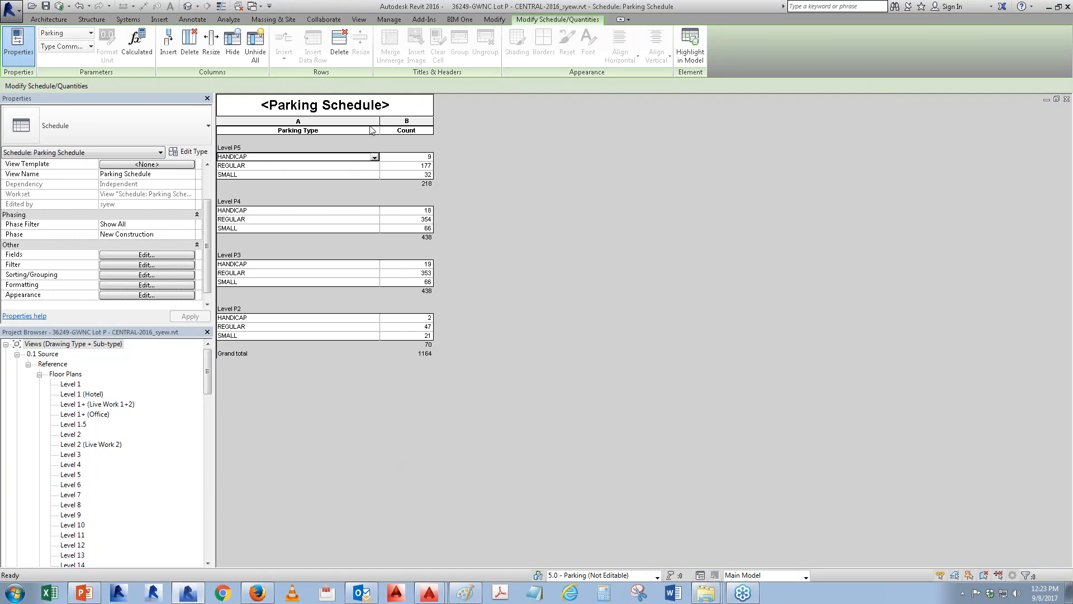
- Shade the Parking Type and Count header cells light grey, RGB 192-192-192
drag(387, 131, 361, 129)
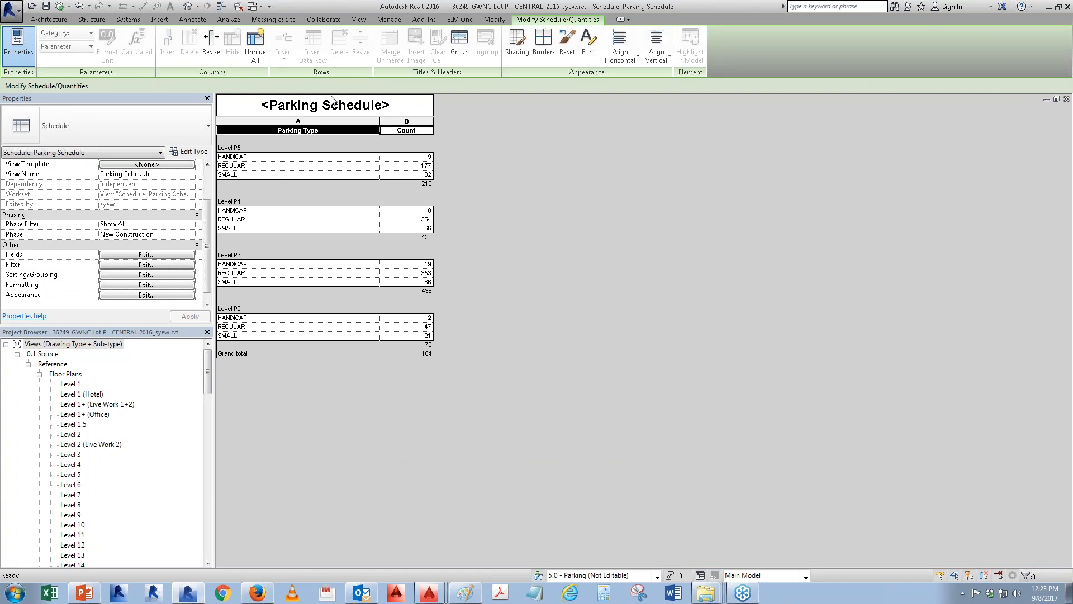
click(516, 40)
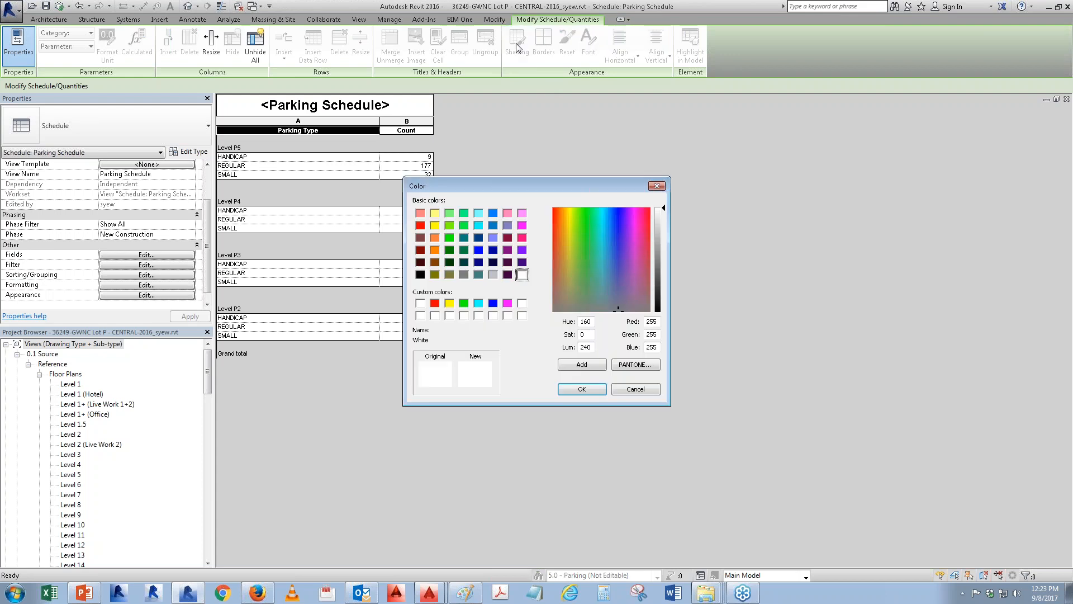
click(493, 275)
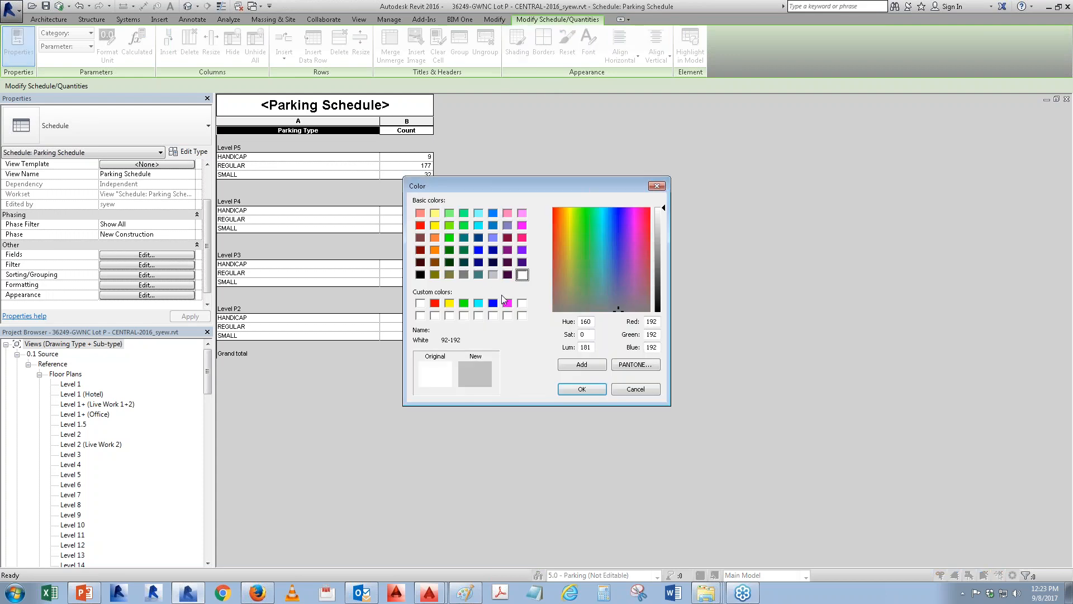
click(581, 388)
- Shade the schedule's title cell light grey, RGB 192-192-192, like the headers
click(409, 108)
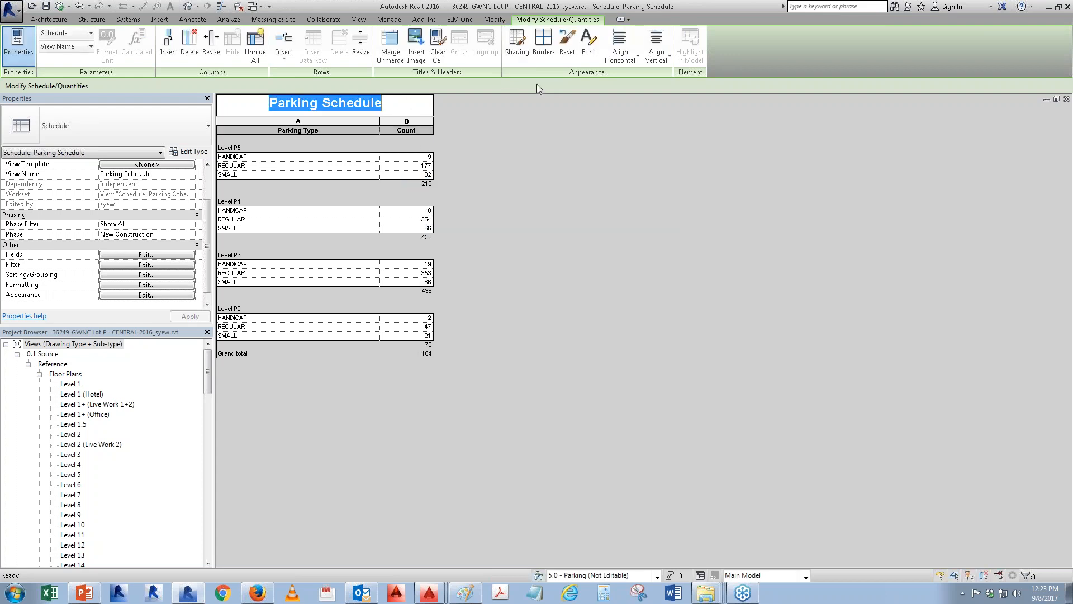
click(517, 39)
click(493, 275)
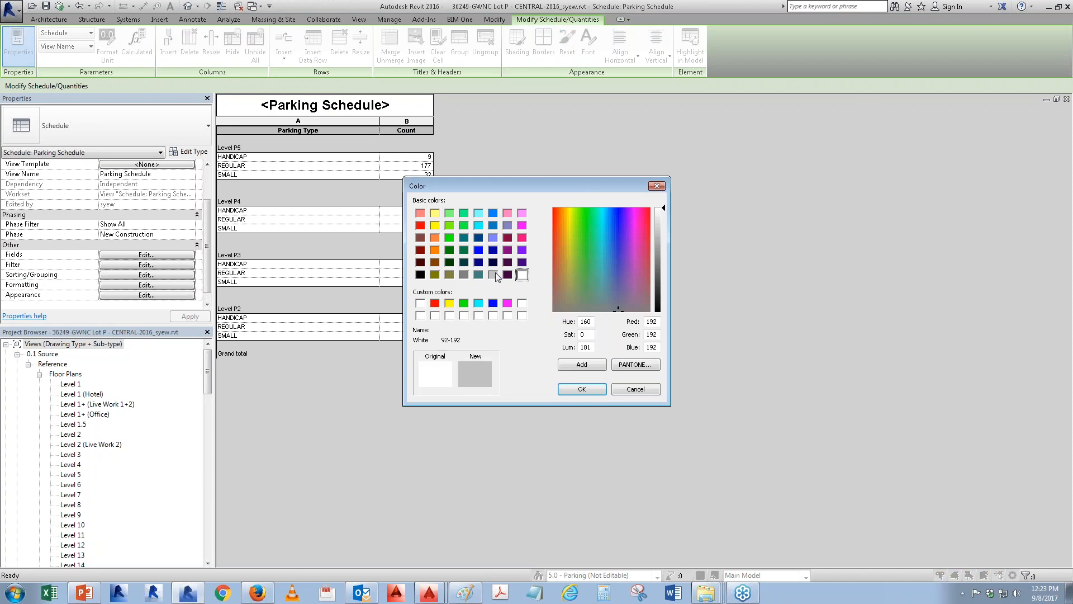
click(579, 386)
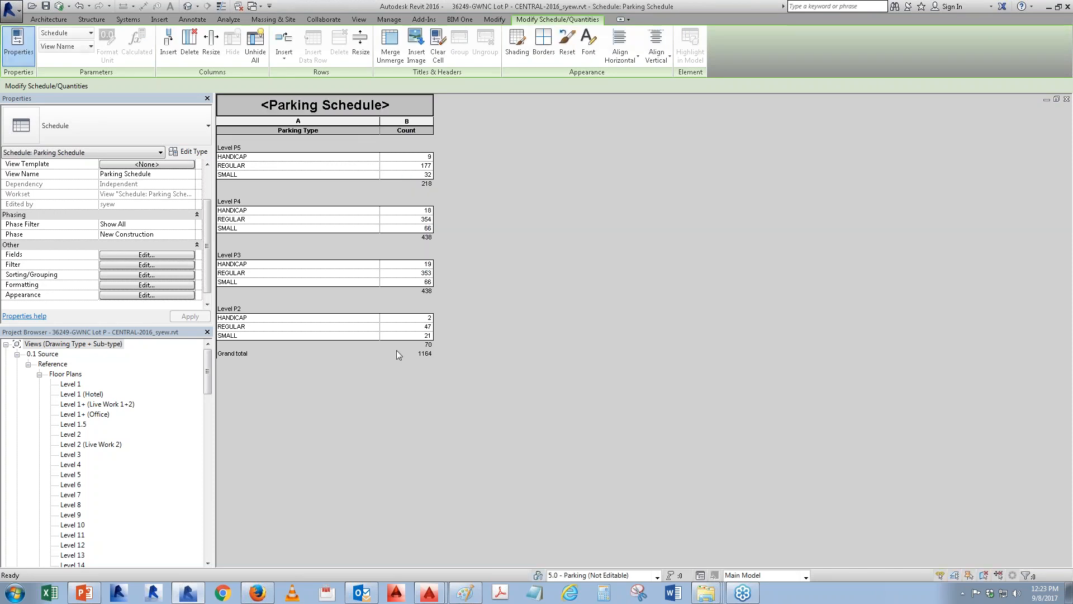
- Remove the left, middle and right vertical borders from both schedule columns
drag(407, 122, 266, 120)
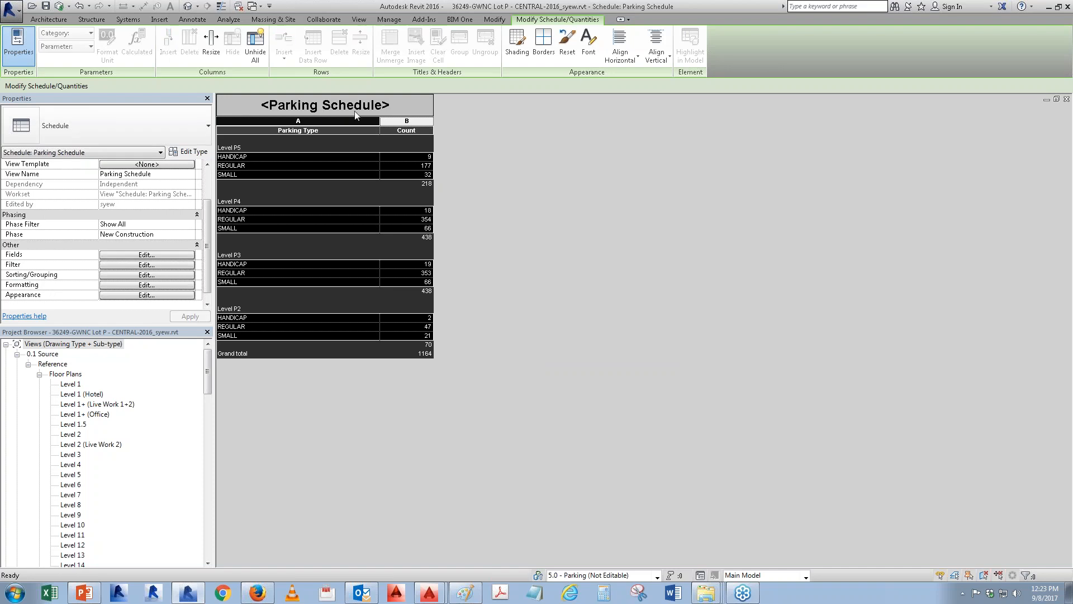
click(547, 42)
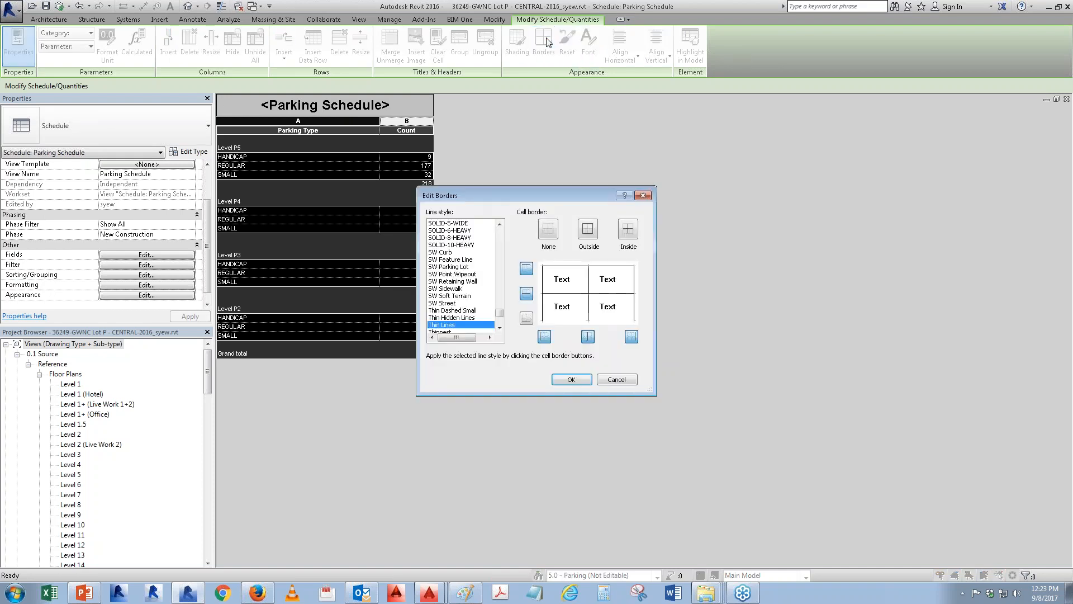
click(544, 336)
click(587, 336)
click(631, 335)
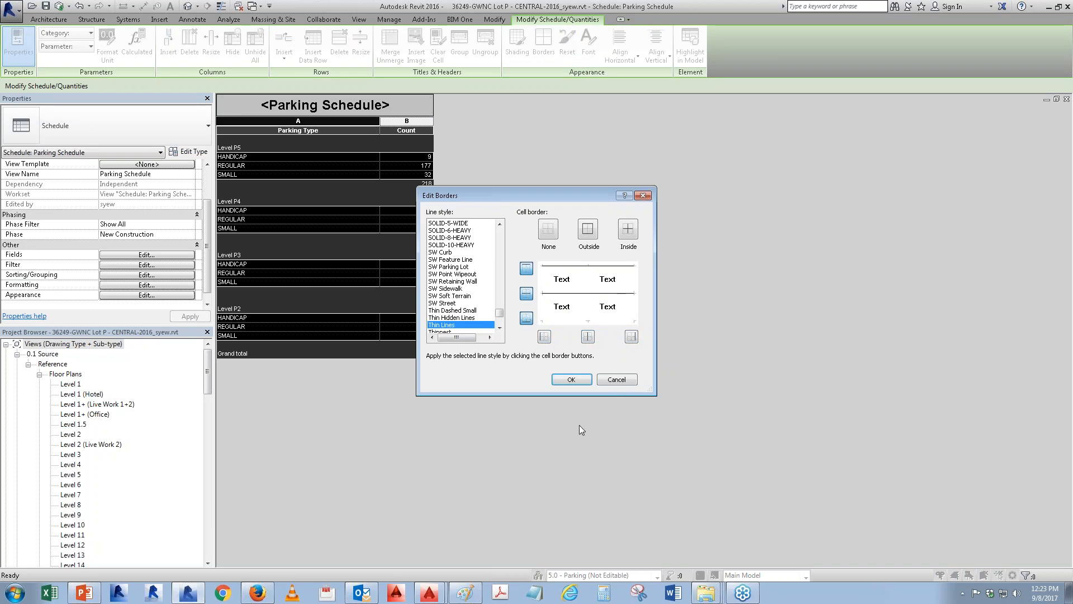
click(570, 379)
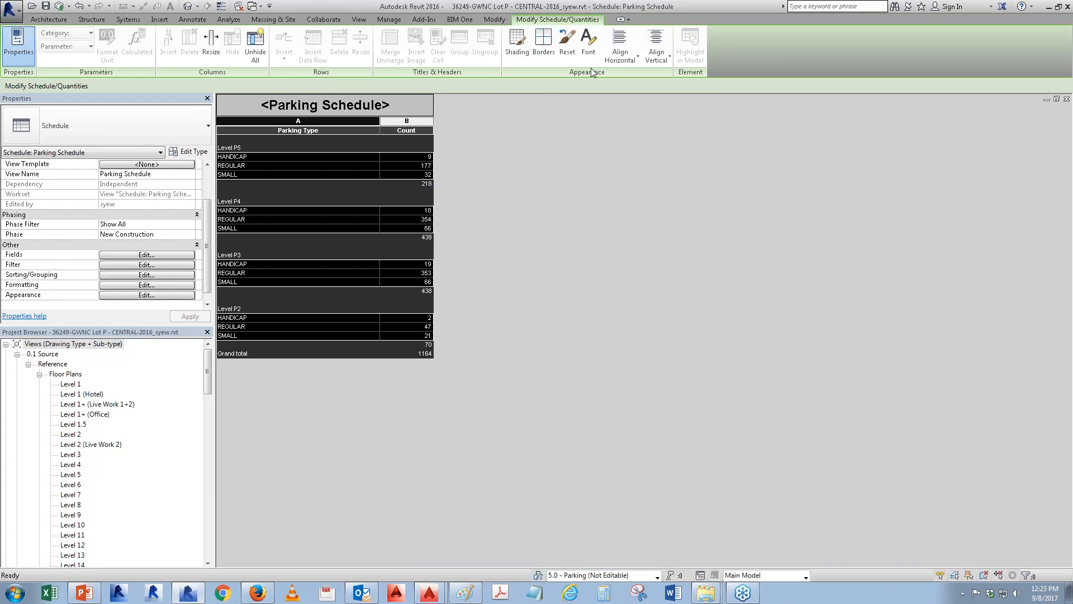
- Apply the SOLID-4-MEDIUM line style to the horizontal cell borders of both schedule columns
click(541, 42)
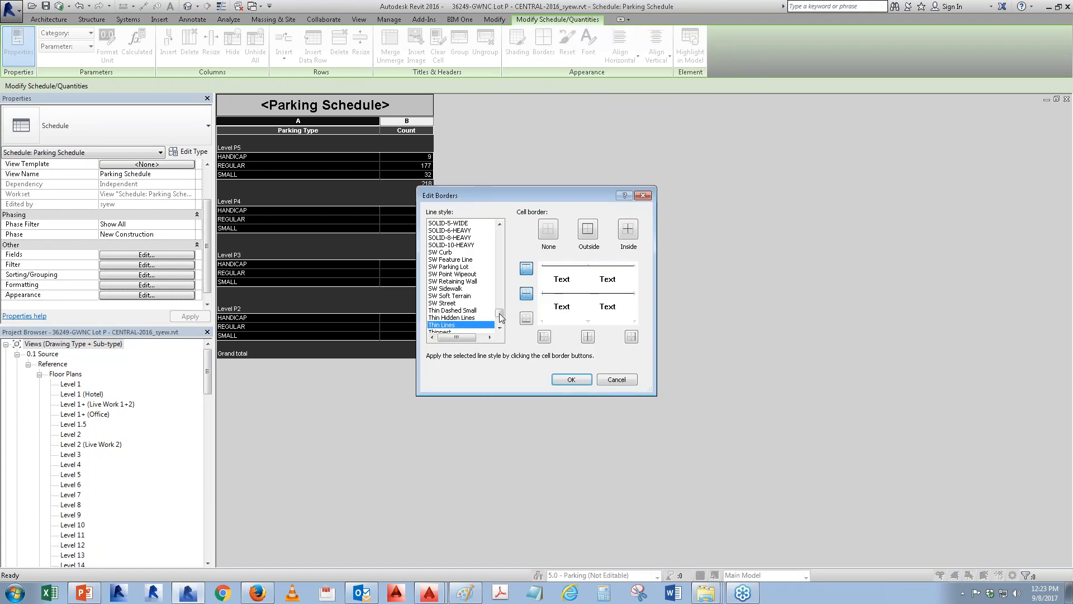
scroll(500, 317, up, 1)
scroll(500, 317, up, 3)
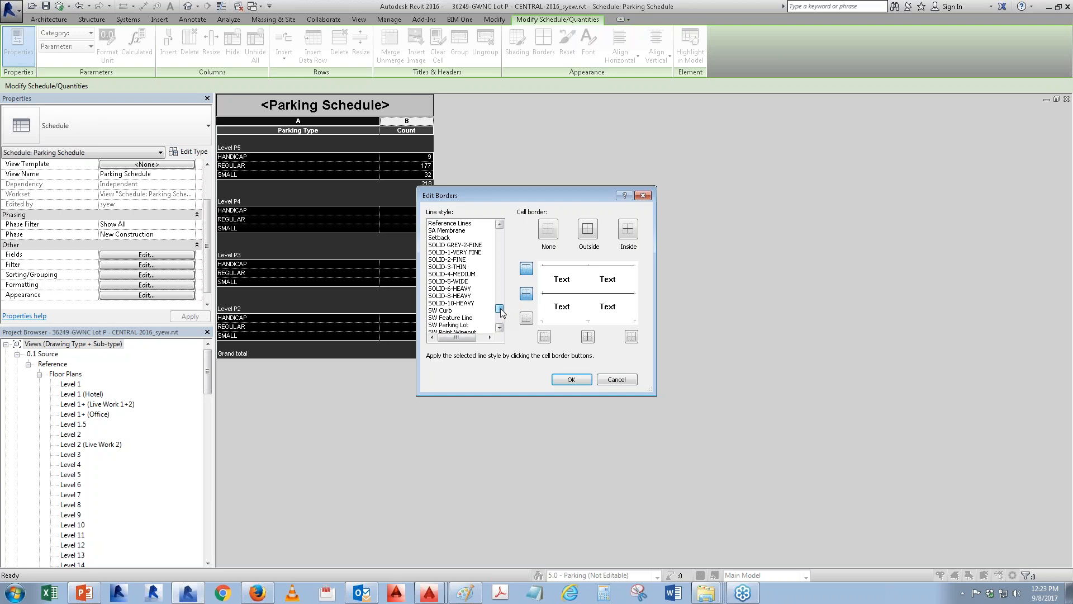
click(464, 288)
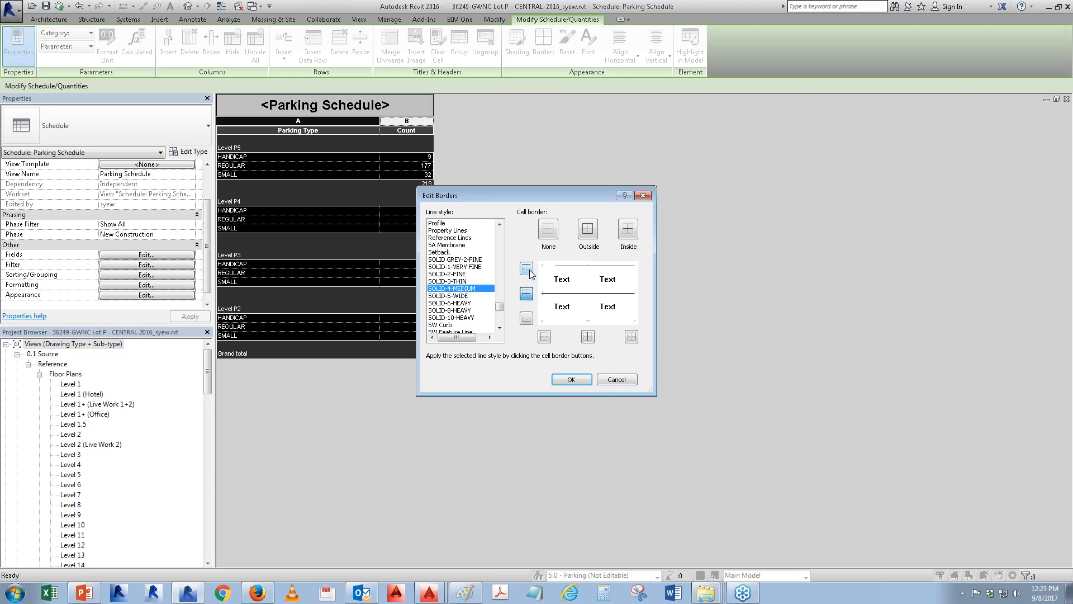
click(526, 294)
click(526, 319)
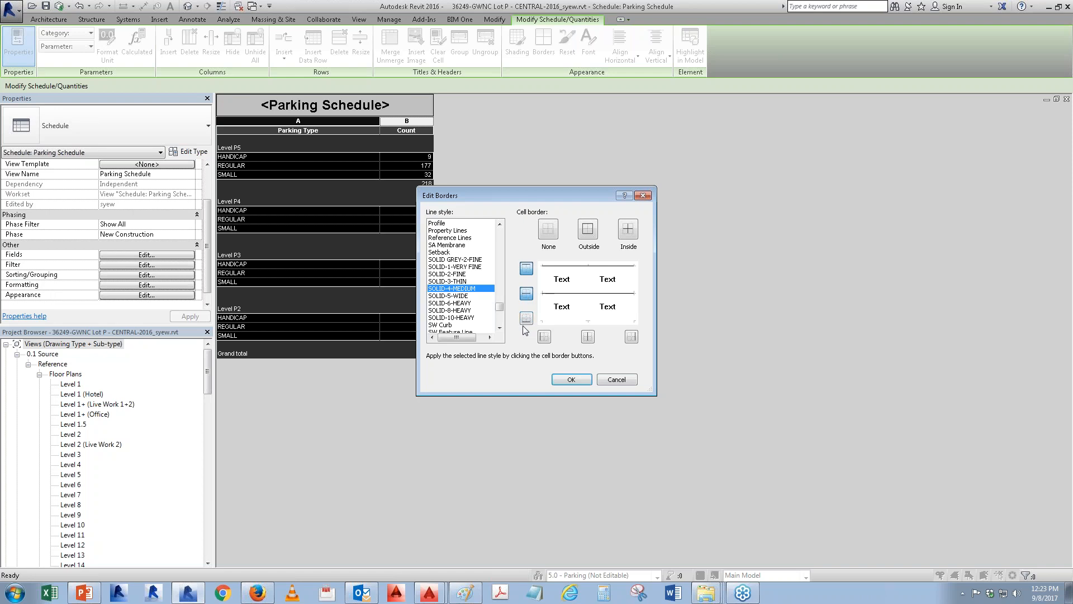
click(571, 380)
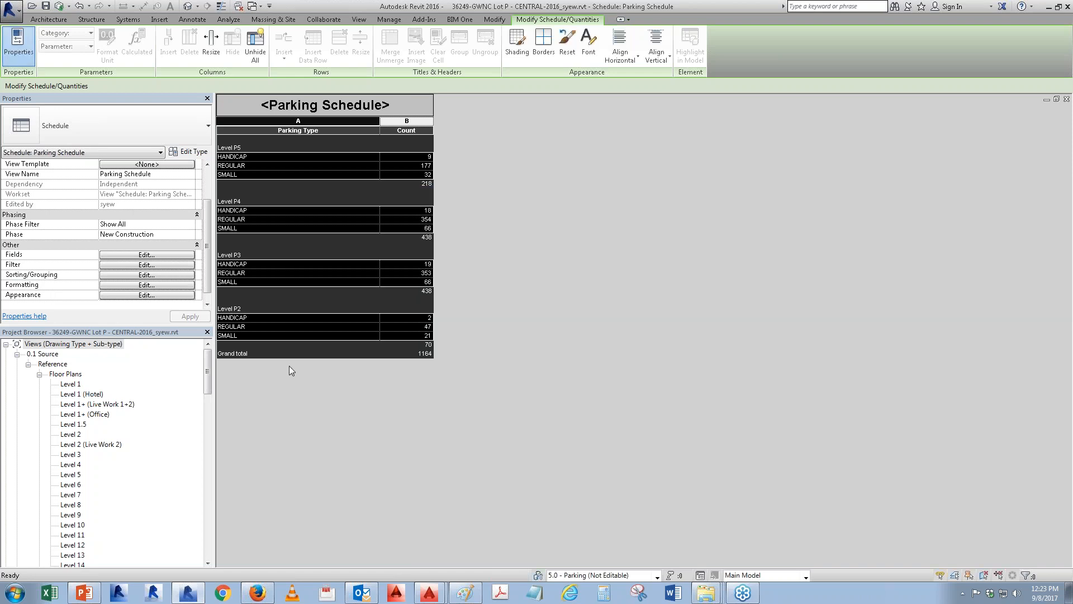
- Create a new sheet with a landscape titleblock, without using a placeholder sheet
drag(208, 367, 186, 449)
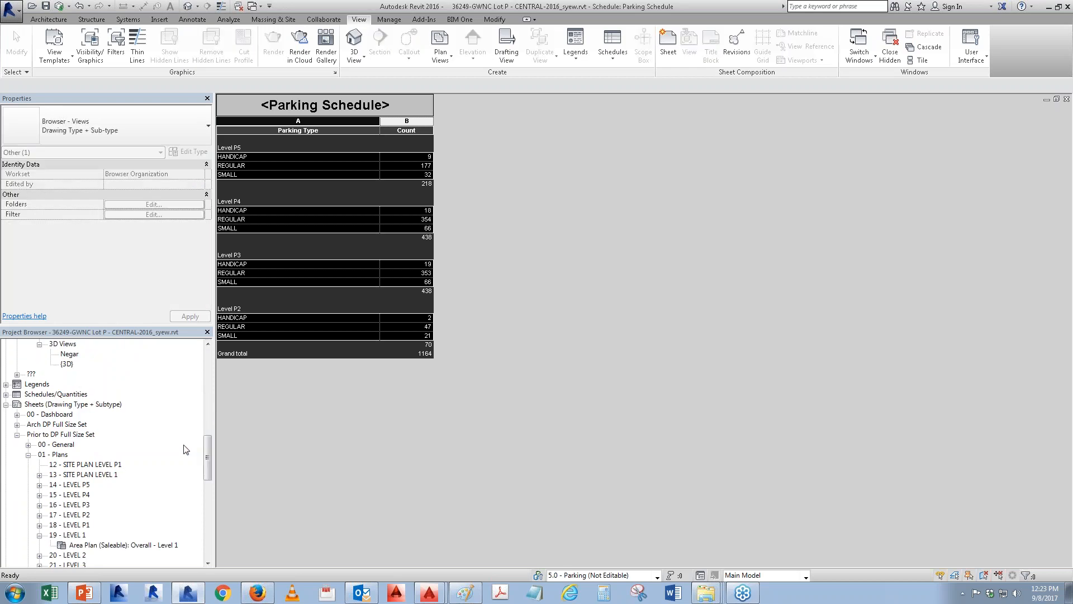
right_click(67, 404)
click(101, 408)
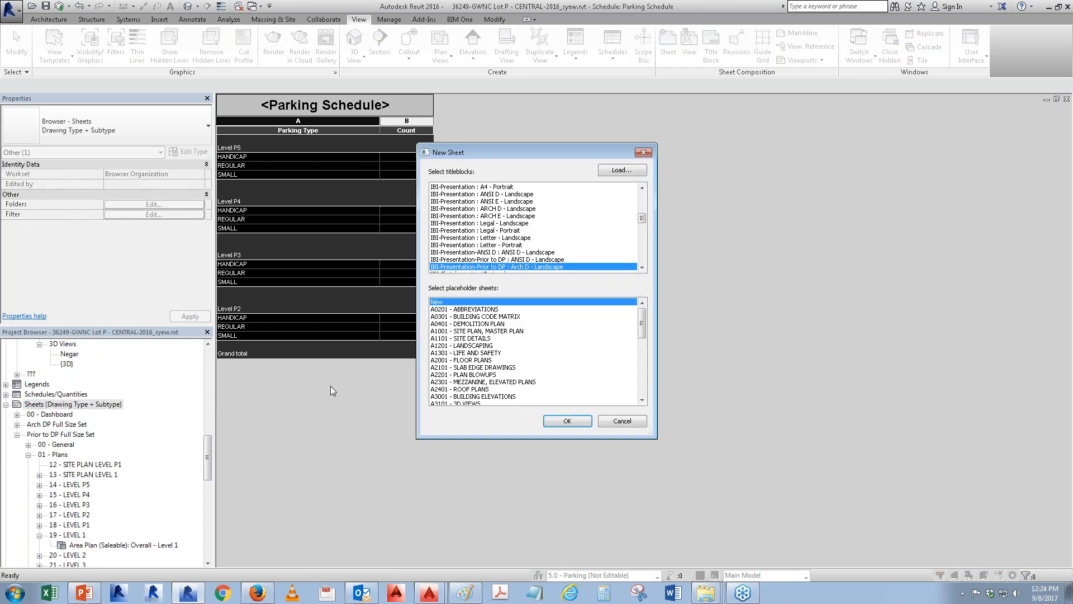
mouse_move(642, 218)
mouse_down()
mouse_move(646, 201)
mouse_move(642, 224)
mouse_up()
click(532, 260)
double_click(508, 258)
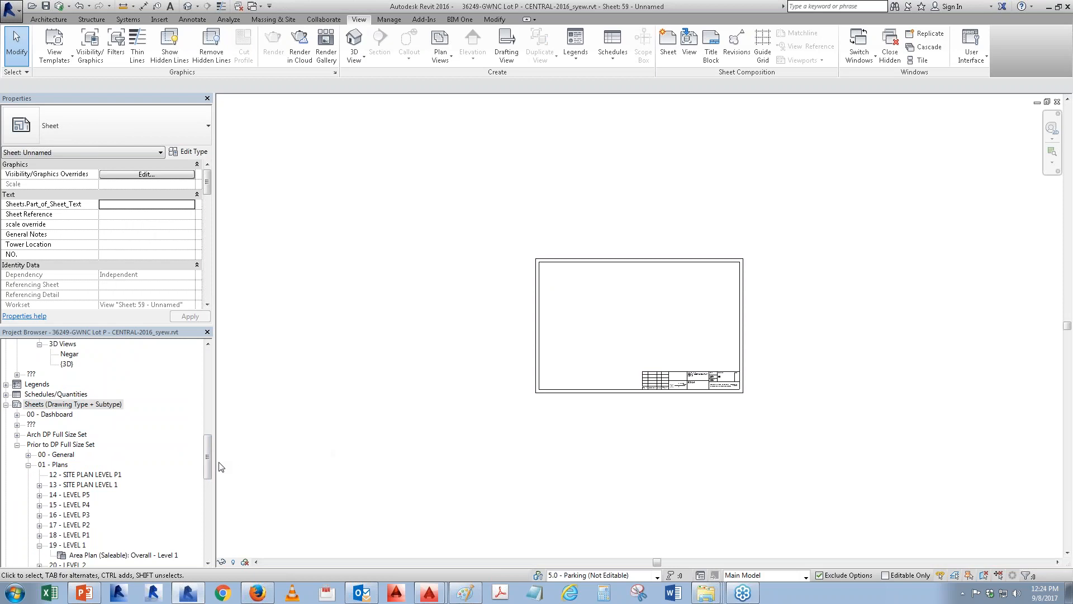
- Open the Parking Schedule from the project's schedules and rename it "0-Parking Schedule"
drag(210, 465, 209, 460)
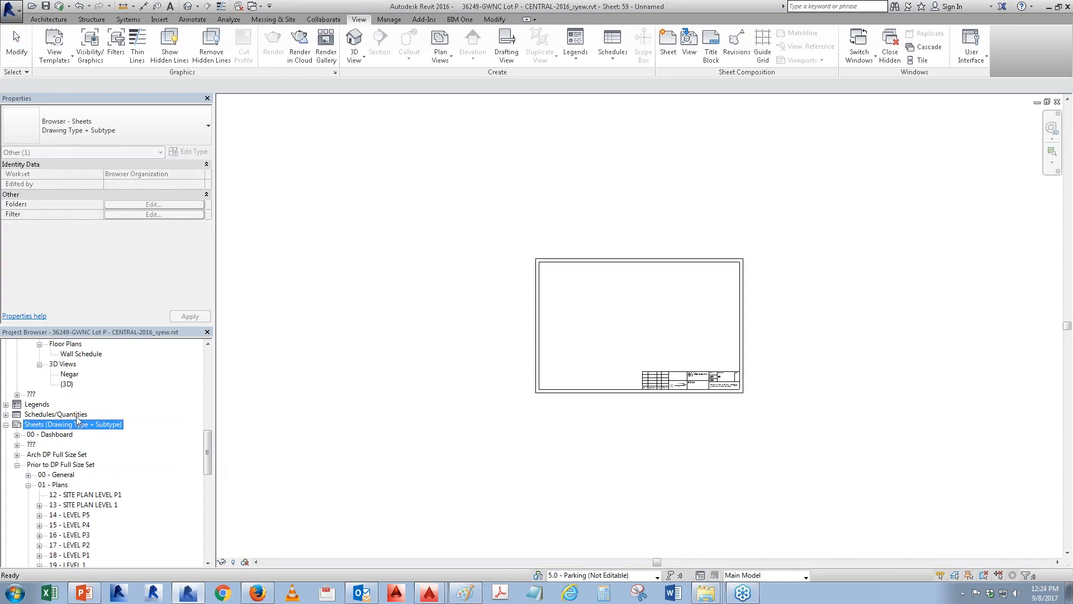
click(6, 415)
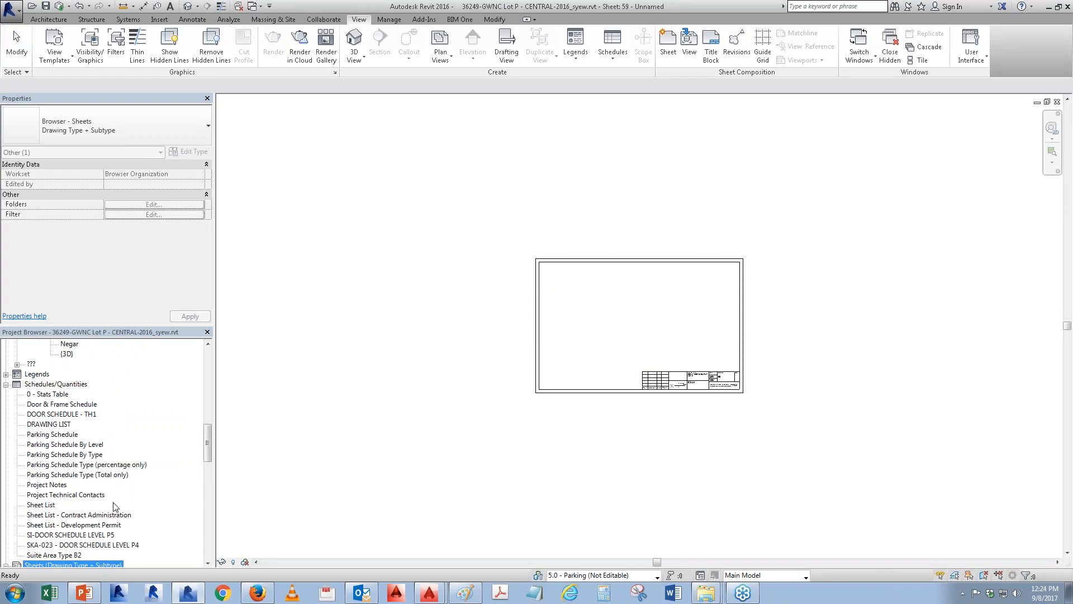
click(54, 435)
double_click(55, 435)
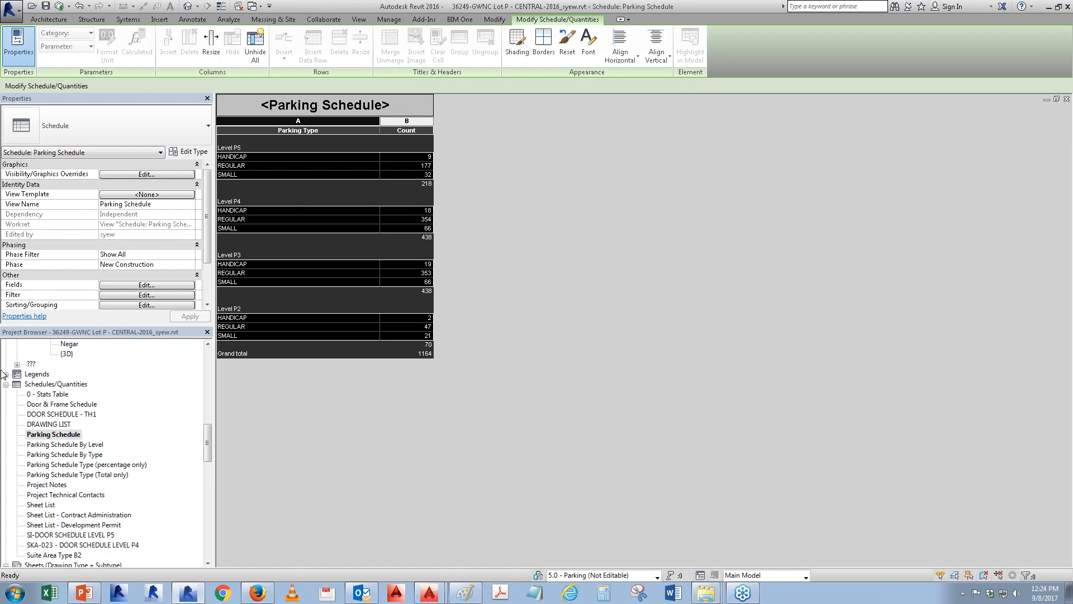
right_click(35, 435)
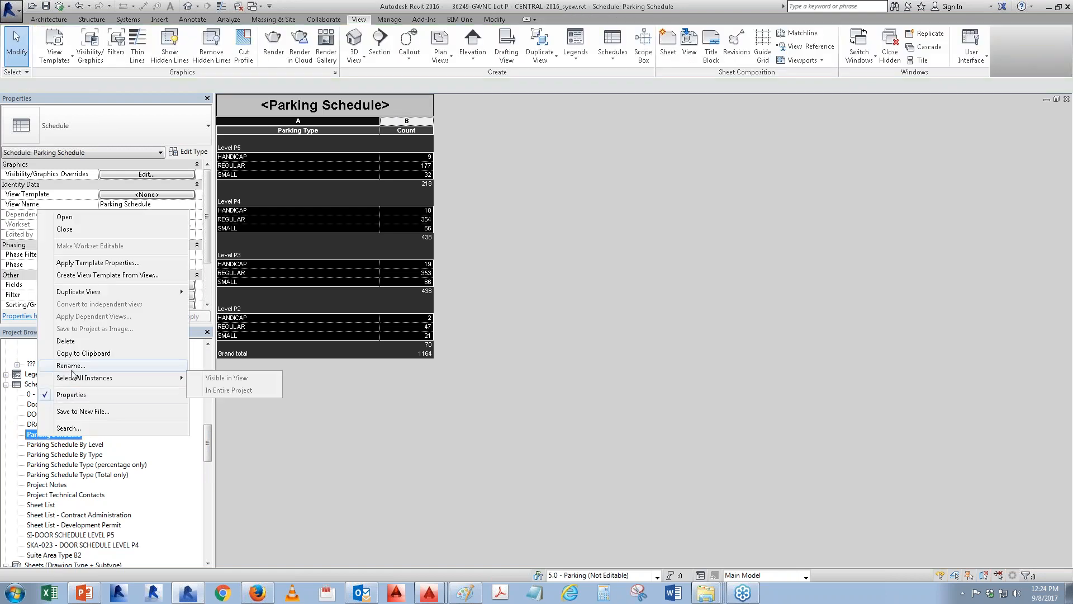
click(71, 365)
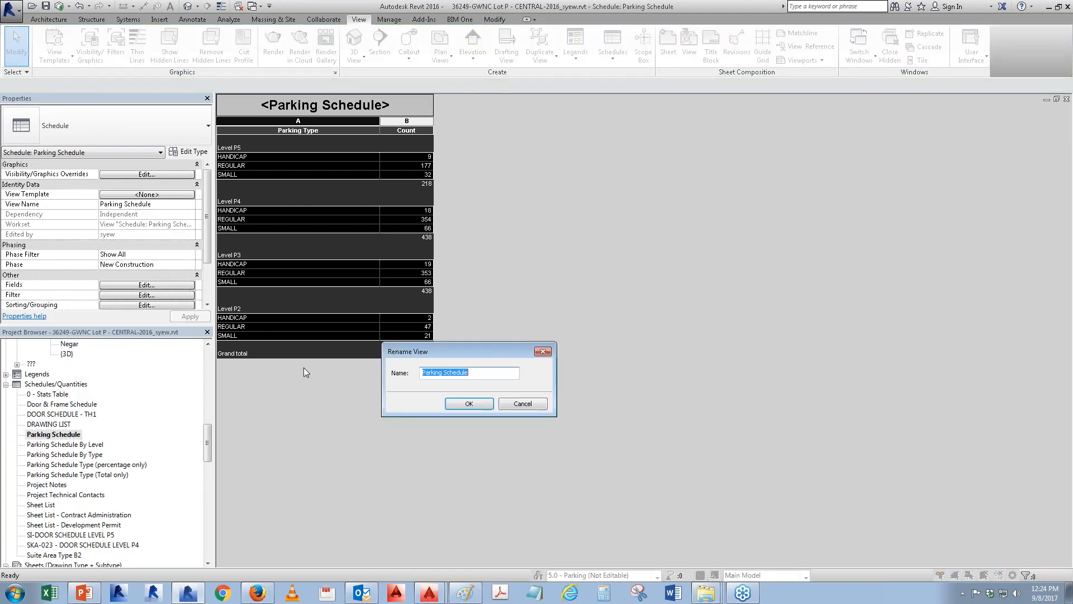
click(423, 372)
text(0-)
click(468, 403)
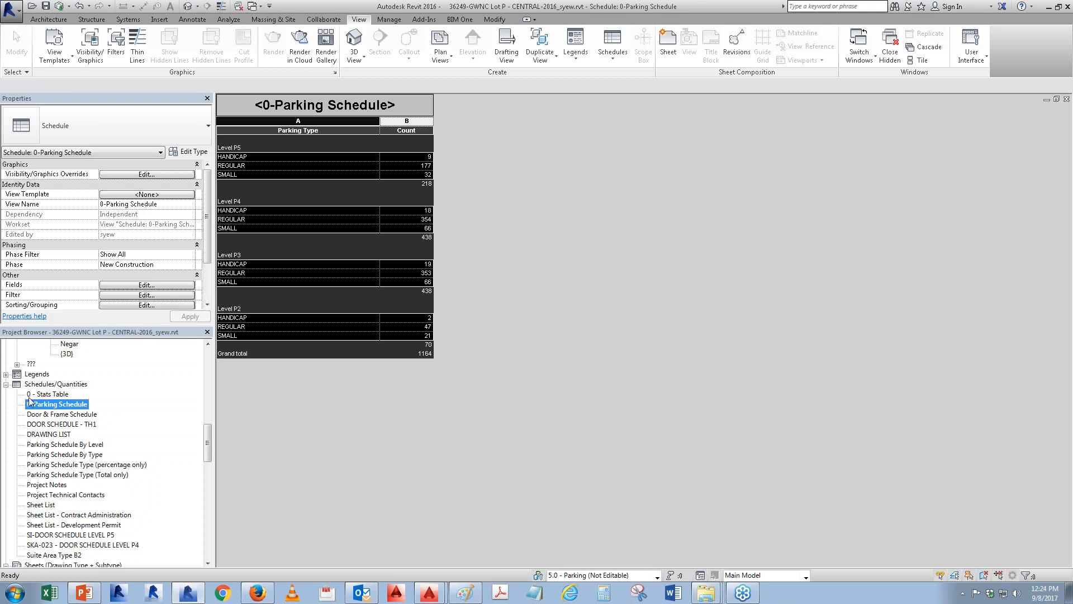
scroll(59, 458, up, 1)
scroll(59, 458, up, 8)
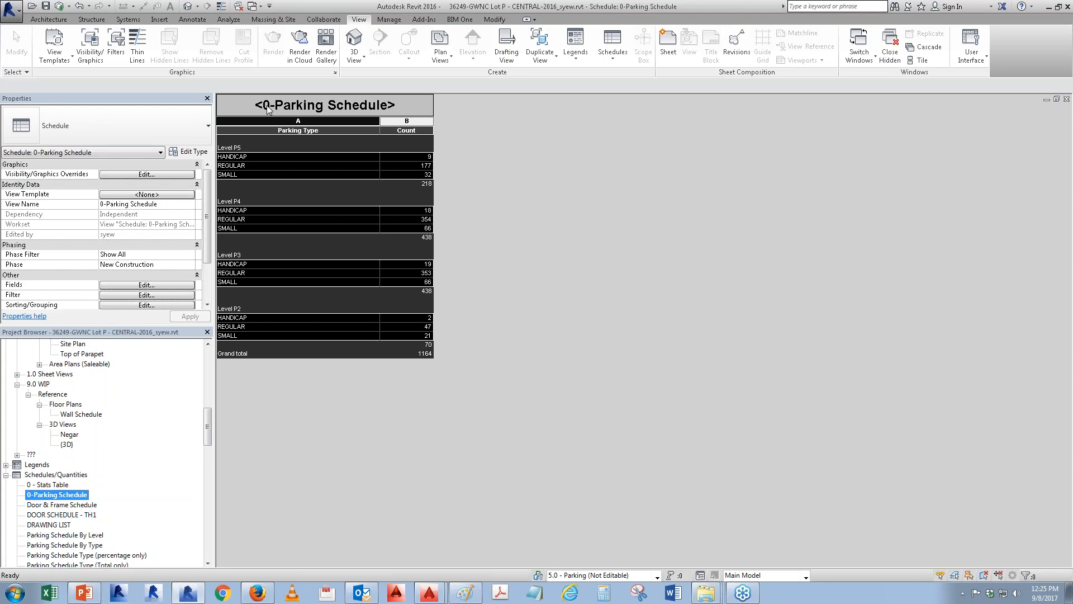
- Reset the cell formatting of the schedule's title cell
click(312, 109)
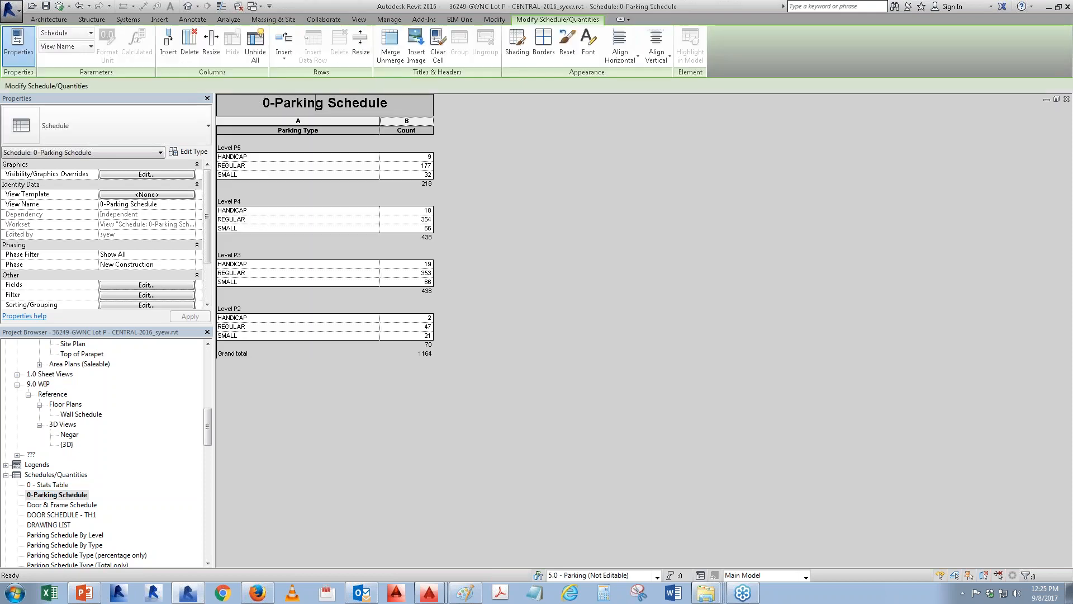
click(568, 43)
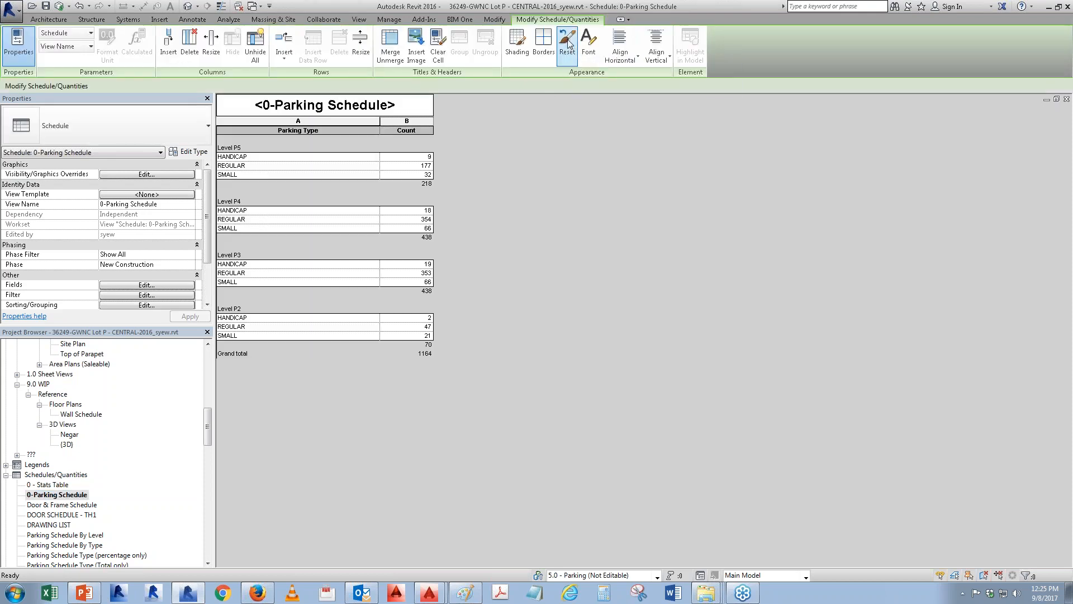
click(569, 50)
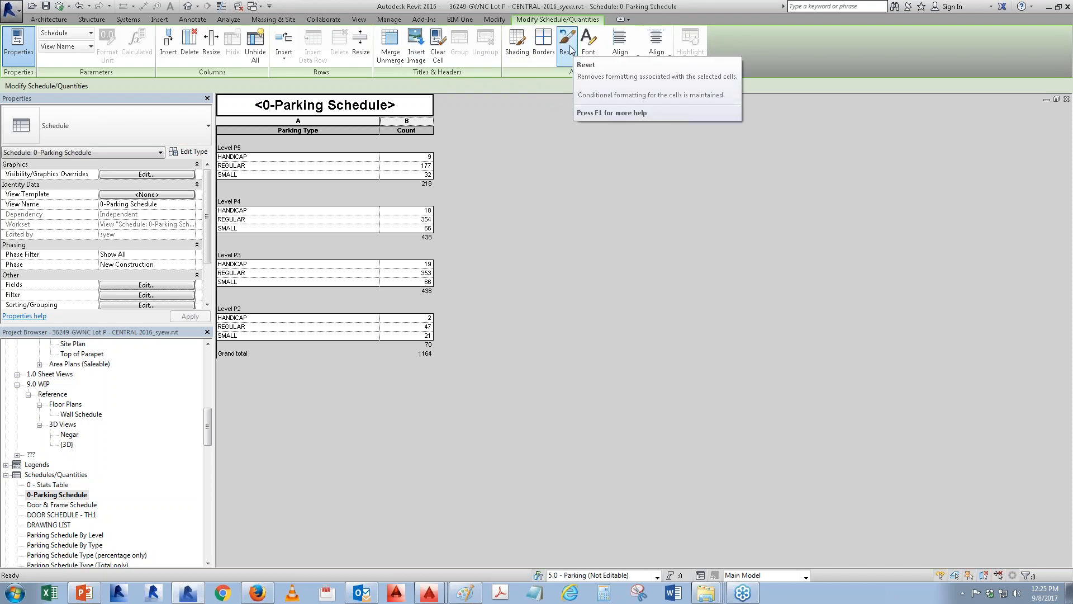
- Remove the borders on all sides of the schedule's title cell
click(543, 40)
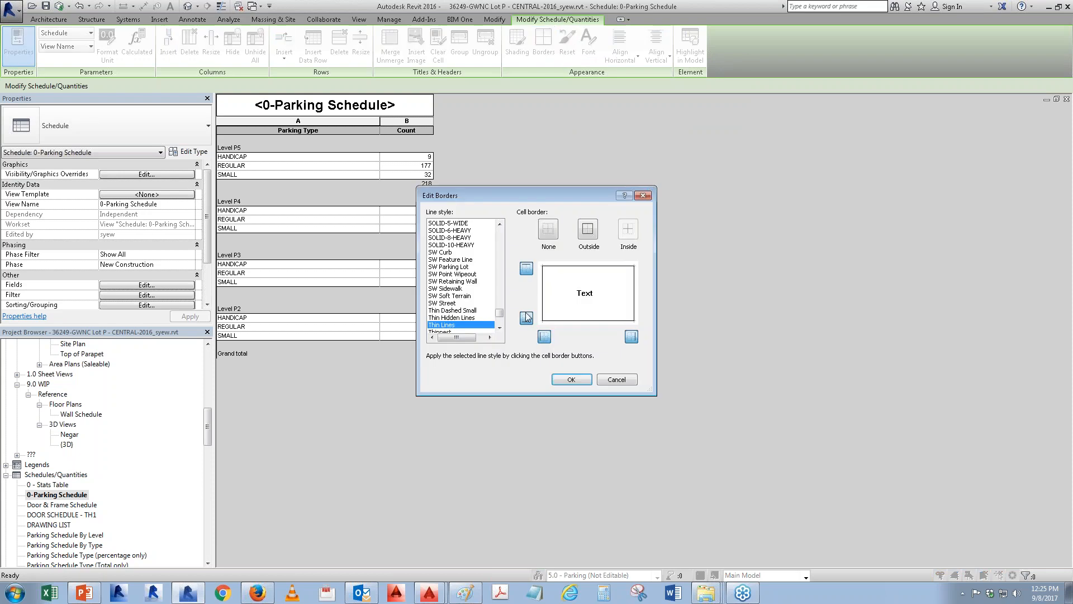
click(633, 338)
click(544, 336)
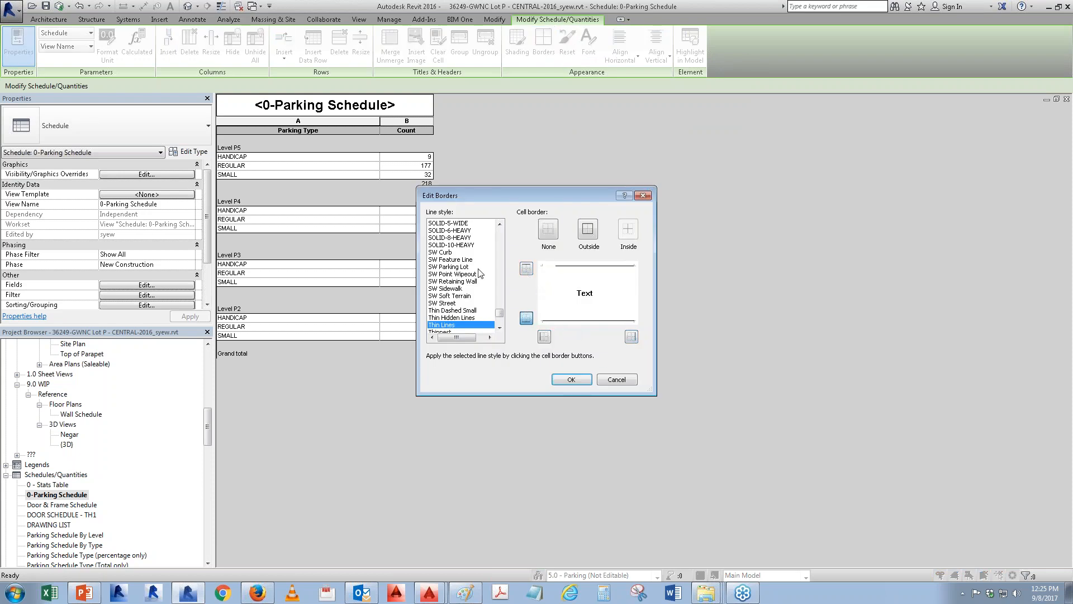
double_click(499, 224)
click(451, 230)
click(526, 318)
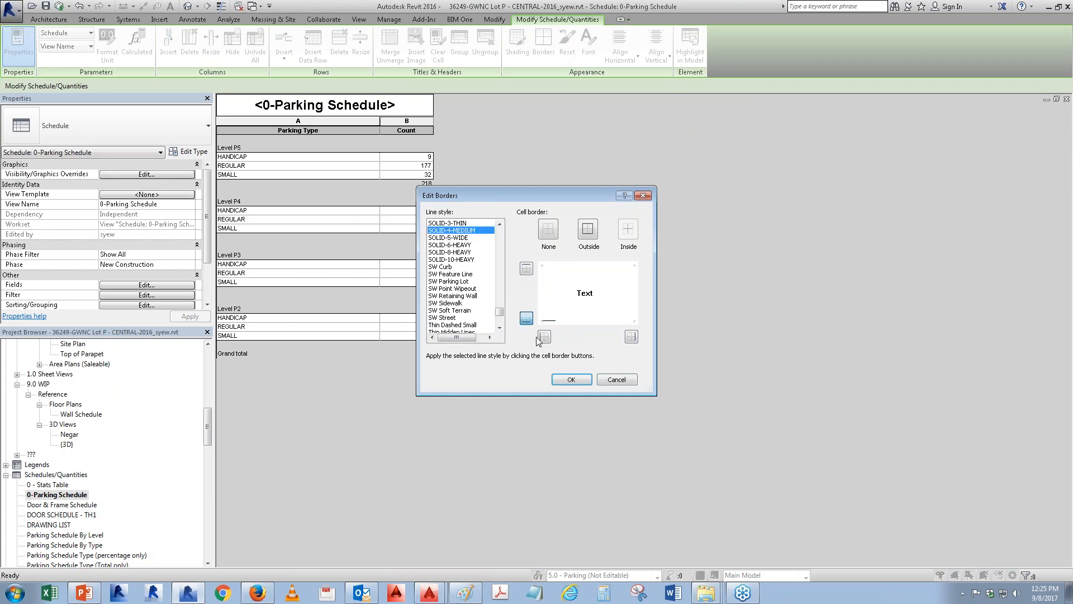
click(571, 379)
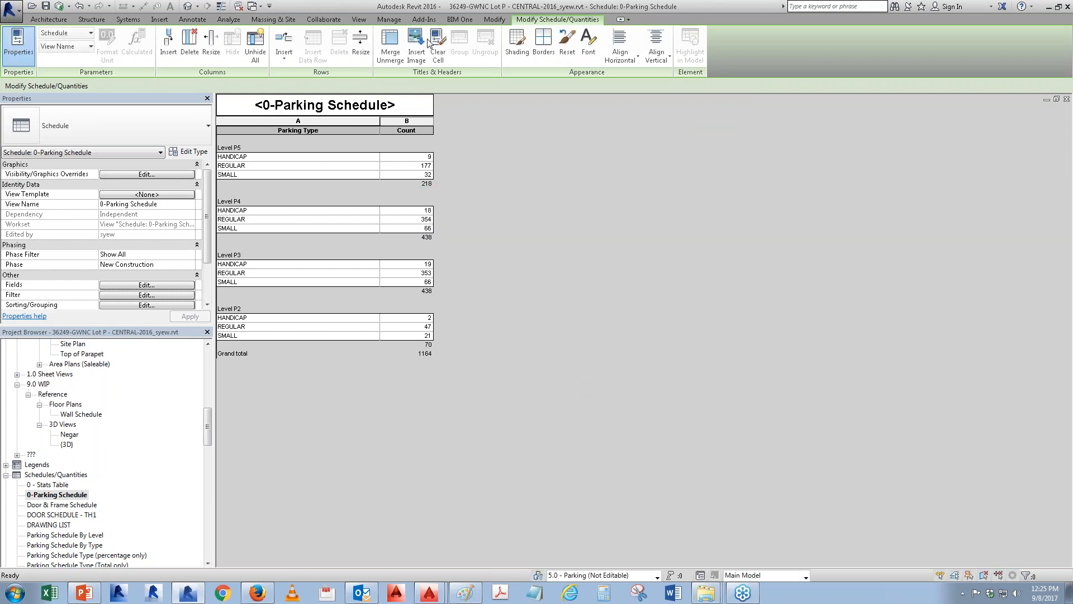
- Clear the schedule's title cell and enter the title "OVERALL PARKING COUNT"
click(434, 42)
click(352, 106)
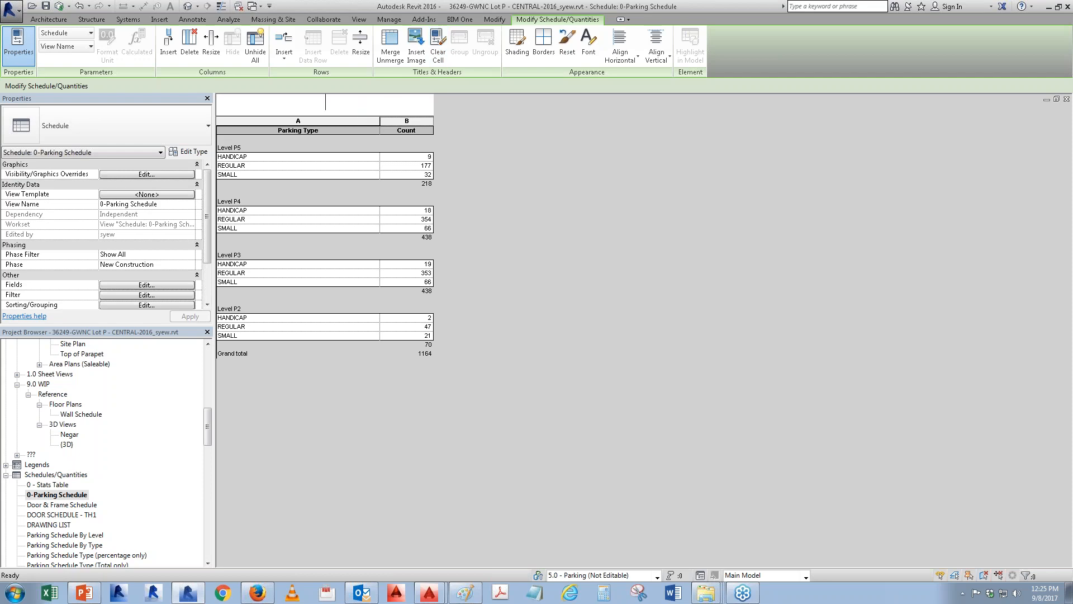
text(OVERALL PARKING COUNT)
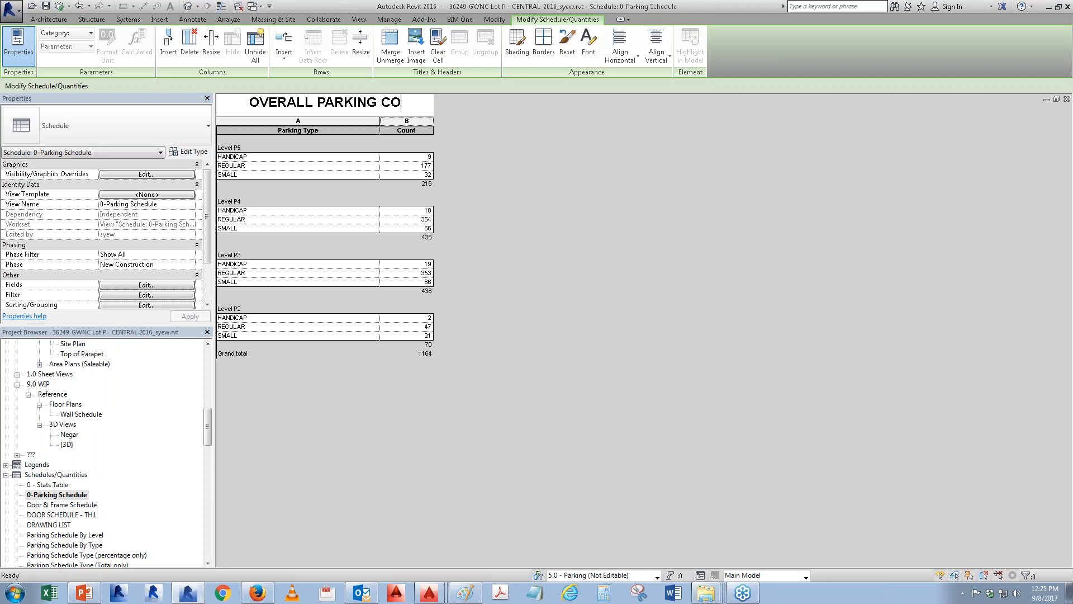
key(Return)
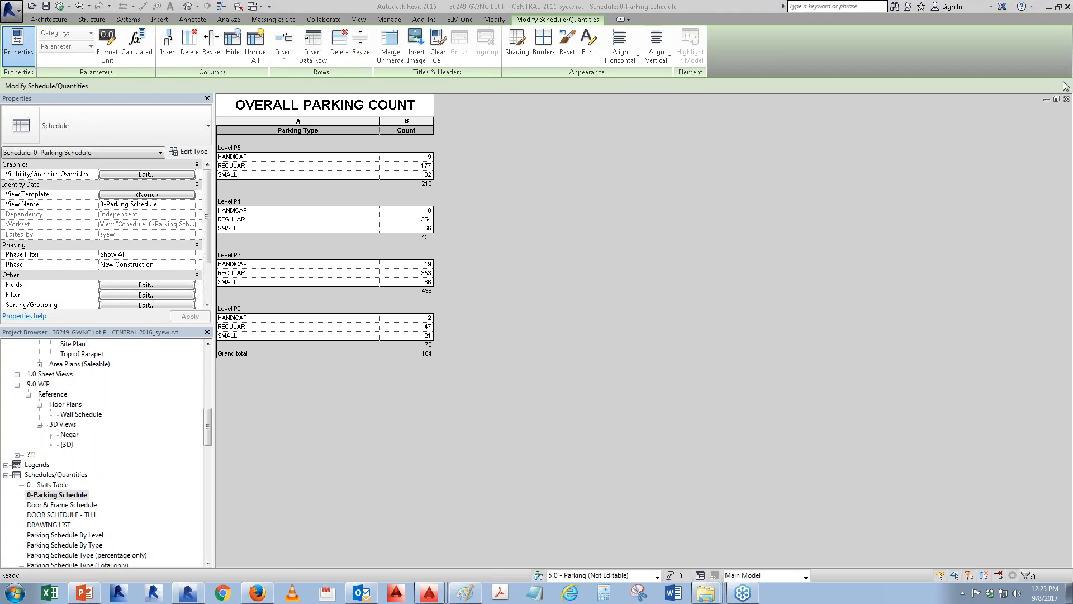
- Close the schedule and the Project Summary sheet, and switch back to sheet 59 - Unnamed
click(1065, 100)
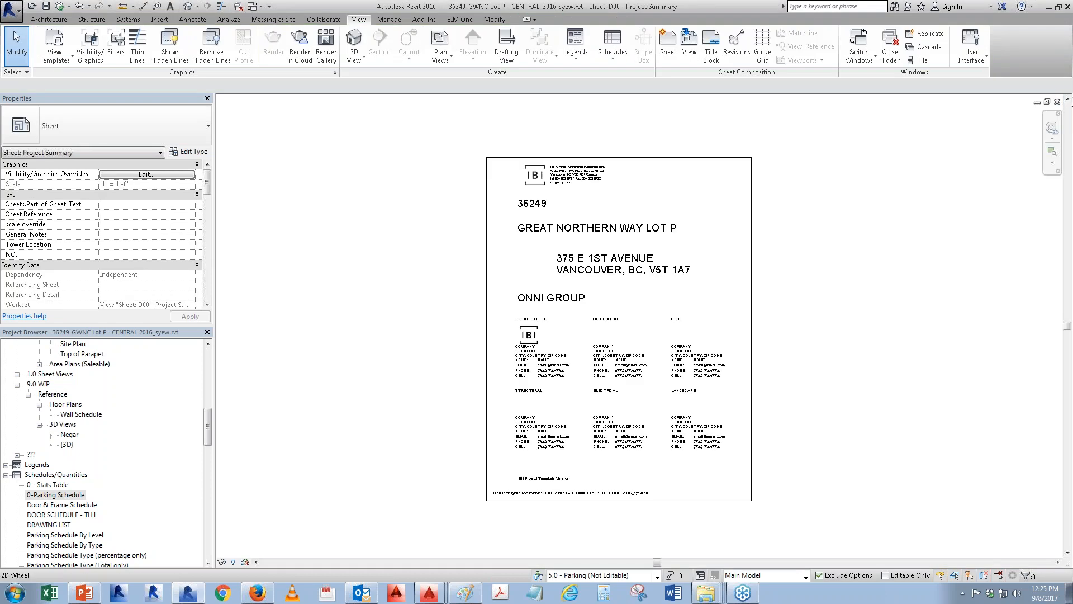
click(1058, 102)
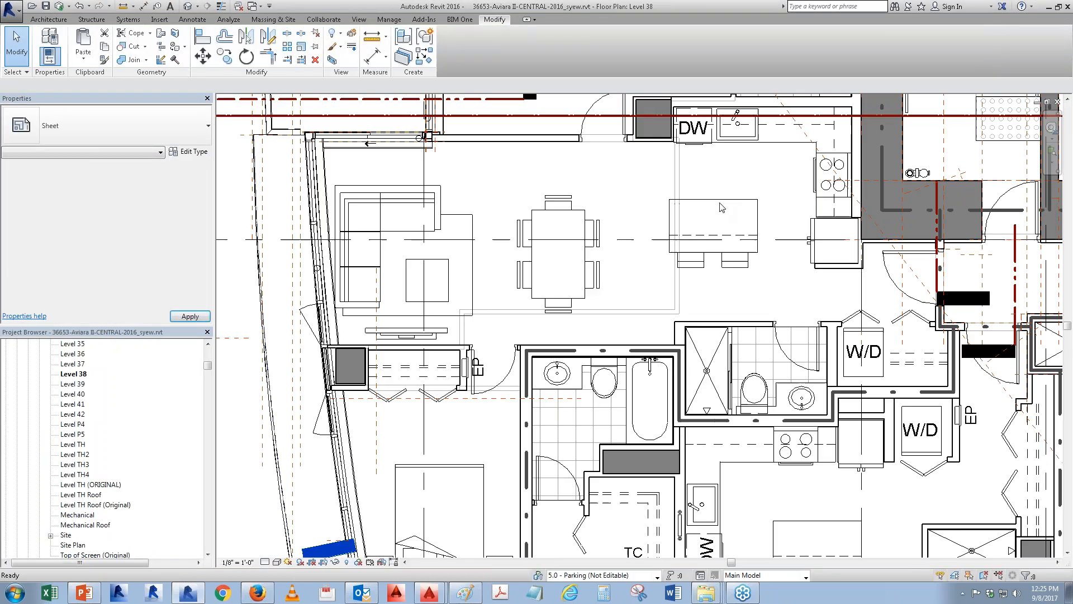
click(257, 8)
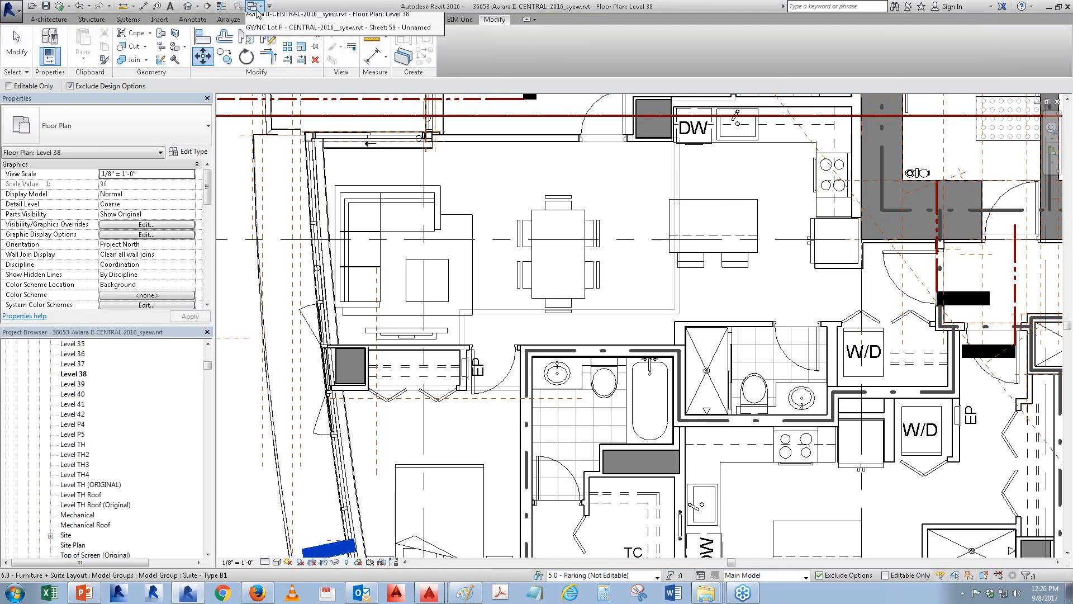
click(296, 33)
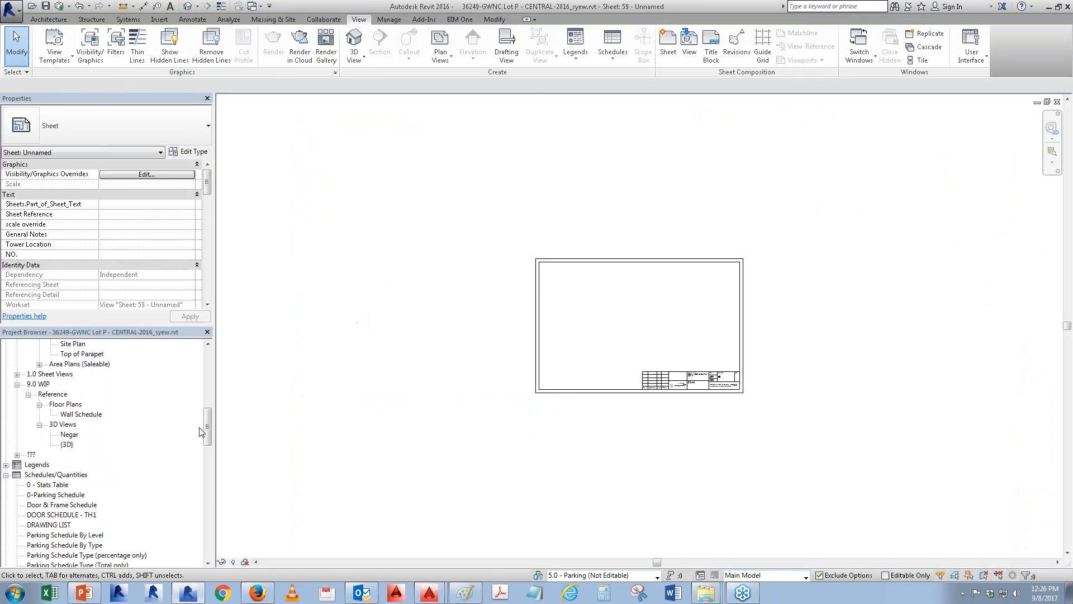
- Place the 0-Parking Schedule in the upper-left corner of the sheet's titleblock frame
drag(208, 432, 209, 437)
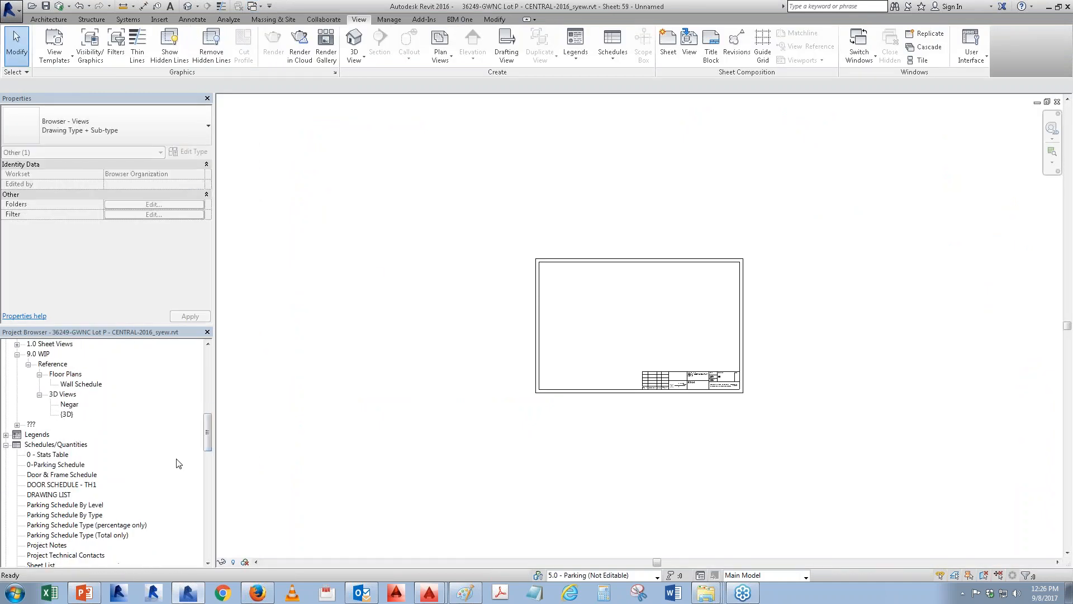
drag(56, 465, 617, 340)
click(569, 305)
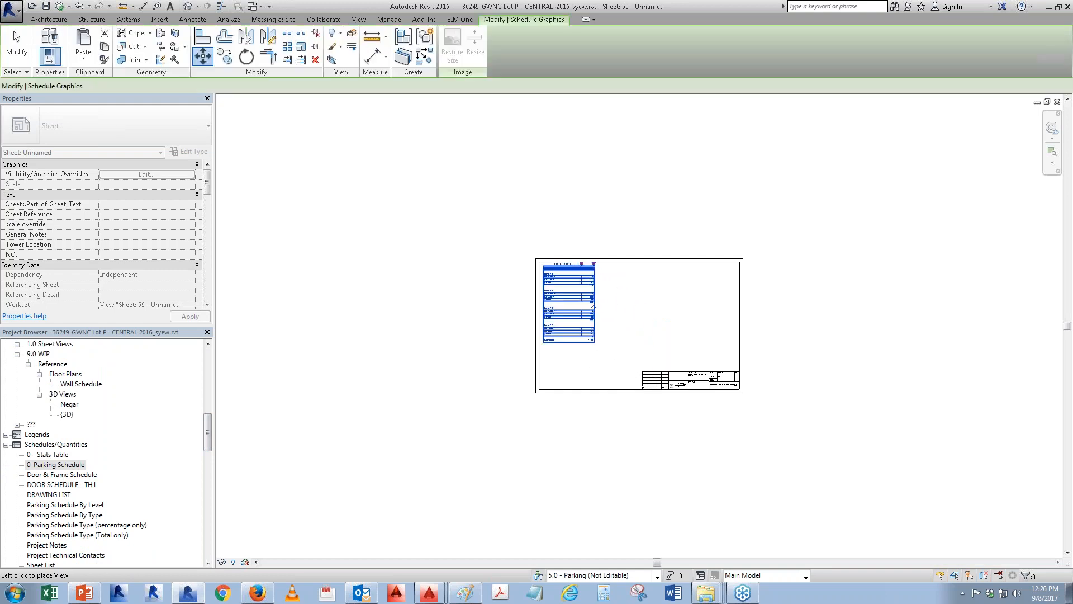
scroll(598, 299, up, 2)
scroll(554, 289, up, 3)
click(701, 352)
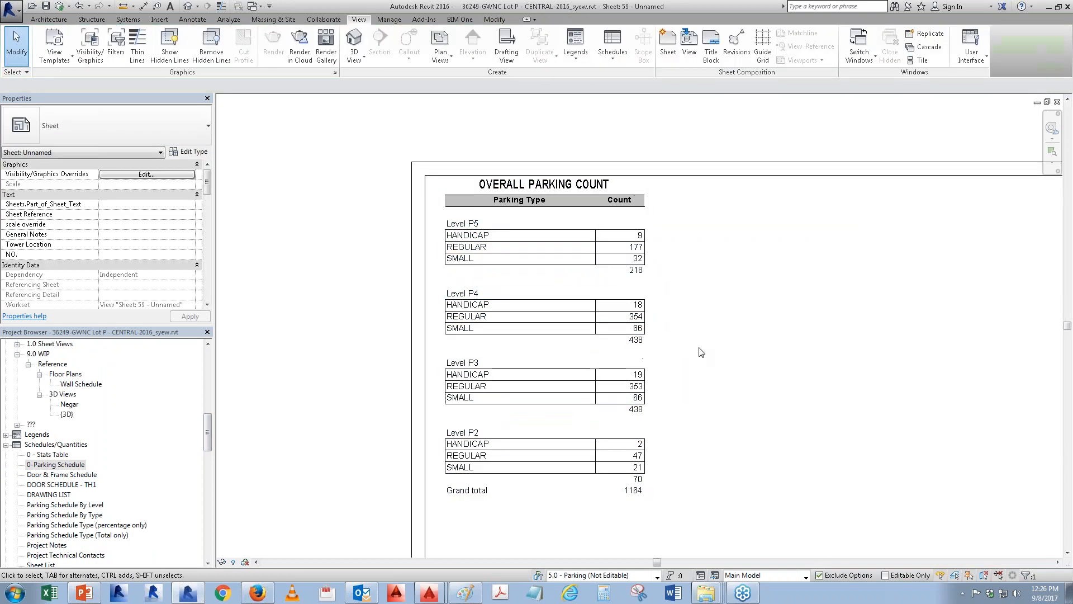
- Edit the placed schedule to remove the vertical borders from the Parking Type and Count columns, and return to the sheet
right_click(581, 268)
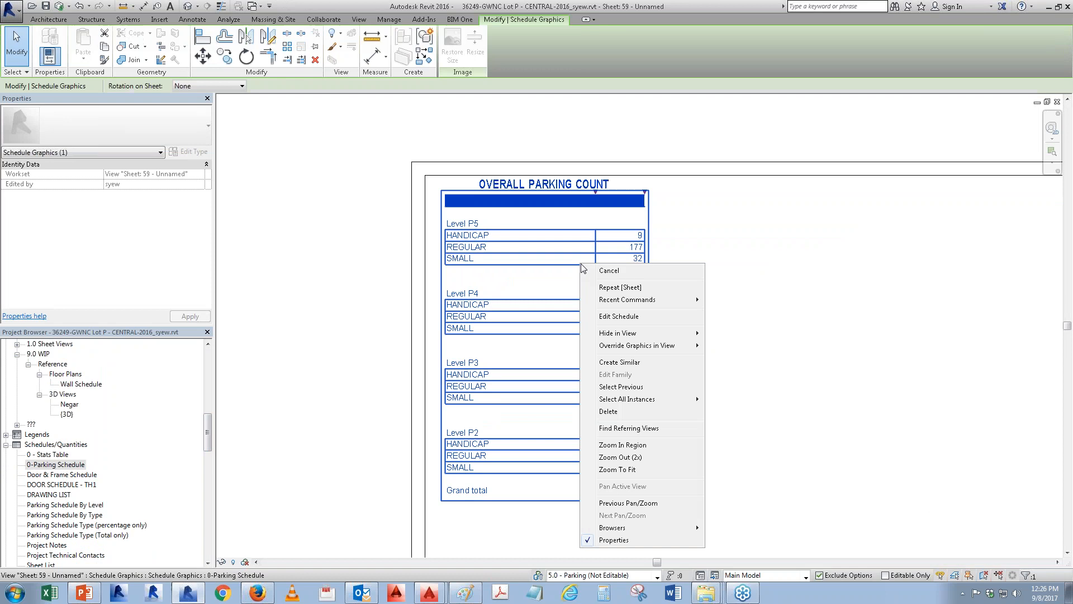
click(617, 316)
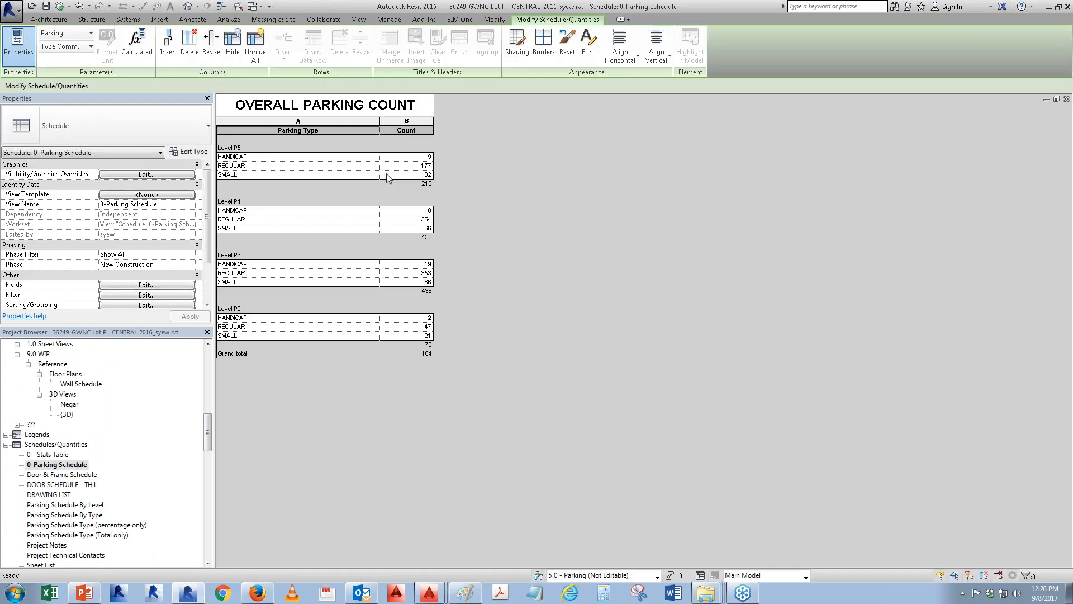
drag(401, 124, 336, 120)
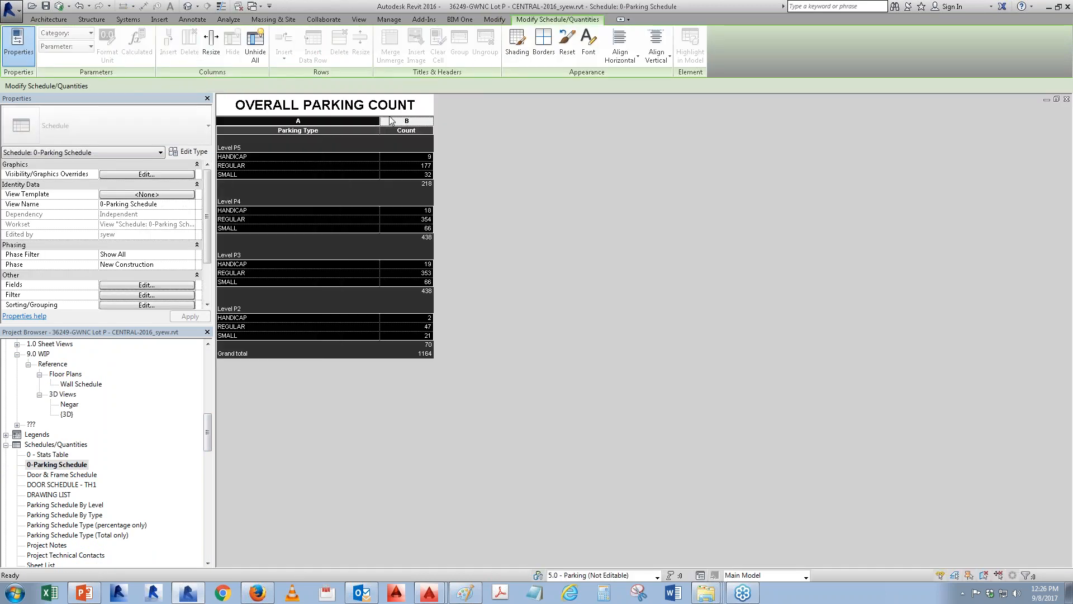
click(543, 42)
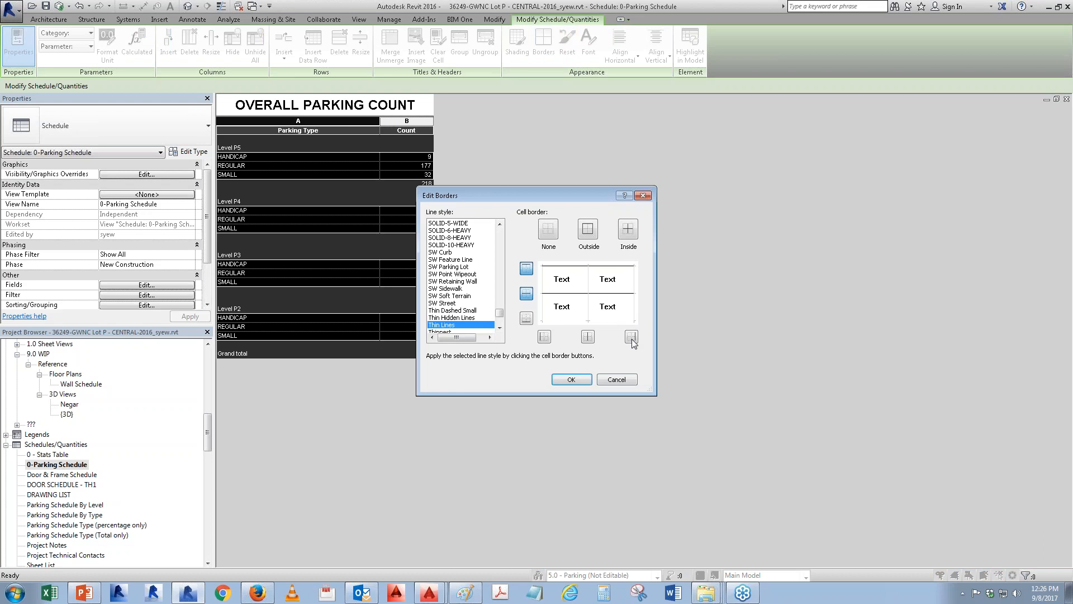
click(588, 337)
click(544, 336)
click(562, 380)
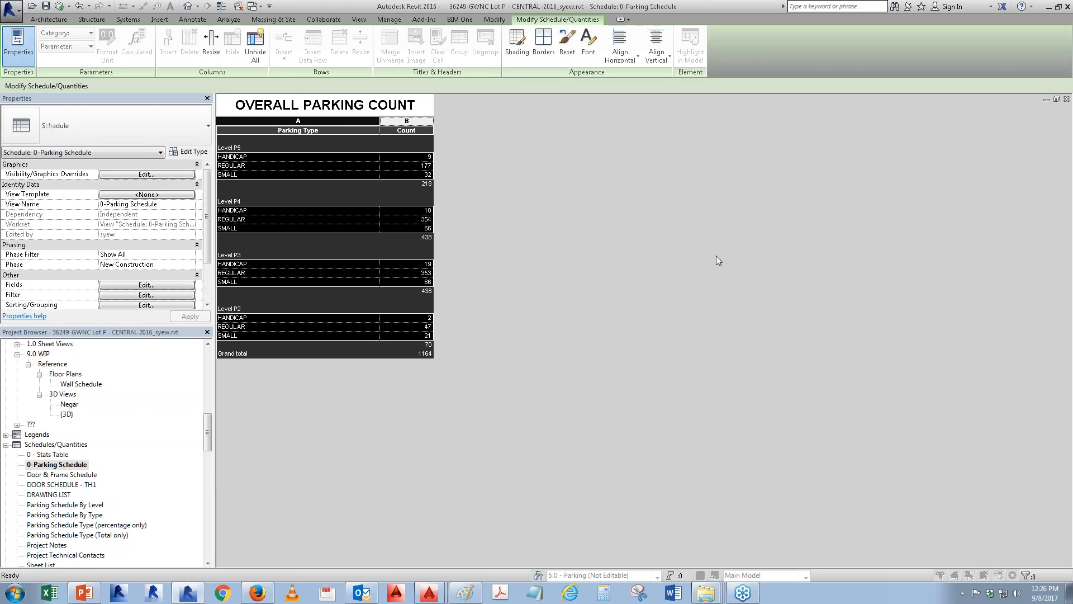
click(1066, 99)
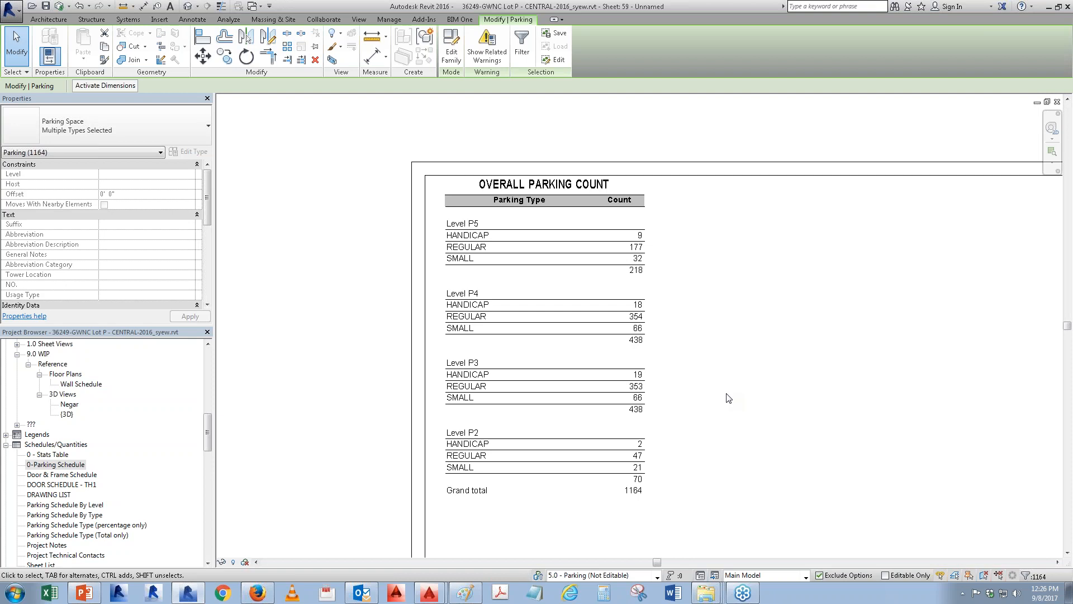
- Review the warnings related to the selected parking elements and select the placed schedule on the sheet
click(486, 51)
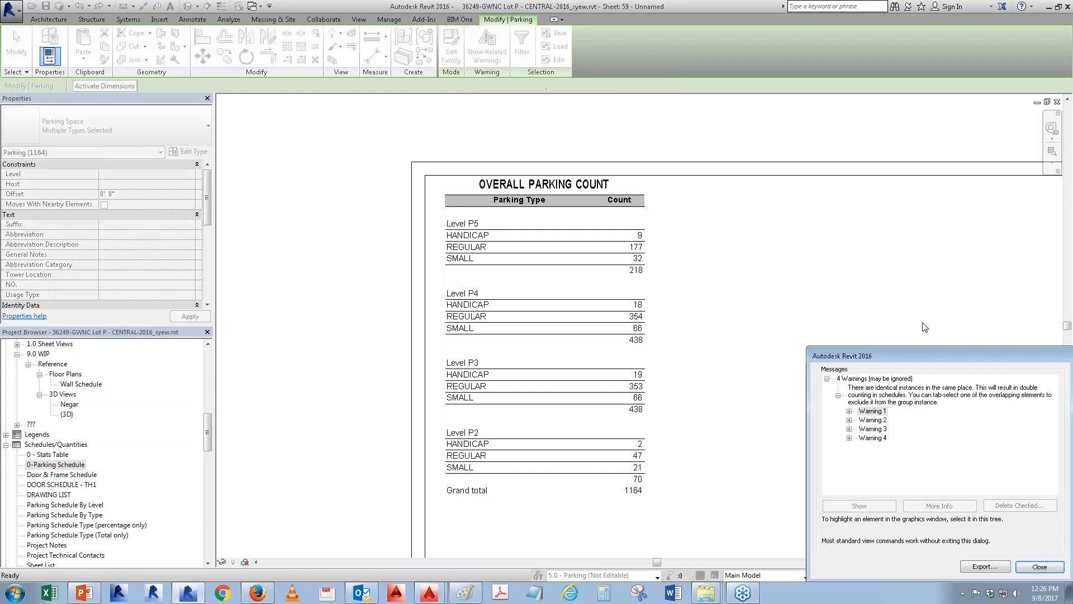
drag(934, 356, 777, 235)
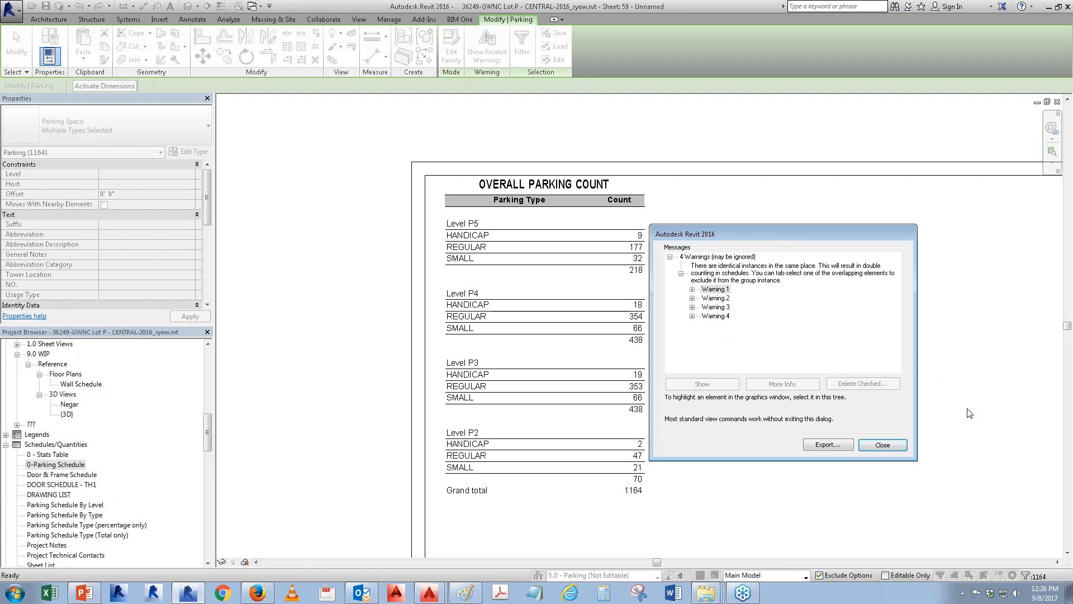
click(894, 446)
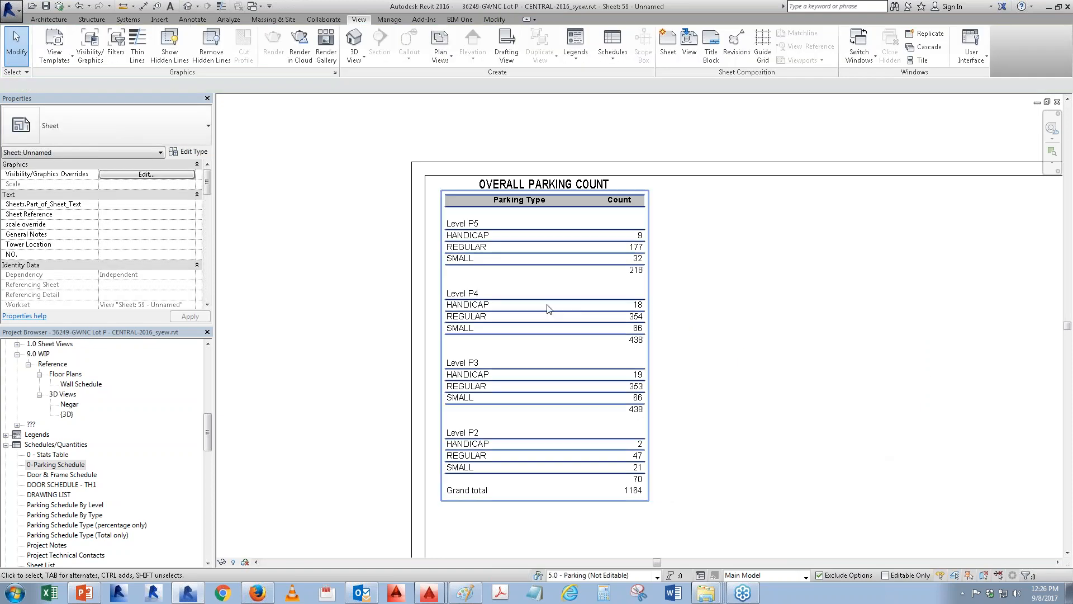
click(552, 368)
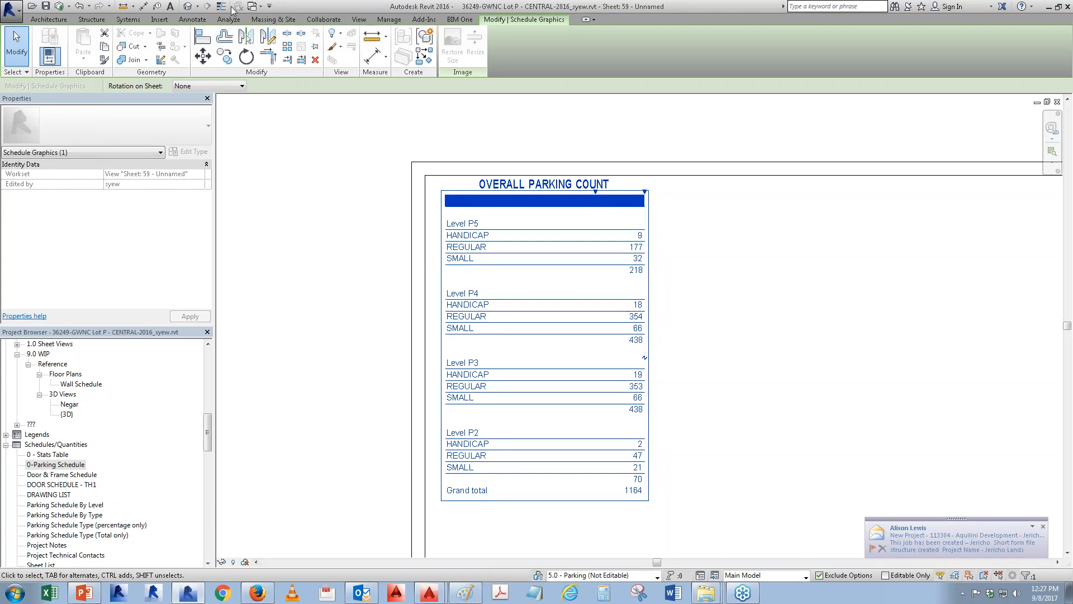
- Open the default 3D view and turn off visibility of all model categories except Parking
click(188, 5)
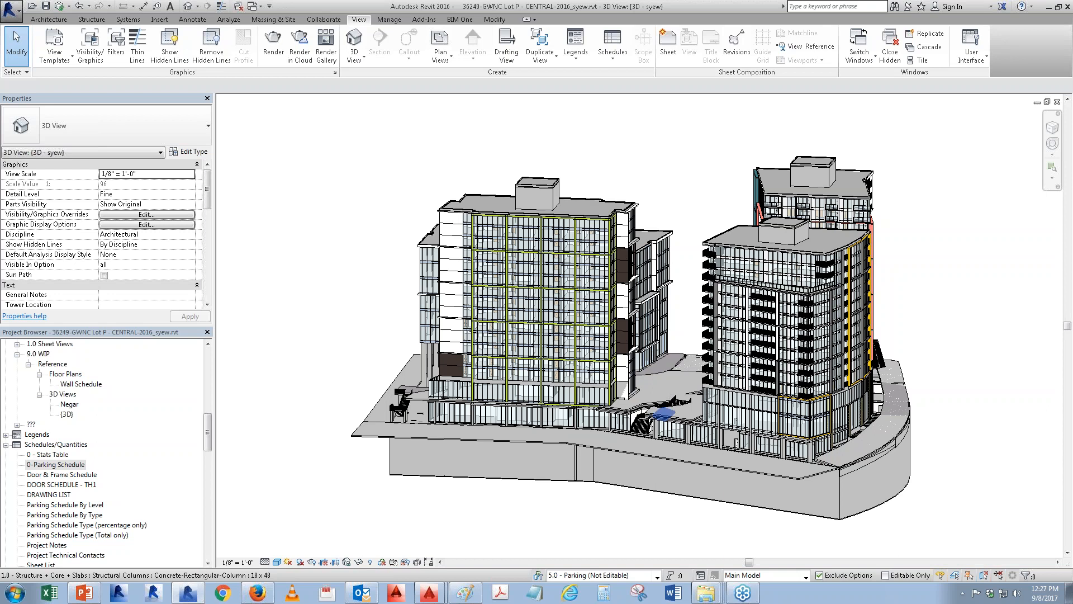
key(v)
key(v)
click(535, 407)
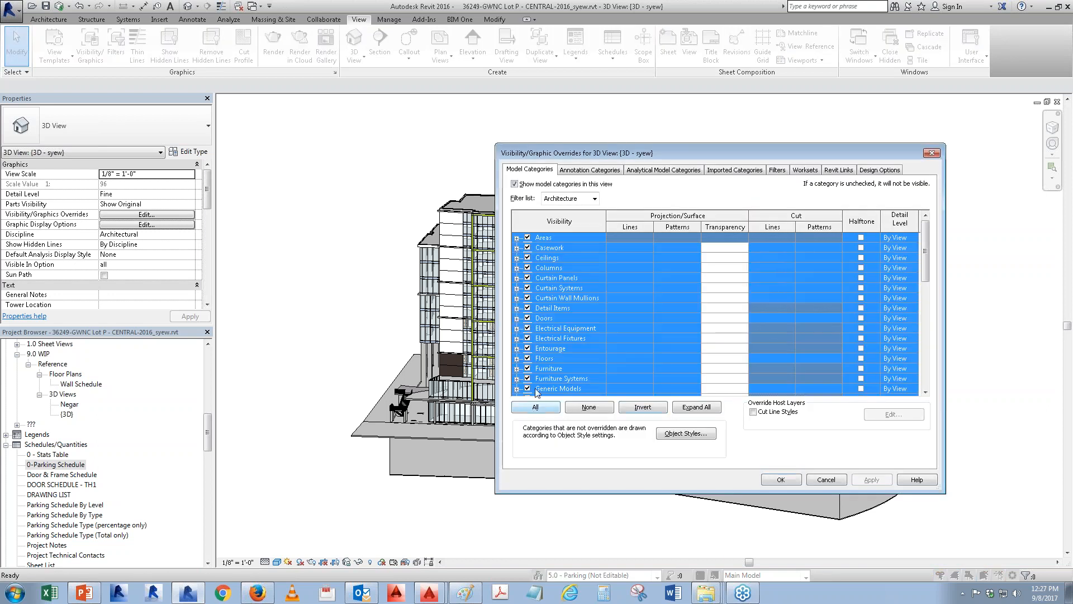
click(558, 351)
scroll(556, 361, down, 3)
scroll(553, 361, down, 1)
click(550, 359)
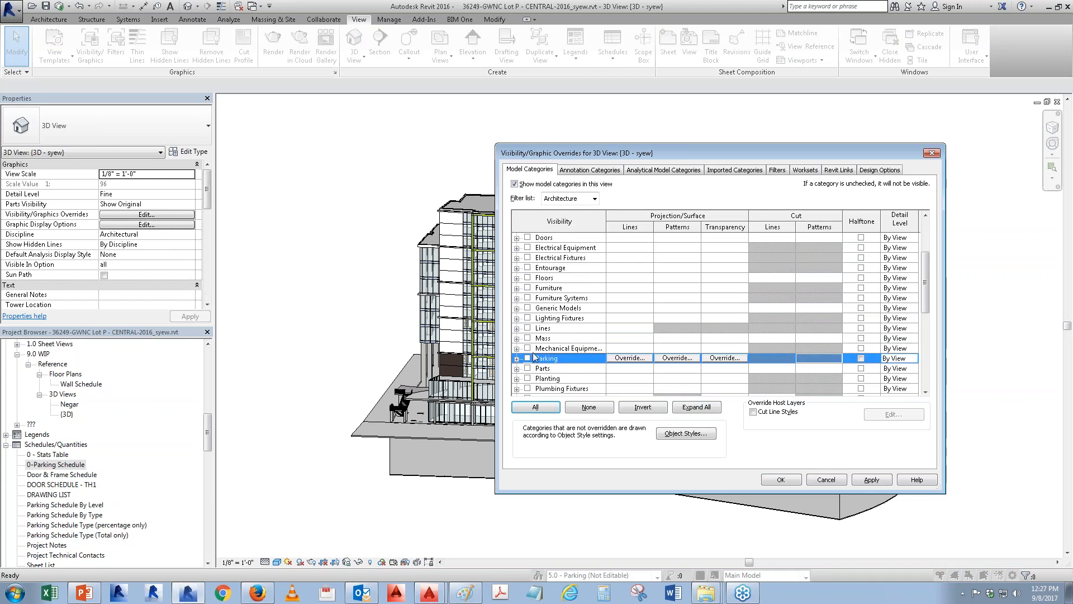
click(797, 478)
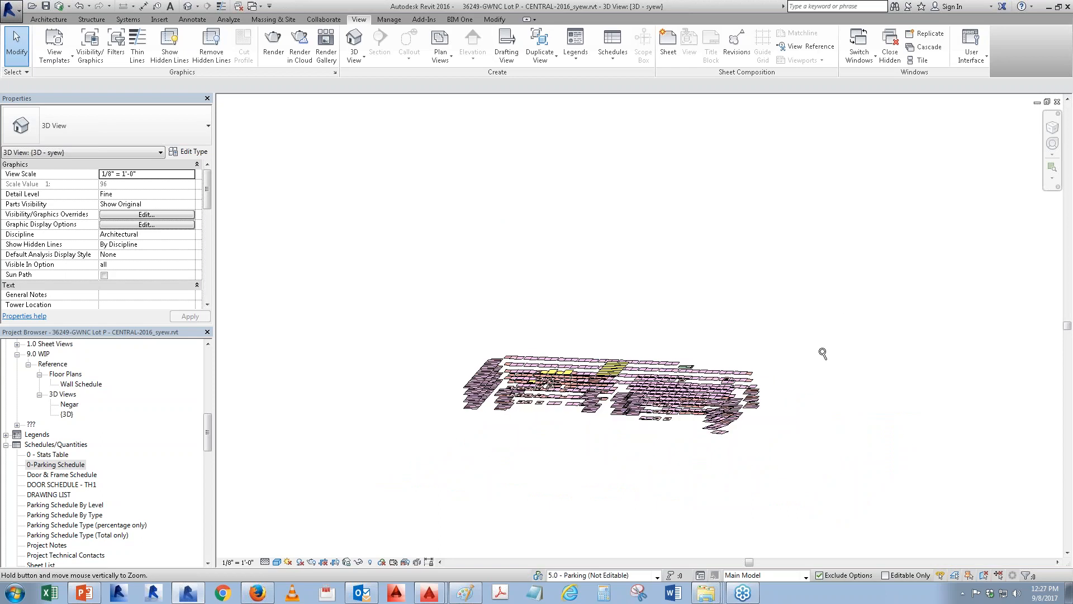
- Select all parking stalls through the Count column of the 0-Parking Schedule and return to the 3D view to inspect them
drag(831, 479, 399, 296)
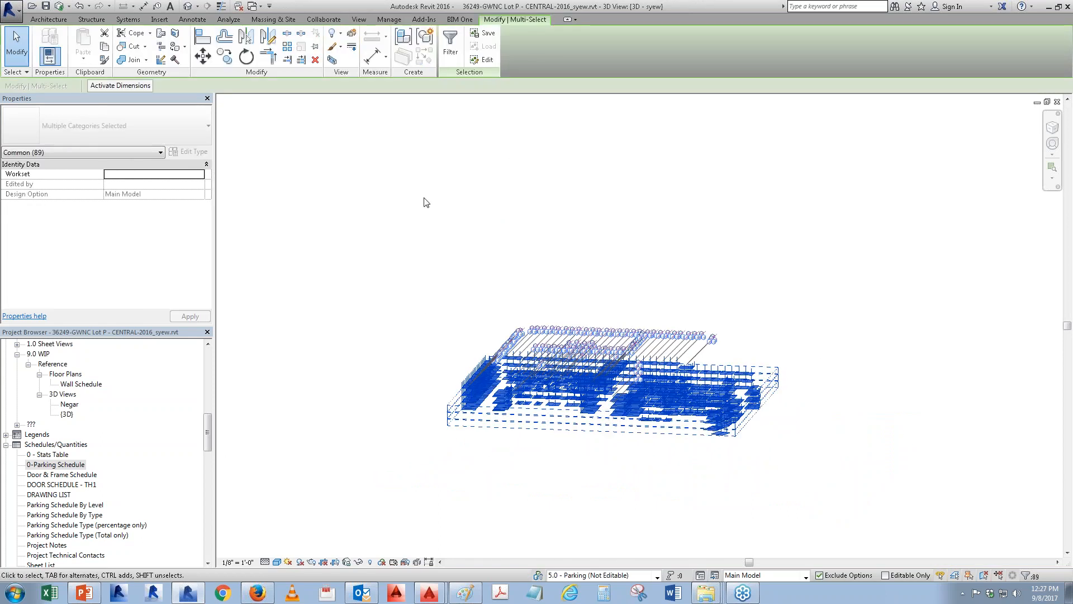
double_click(58, 465)
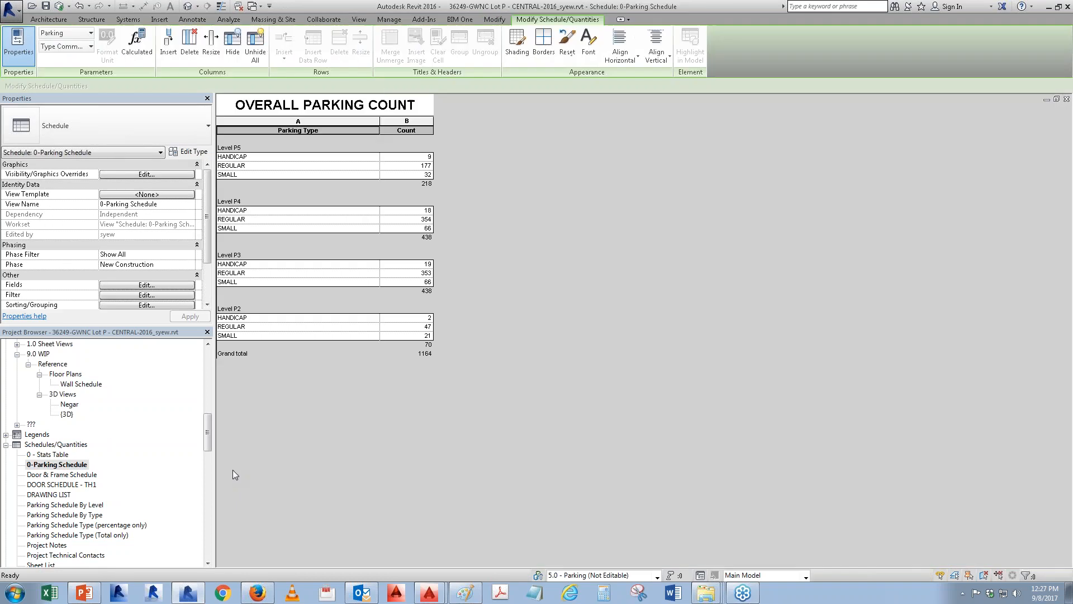
mouse_move(417, 130)
mouse_down()
mouse_move(370, 122)
mouse_move(396, 128)
mouse_up()
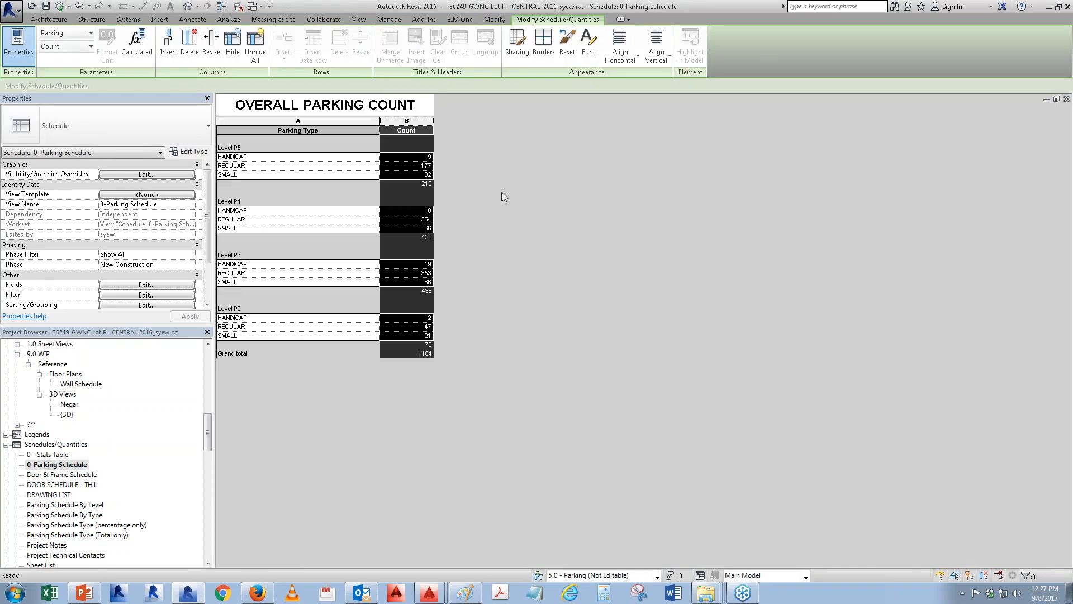
key(ctrl+Tab)
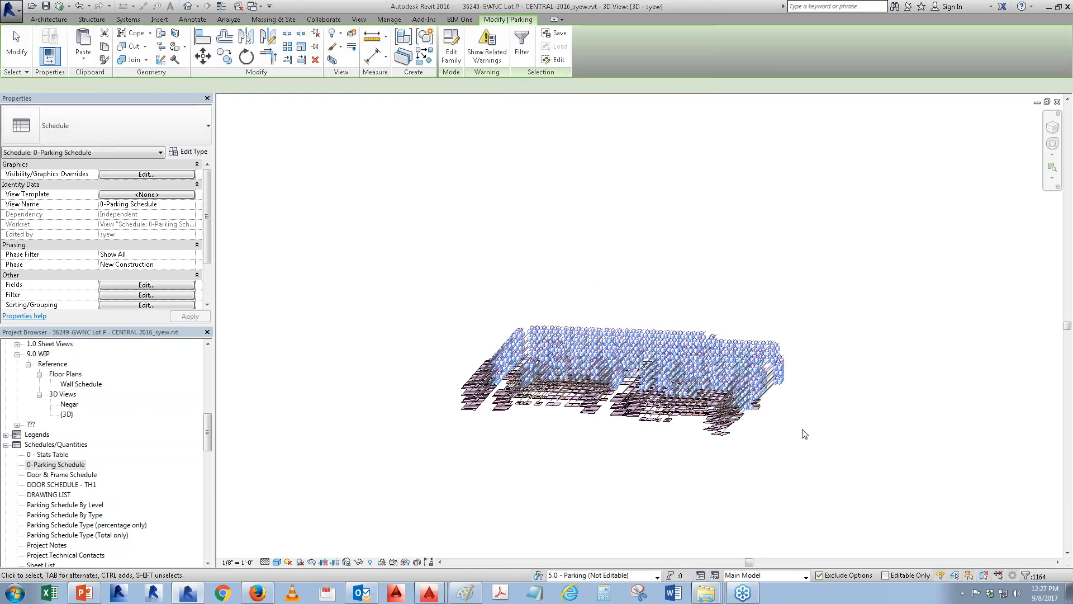
- Show the warnings related to the selected parking stalls and export them to the Desktop as an HTML error report
click(482, 51)
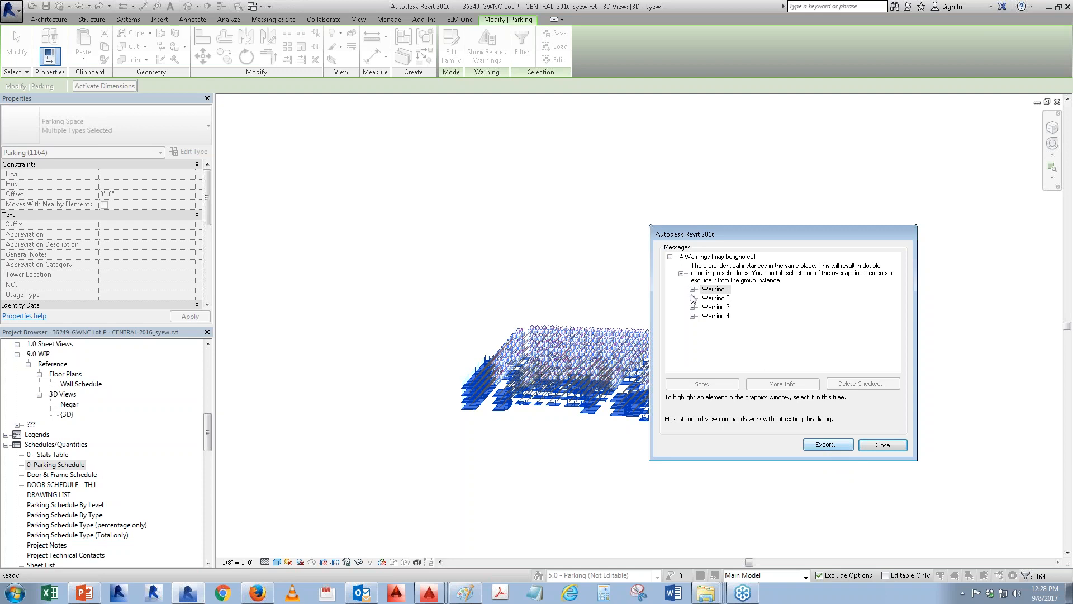
click(821, 447)
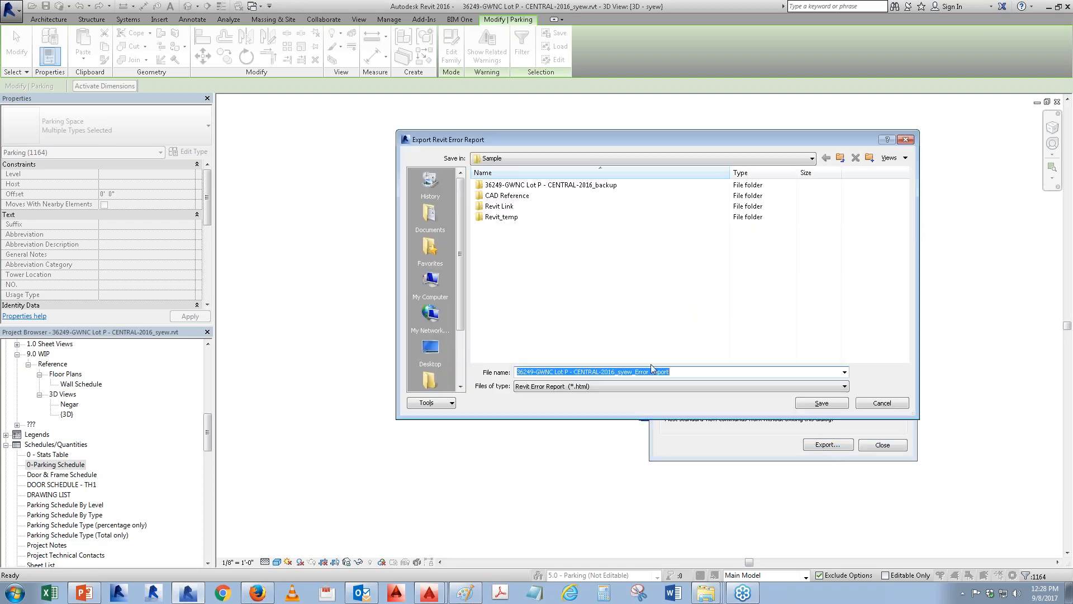
click(430, 351)
click(805, 404)
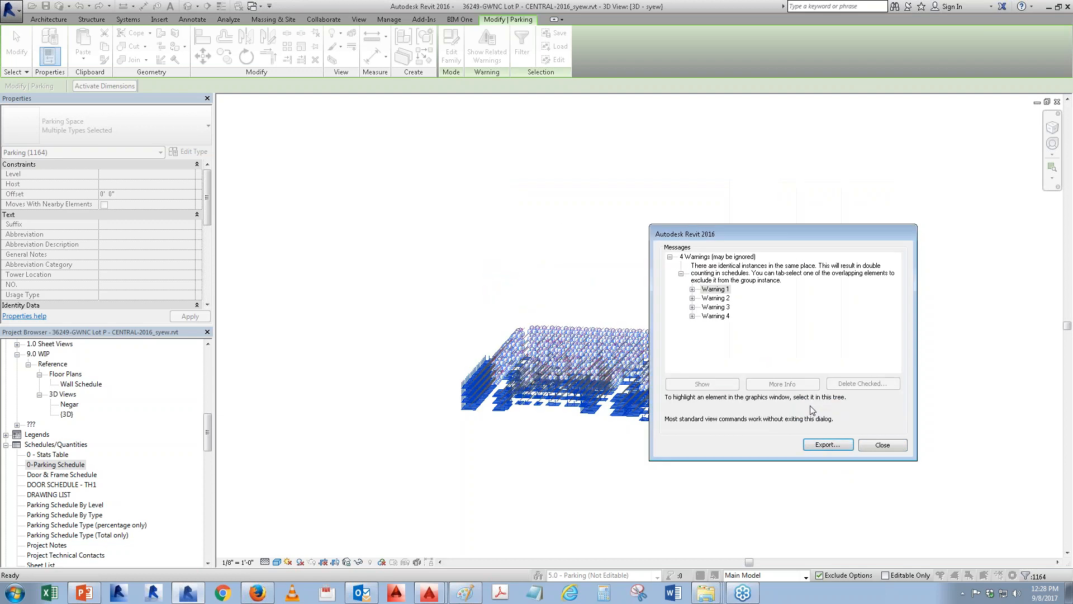
click(882, 444)
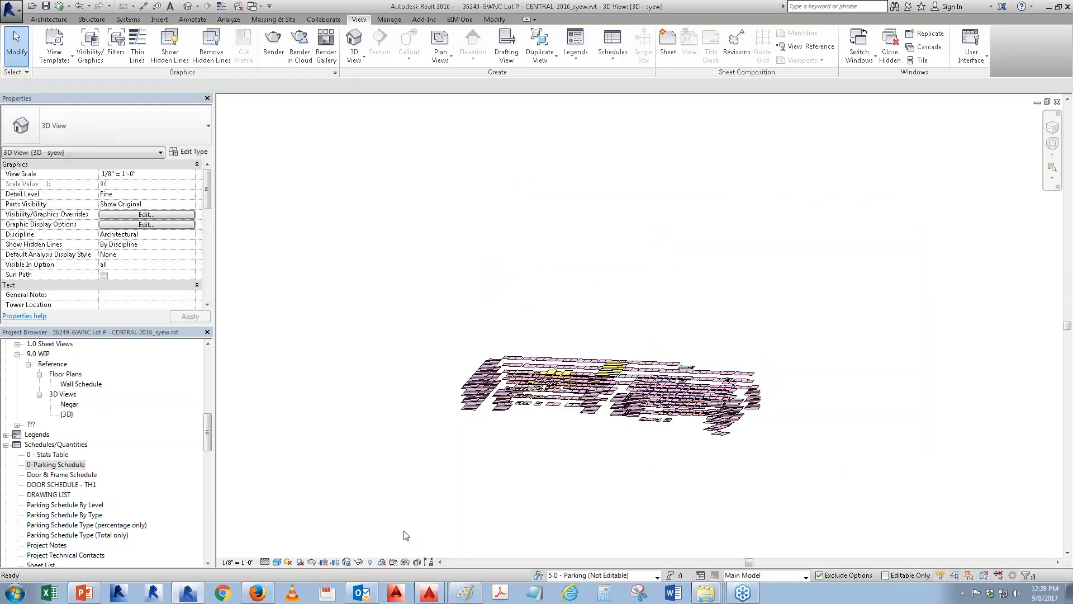
- Switch to File Explorer, sort the Desktop files by modification date and open the exported error report in the browser
key(super+e)
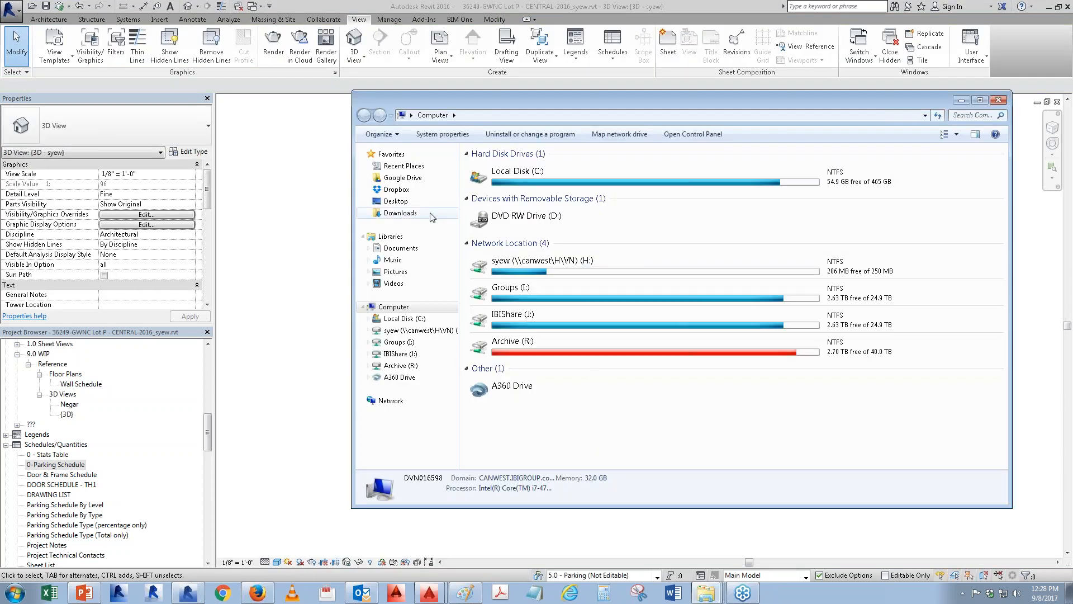
click(388, 204)
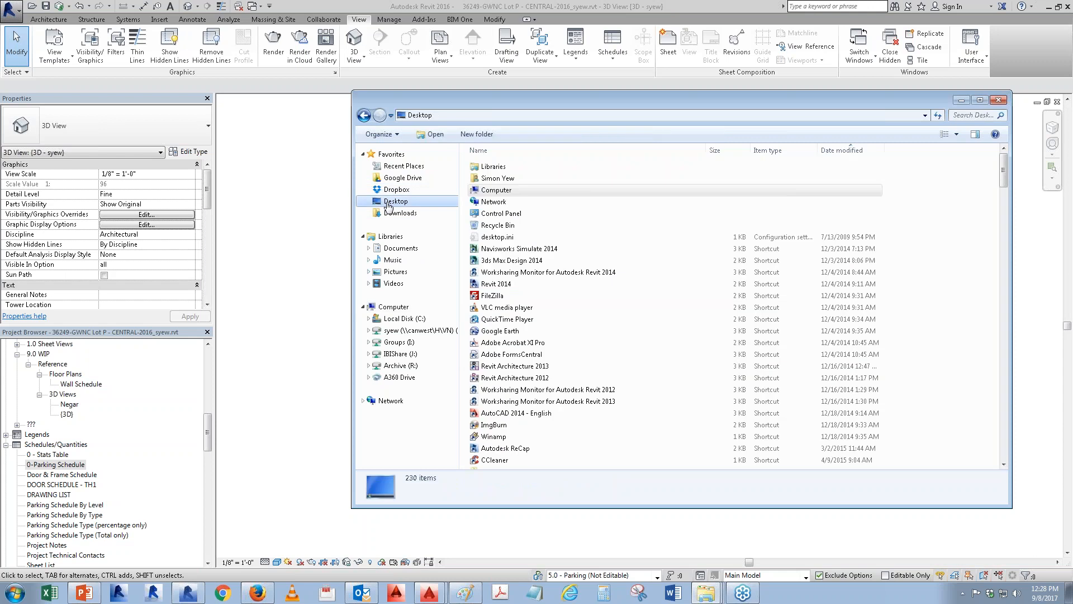
click(841, 150)
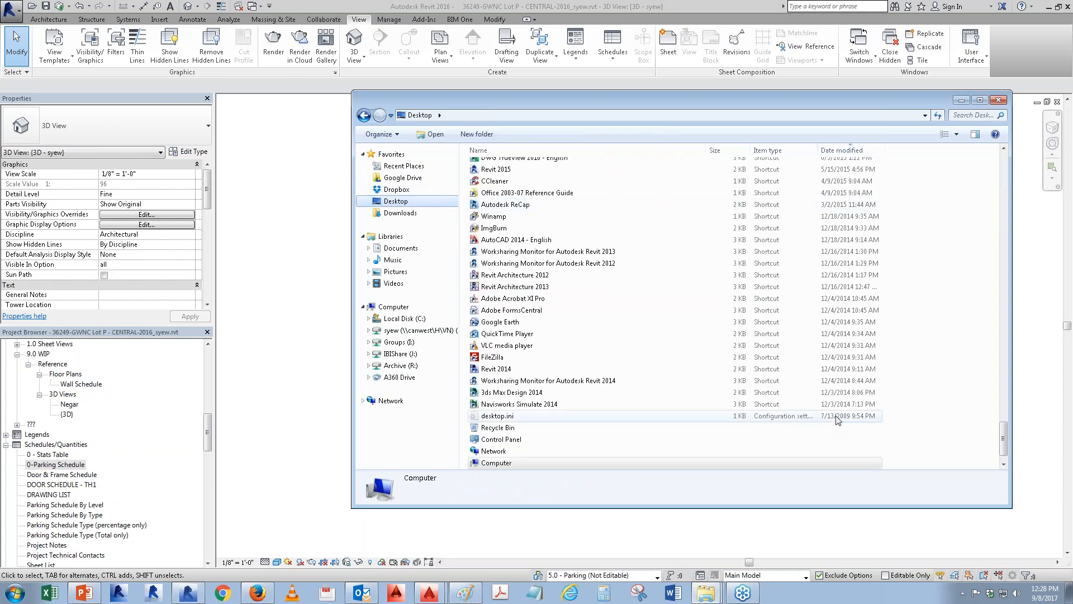
drag(1004, 452, 1038, 177)
double_click(618, 167)
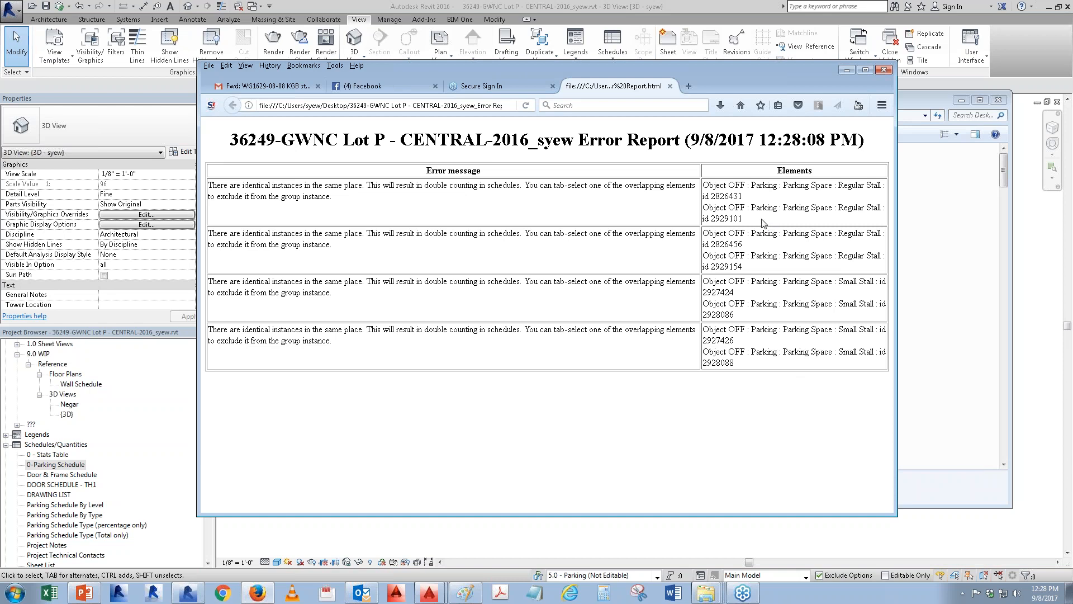
- Return to Revit and check the Object OFF workset's global visibility in the Worksets dialog
click(474, 545)
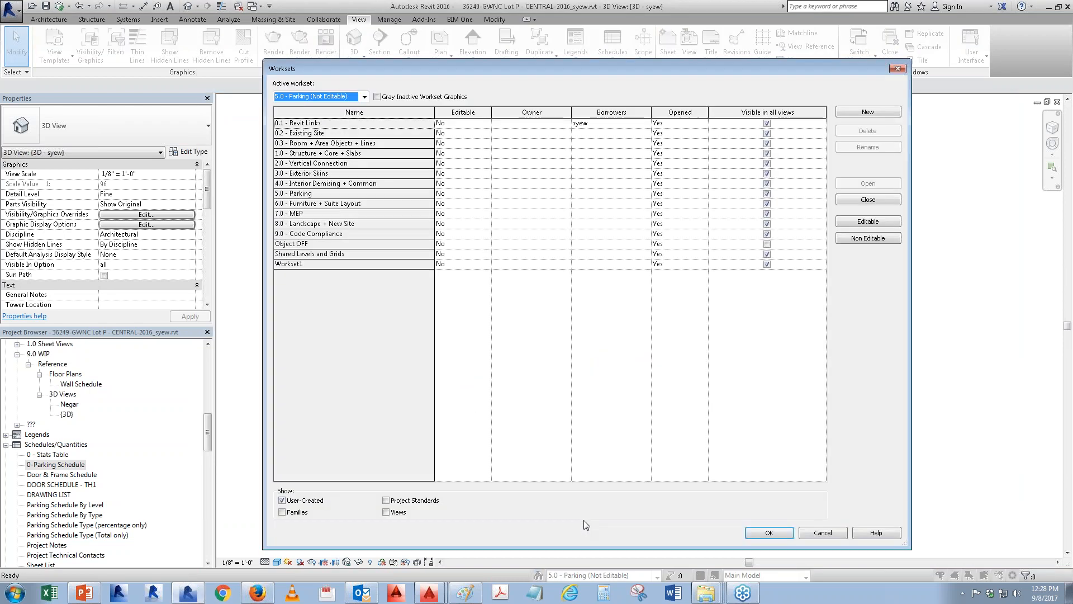
click(339, 254)
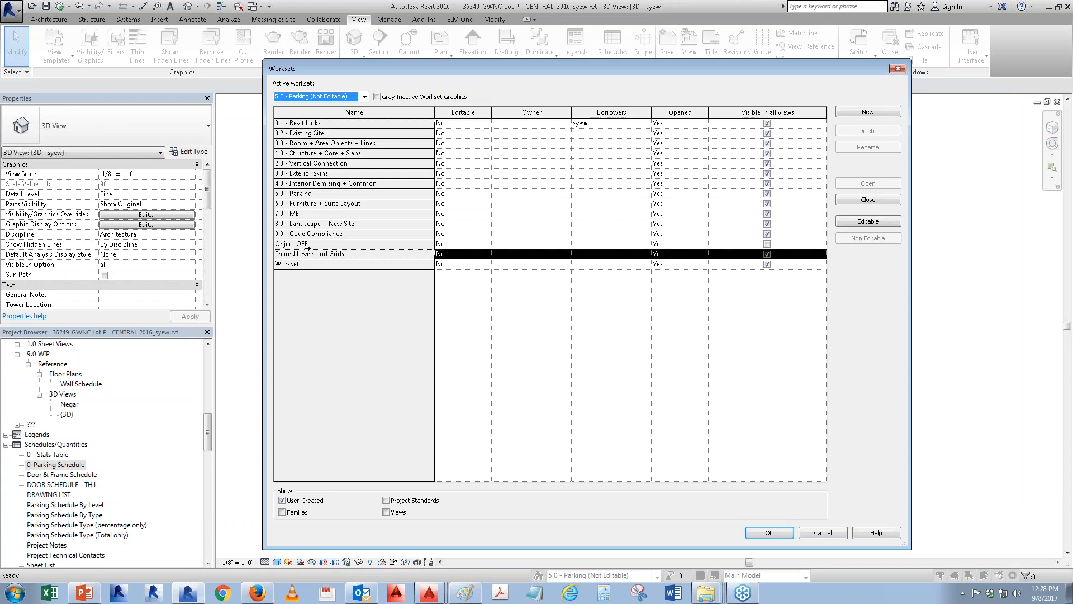
click(307, 244)
click(770, 245)
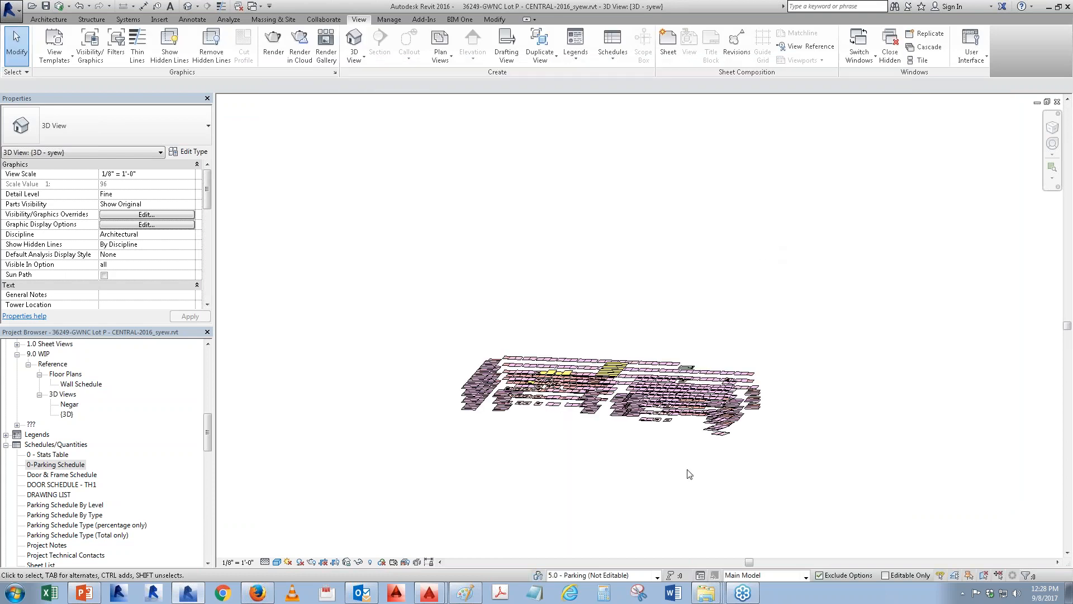
- Override the Object OFF workset in the 3D view's Visibility/Graphics settings so that it is shown
key(v)
key(v)
click(806, 169)
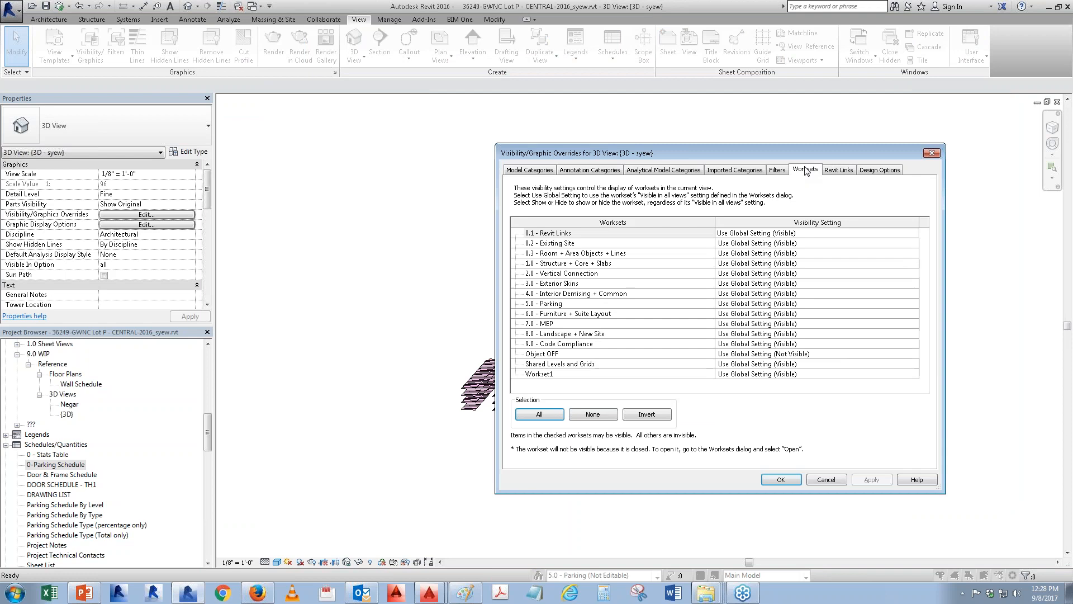
click(561, 358)
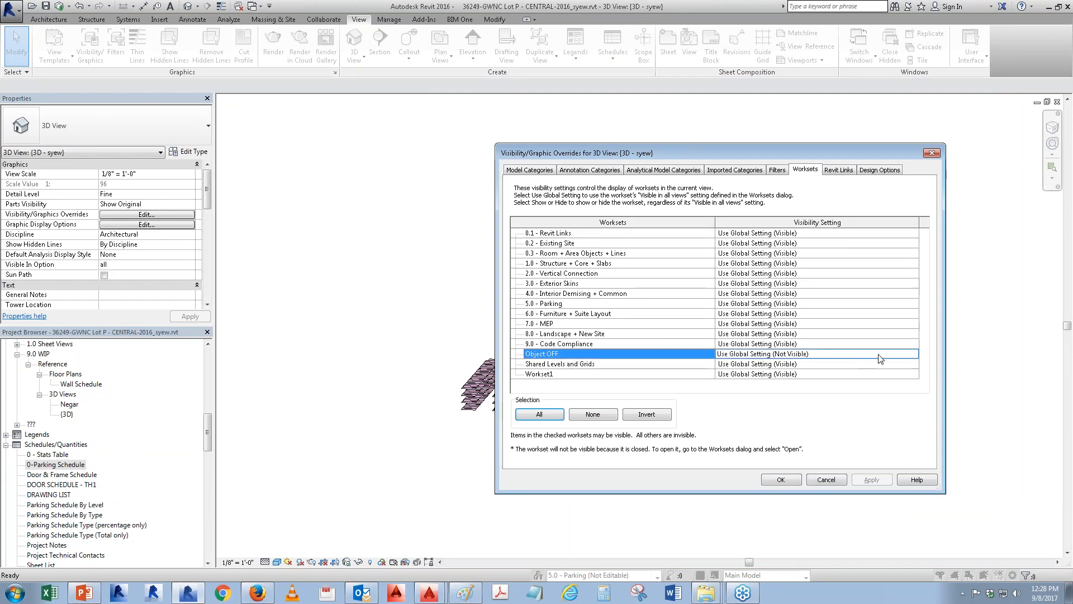
click(909, 357)
click(912, 353)
click(732, 369)
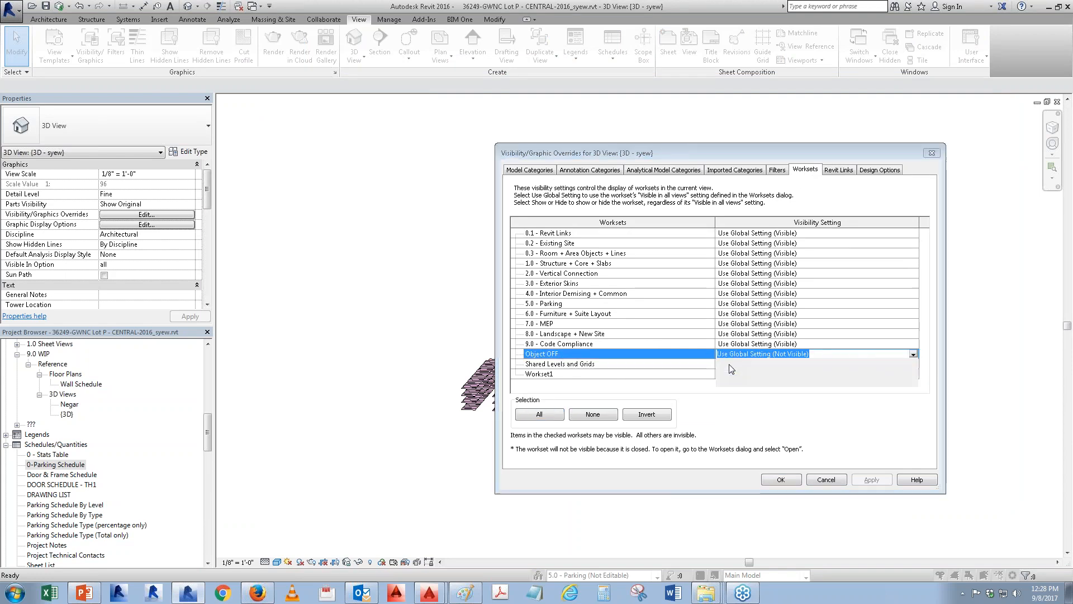
click(780, 481)
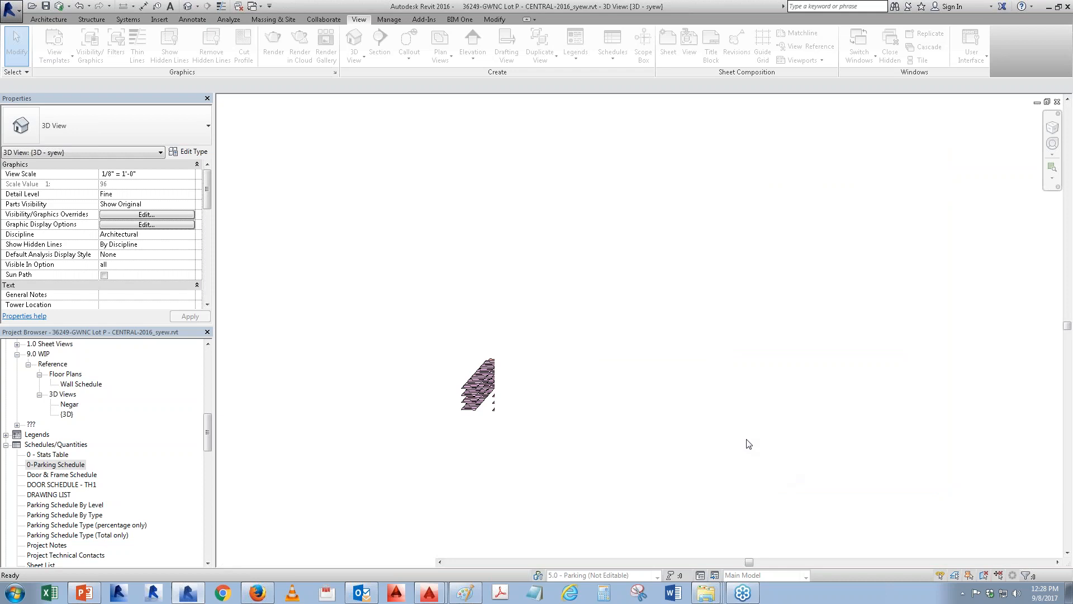
- Select the whole parking model in 3D, show its related warnings and locate the Regular Stall with id 2826431 from Warning 1
shift+middle_drag(796, 464, 691, 501)
drag(450, 515, 873, 289)
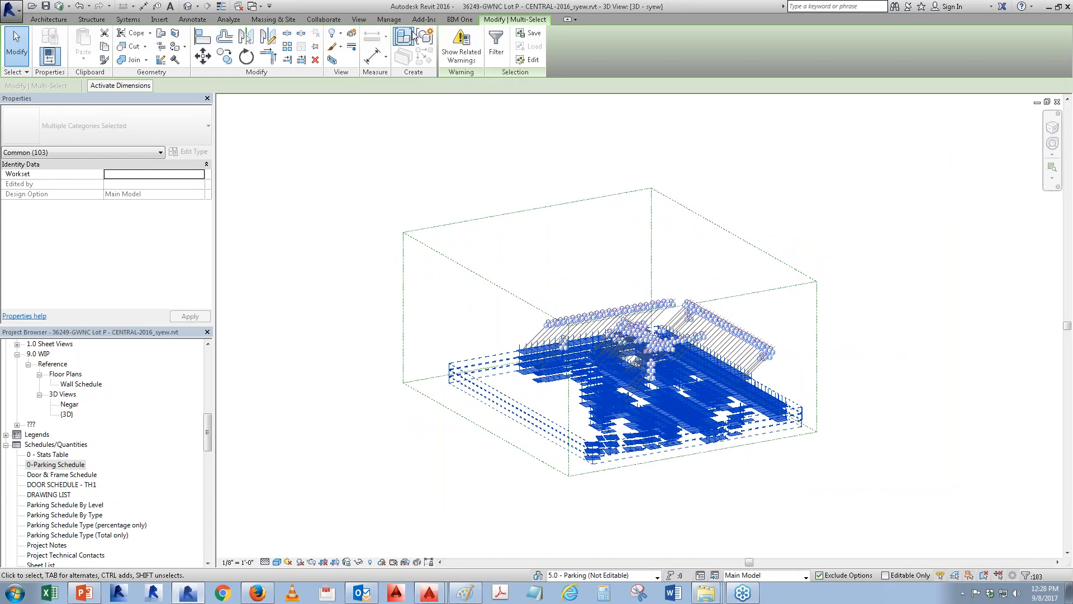
click(462, 48)
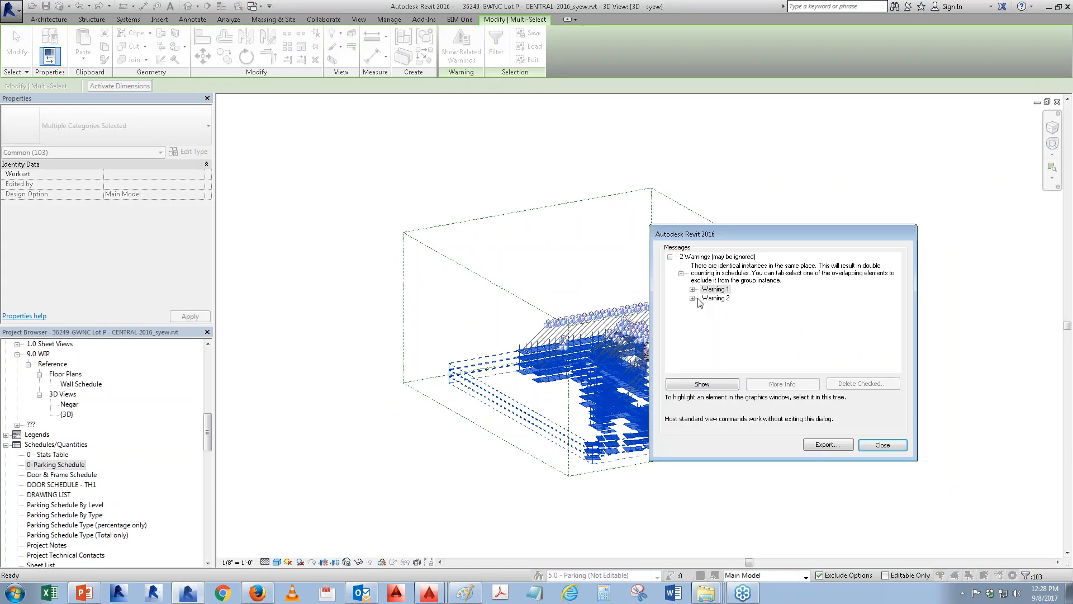
click(692, 289)
click(745, 300)
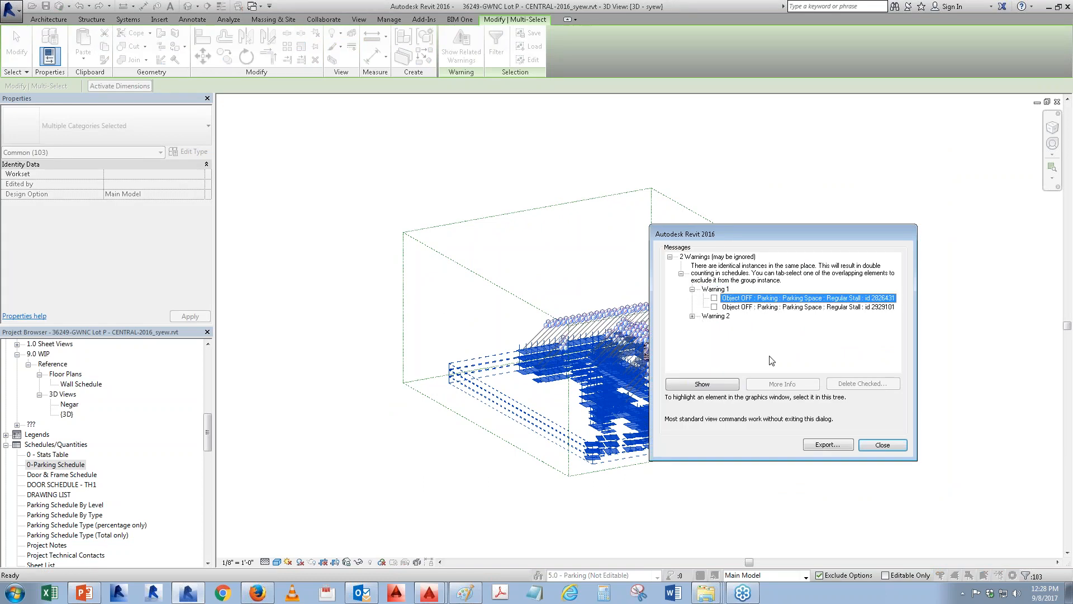
click(690, 385)
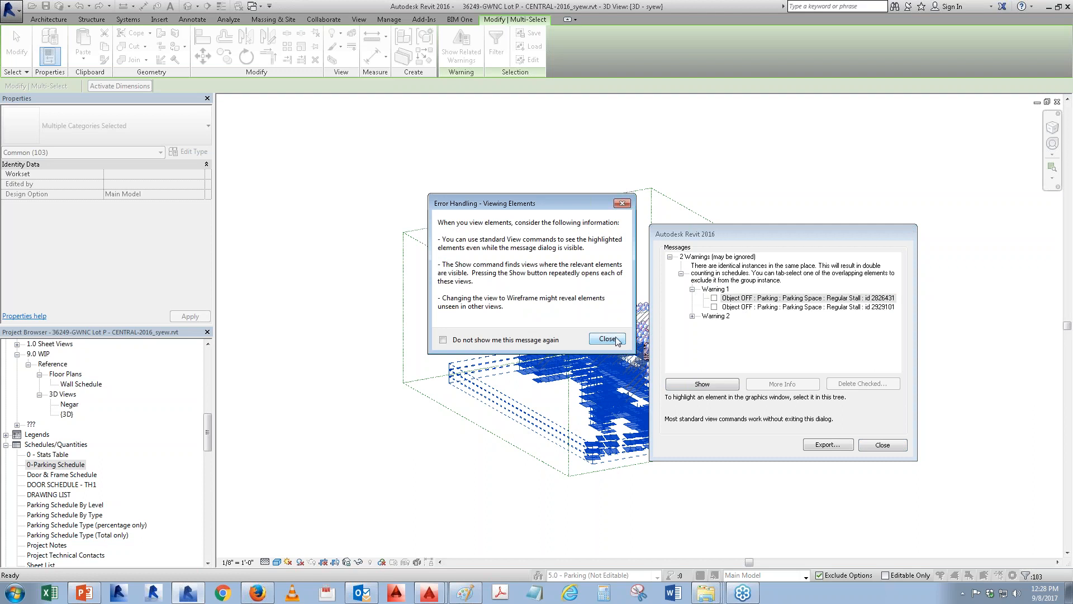
click(615, 340)
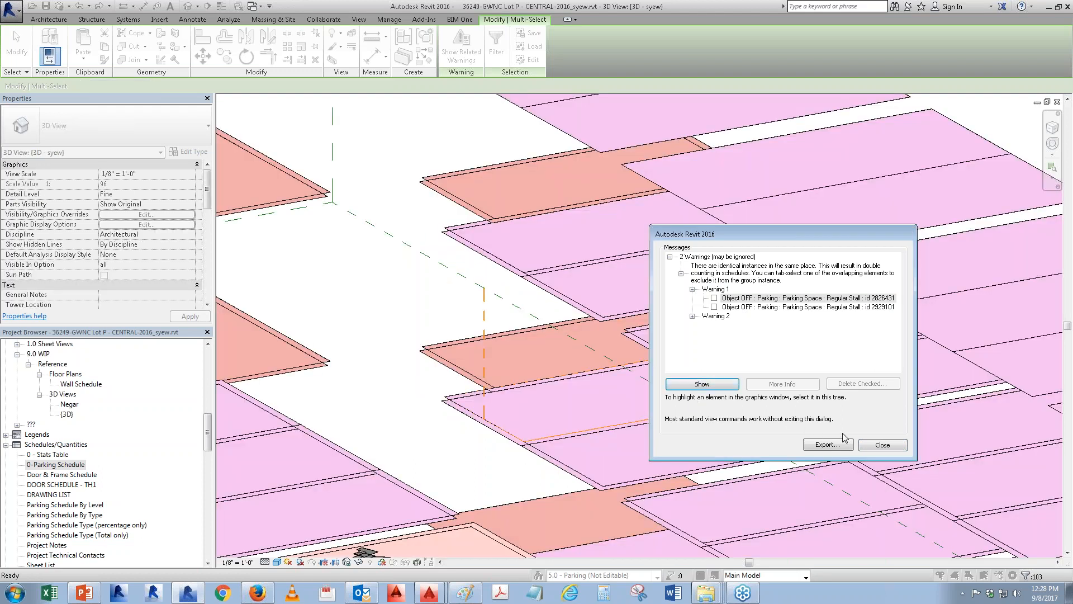
click(869, 445)
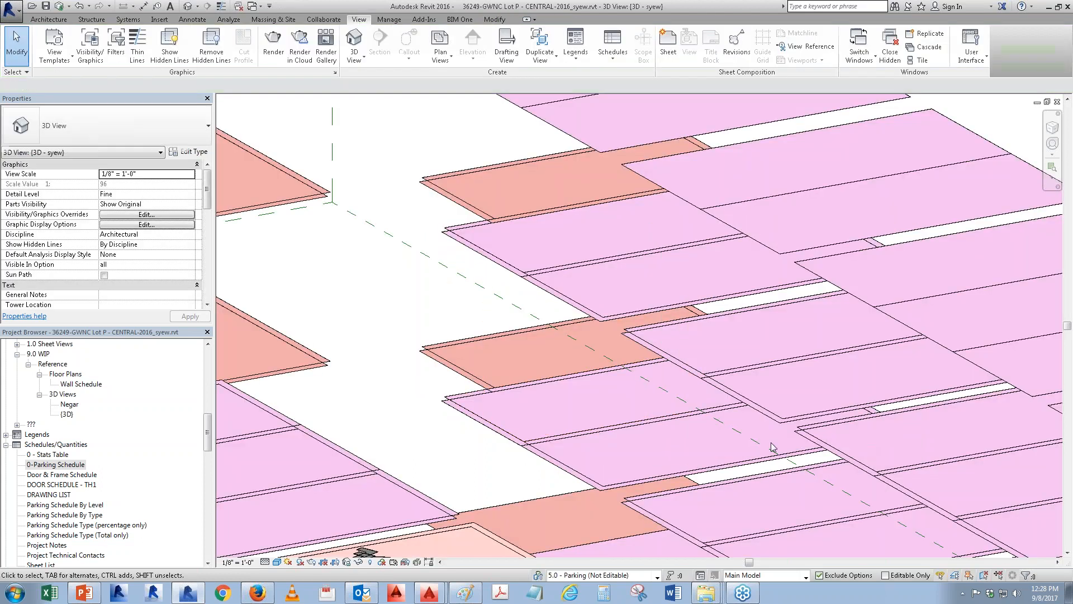
- Restore all excluded members of the Parking Stalls - P4 & P5 model group on Level P4 and dismiss the warning
click(514, 440)
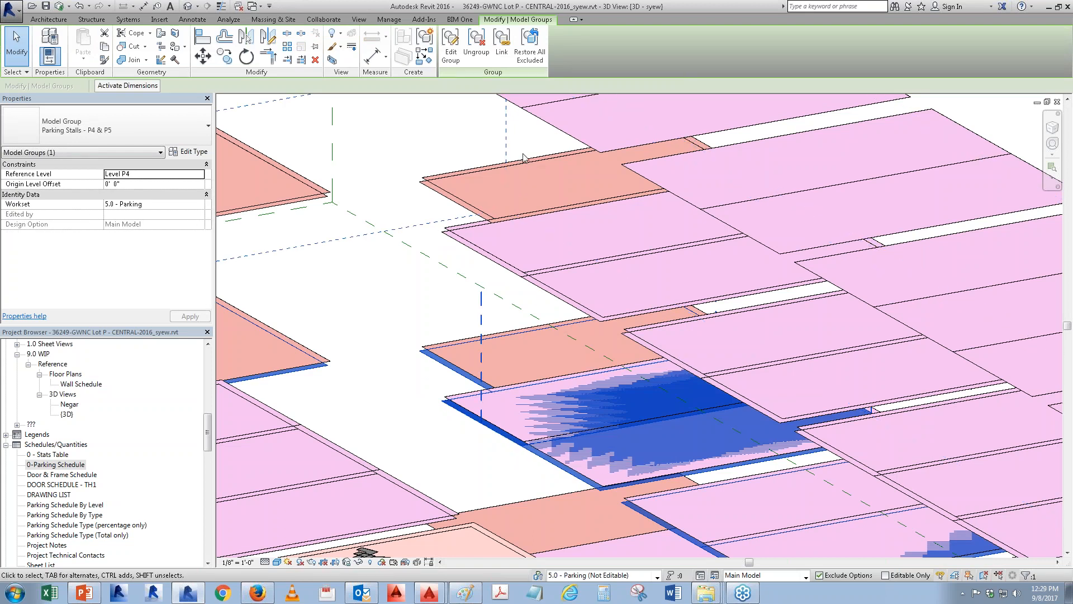
click(530, 49)
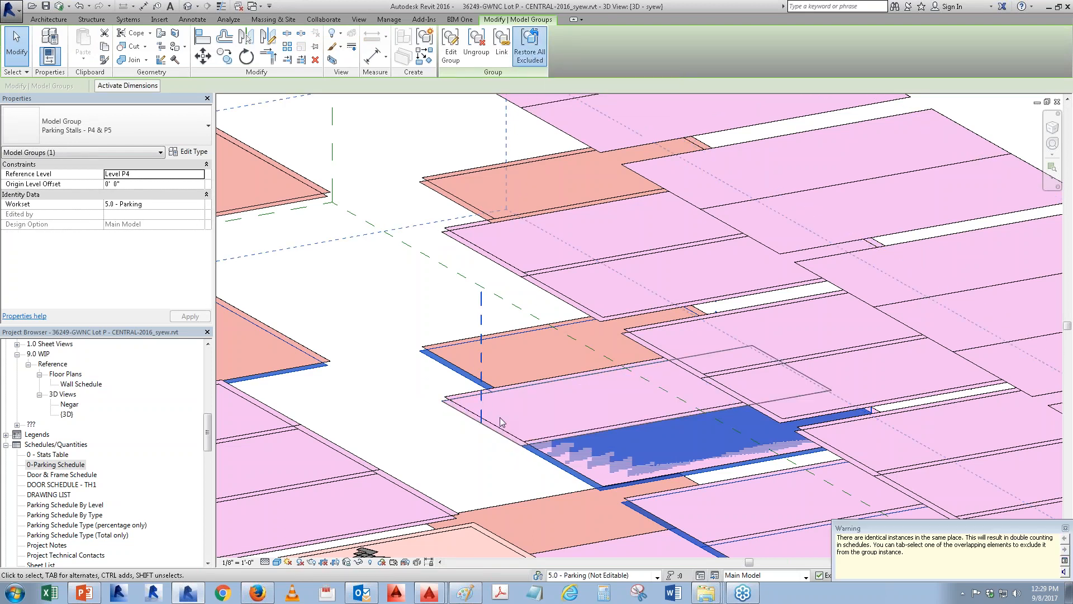
click(1065, 528)
key(Escape)
- Select the Level P4 parking stall group again and inspect its extents around the loading stalls
click(575, 476)
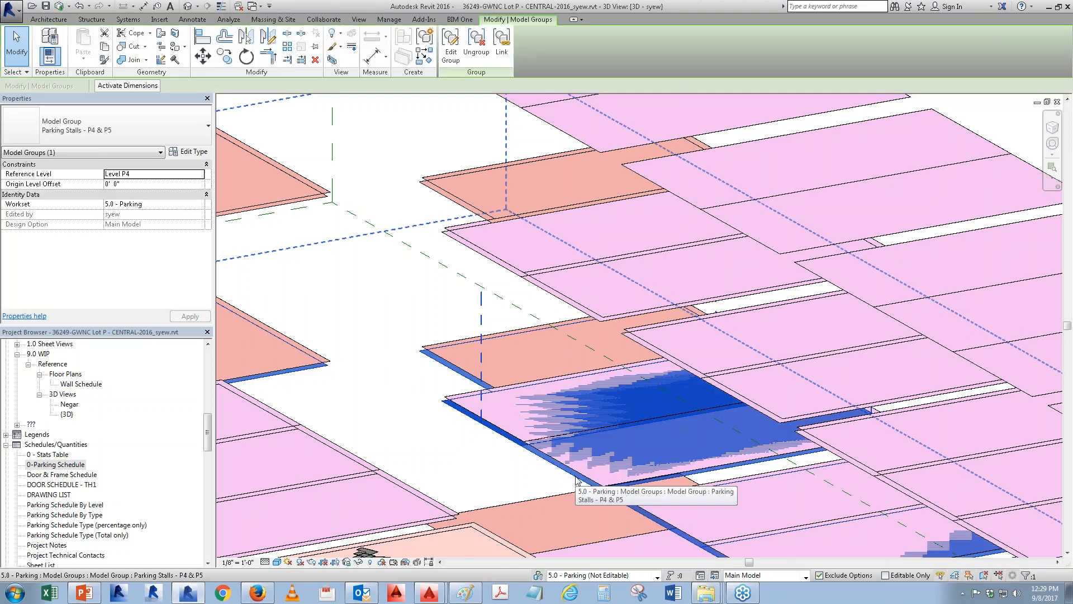
scroll(643, 297, down, 5)
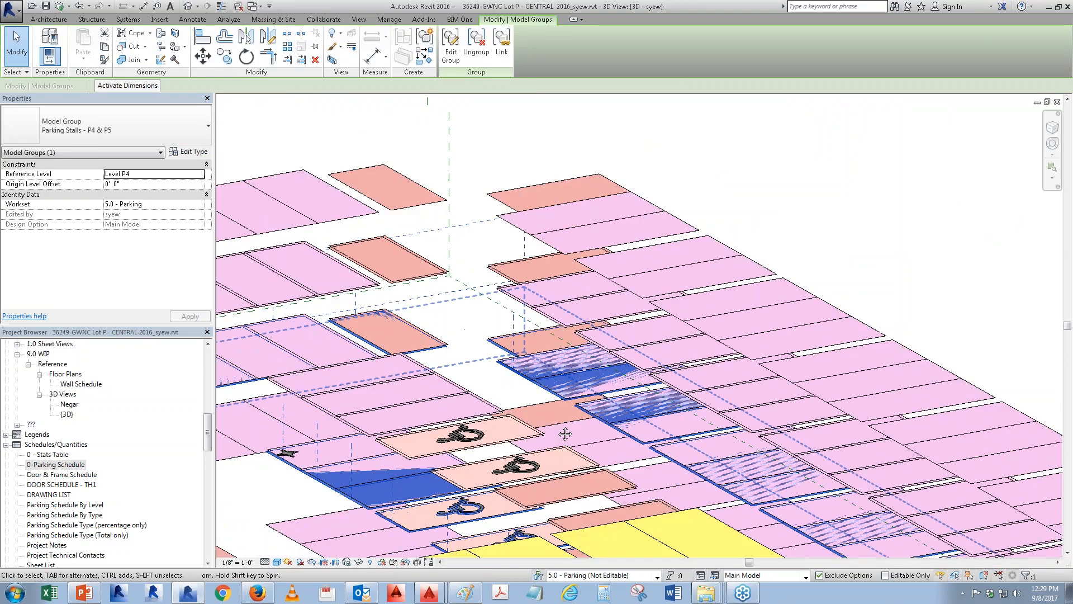
scroll(643, 297, up, 3)
scroll(643, 297, up, 5)
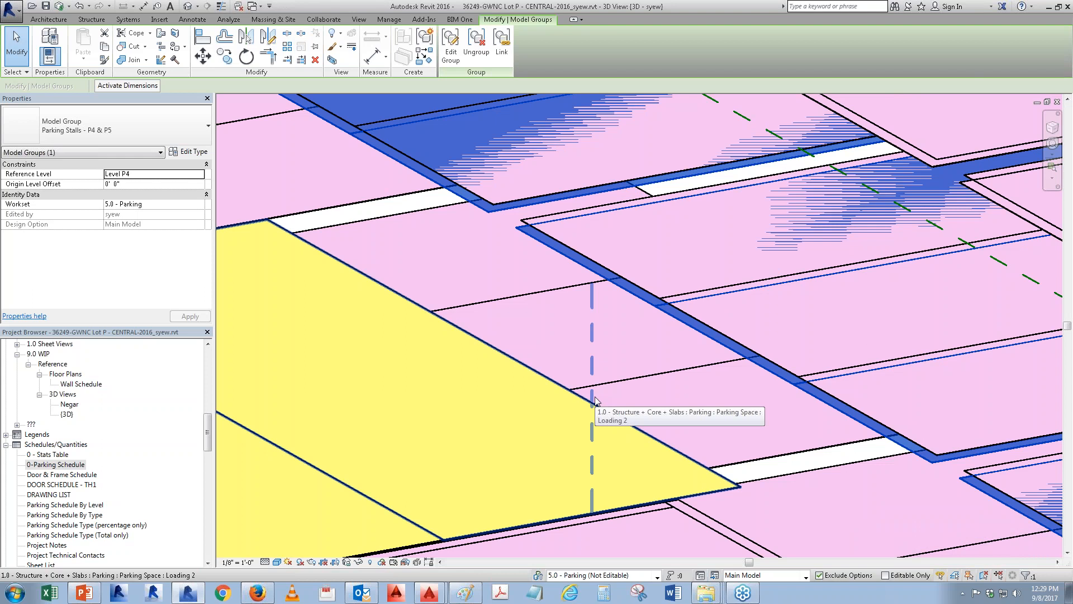
scroll(595, 398, down, 3)
scroll(585, 409, down, 2)
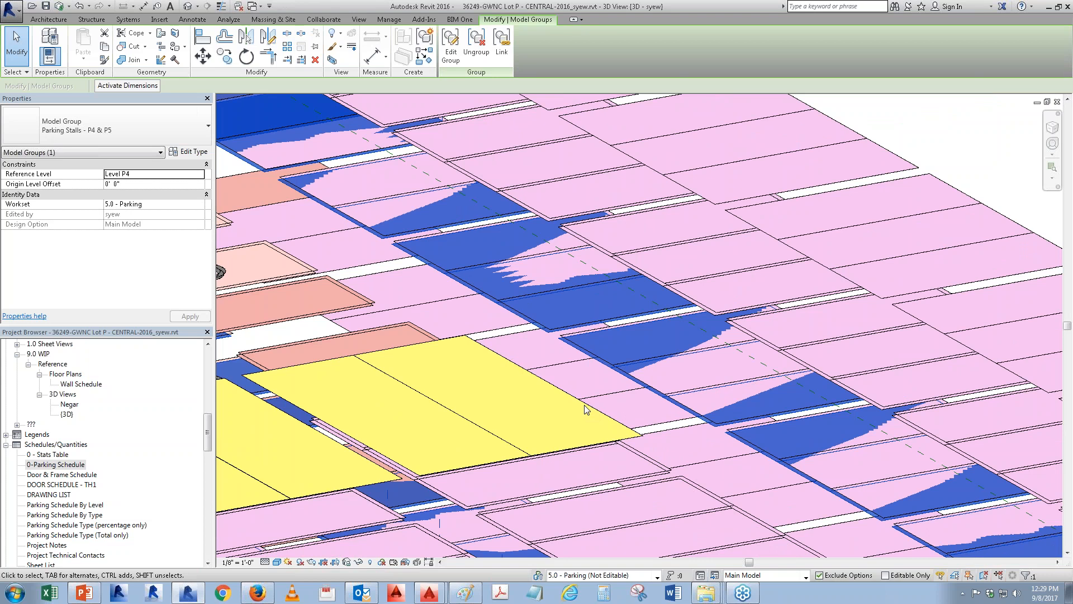
key(Escape)
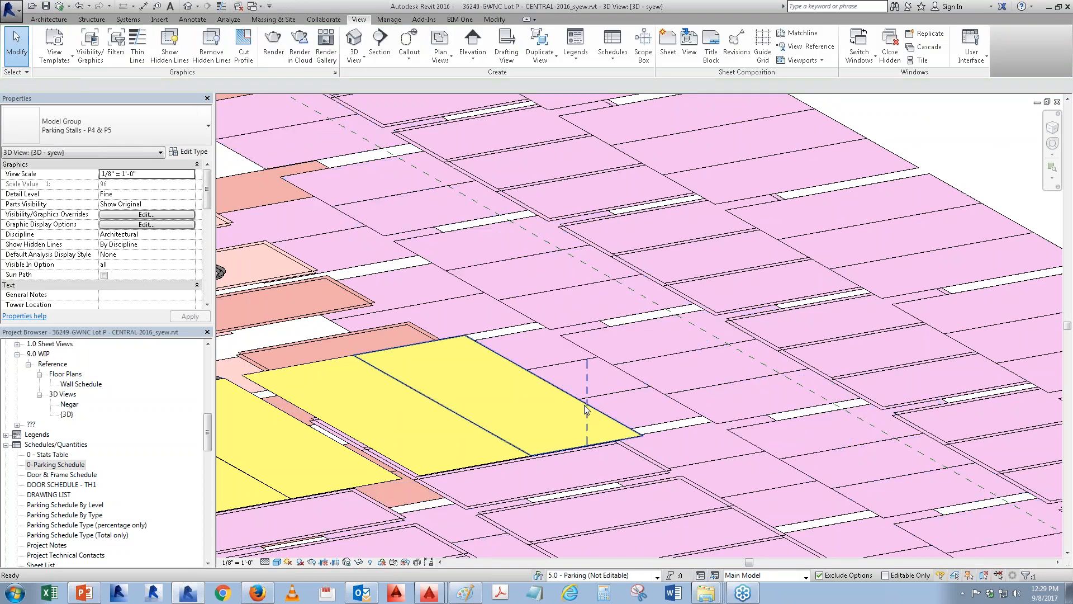
- Select the Parking Stalls - P4 & P5 group on Level P3 to check its workset, and clear the selection
middle_drag(628, 289, 704, 382)
scroll(619, 285, up, 5)
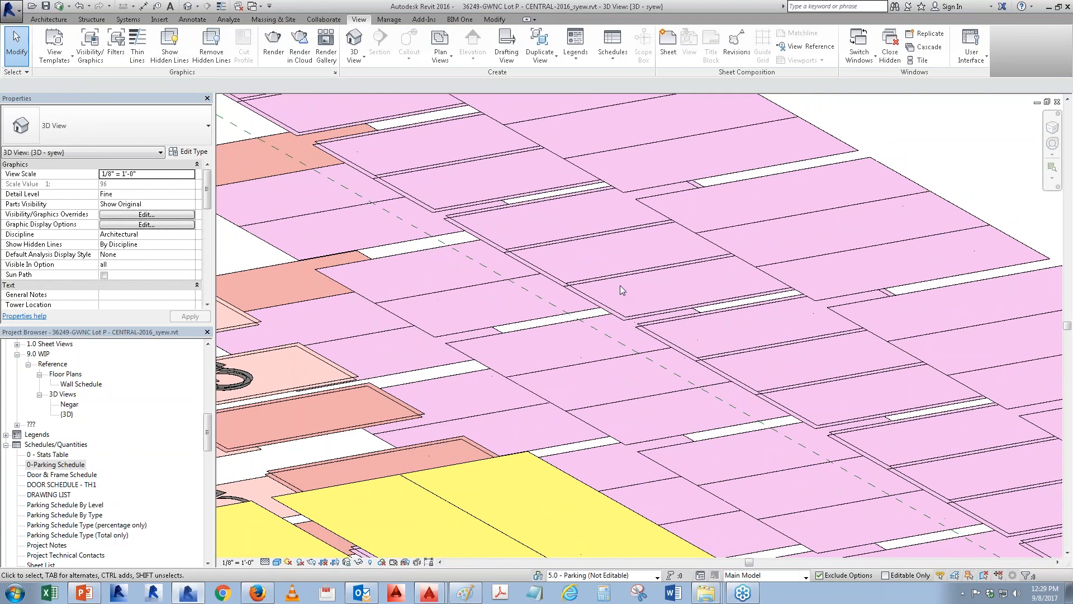
click(577, 330)
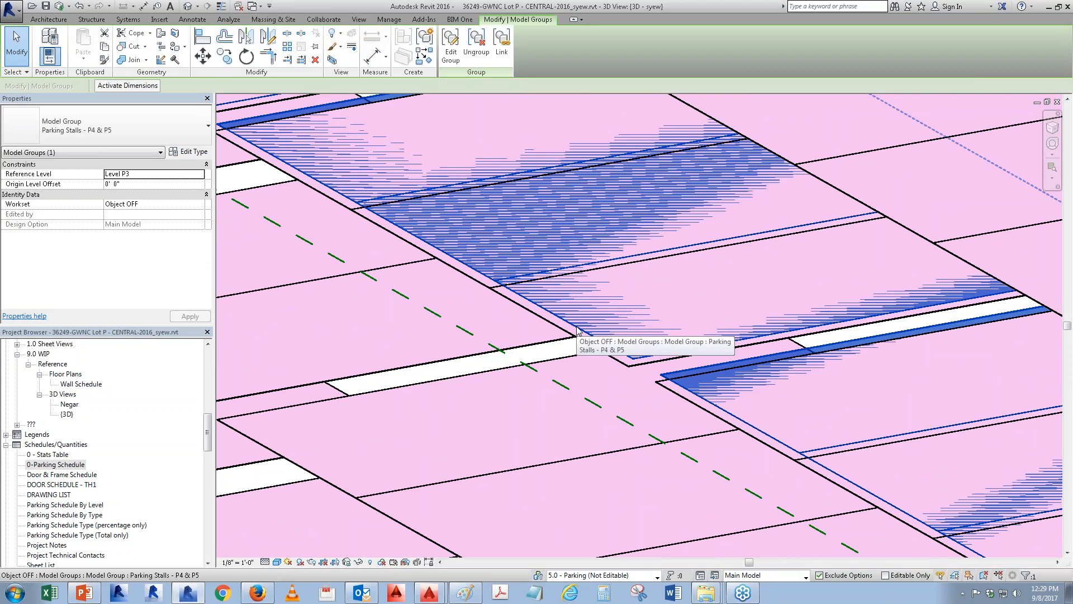
key(Escape)
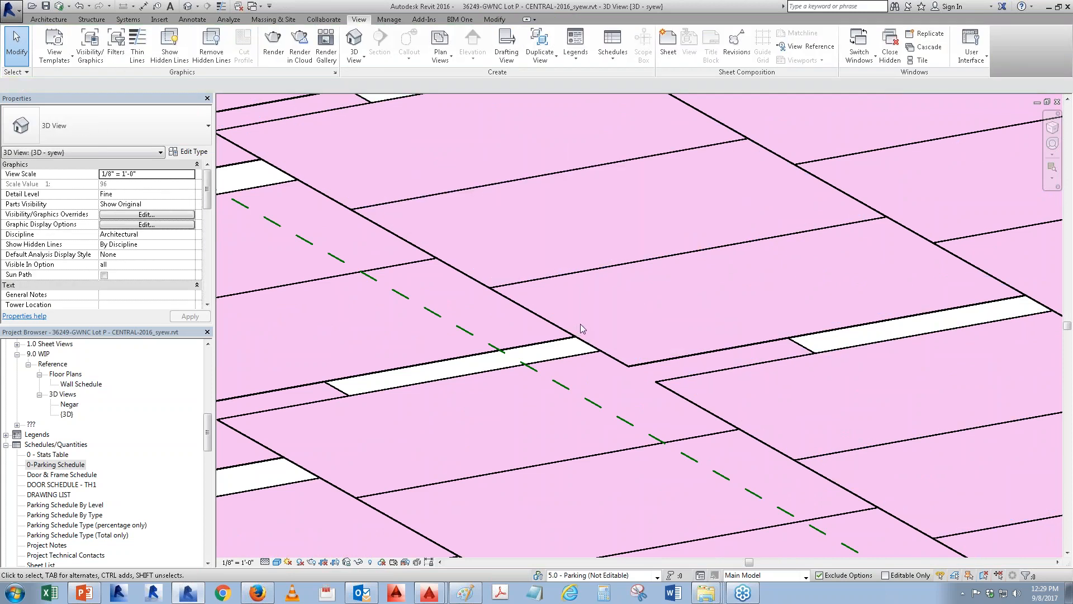
- Select the whole parking model in 3D, show its related warnings and locate the Regular Stall with id 2826431, closing the warning list
scroll(672, 412, down, 3)
scroll(672, 412, down, 4)
scroll(743, 298, up, 4)
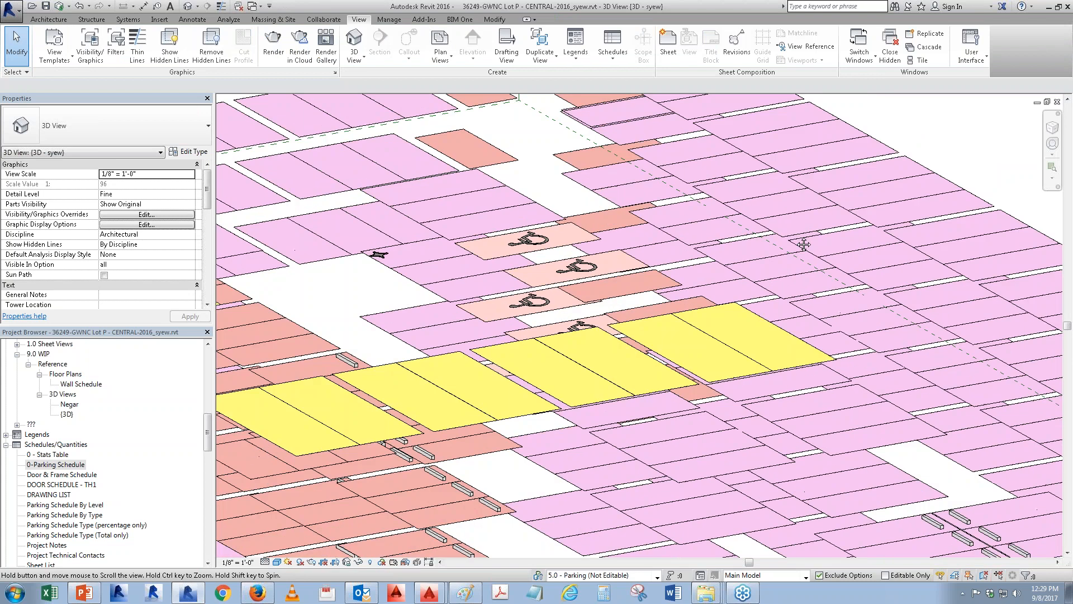
scroll(743, 298, down, 10)
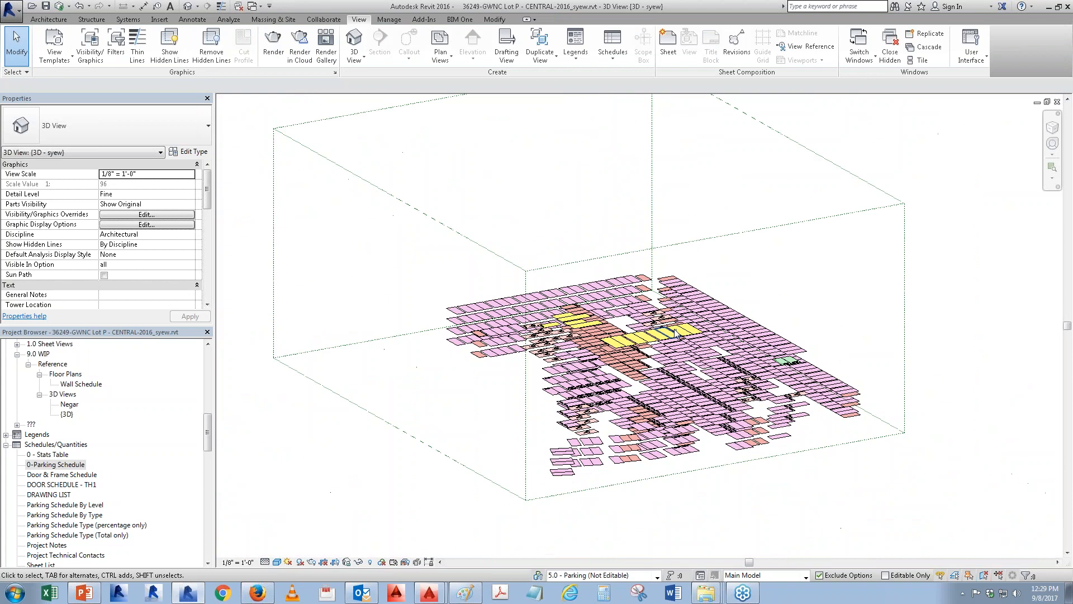
drag(873, 497, 329, 211)
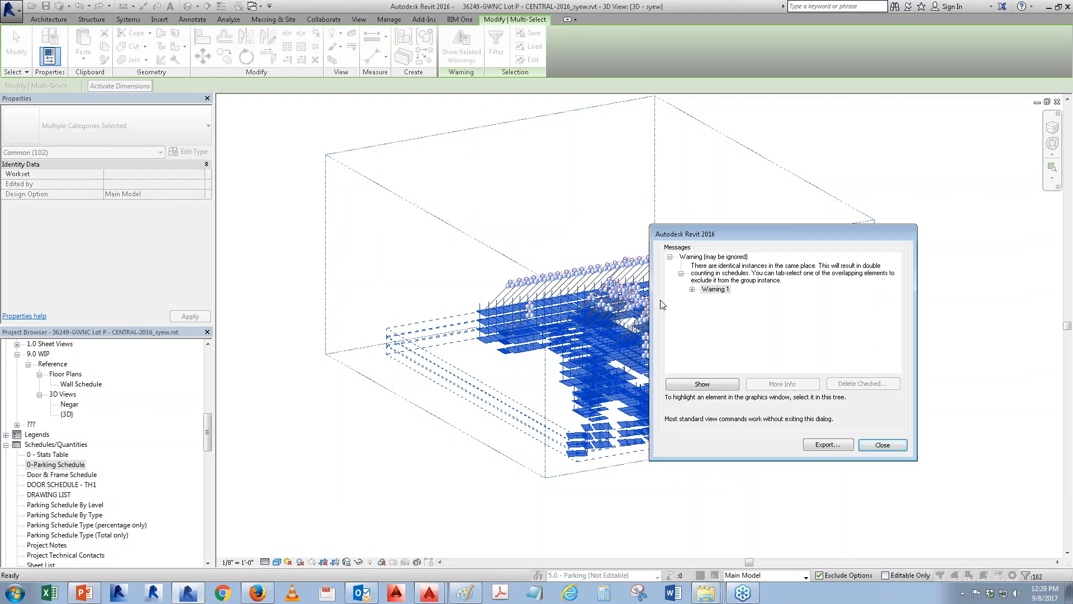
click(692, 289)
click(730, 298)
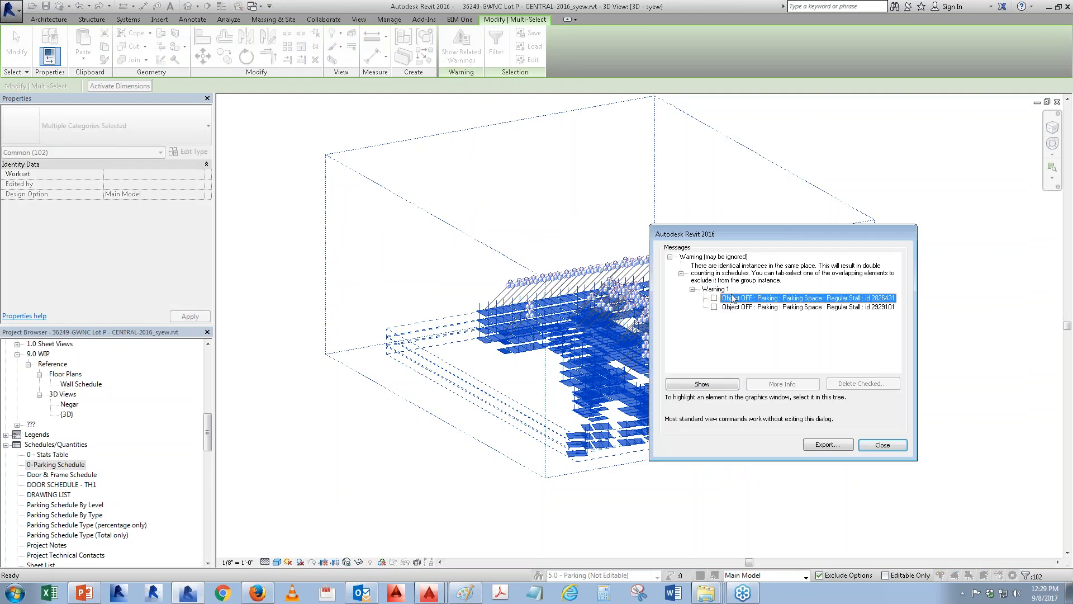
click(710, 385)
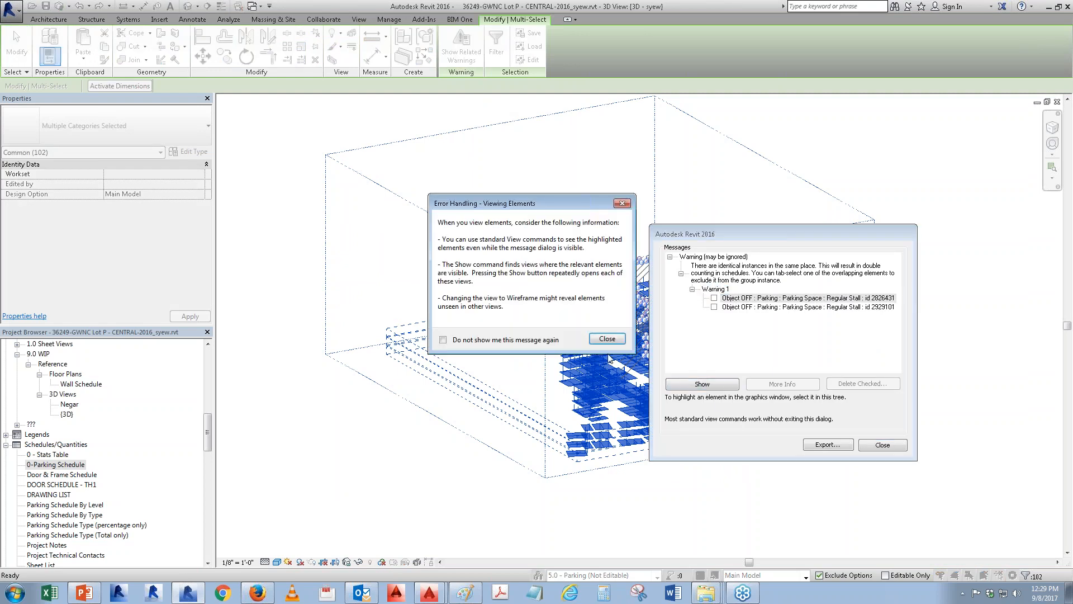
click(605, 345)
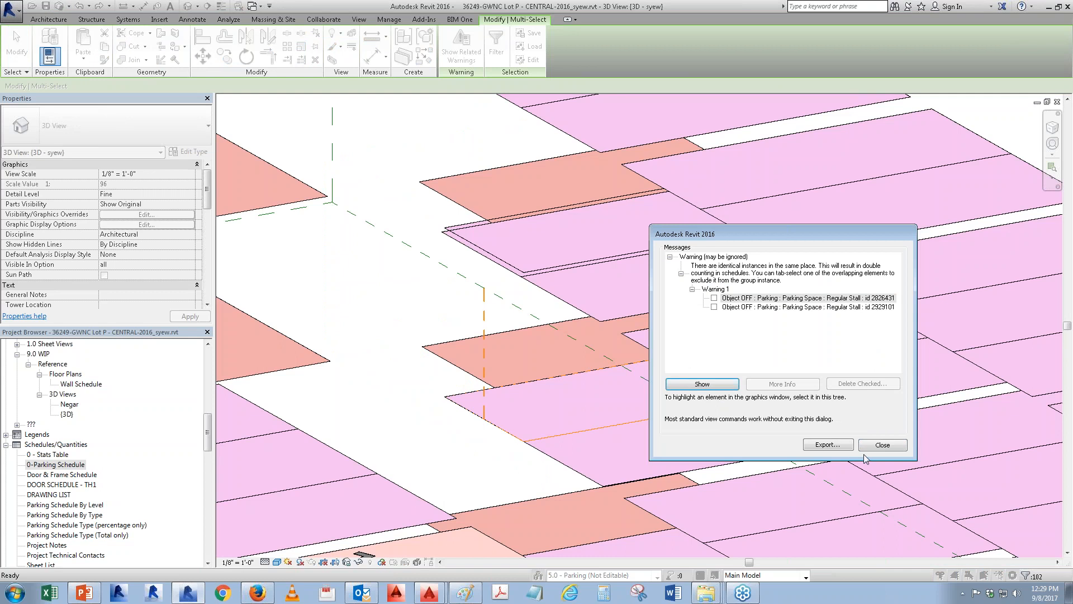
click(882, 445)
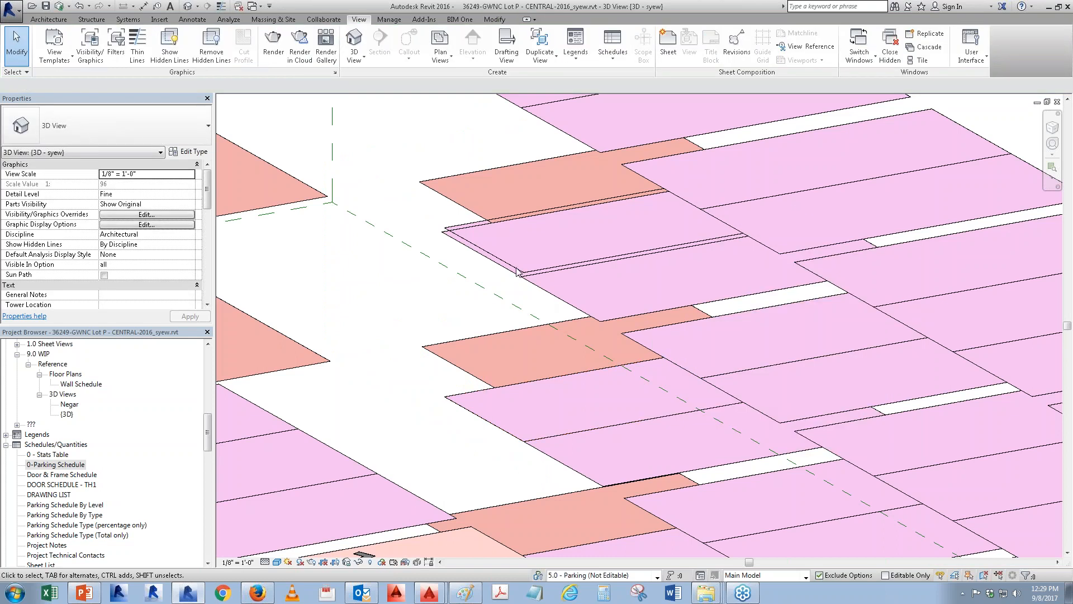
- Delete the loose, slightly offset Regular Stall overlapping the grouped stalls on Level P3
scroll(517, 272, up, 3)
click(461, 225)
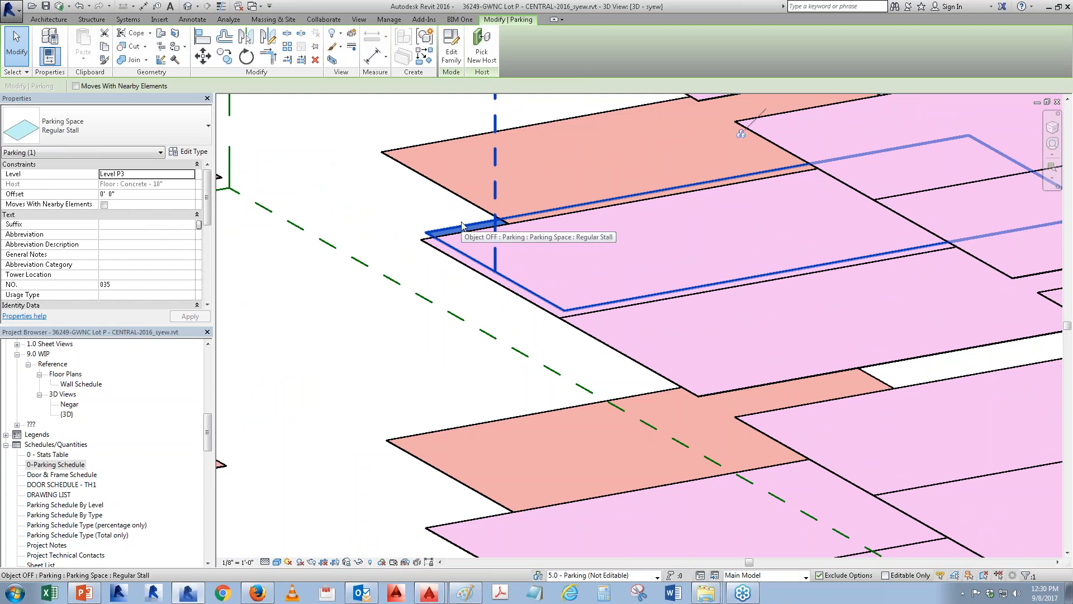
click(240, 231)
- Recheck the related warnings for the full parking model and show the Regular Stall with id 2826431 from Warning 1 again
scroll(391, 335, down, 4)
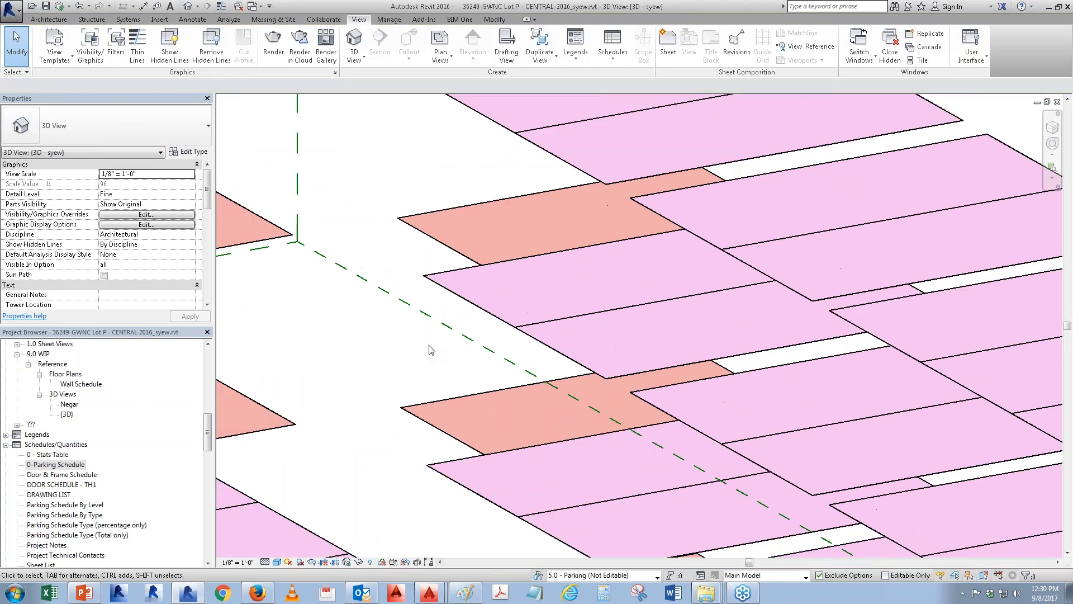
scroll(671, 268, down, 6)
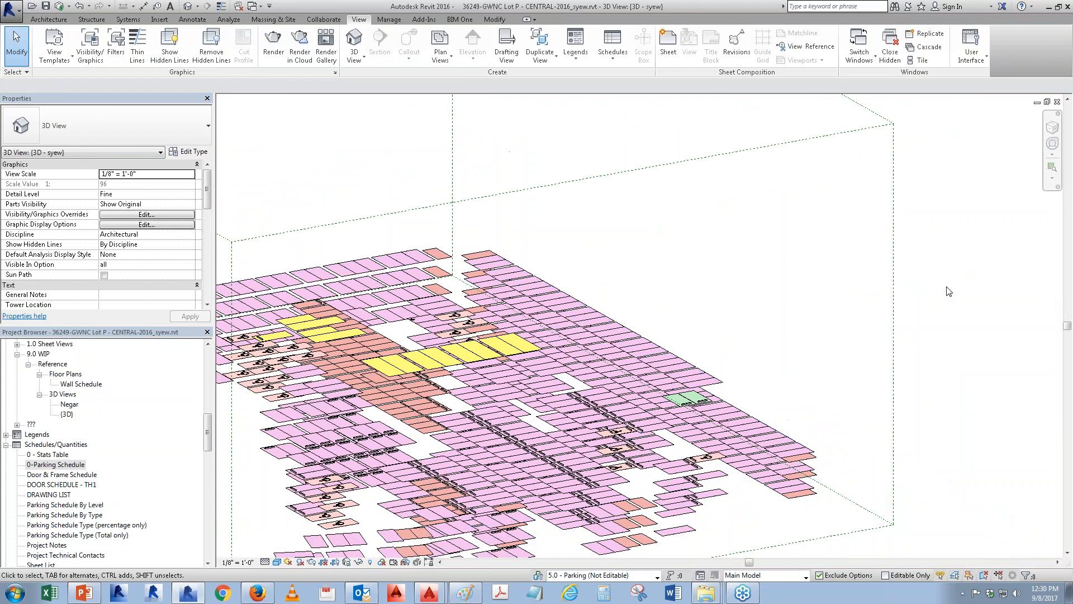
scroll(702, 292, down, 1)
drag(318, 241, 912, 574)
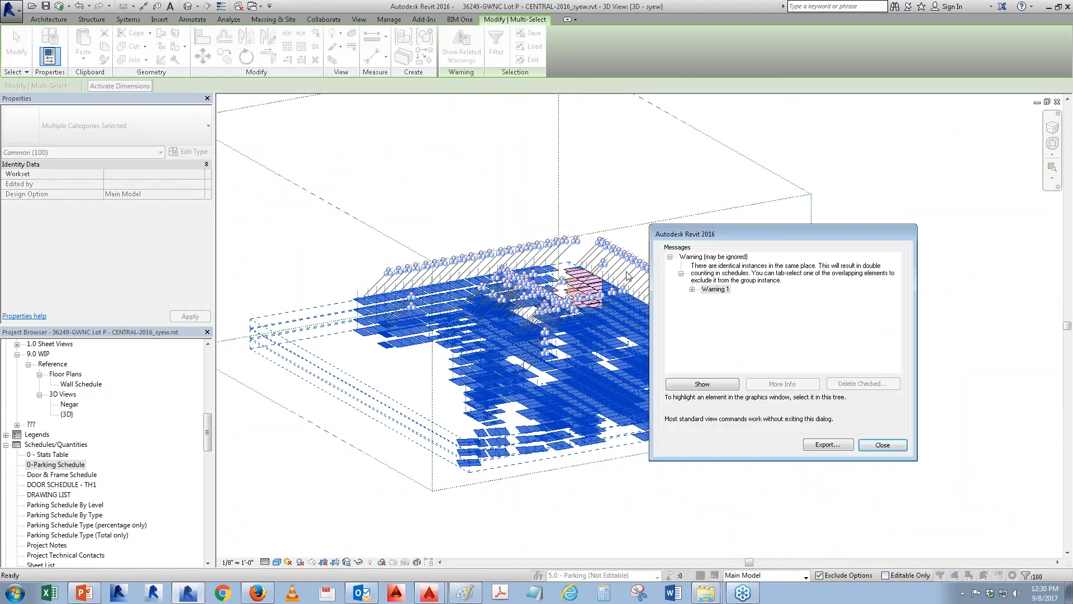
click(711, 289)
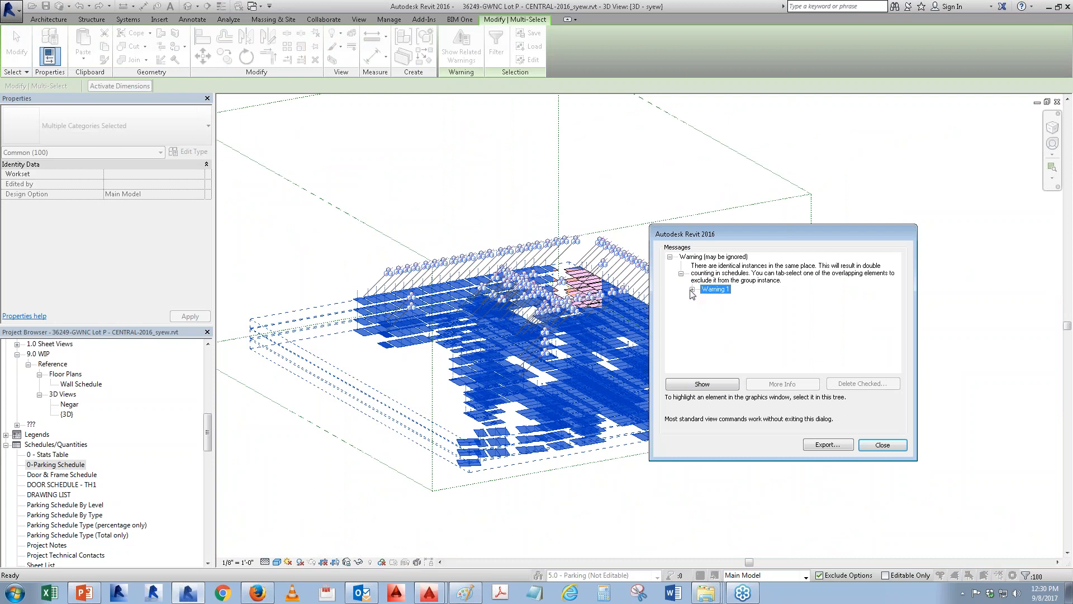
click(692, 289)
click(738, 300)
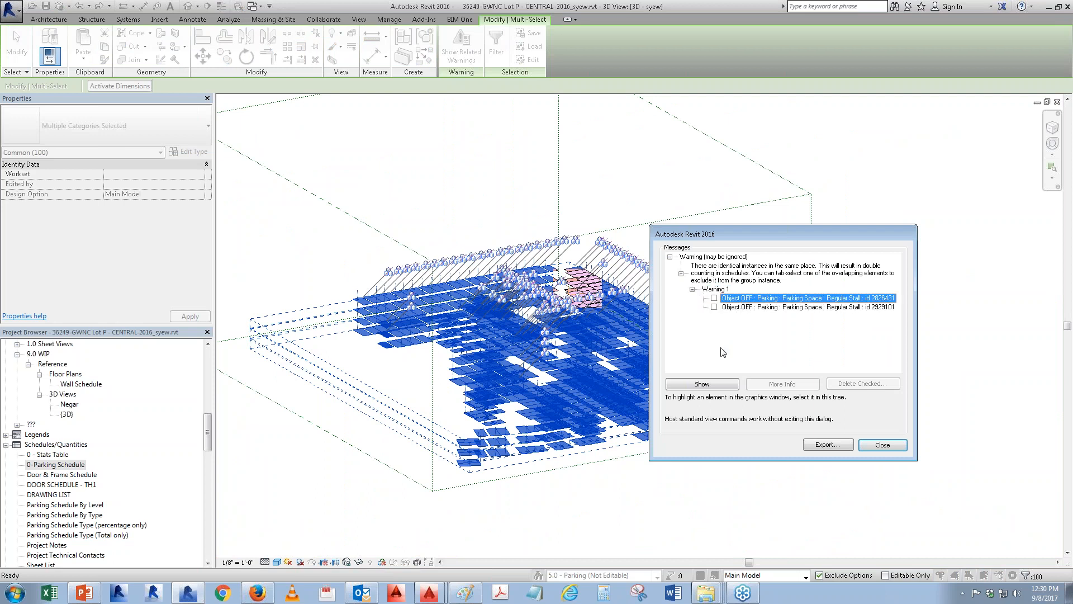
click(703, 384)
click(607, 339)
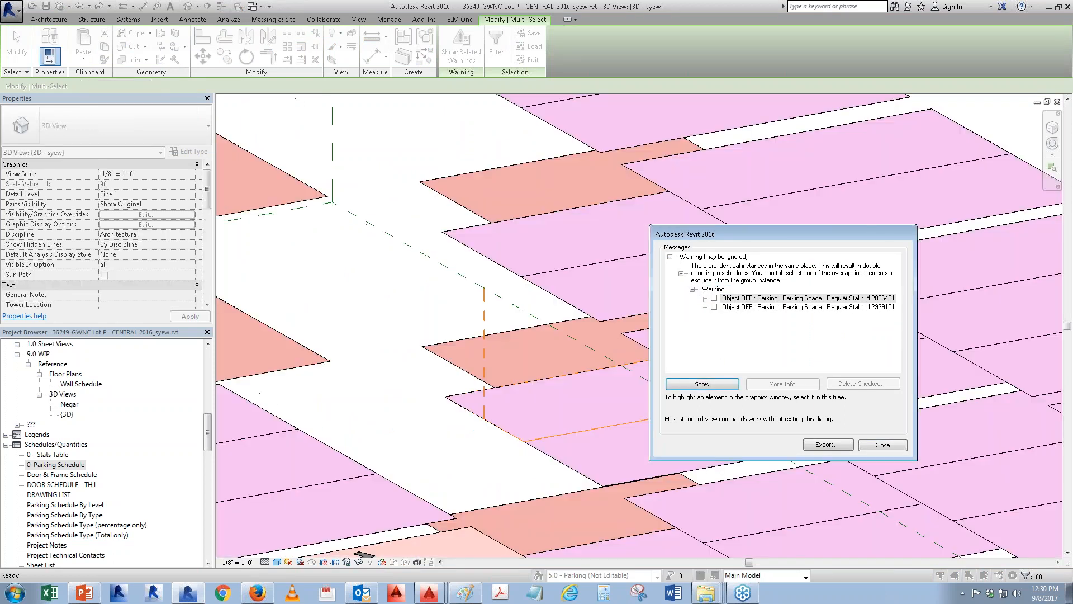
click(888, 445)
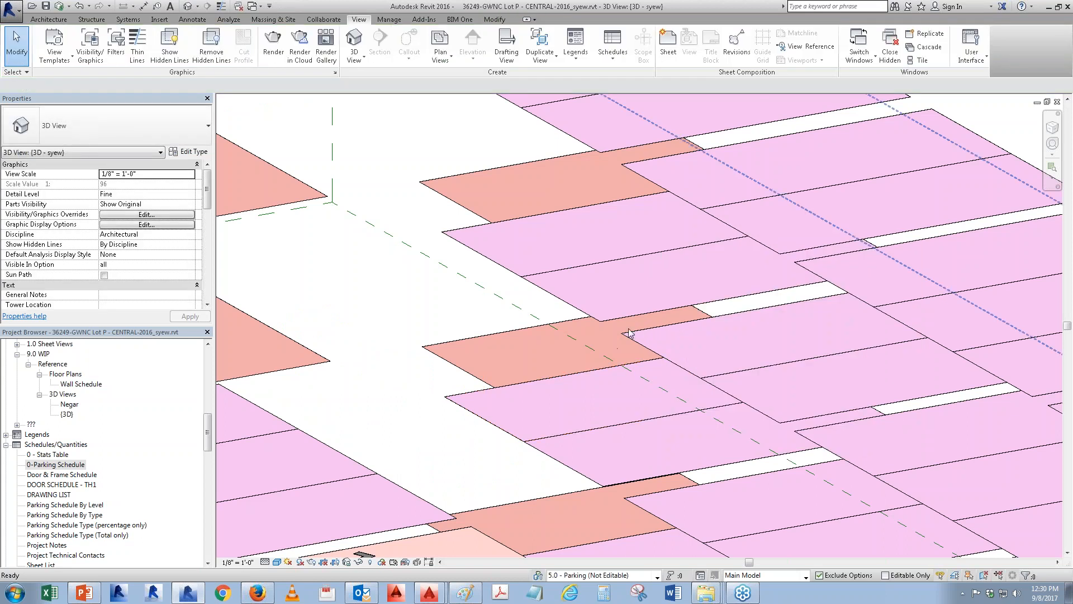
- Pick the single Regular Stall inside the Level P4 Parking Stalls - P4 & P5 group and try to delete it
click(618, 320)
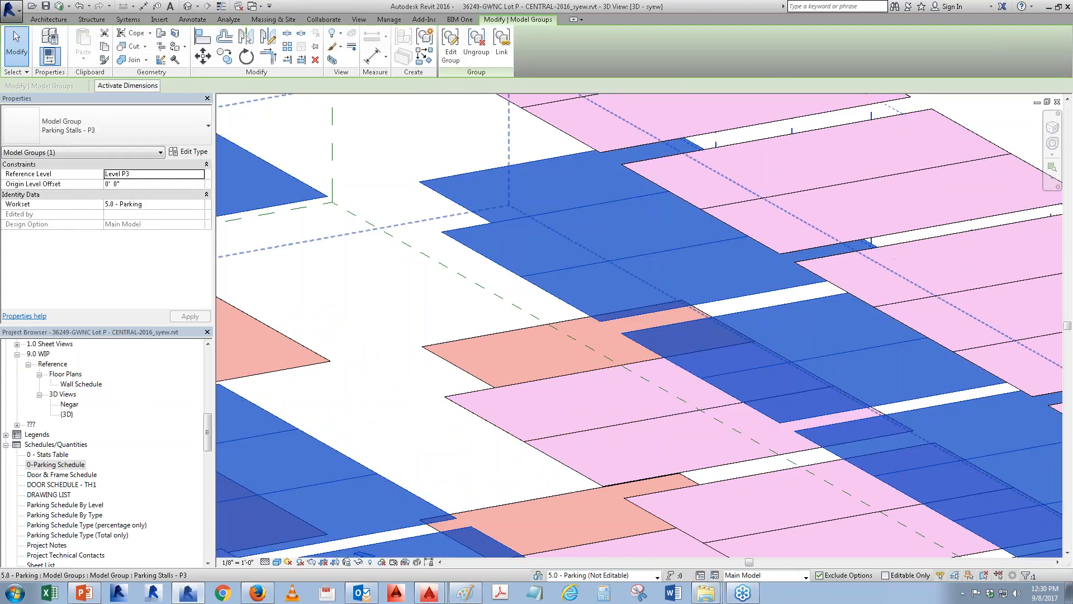
click(479, 423)
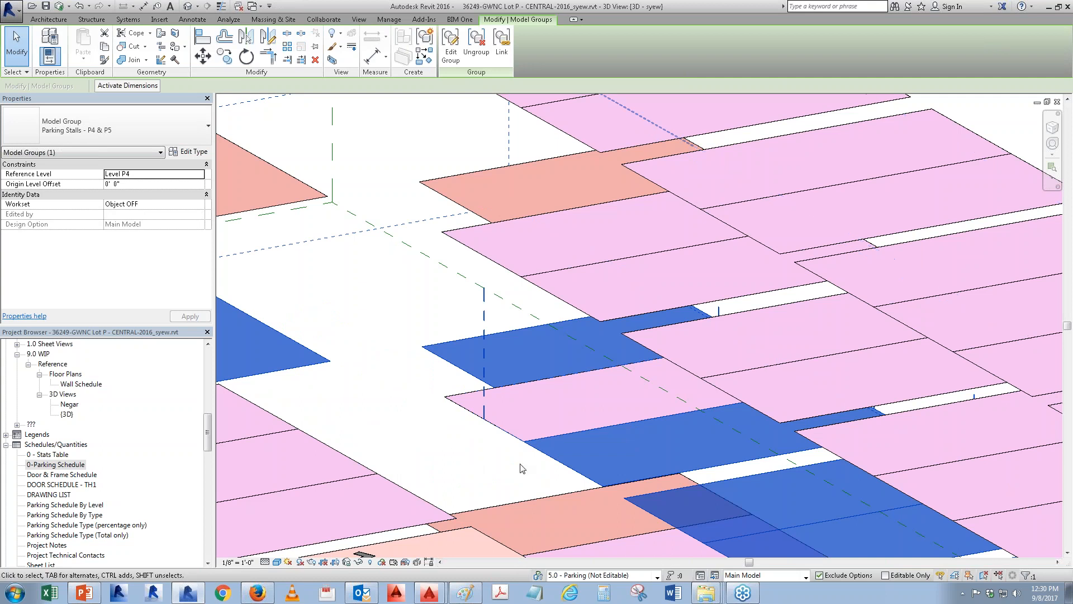
click(501, 433)
click(492, 429)
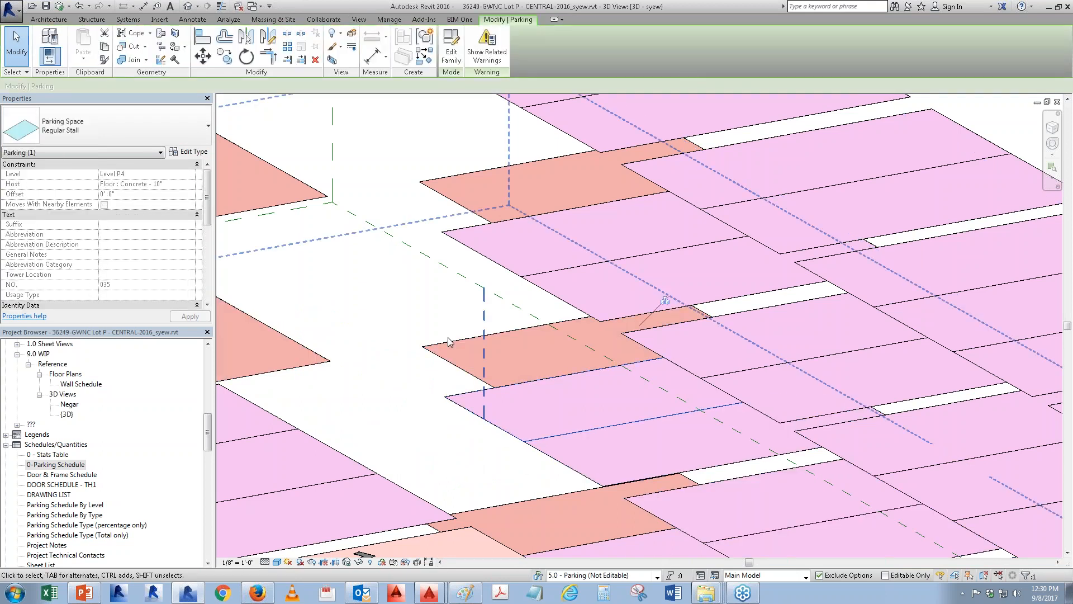
key(Delete)
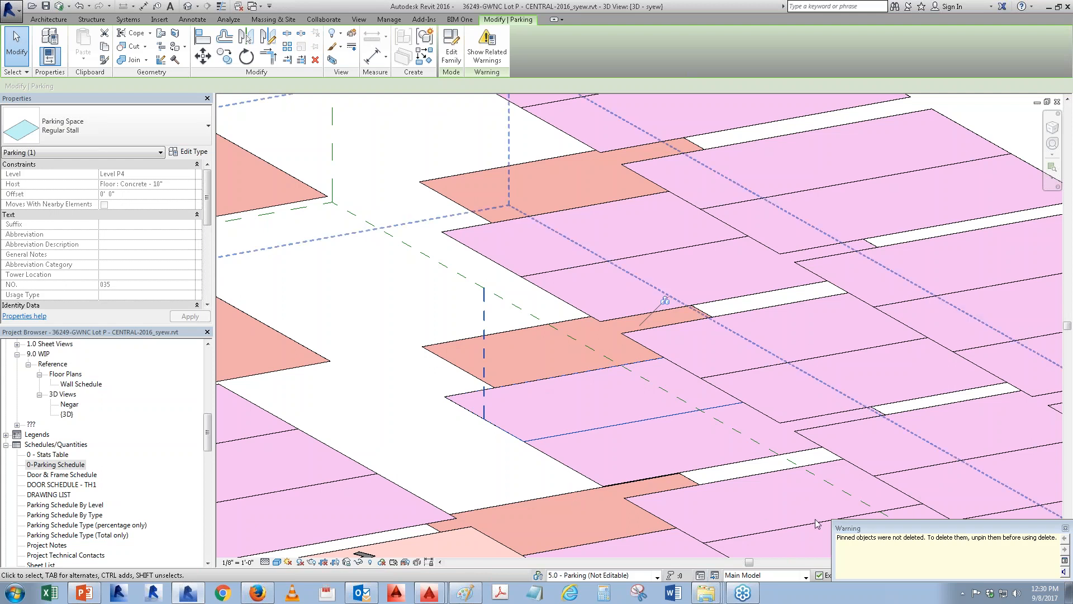
click(1065, 528)
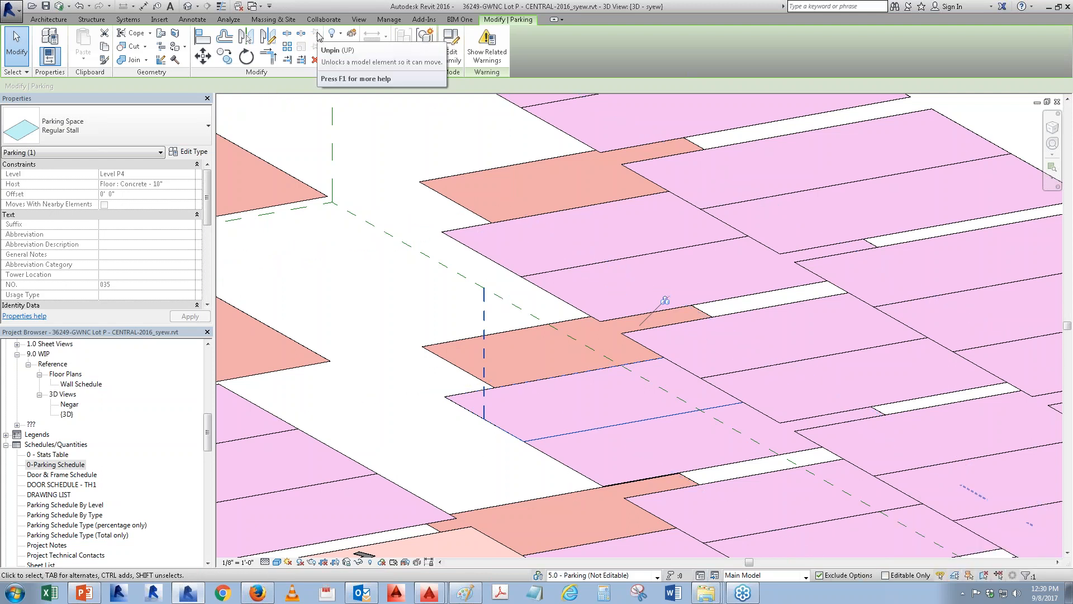
- Select the Parking Stalls - P4 & P5 model group on Level P4 and try to unpin it
click(513, 437)
click(513, 437)
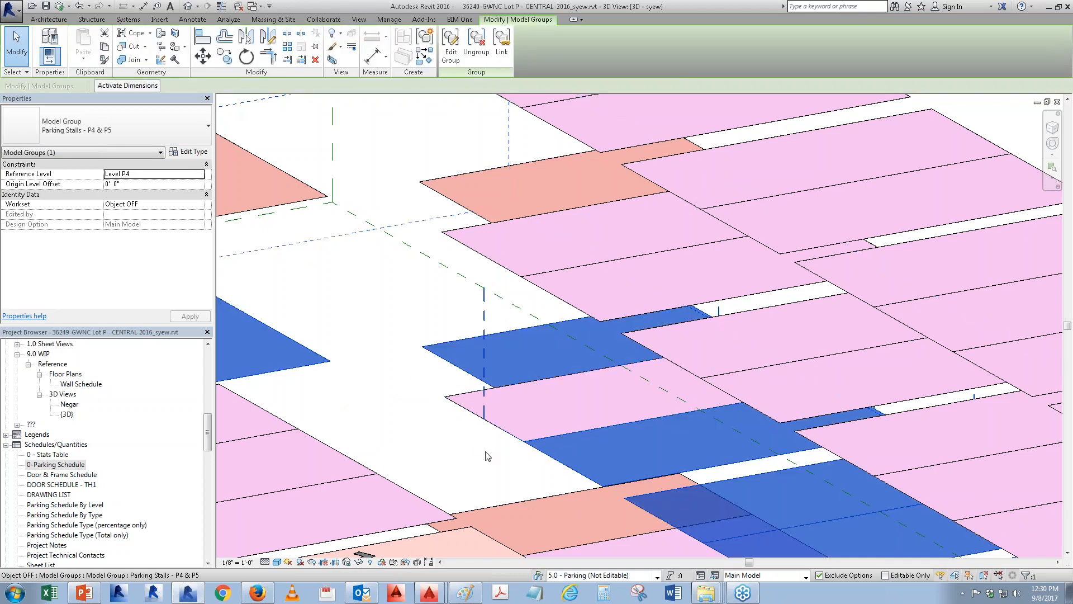
click(316, 46)
key(Escape)
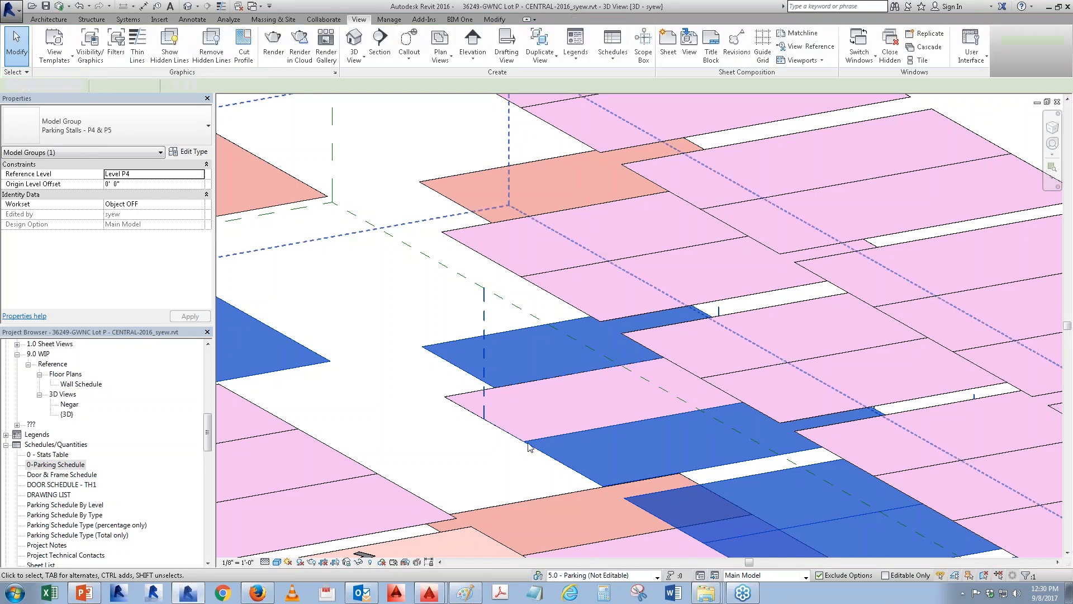
- Temporarily hide the selected parking stall groups to inspect the ungrouped stall among them, and reset the temporary hiding
click(528, 441)
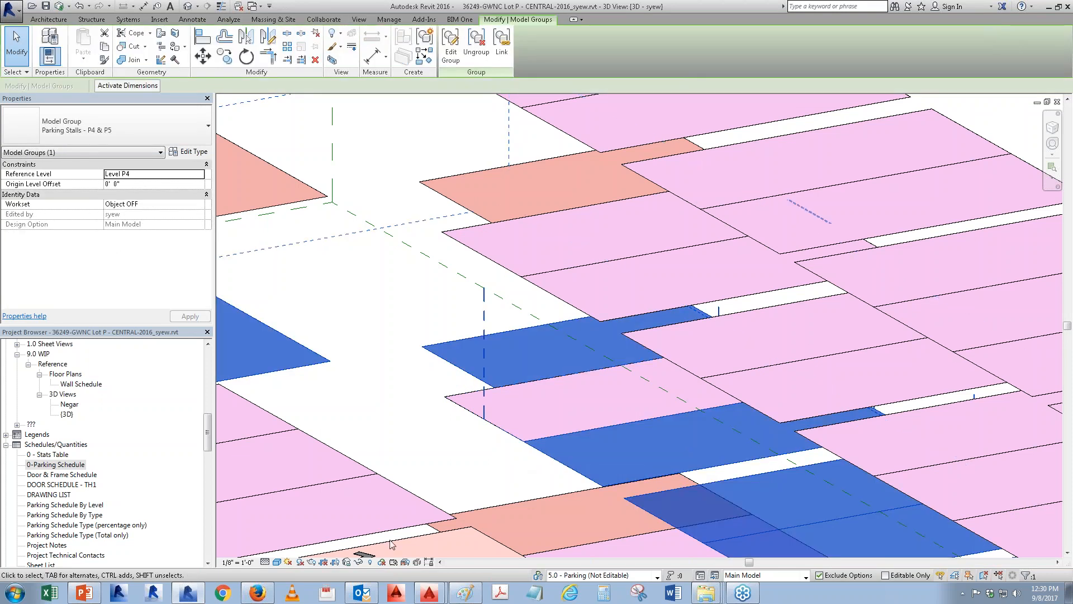
click(359, 562)
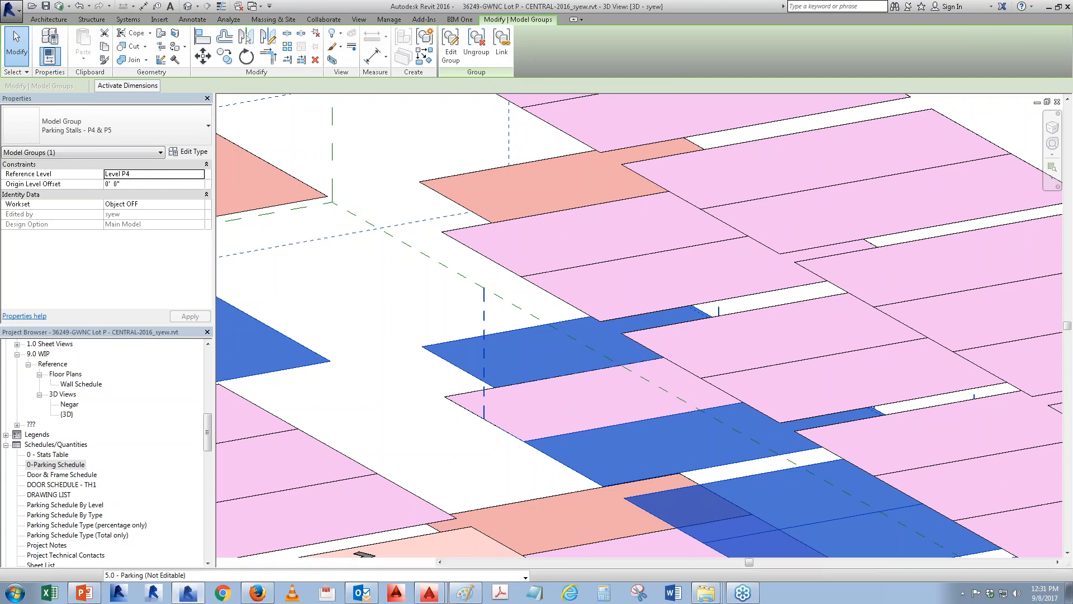
key(h)
key(h)
click(503, 425)
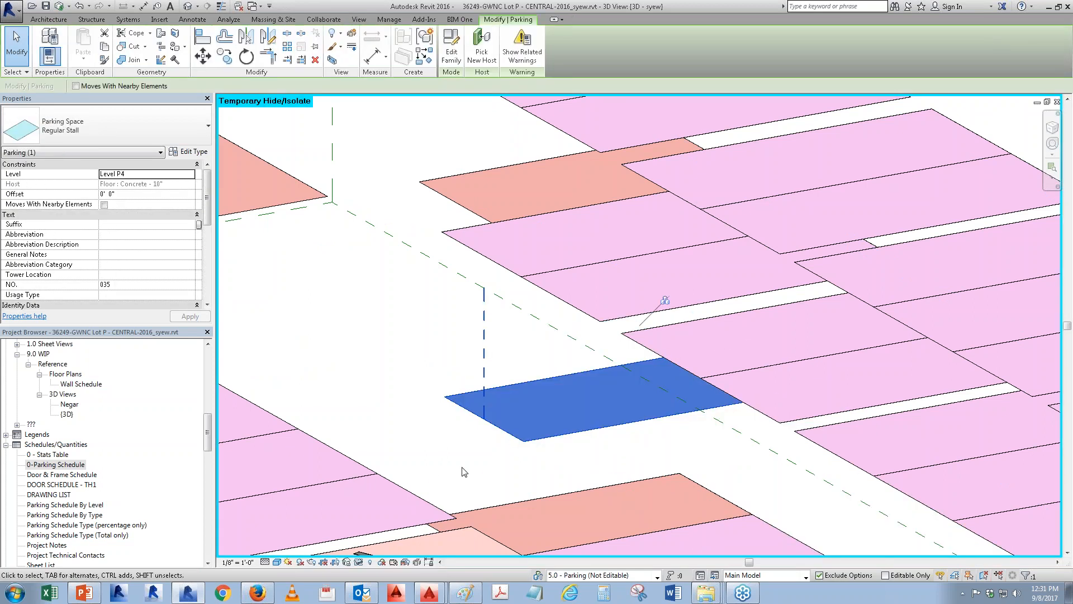
click(462, 471)
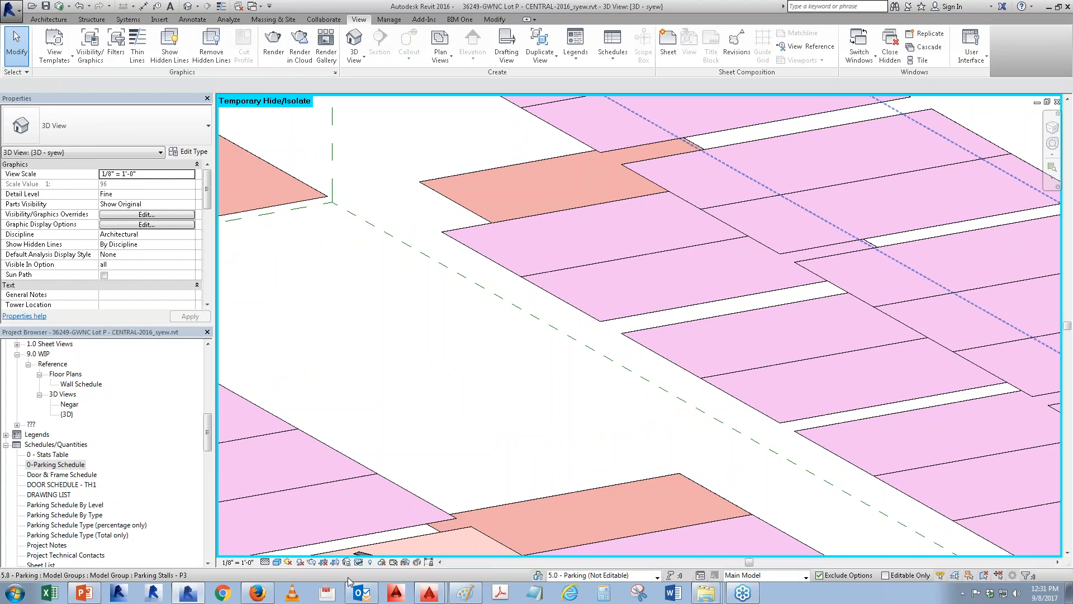
click(359, 561)
click(402, 550)
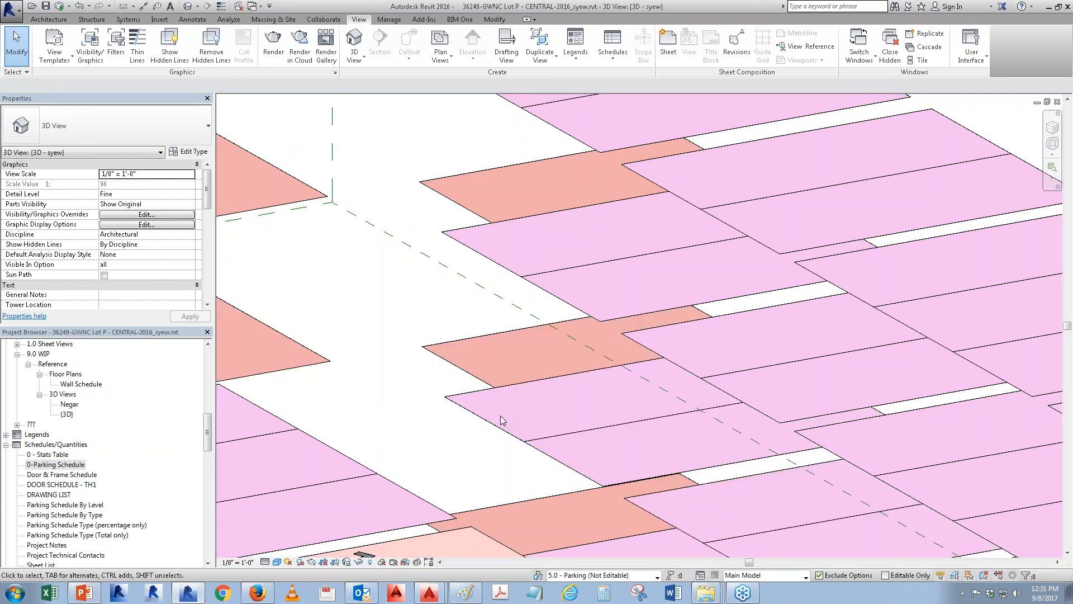
- Select the parking stalls on all levels in the 3D view to examine them, and clear the selection
scroll(518, 399, down, 10)
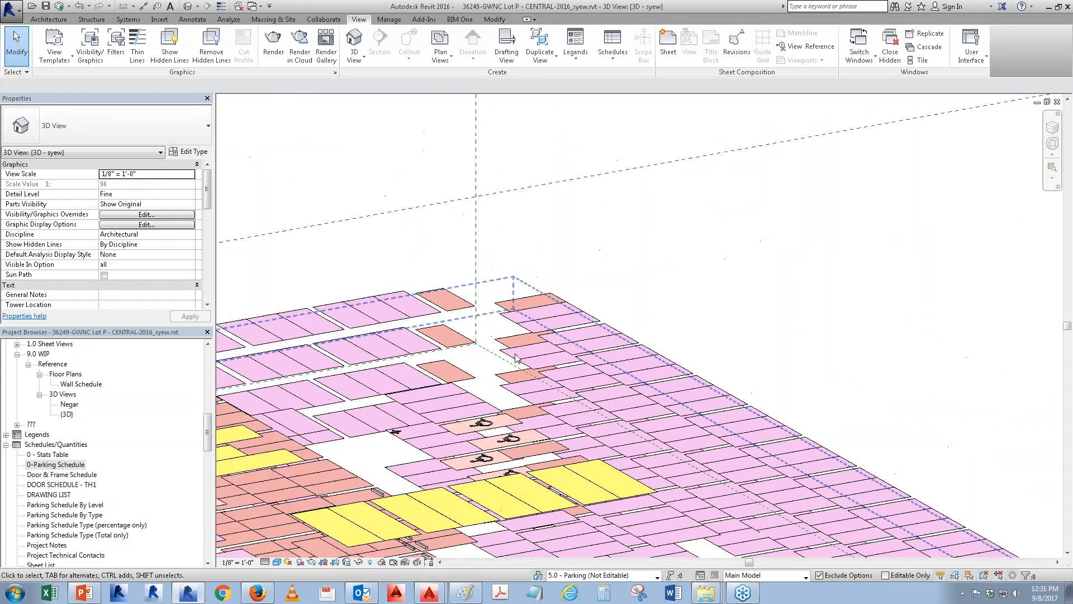
scroll(535, 334, down, 2)
drag(755, 521, 237, 261)
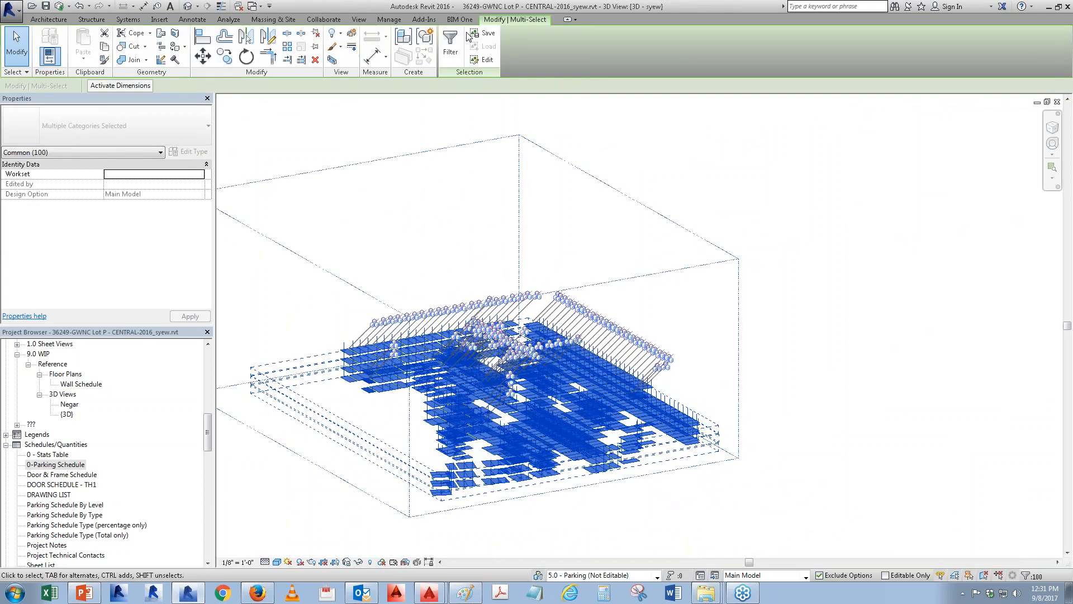
key(Escape)
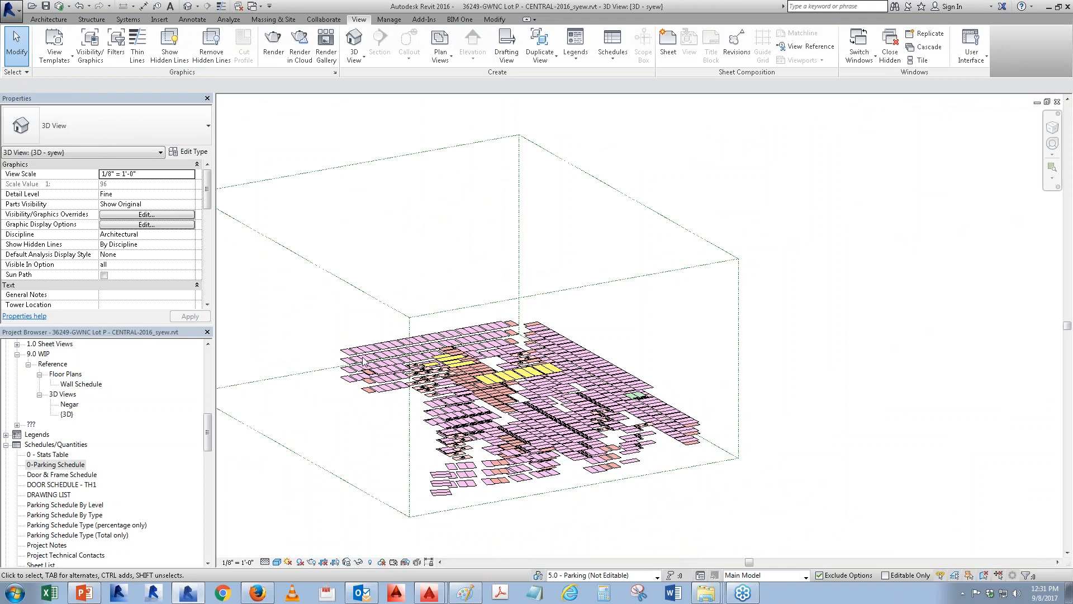
- Open the 0-Parking Schedule and its field settings
double_click(38, 466)
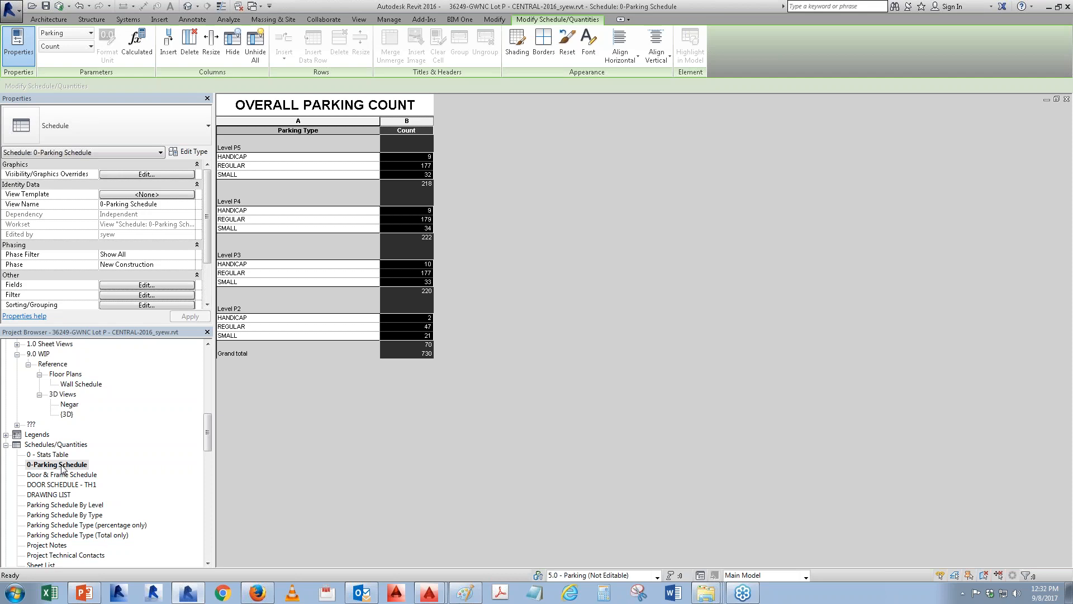
click(143, 285)
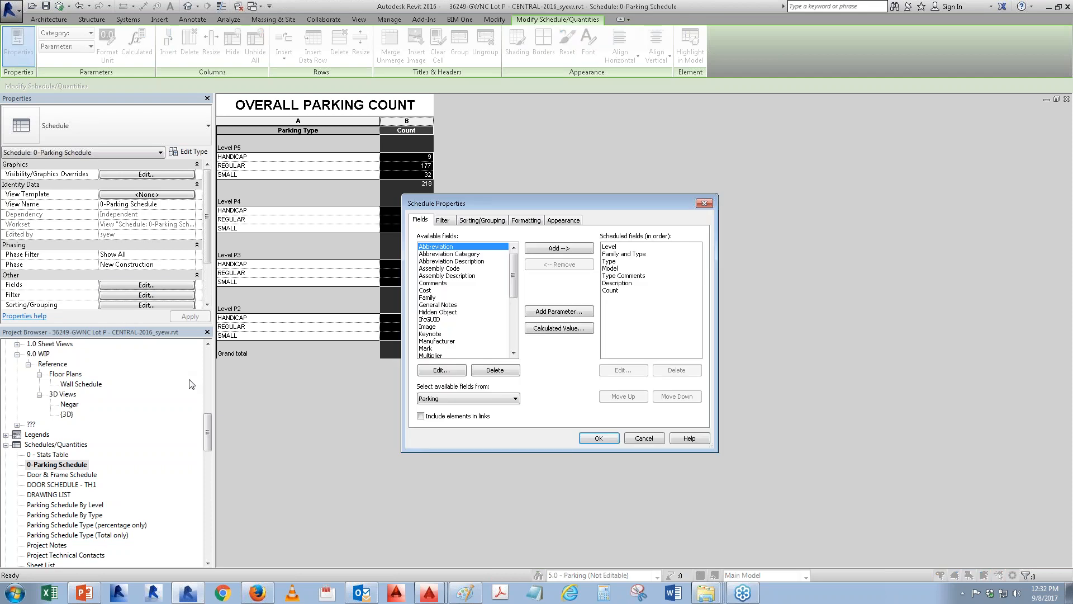
click(546, 330)
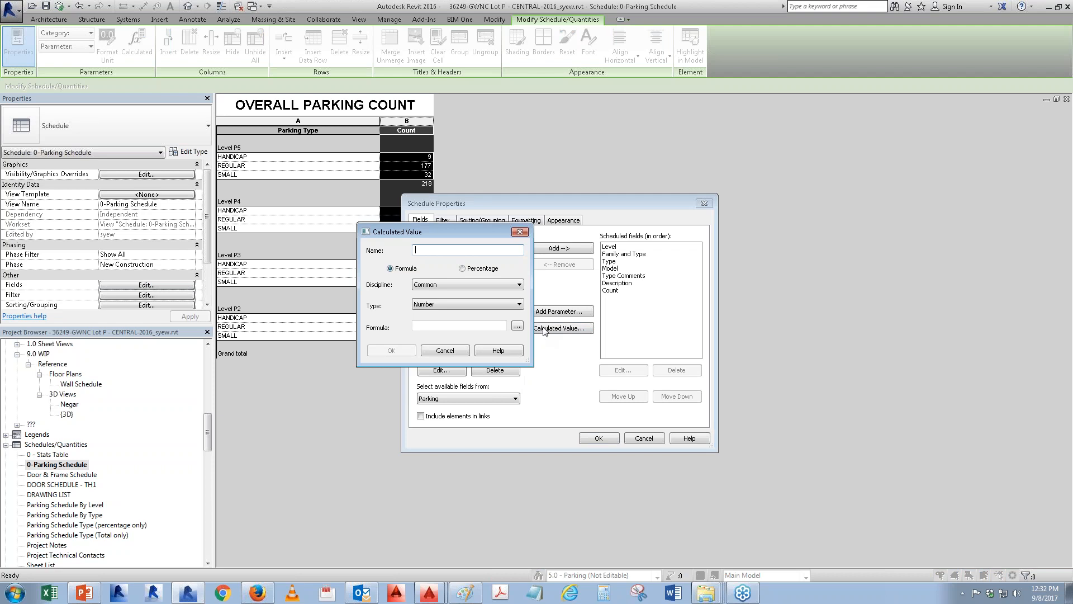
click(444, 306)
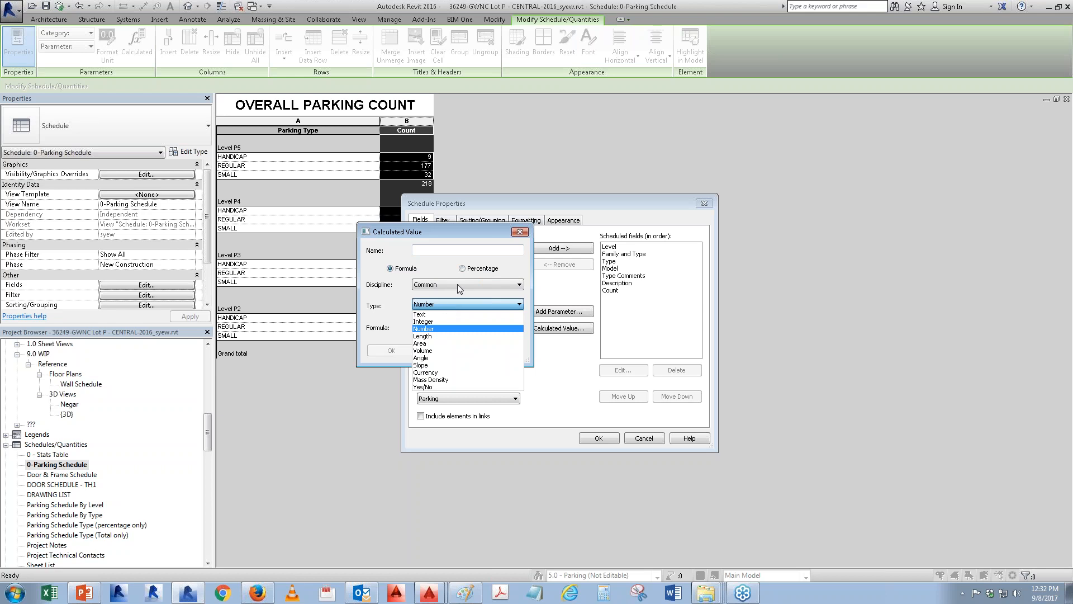
click(467, 270)
click(463, 268)
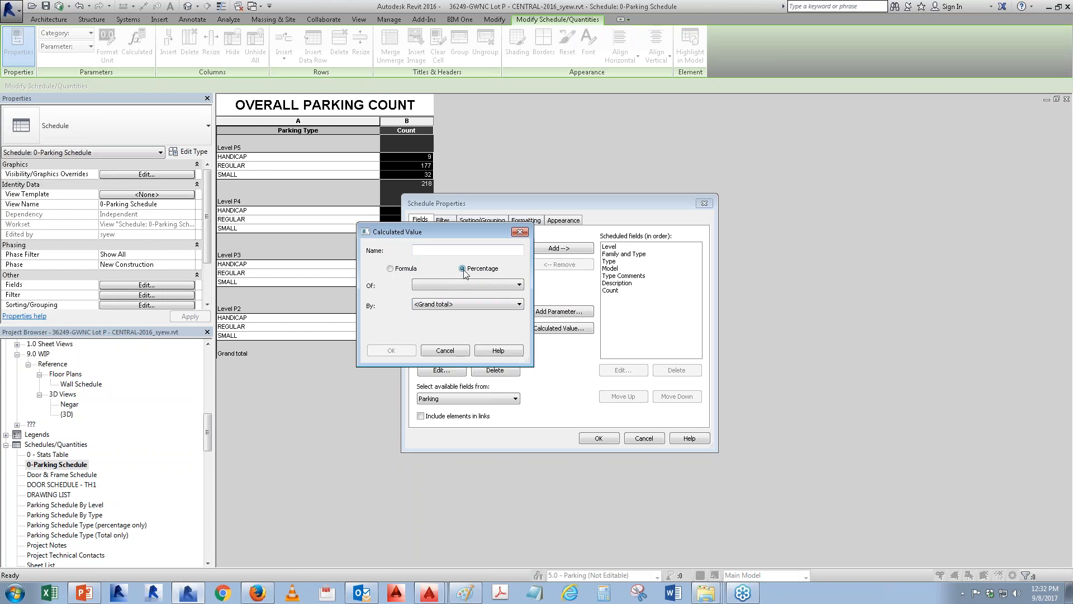
click(441, 286)
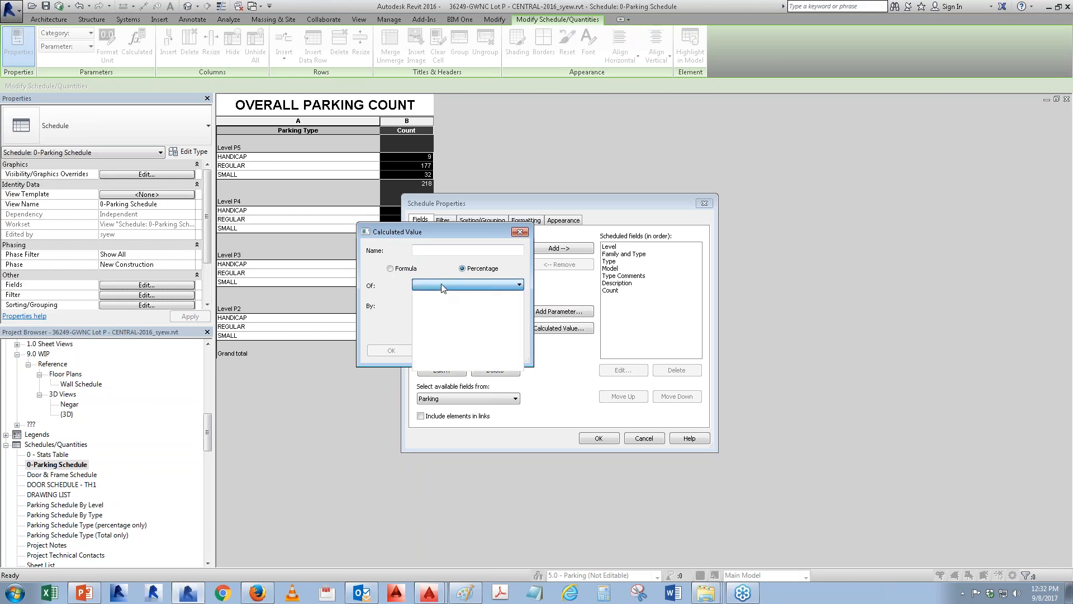
click(437, 273)
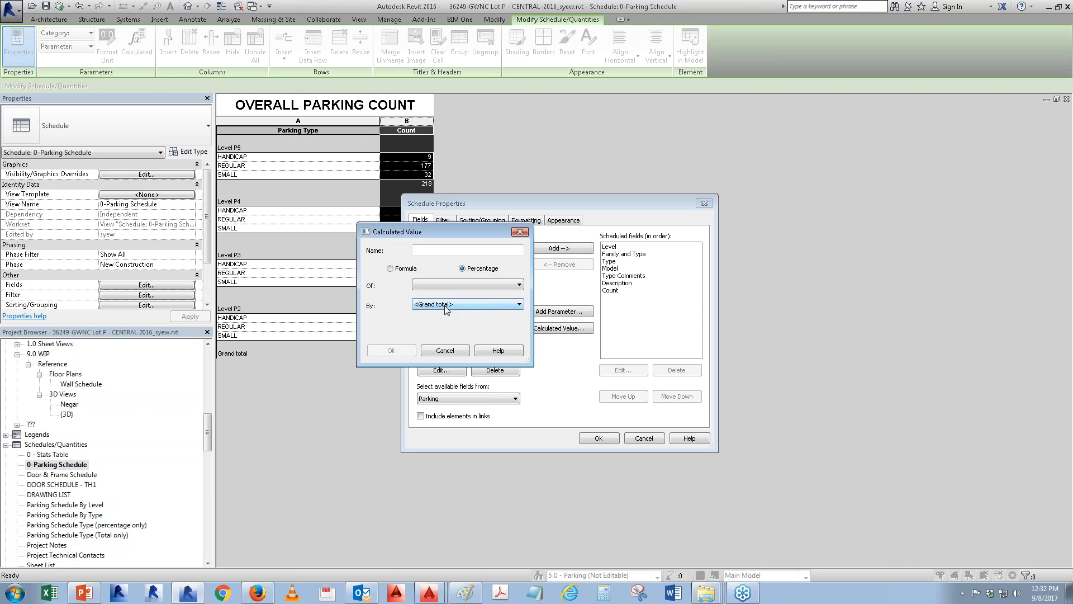
click(452, 285)
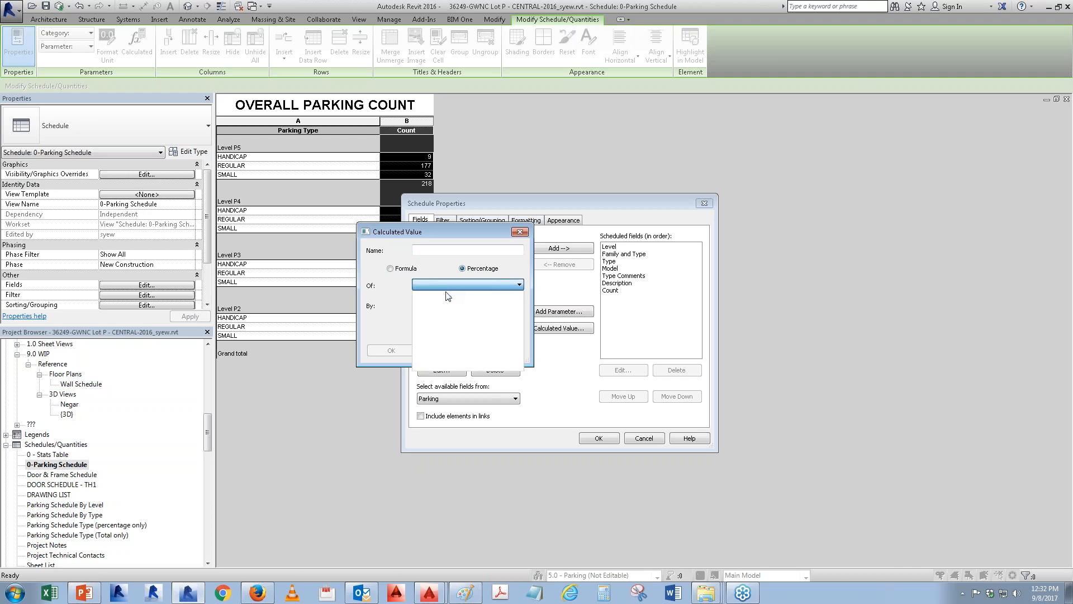
click(390, 303)
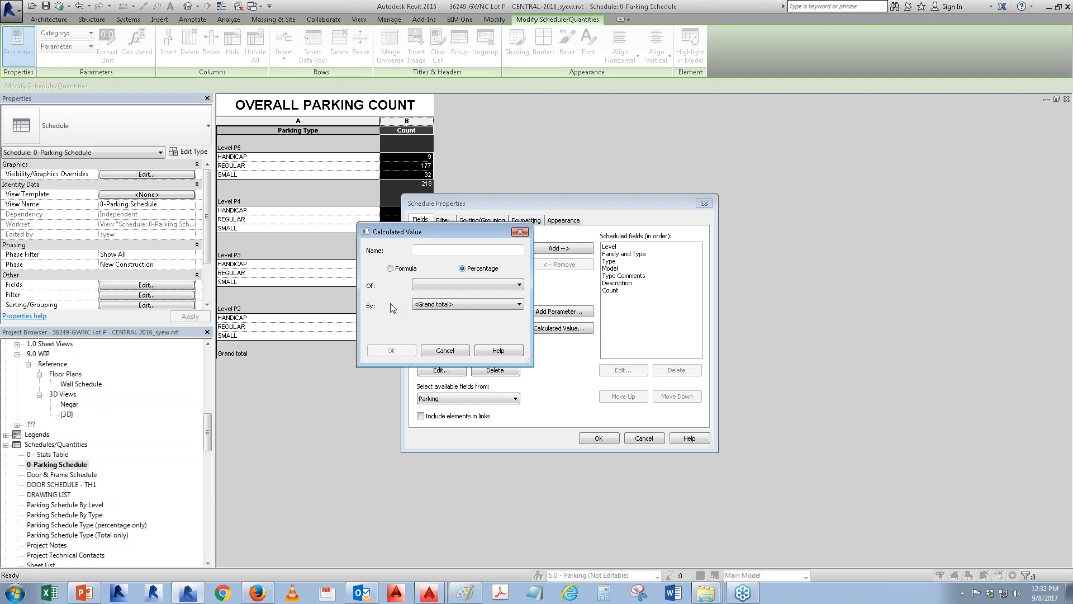
click(445, 349)
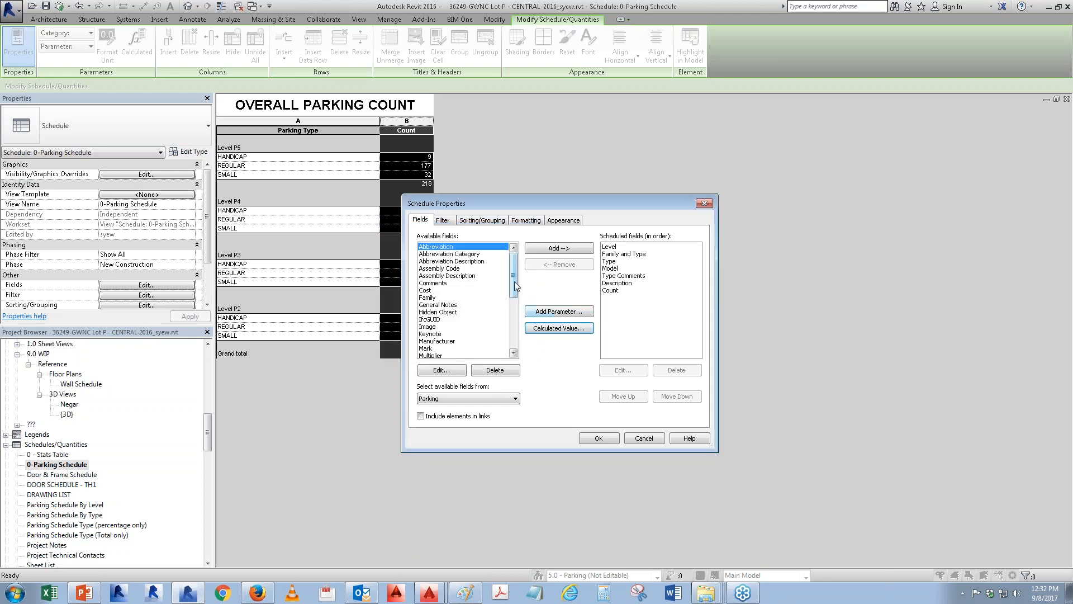
- Set up a new project parameter as a Type parameter of type Number, grouped under Other
click(559, 311)
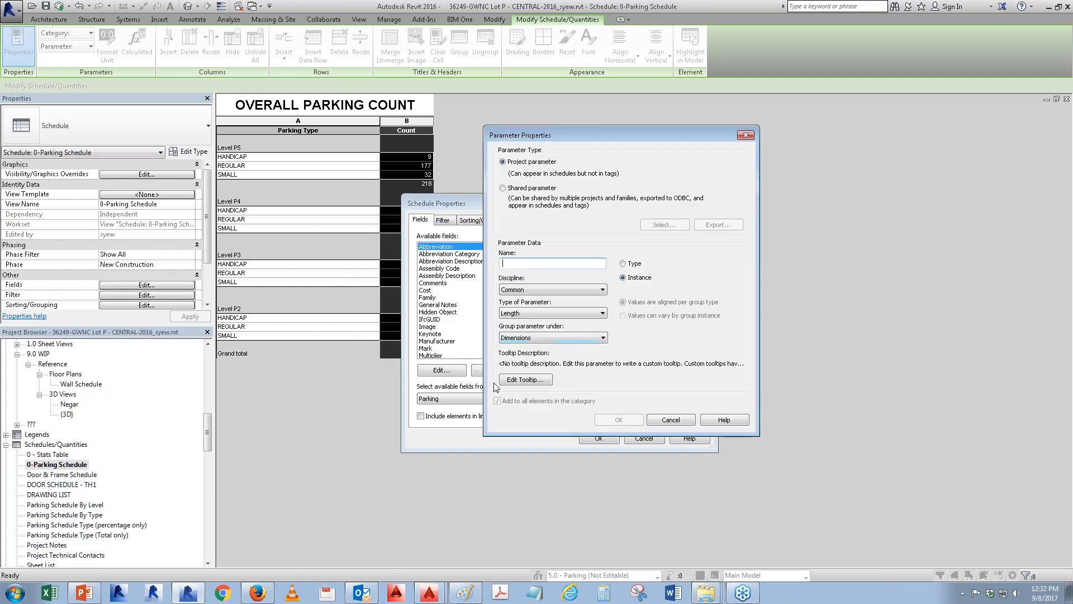
click(532, 316)
click(523, 339)
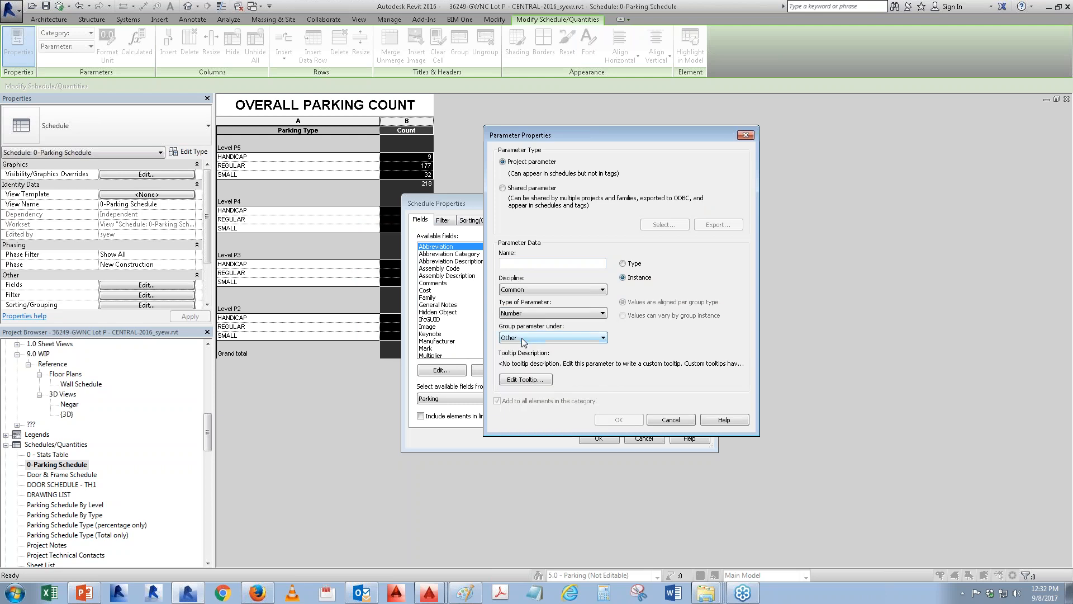
click(627, 264)
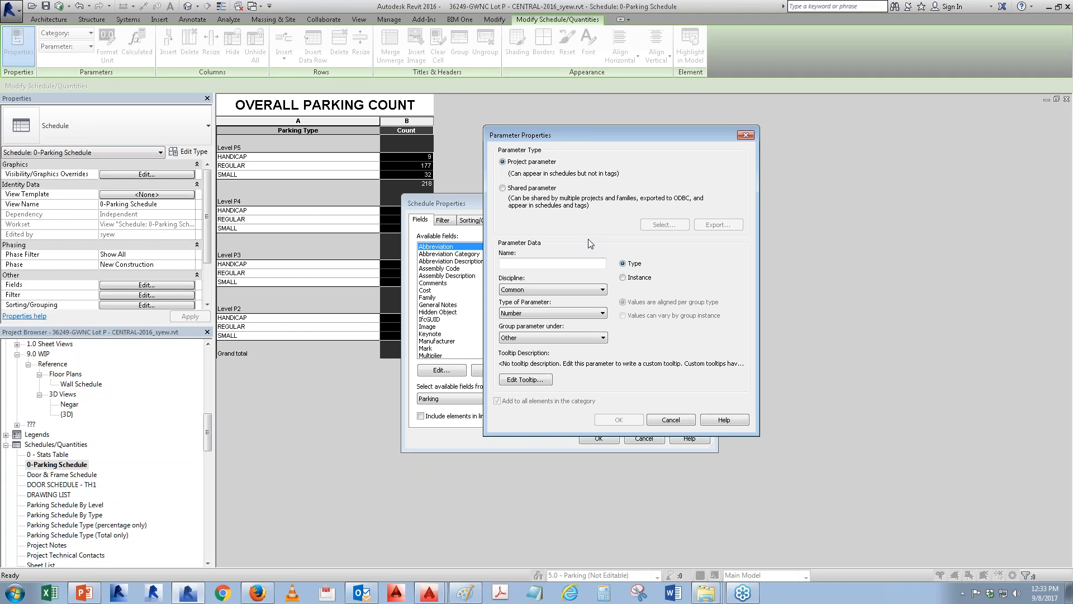
- Name the new parameter Object Count and try to create it, keeping the Number type and Other group
click(520, 262)
text(overa)
key(BackSpace)
key(BackSpace)
key(BackSpace)
key(BackSpace)
key(BackSpace)
text(Object)
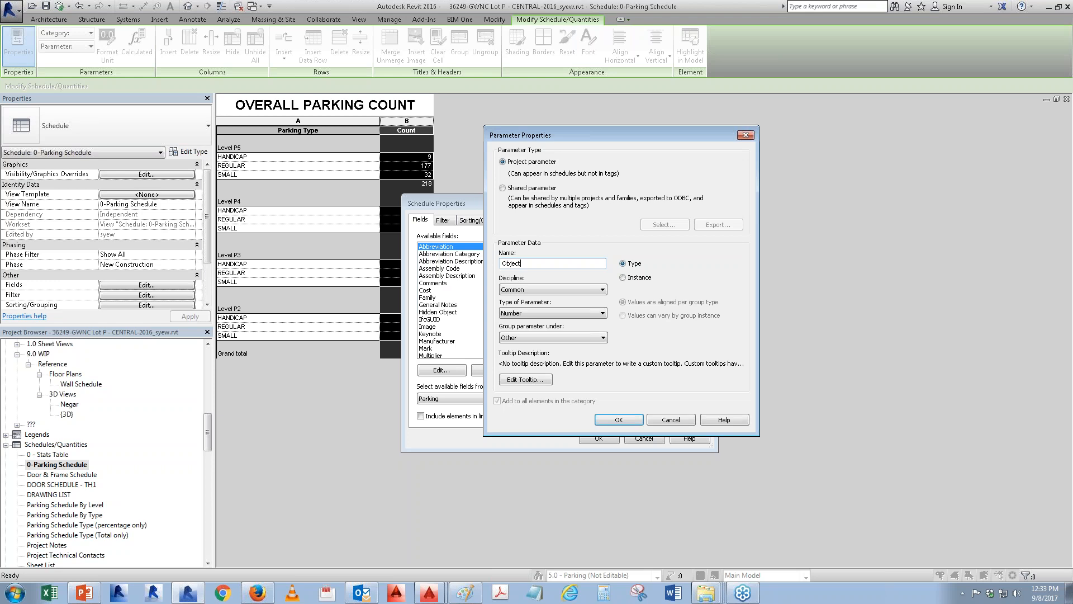
text(Count)
click(528, 313)
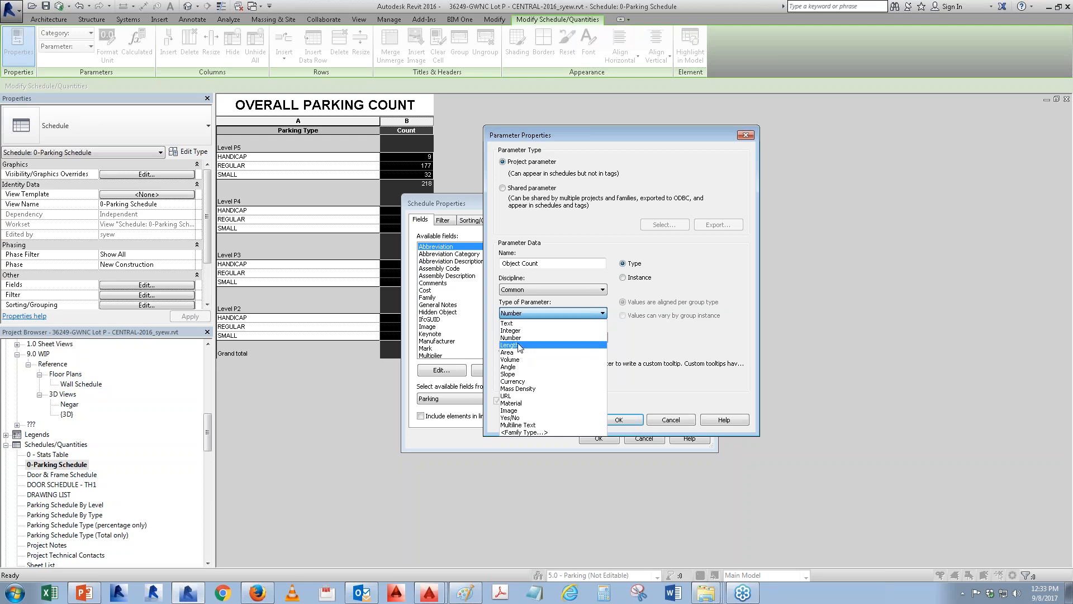
click(520, 339)
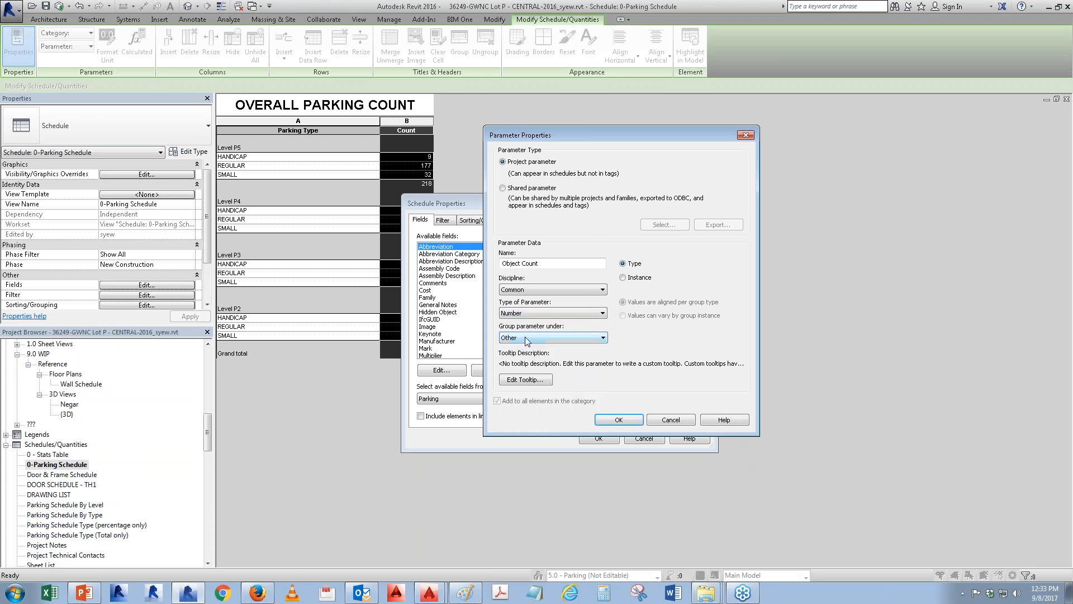
click(609, 423)
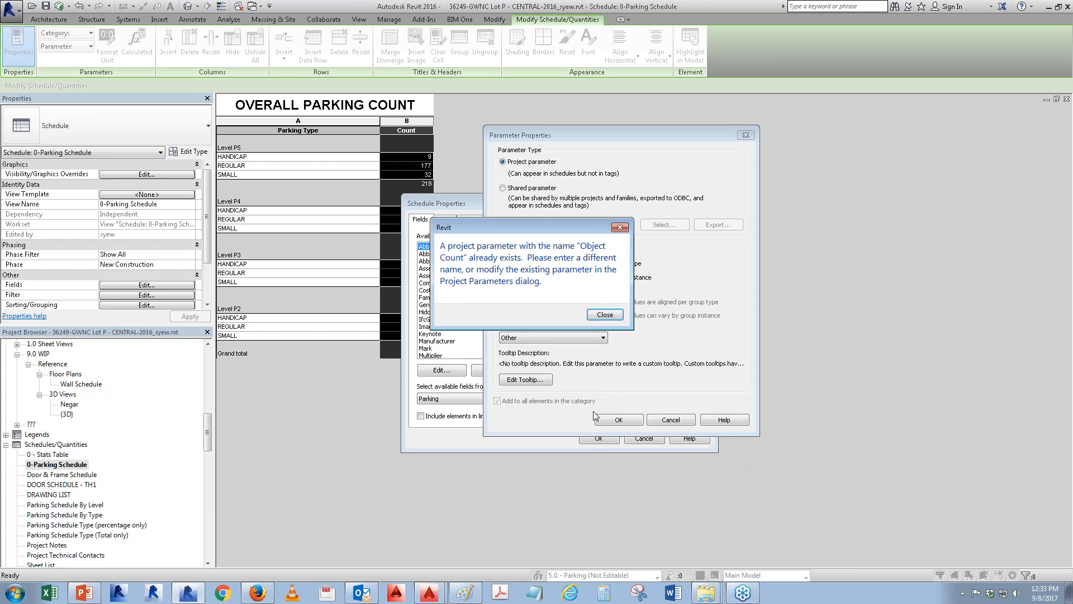
click(618, 227)
click(670, 420)
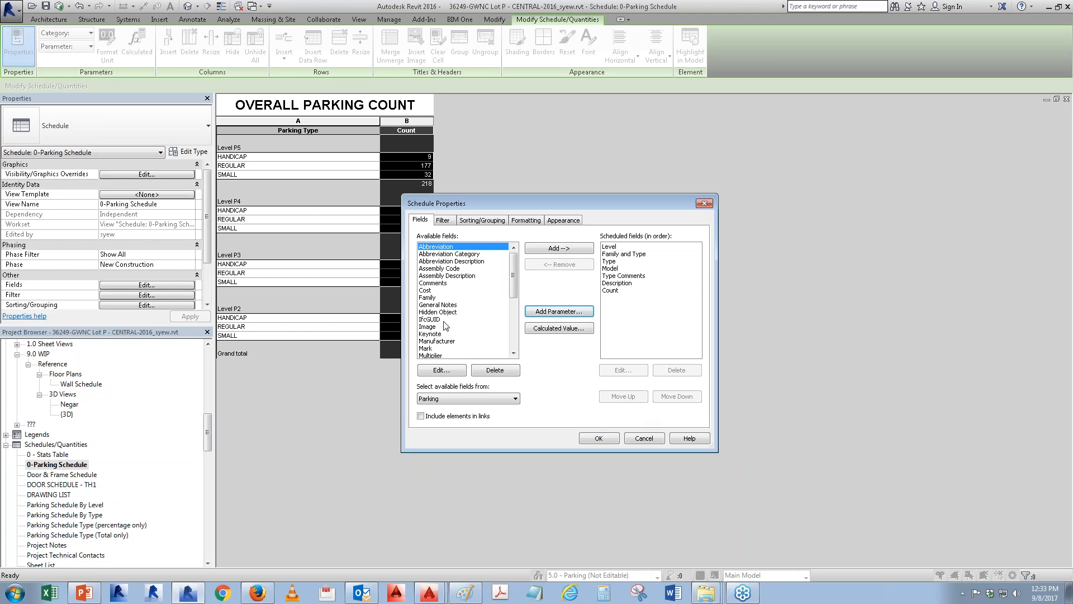
- Add the existing Object Count field to the parking schedule's scheduled fields and apply the change
click(427, 298)
scroll(437, 323, down, 2)
scroll(438, 322, down, 3)
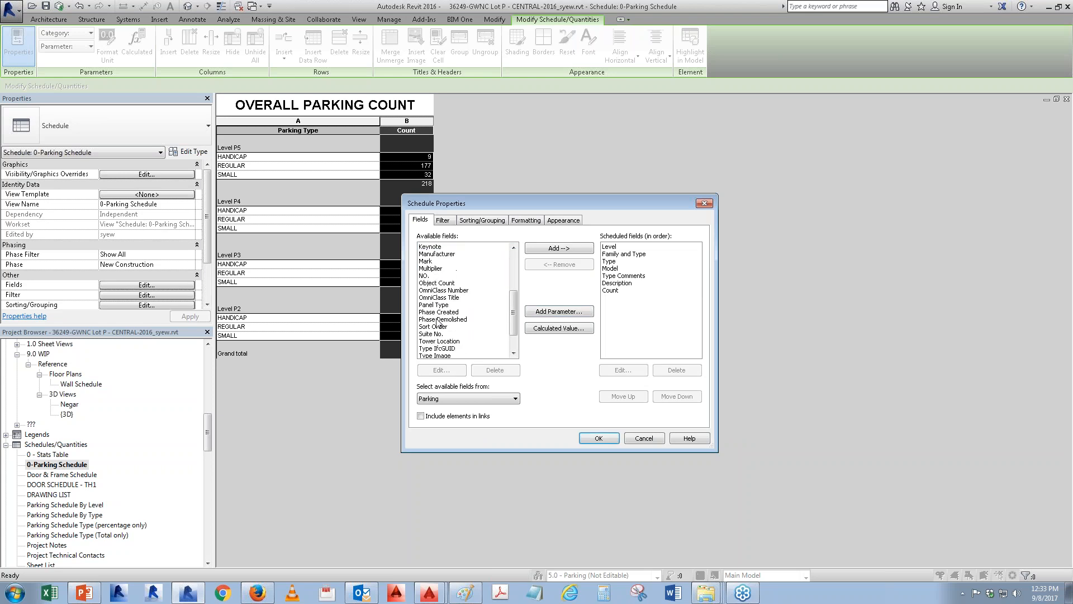
click(441, 261)
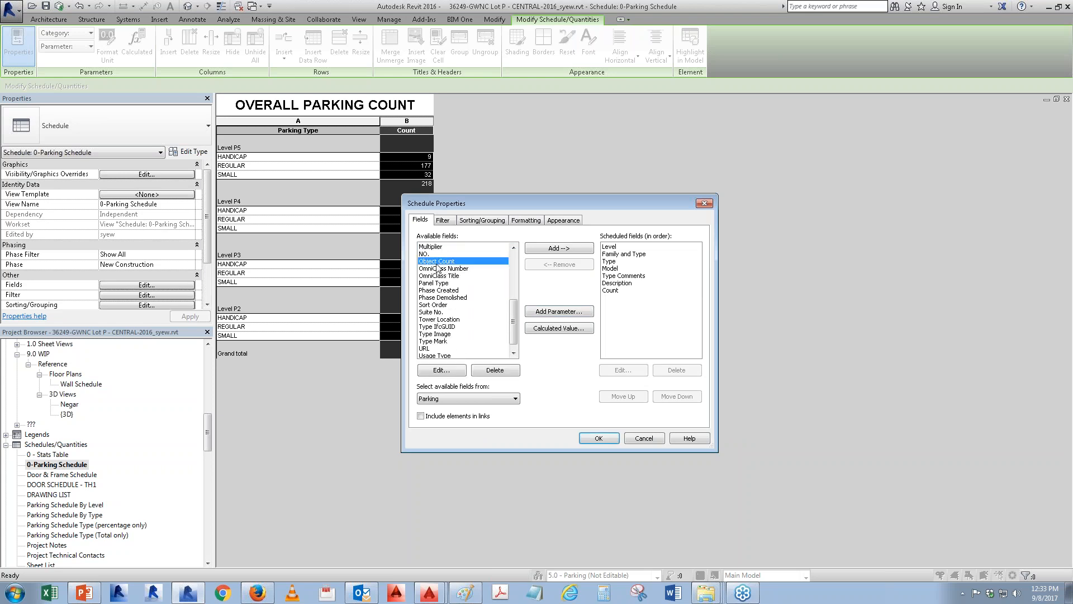
click(551, 249)
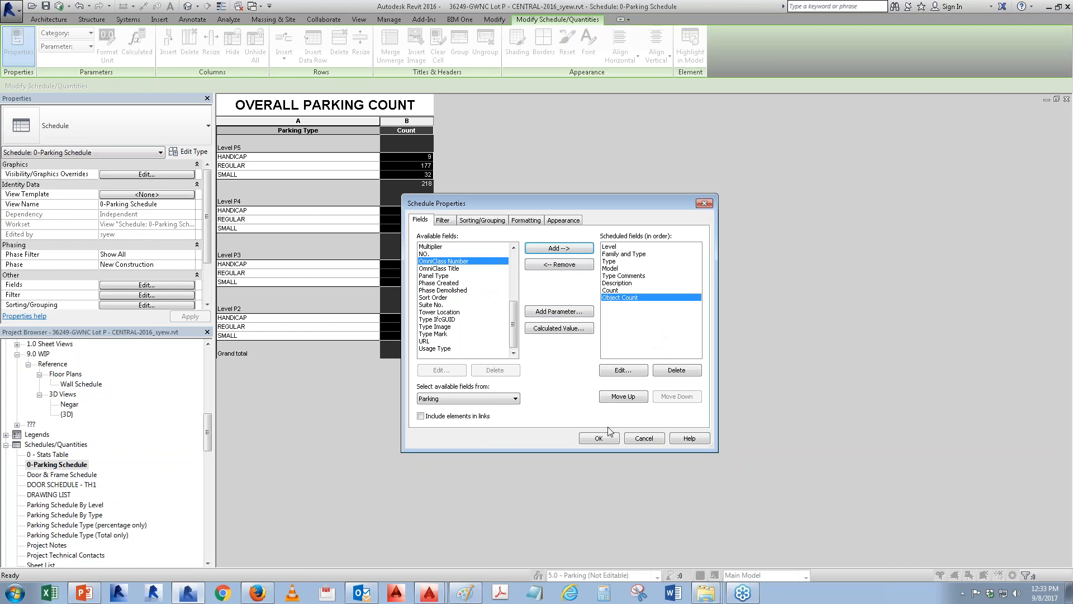
click(598, 438)
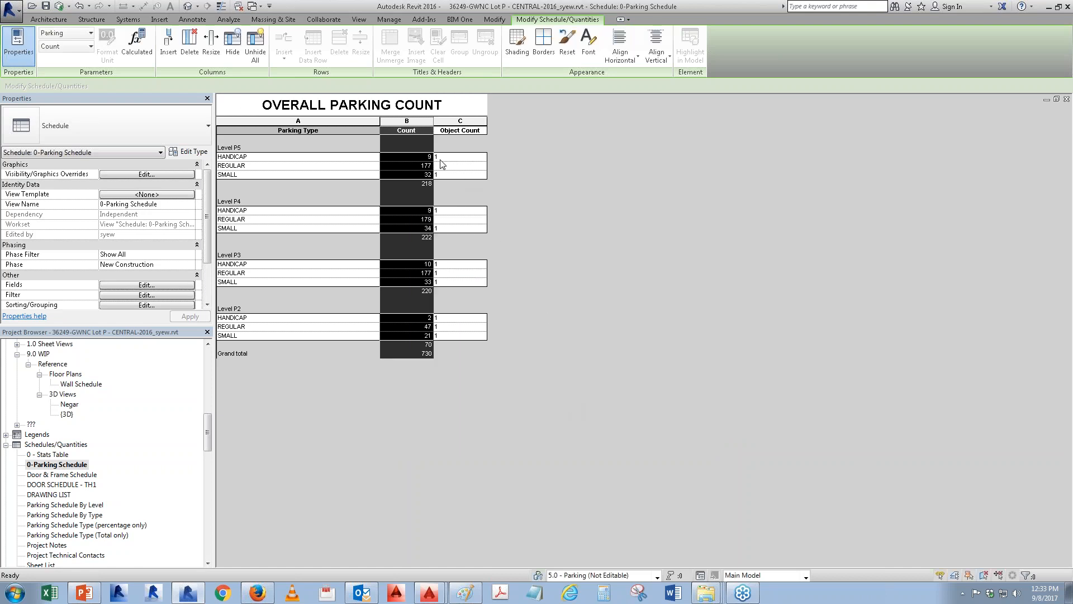
- Try to set the Object Count of the Level P4 REGULAR row to 1
click(449, 219)
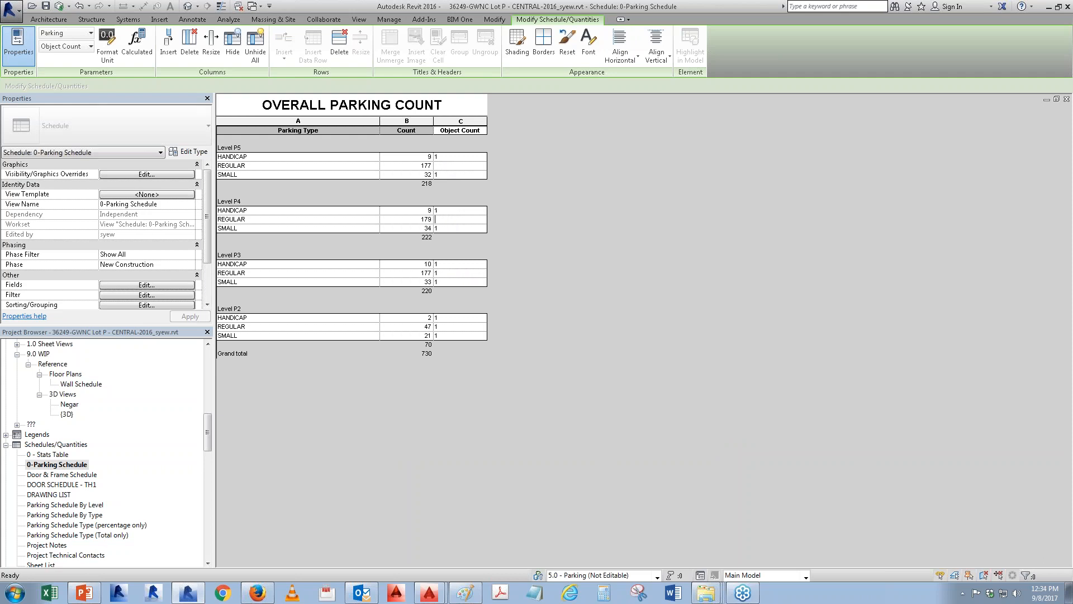
text(1)
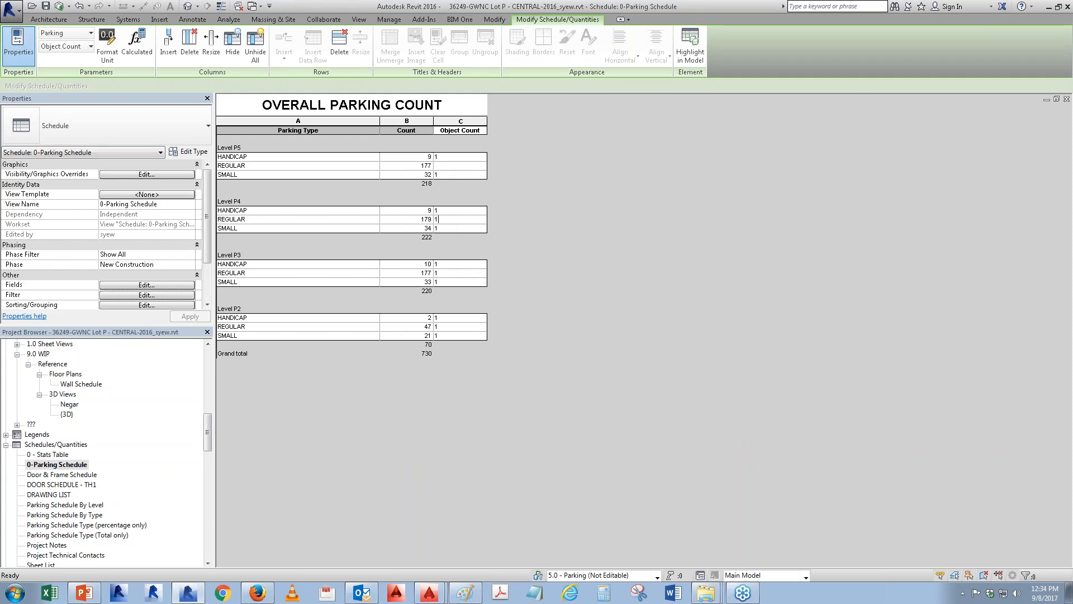
key(Return)
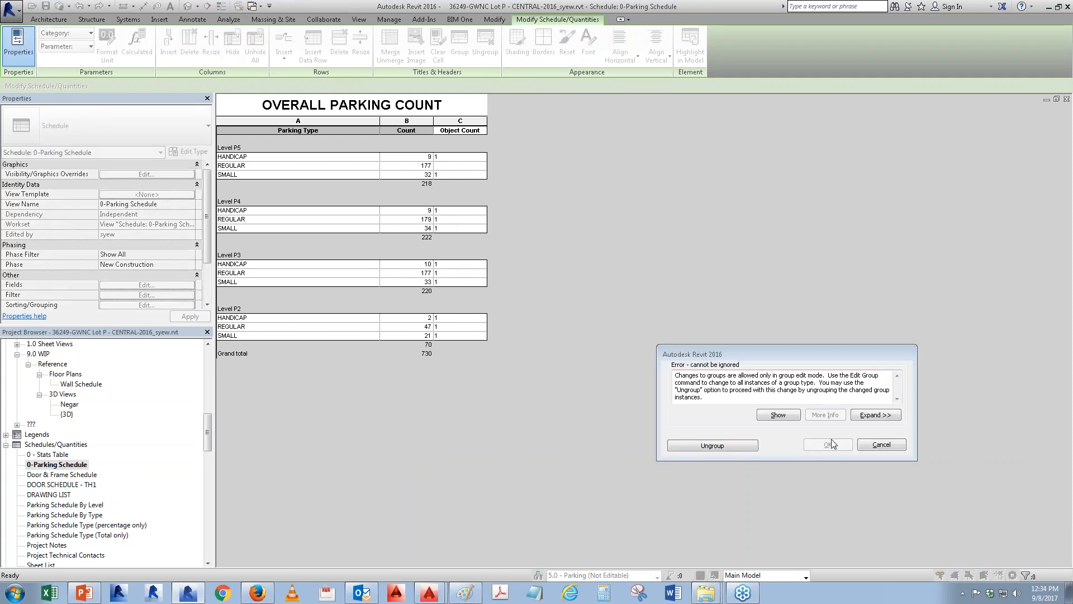
click(881, 445)
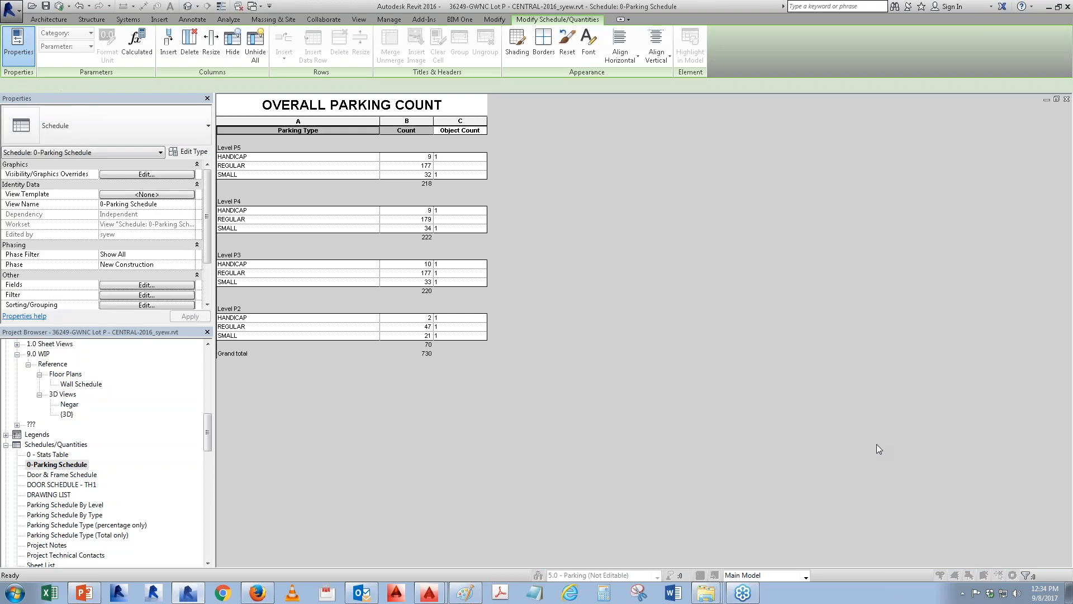
- Inspect the Object Count field's parameter properties in the parking schedule, checking whether it is a type or instance parameter
click(144, 285)
click(611, 297)
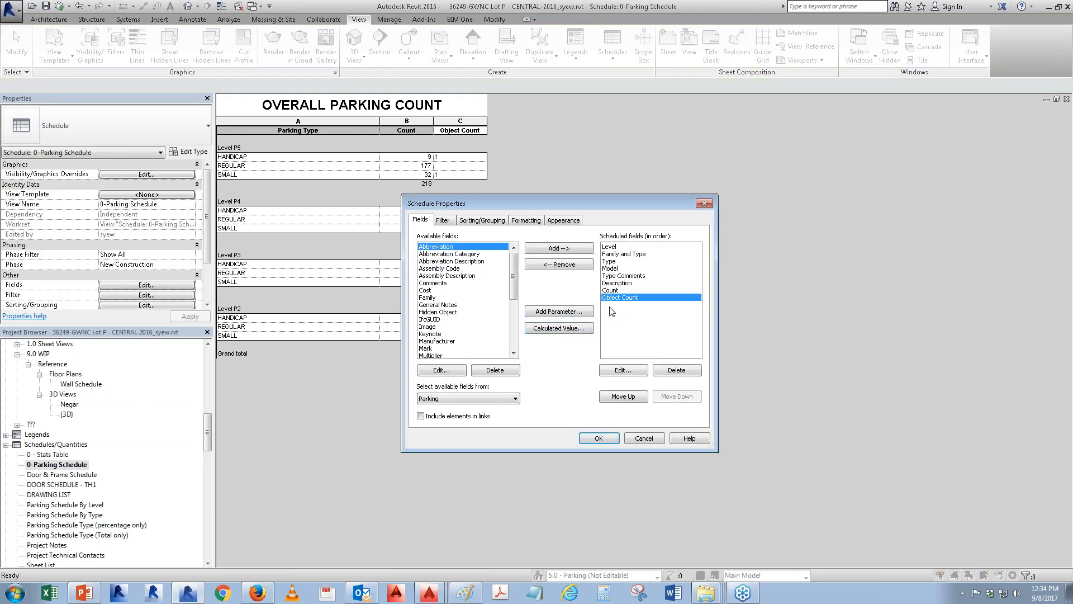
drag(599, 200, 701, 205)
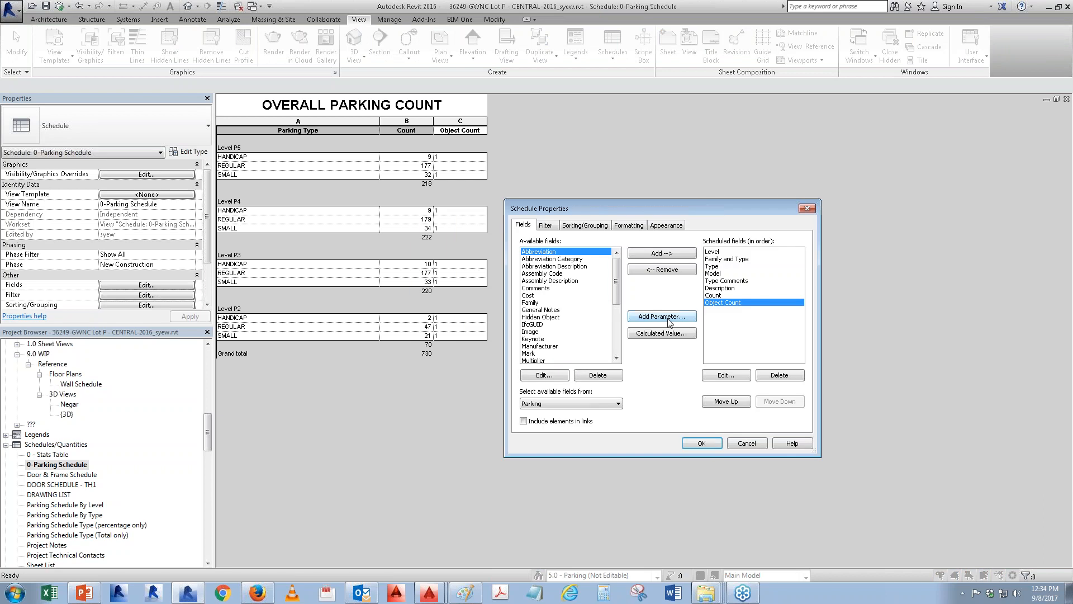
click(722, 376)
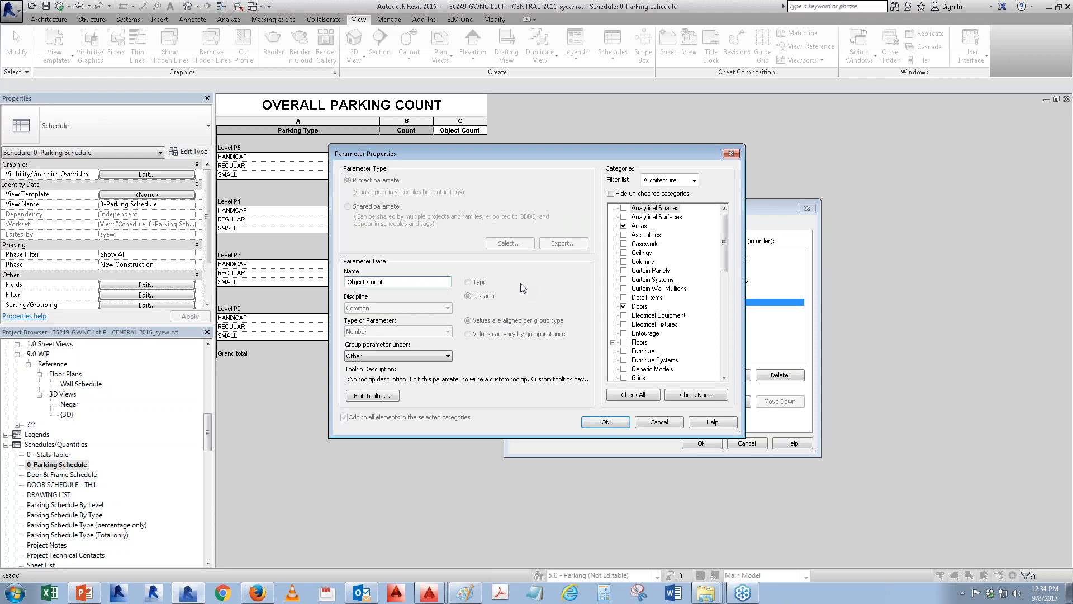
click(671, 421)
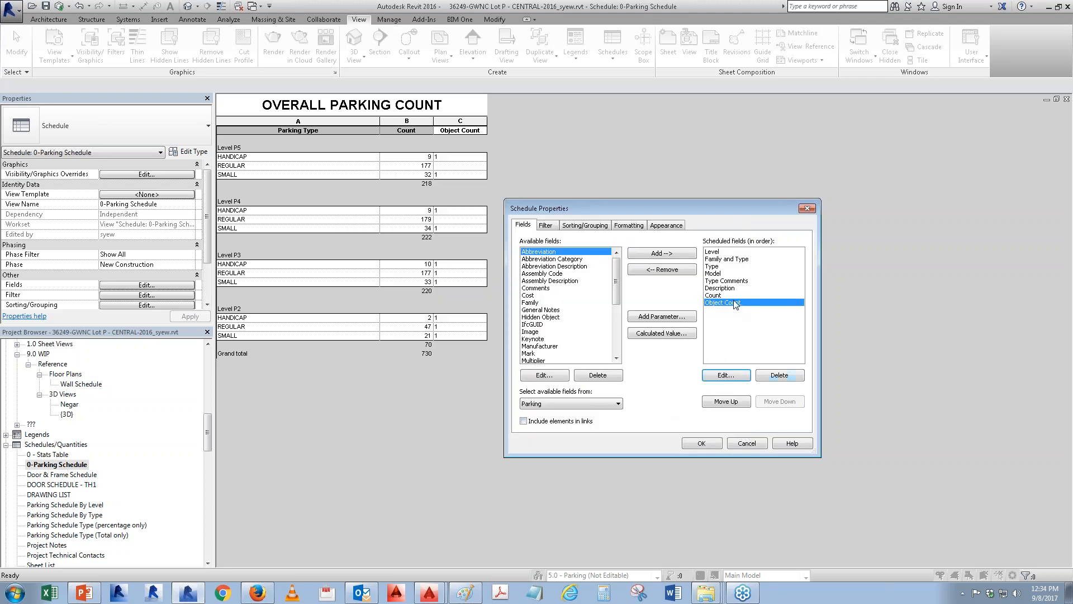
click(725, 379)
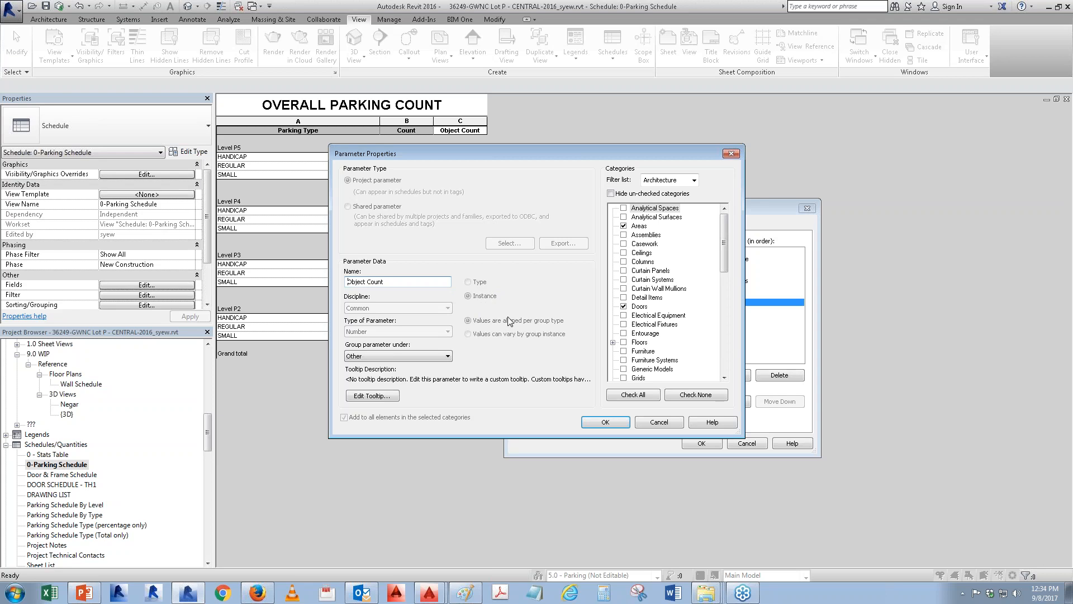
click(659, 420)
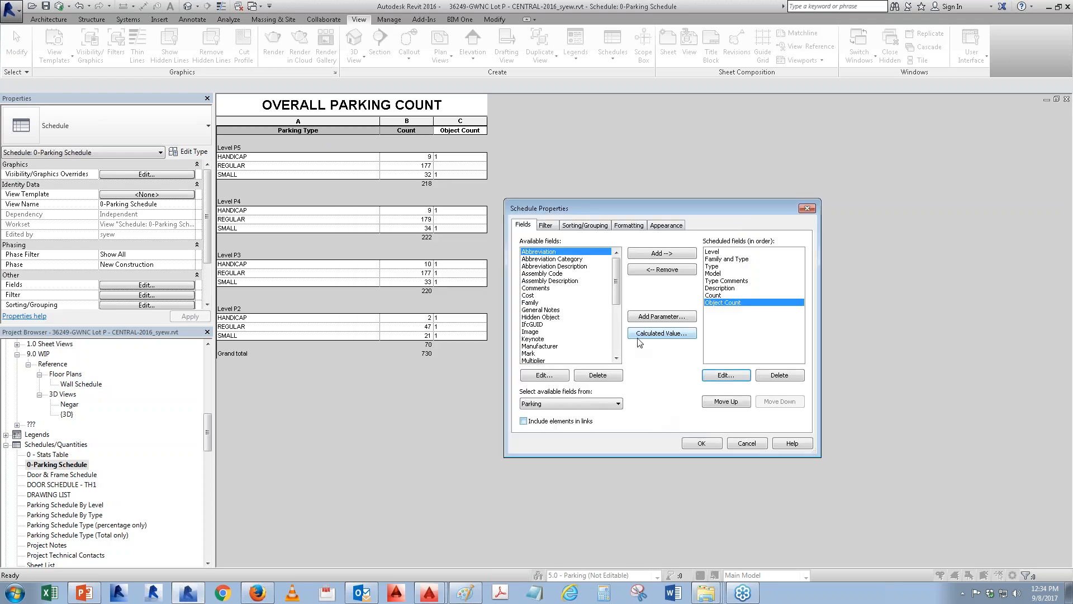
- Add a project parameter named Object Count Type to the schedule as a Type parameter of type Number, grouped under Other
click(650, 320)
click(624, 264)
click(575, 263)
text(Obj)
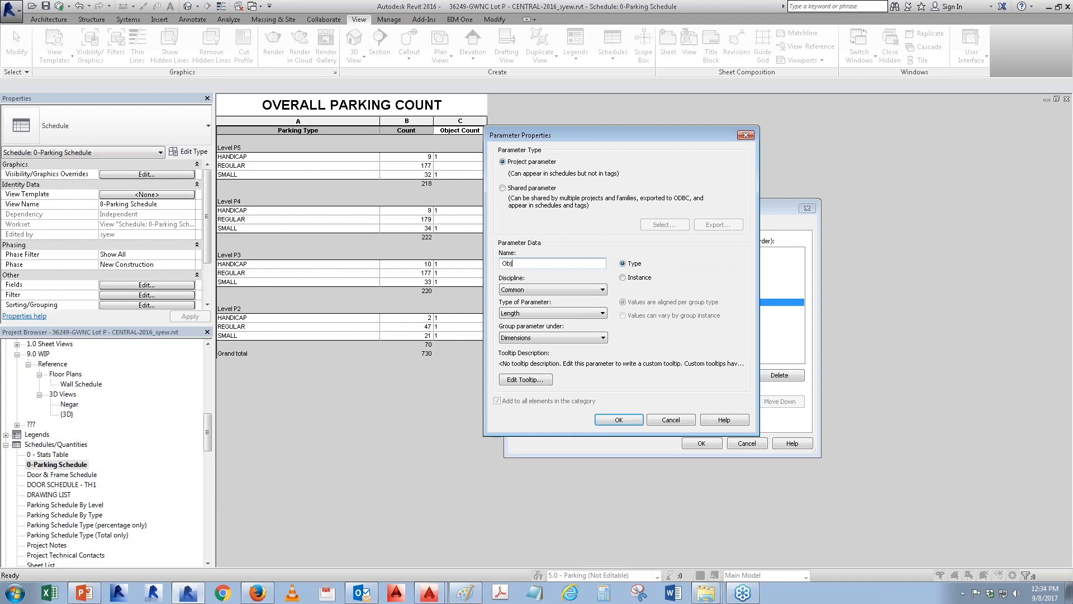
text(ect Count Type)
click(537, 311)
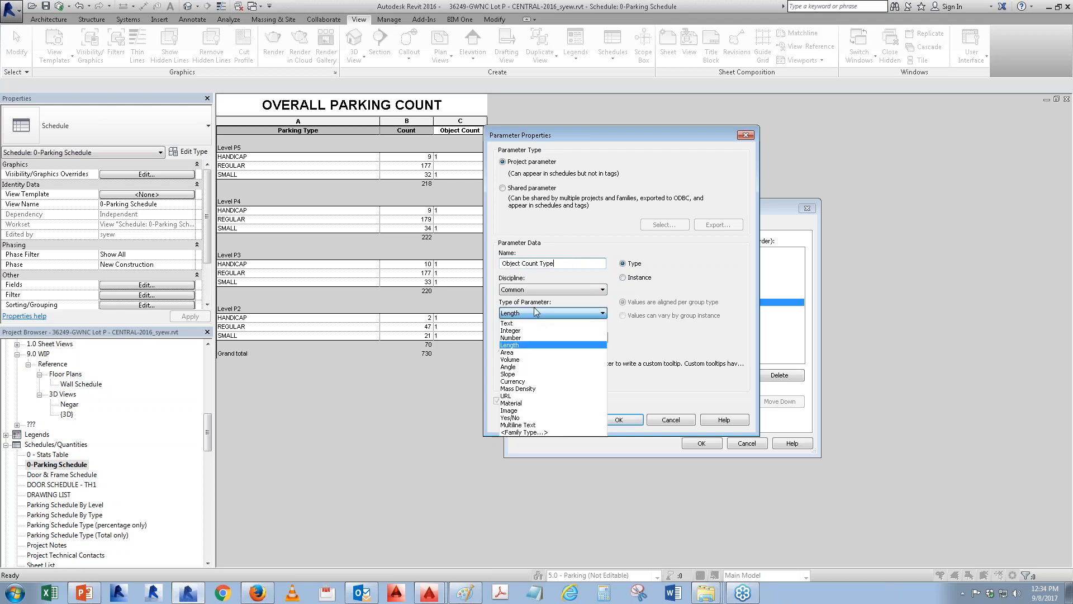
click(515, 338)
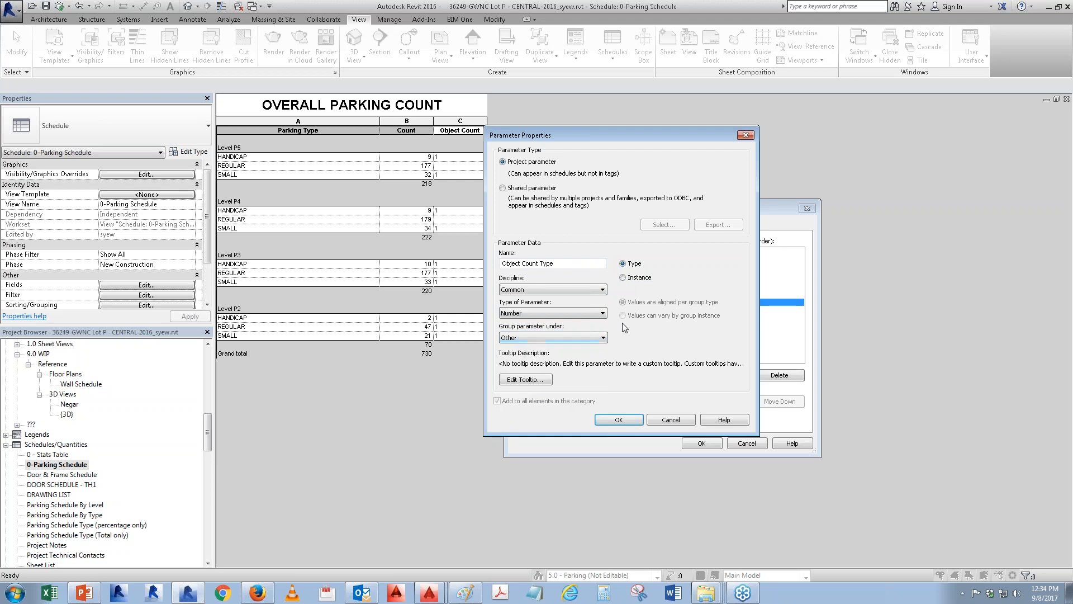
click(618, 421)
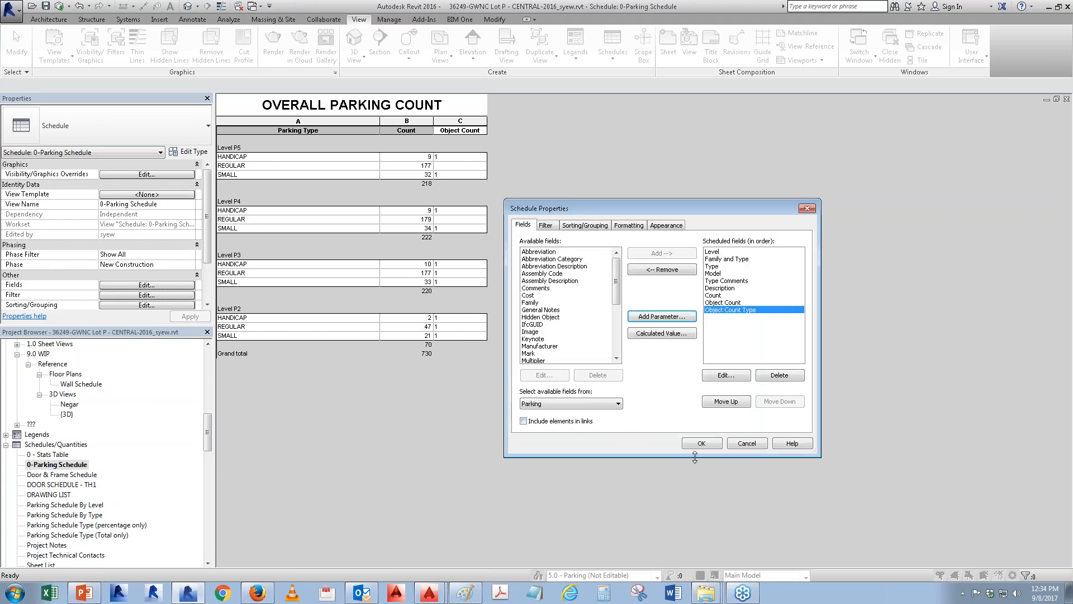
- Remove the Object Count field from the scheduled fields and apply the schedule changes
click(720, 303)
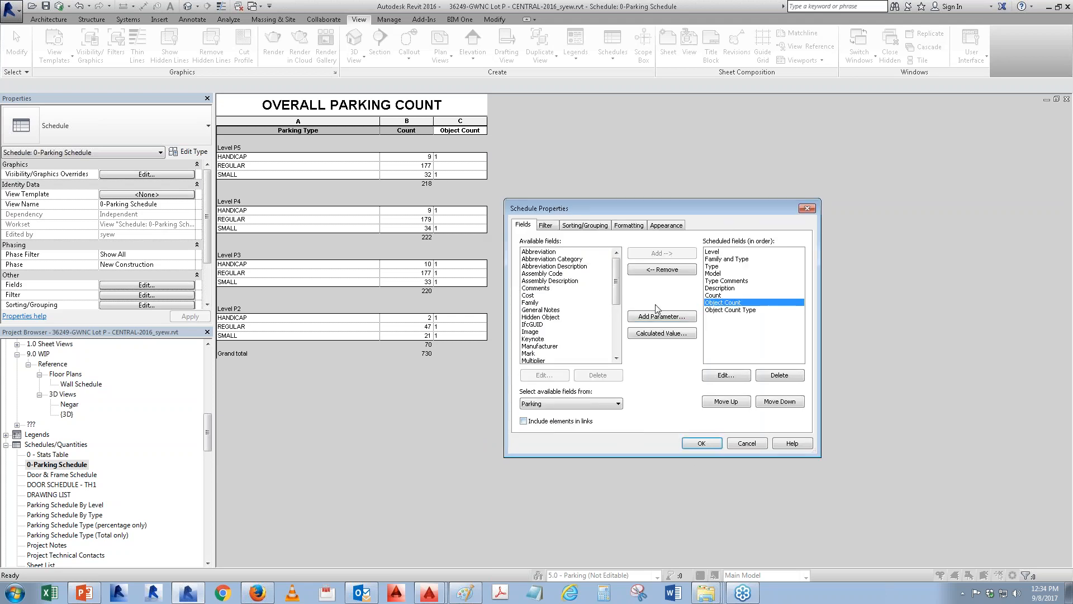
click(662, 270)
click(701, 443)
- Set Object Count Type to 1 in the Level P5 HANDICAP and REGULAR rows, applying it to all elements of those types
click(460, 156)
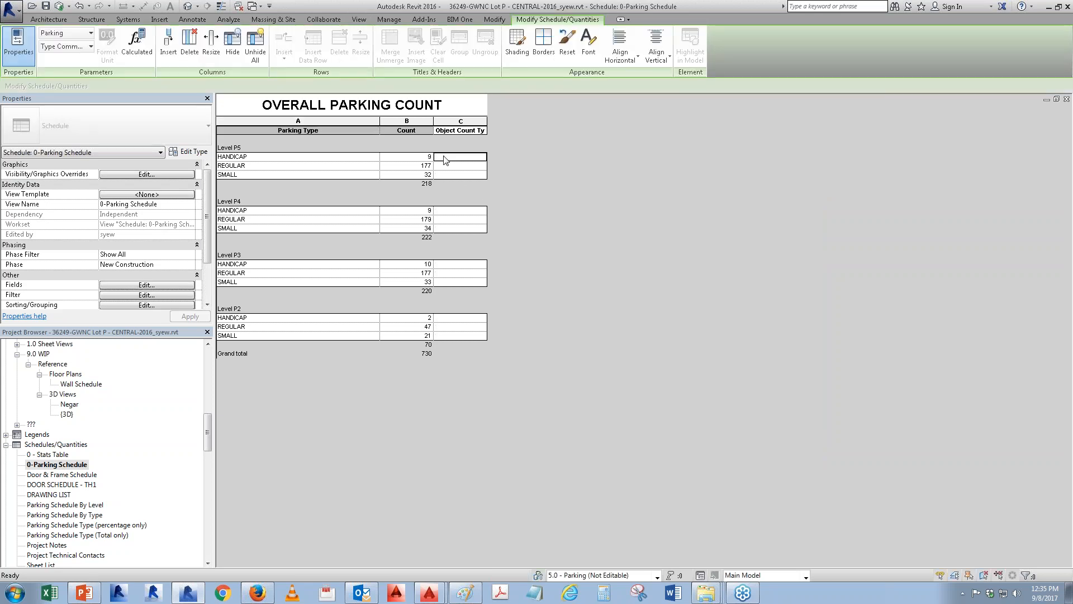
text(1)
key(Return)
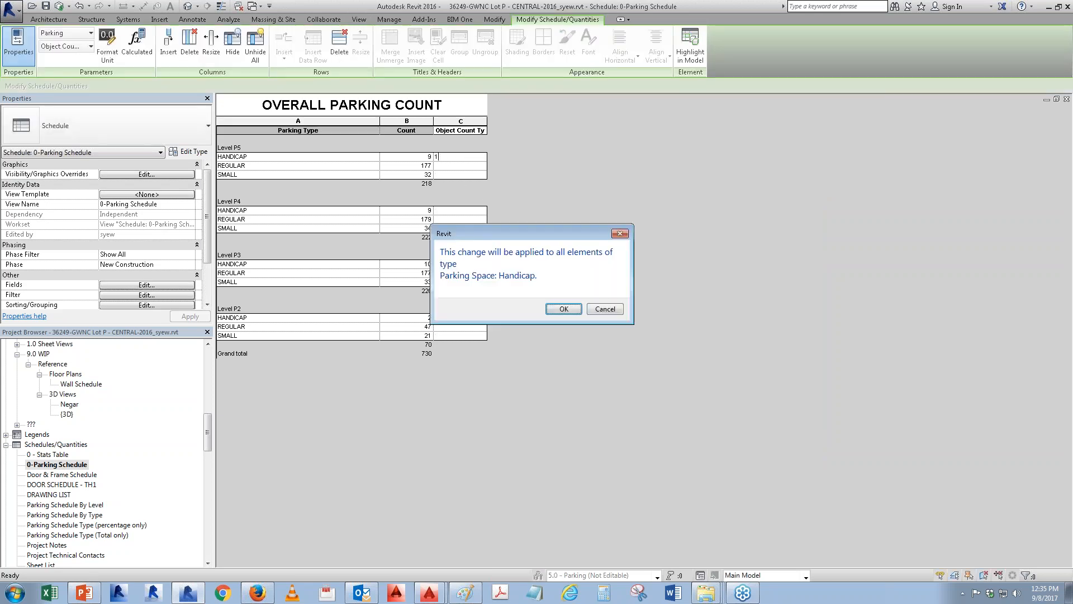
click(564, 309)
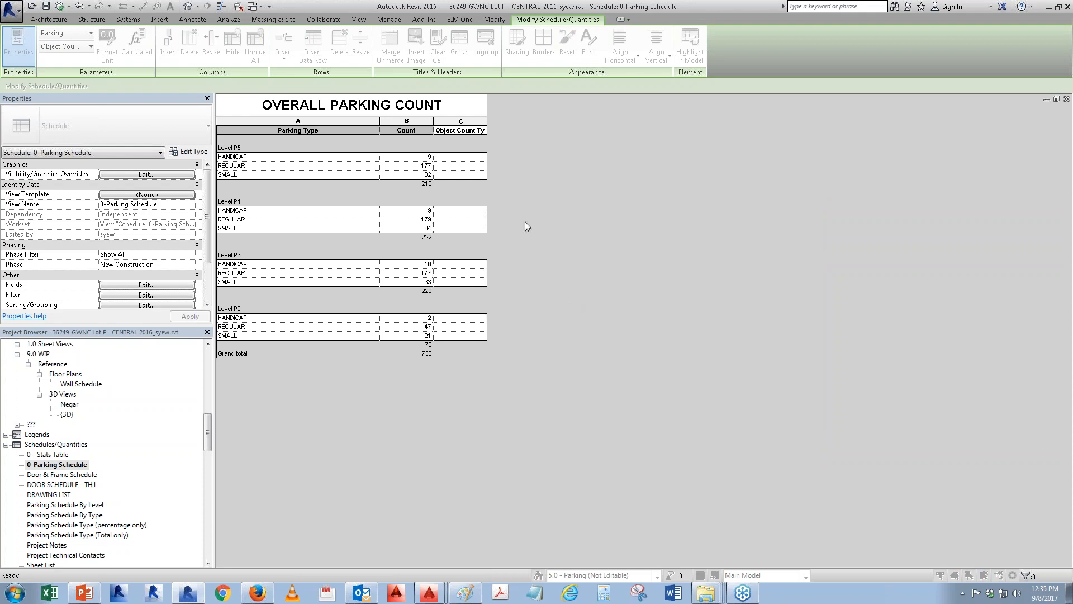
click(444, 165)
text(1)
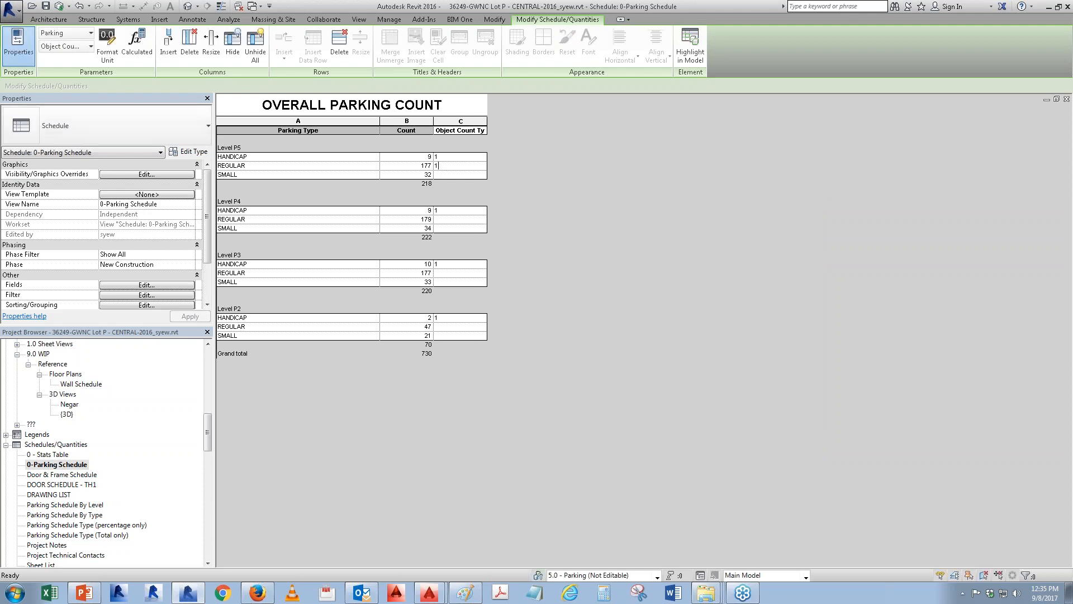
key(Return)
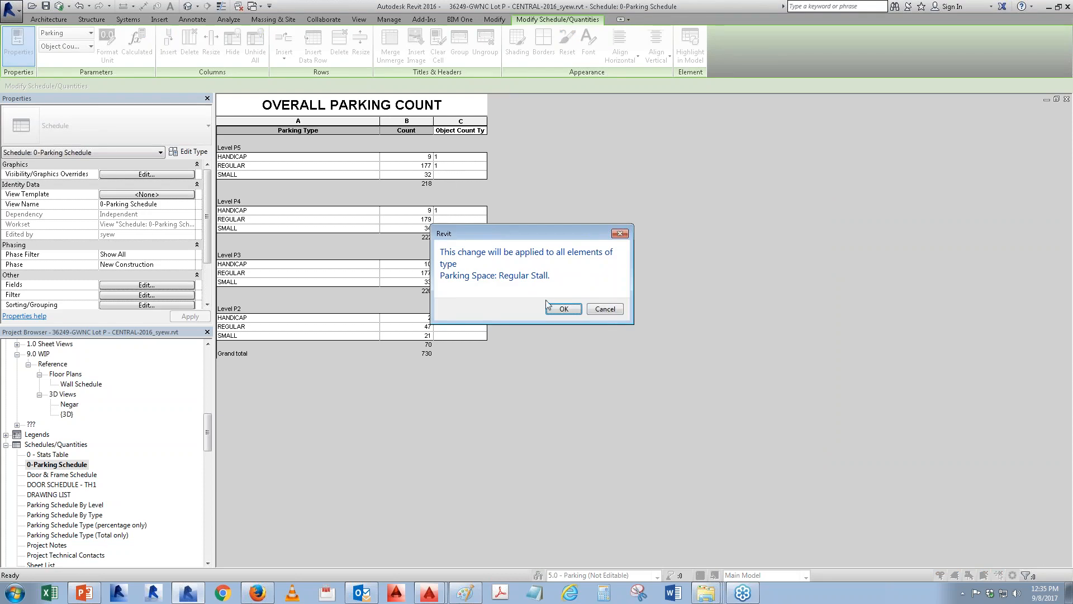
click(560, 312)
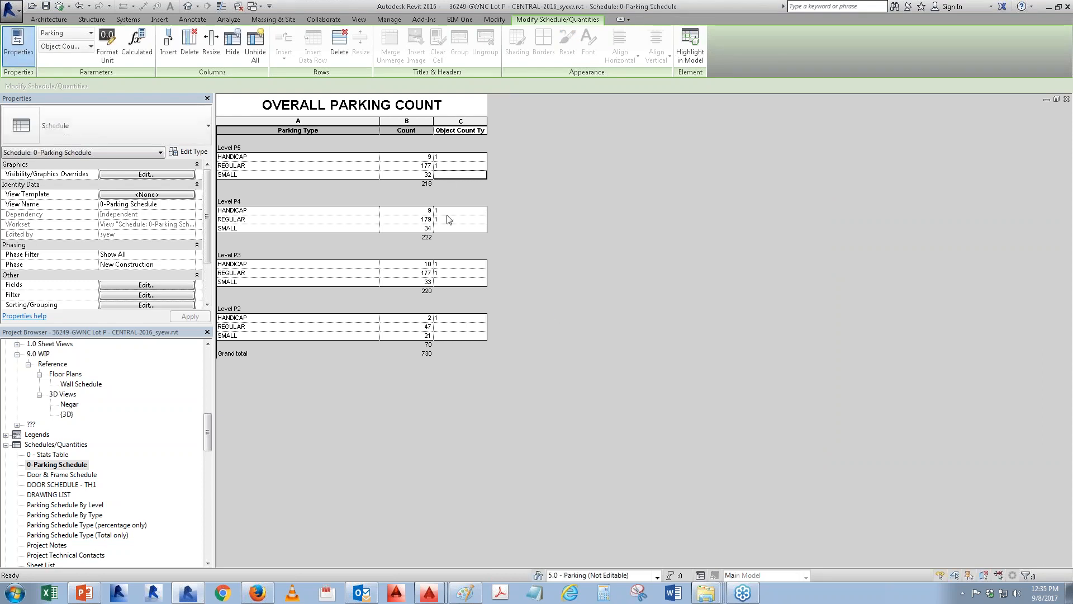
- Set Object Count Type to 1 in the SMALL row and the Level P2 REGULAR row, applying it to all elements of those types
click(446, 282)
text(1)
key(Return)
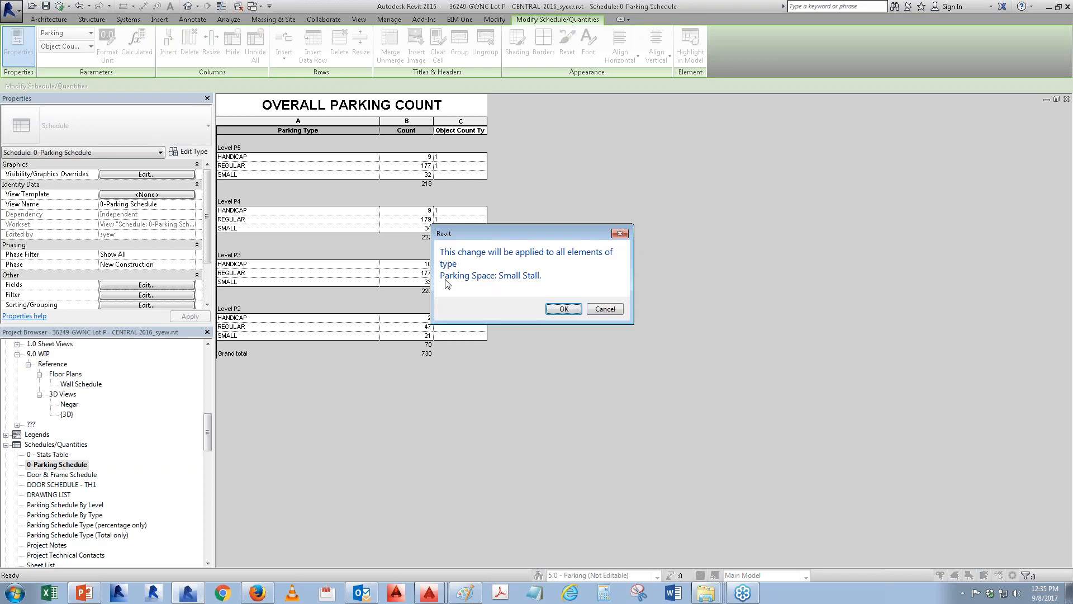
click(564, 310)
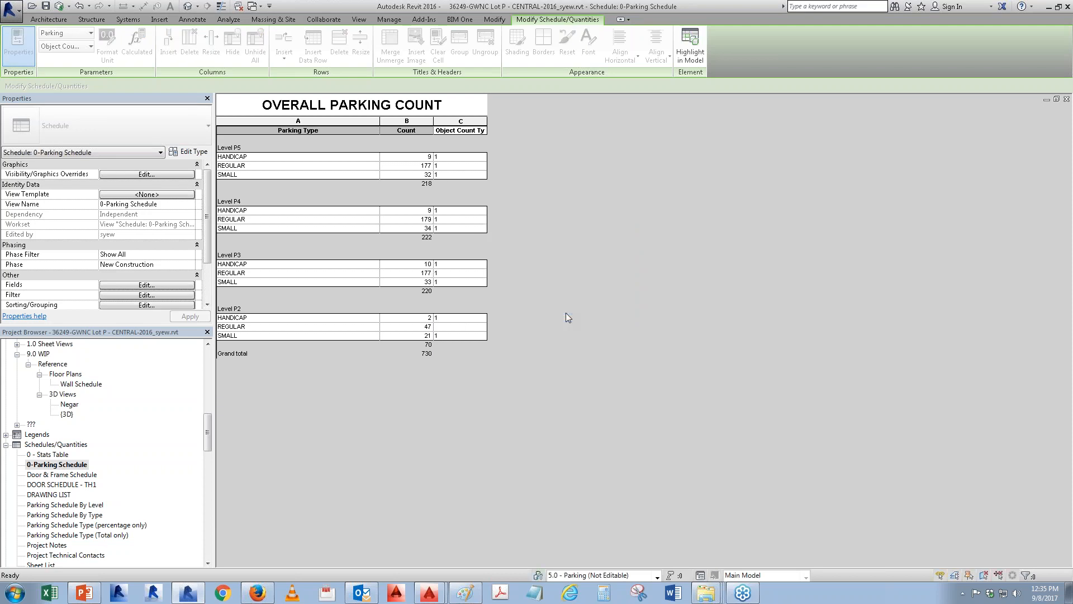
click(451, 326)
text(1)
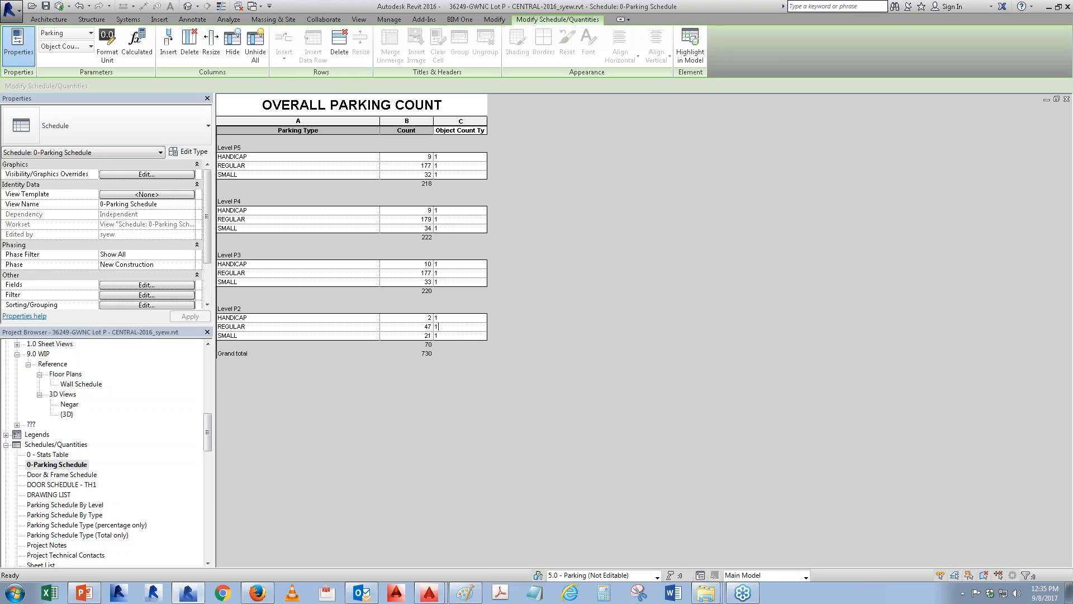
key(Return)
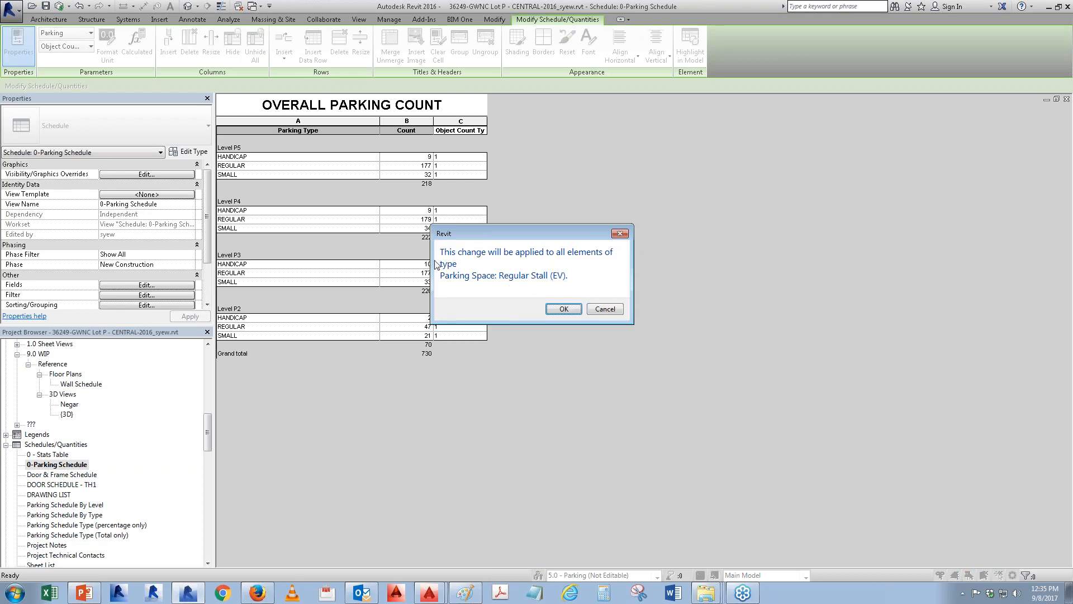
click(556, 309)
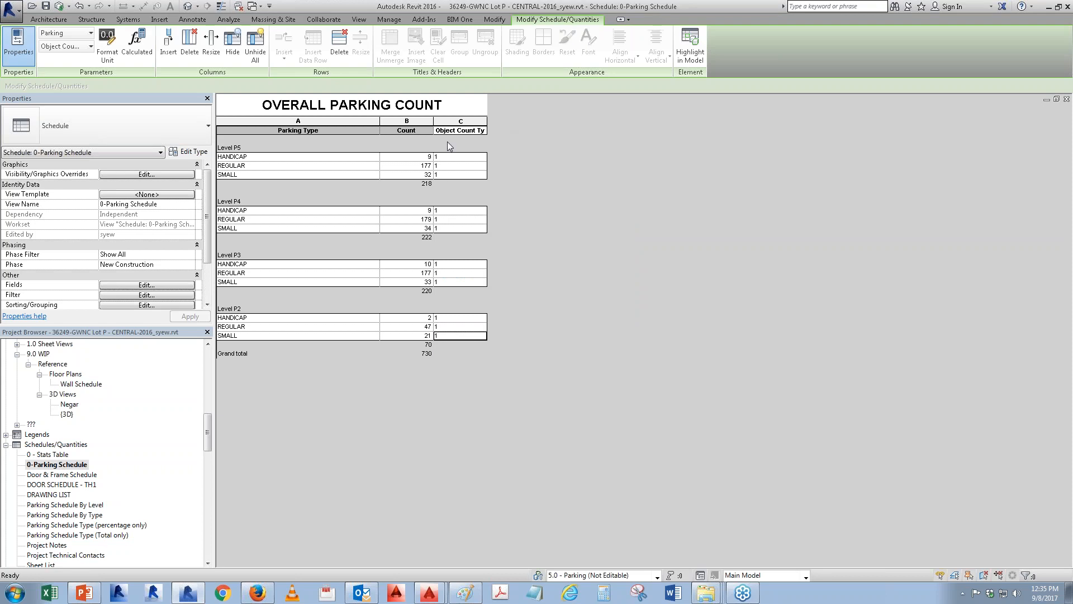
- Format the Object Count Type field with right alignment and calculated totals, and apply it to the schedule
click(146, 285)
click(619, 225)
click(548, 301)
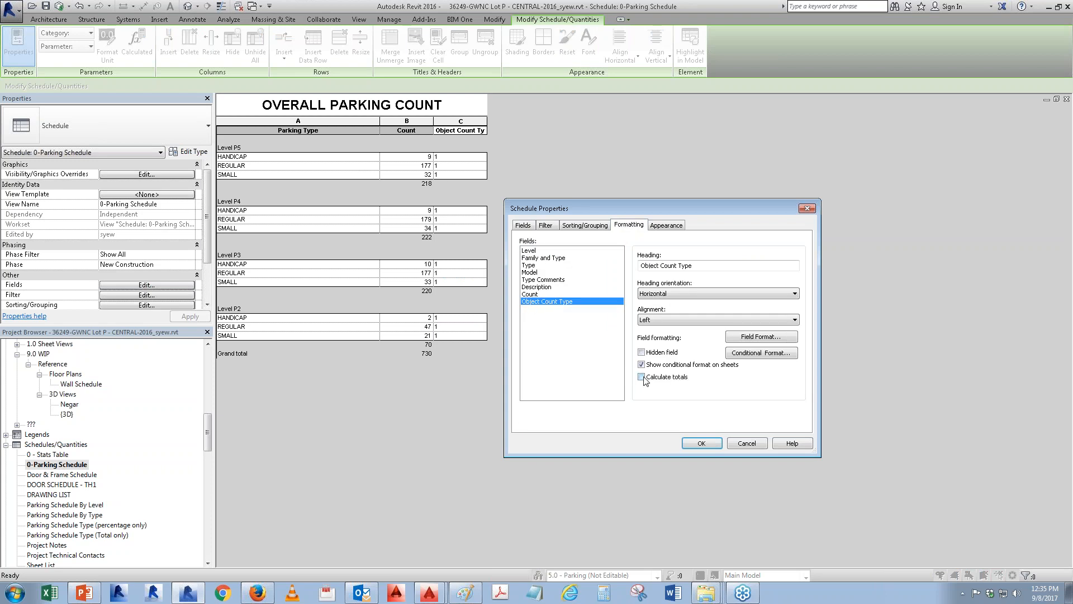
click(658, 322)
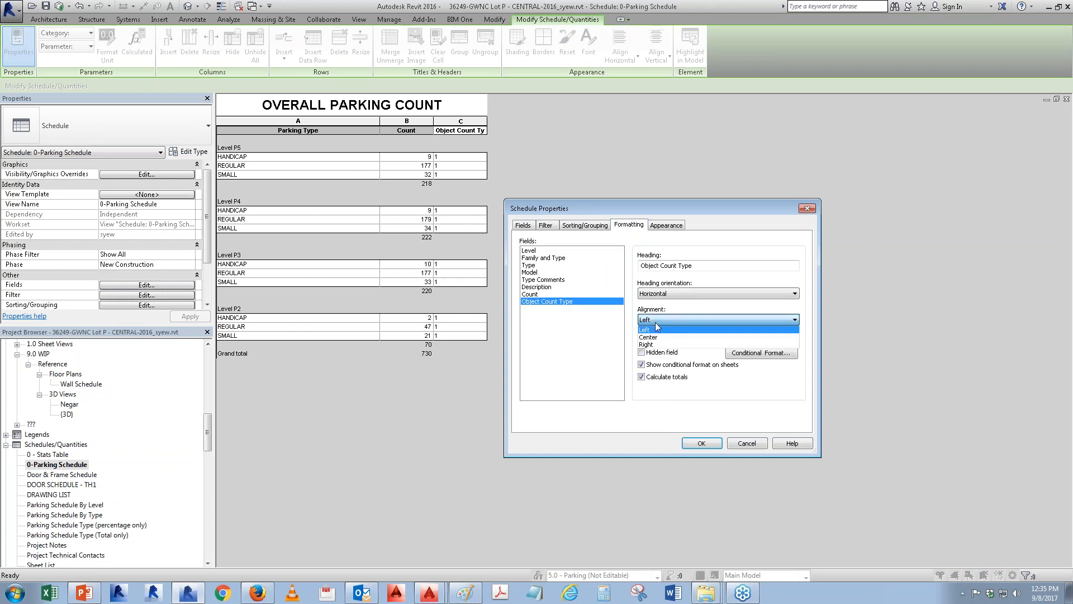
click(657, 344)
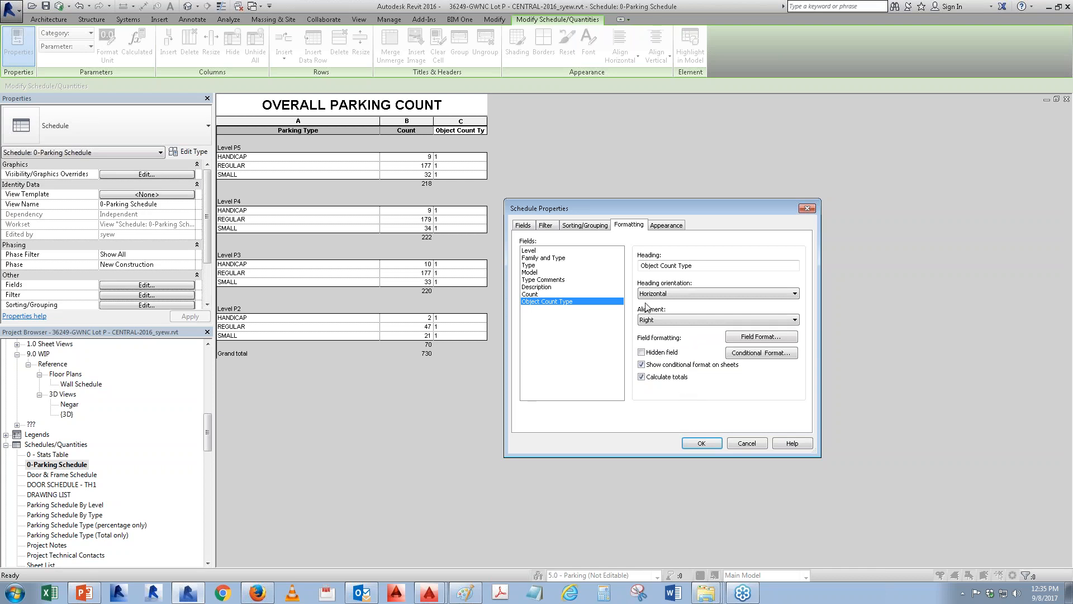
click(702, 443)
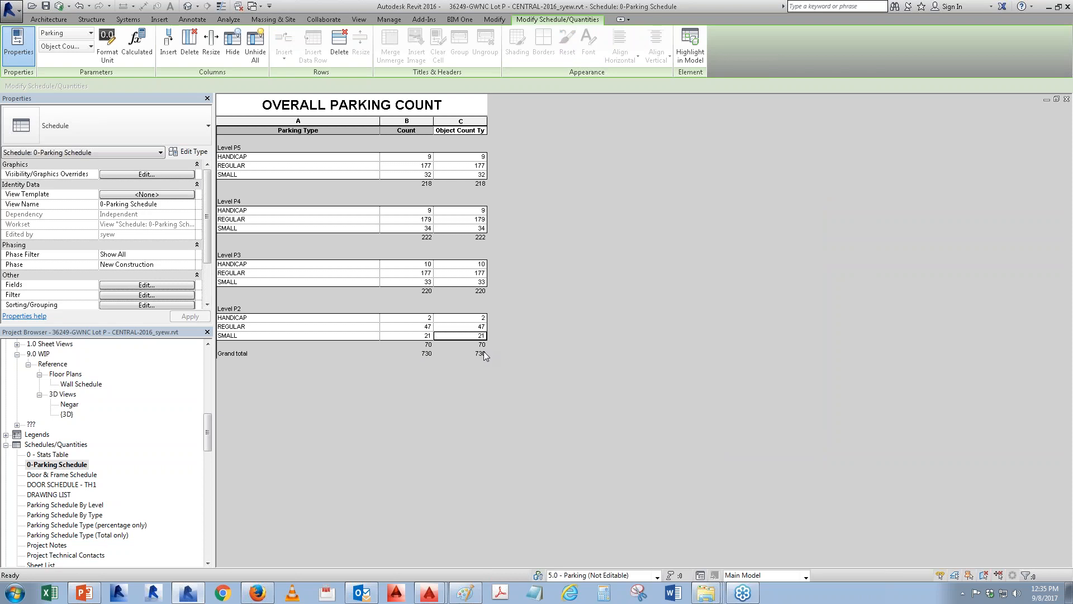
- Rename the Object Count Type column heading to Count
click(448, 132)
drag(436, 130, 486, 138)
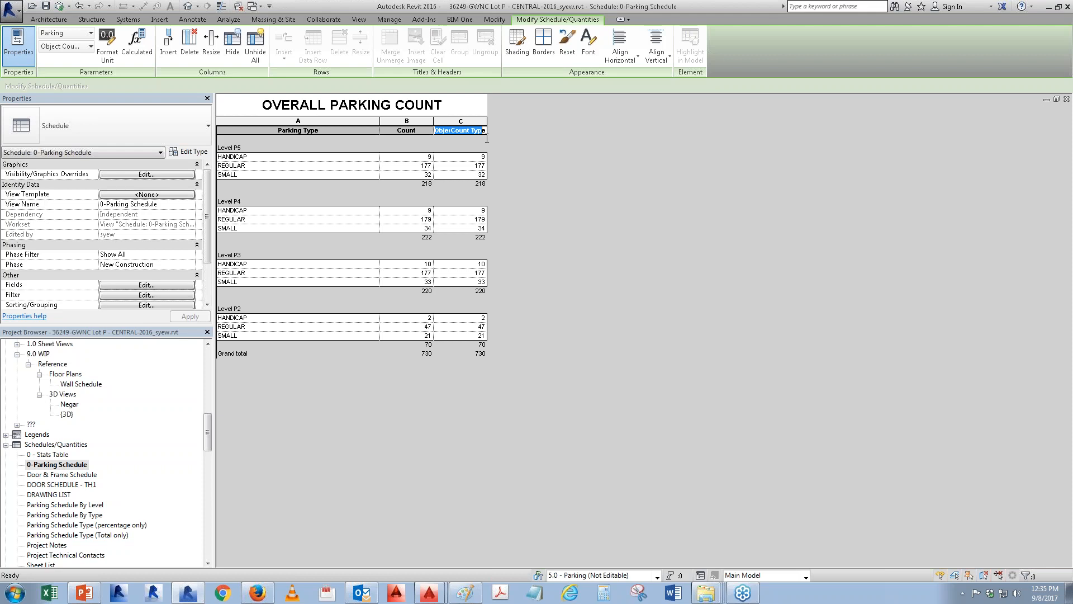
text(Count)
key(BackSpace)
key(BackSpace)
key(BackSpace)
key(BackSpace)
text(ount)
- Shade the original Count column light yellow and hide that column
click(407, 121)
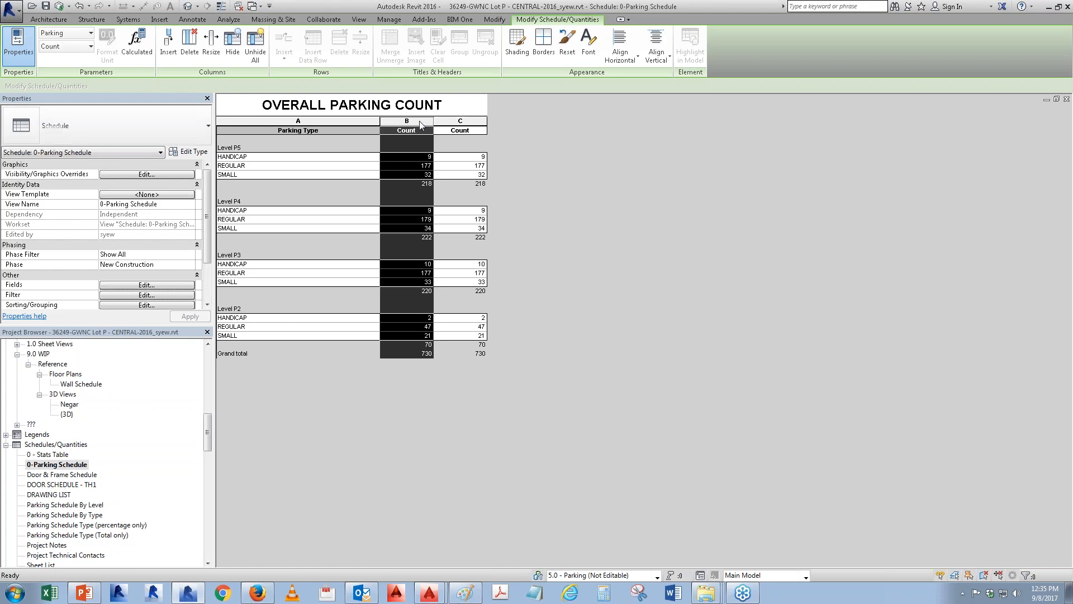
click(517, 39)
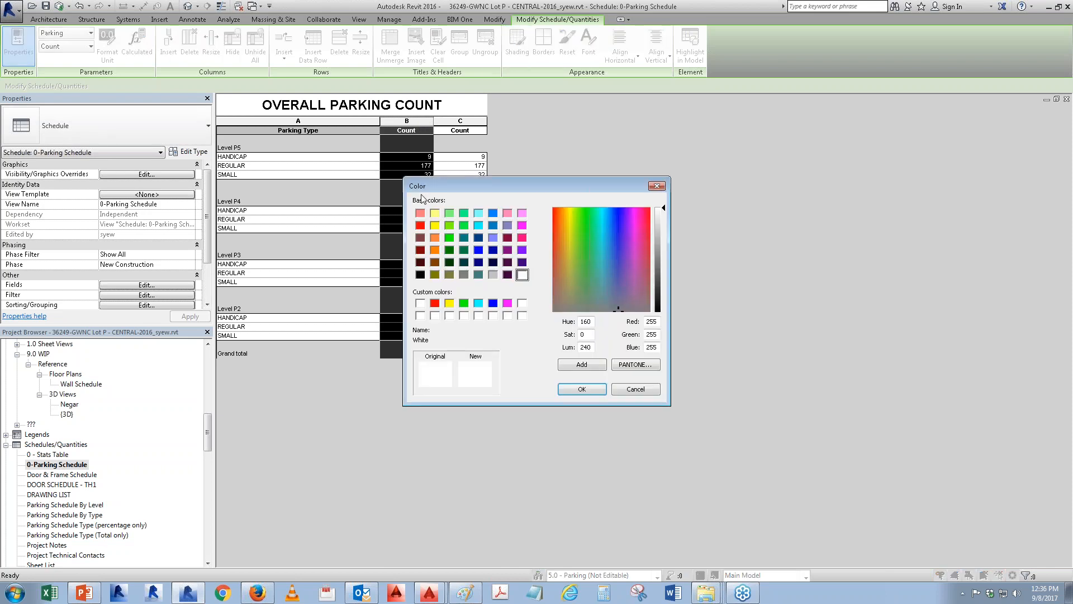
click(435, 213)
click(581, 389)
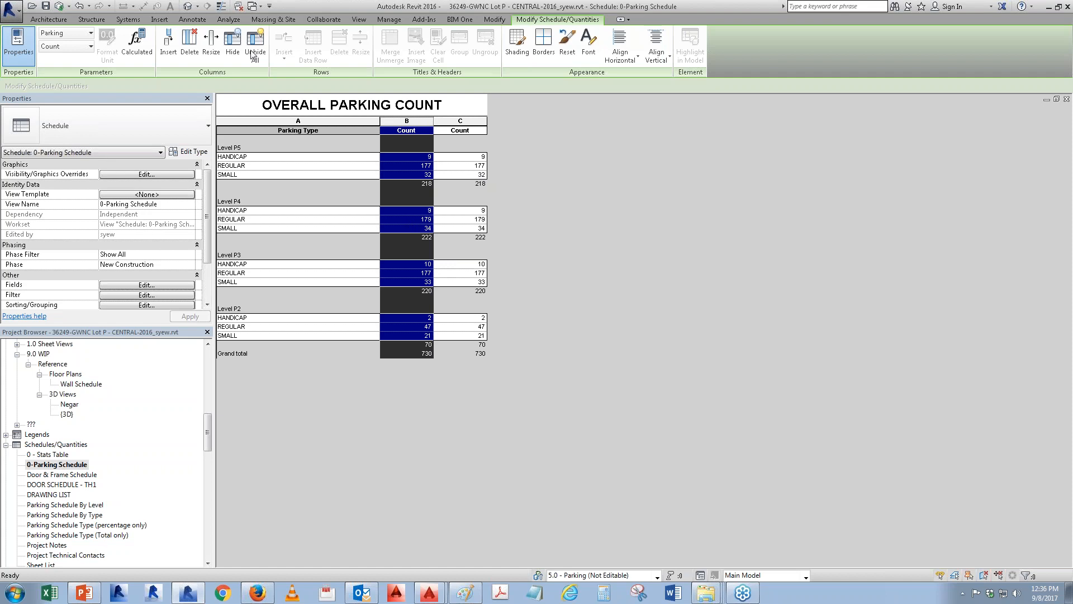
click(228, 47)
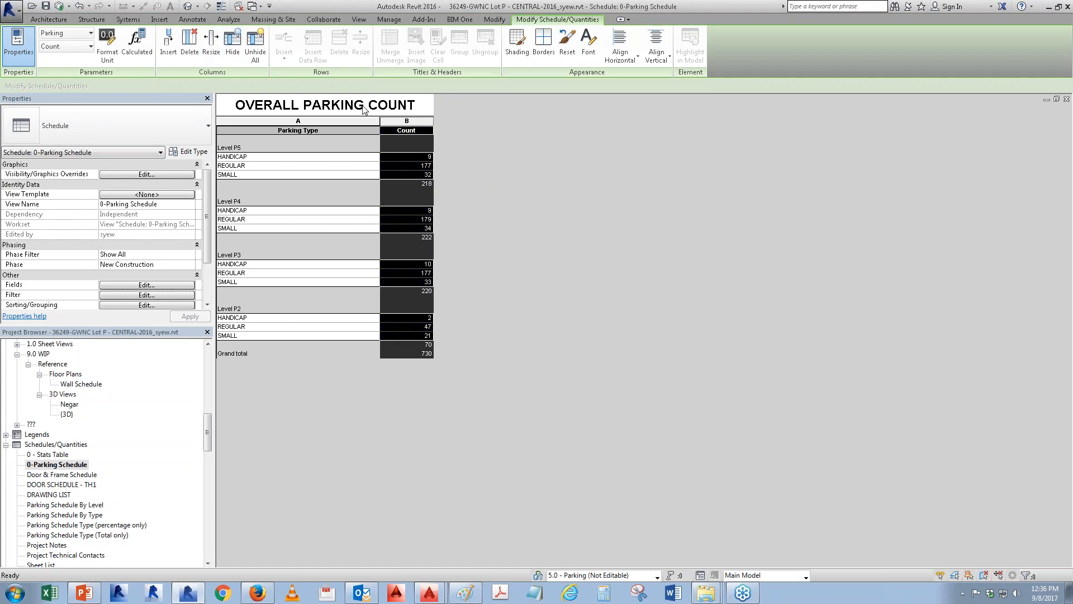
- Shade the heading cell of the remaining Count column light grey
click(404, 132)
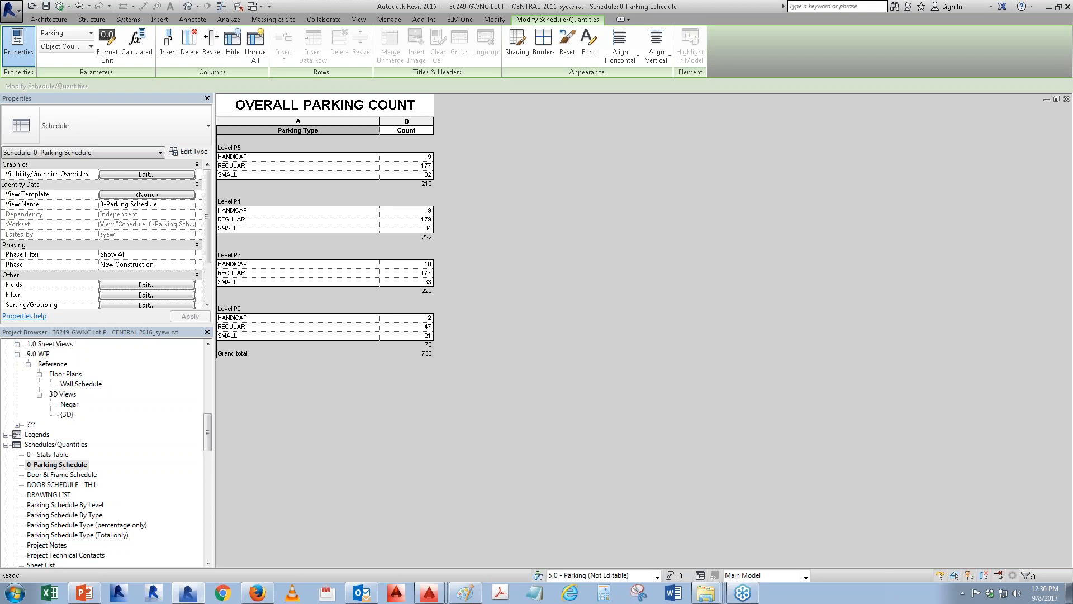
click(519, 49)
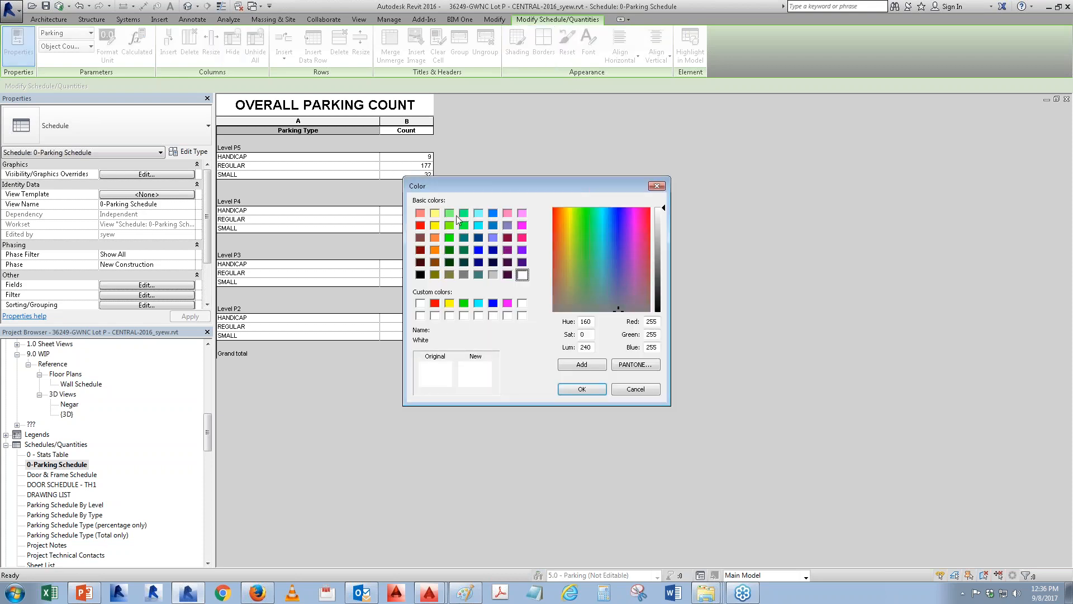
click(493, 274)
click(582, 389)
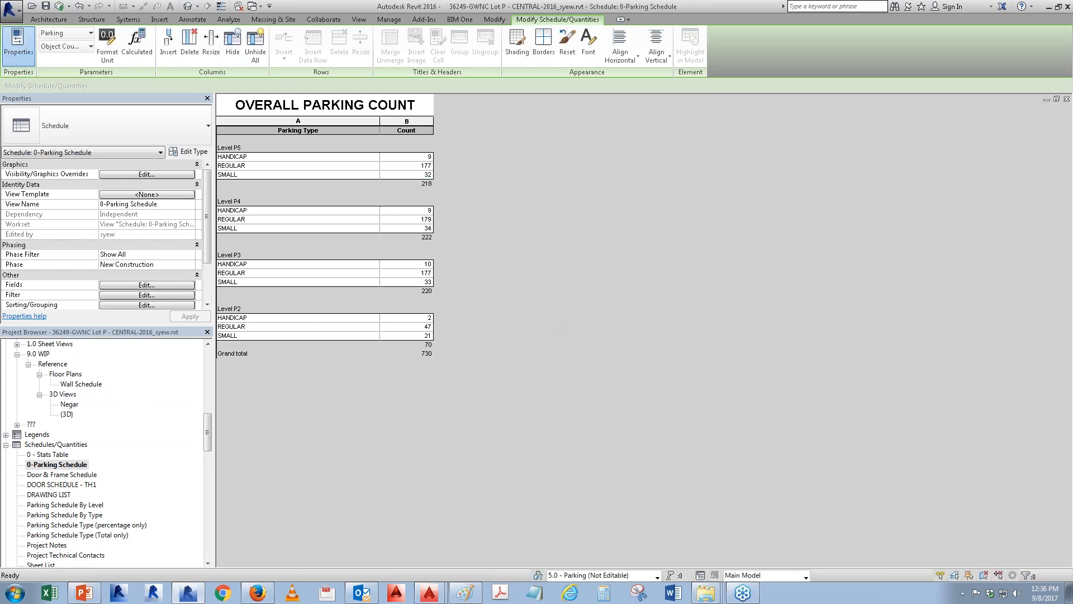
- Apply the Thin Lines style to the vertical cell borders of the Parking Type and Count columns
drag(389, 123, 377, 120)
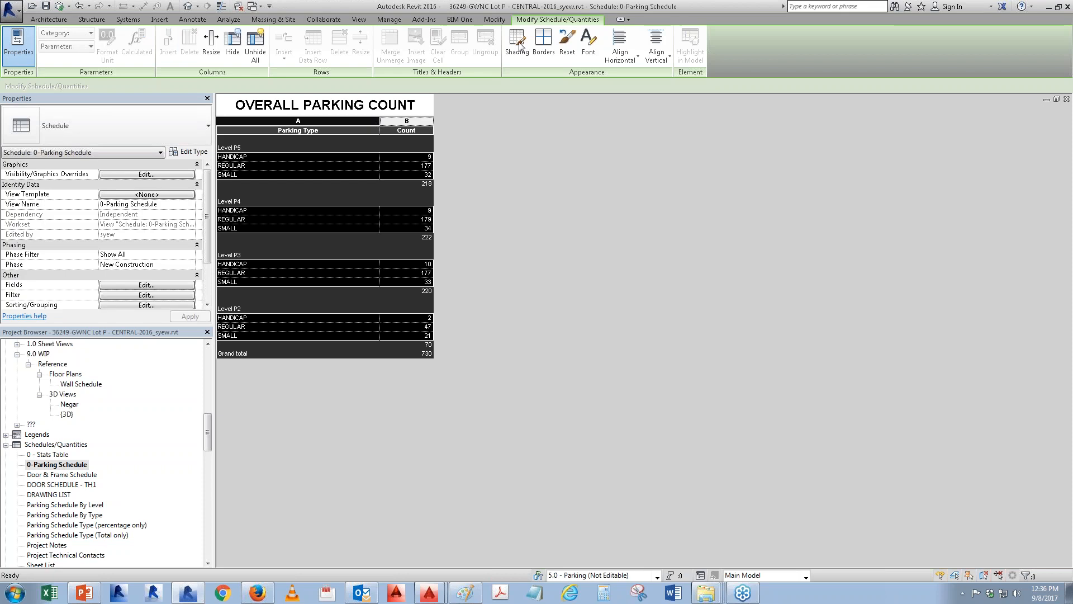
click(544, 42)
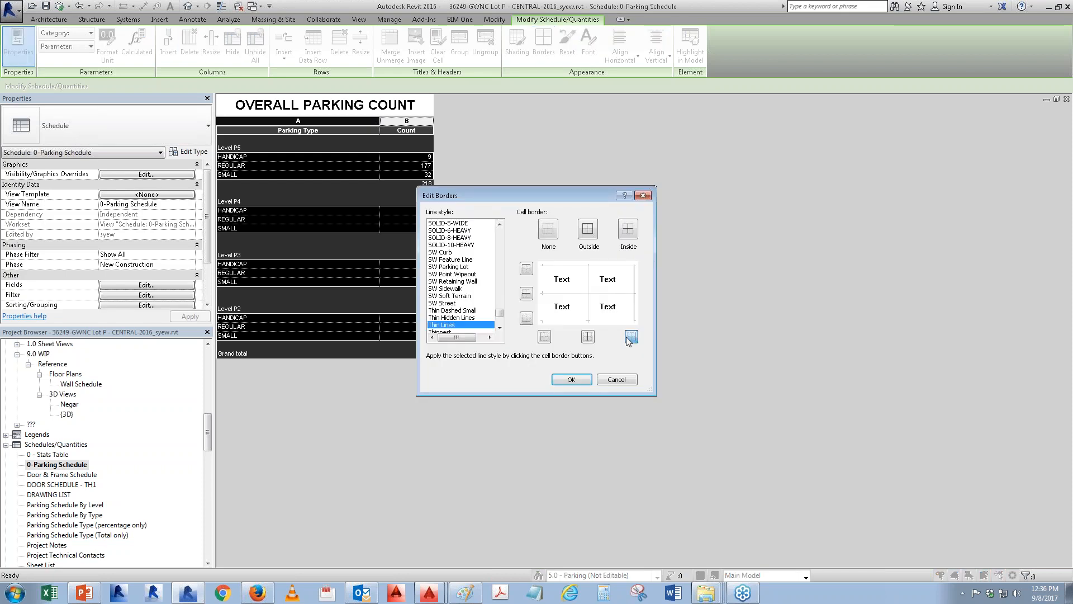
click(587, 337)
click(588, 337)
click(584, 381)
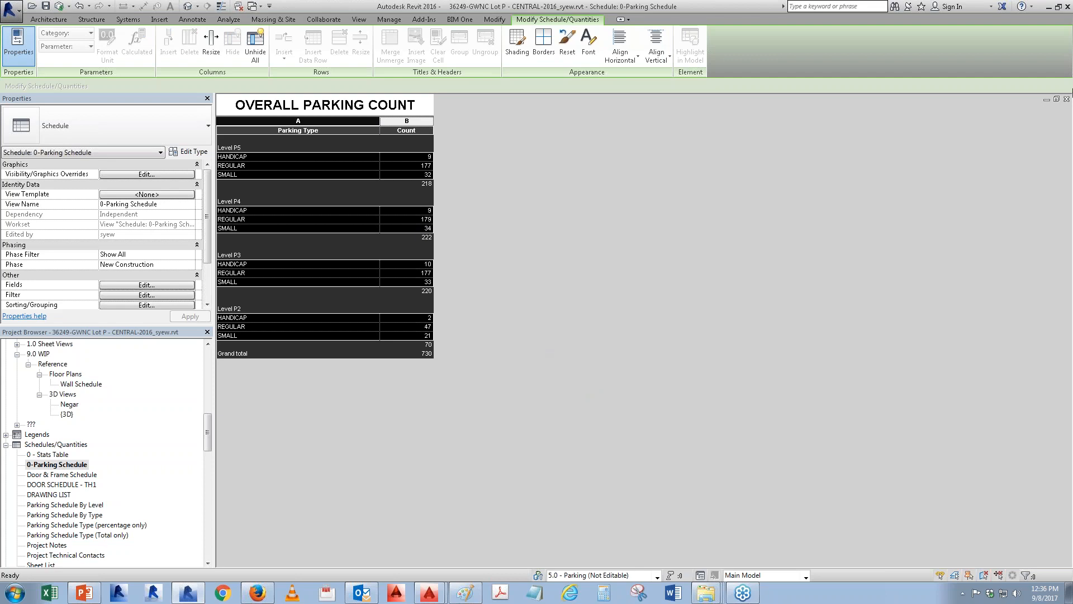
- Apply the SOLID-4-MEDIUM line style to the top, inner horizontal, bottom and left cell borders of the Parking Type and Count columns
click(543, 40)
click(462, 230)
scroll(463, 235, up, 1)
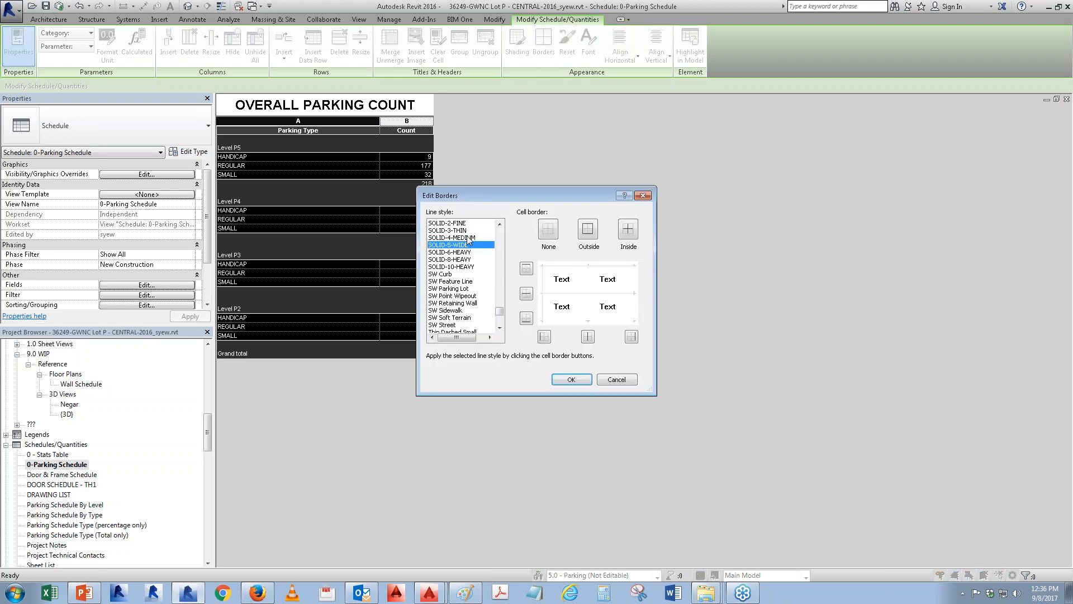
click(457, 231)
click(458, 238)
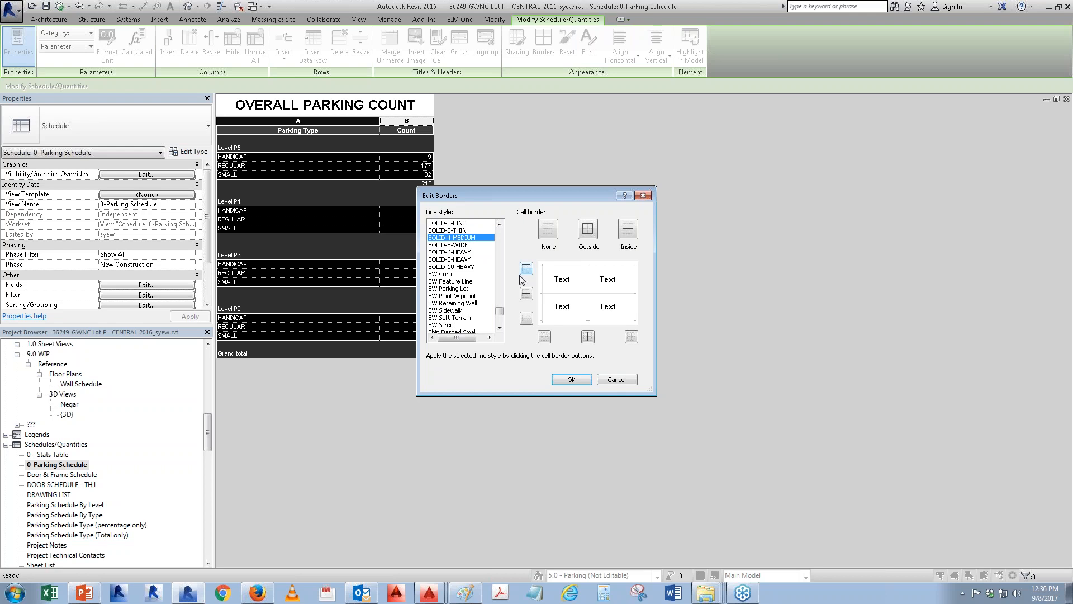
click(525, 272)
click(526, 293)
click(526, 317)
click(544, 336)
click(564, 380)
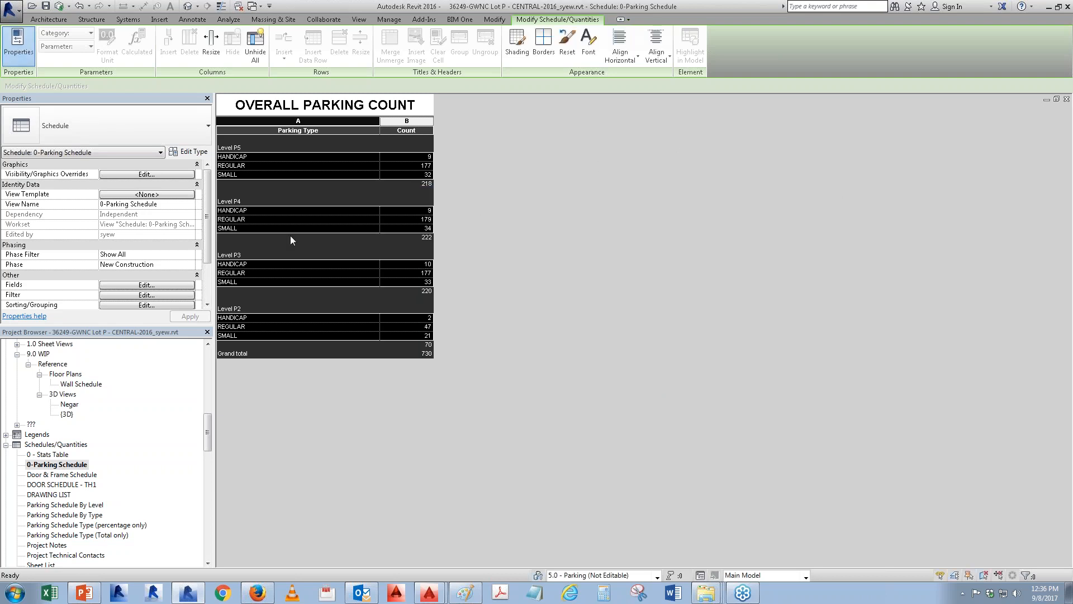
- Add a calculated percentage field named Percentage to the schedule, taken of Object Count Type by grand total
click(150, 285)
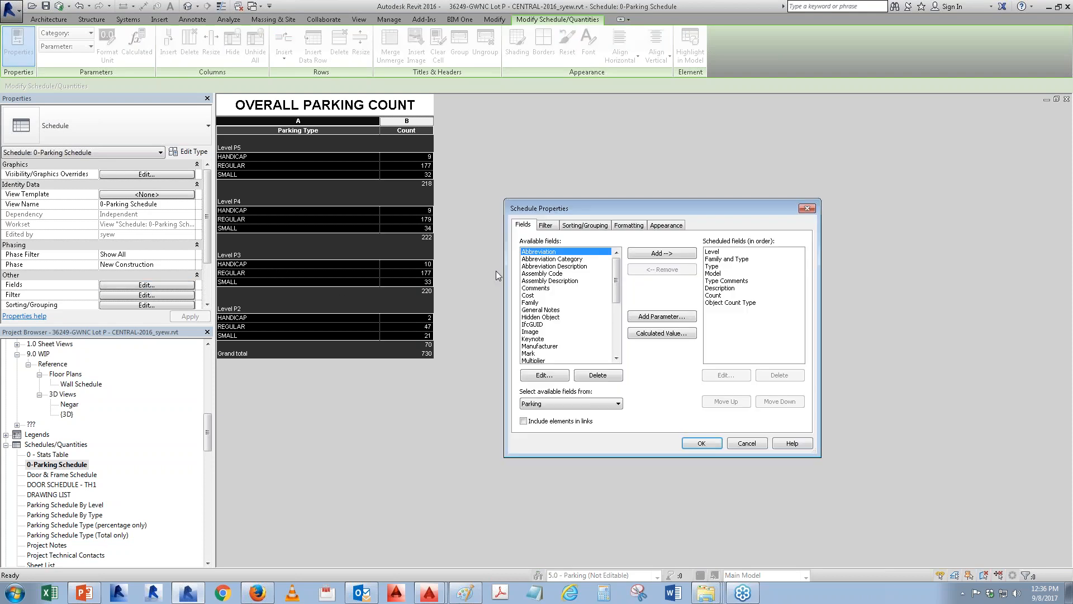
click(660, 334)
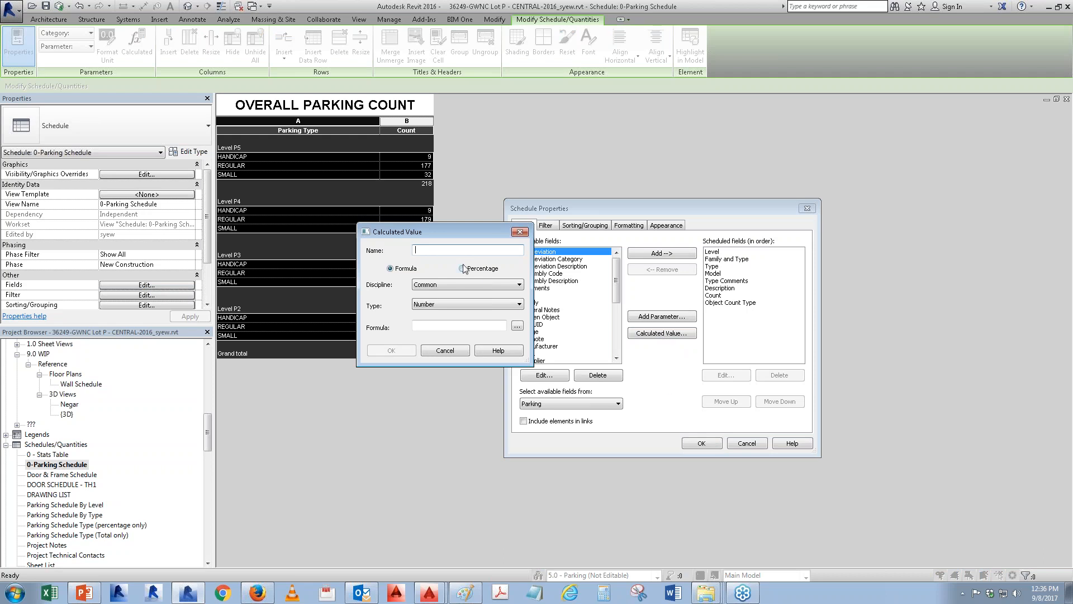
click(438, 305)
click(437, 304)
click(461, 268)
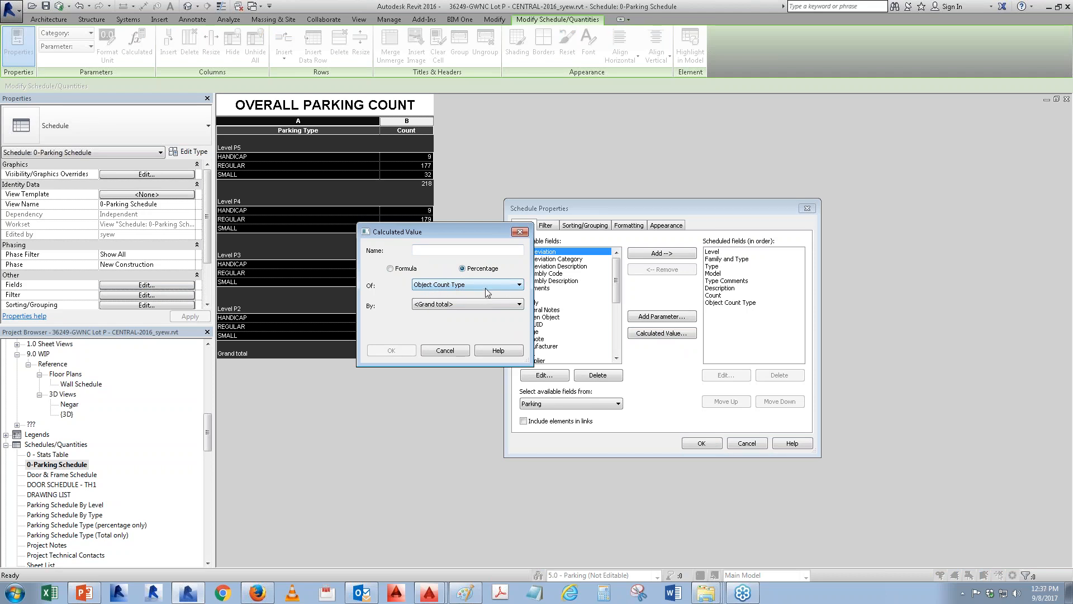
click(458, 251)
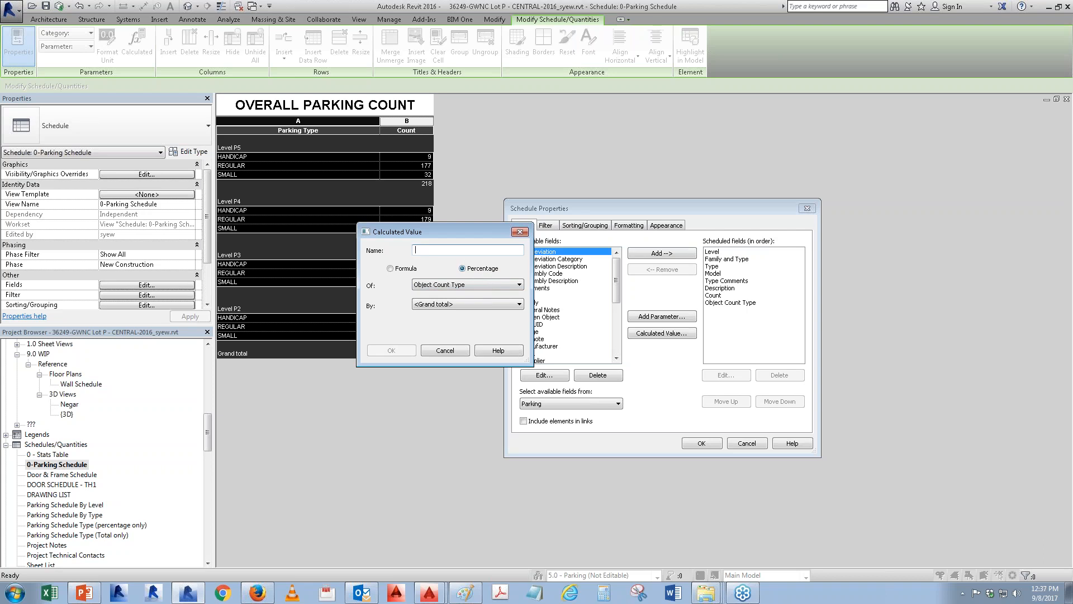
text(Percentage)
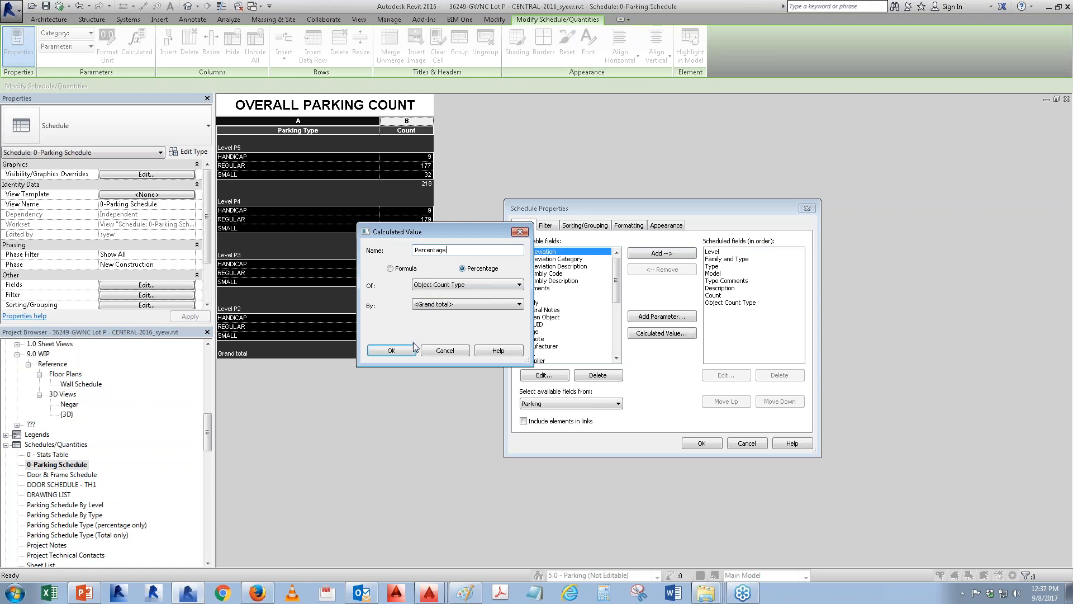
click(396, 347)
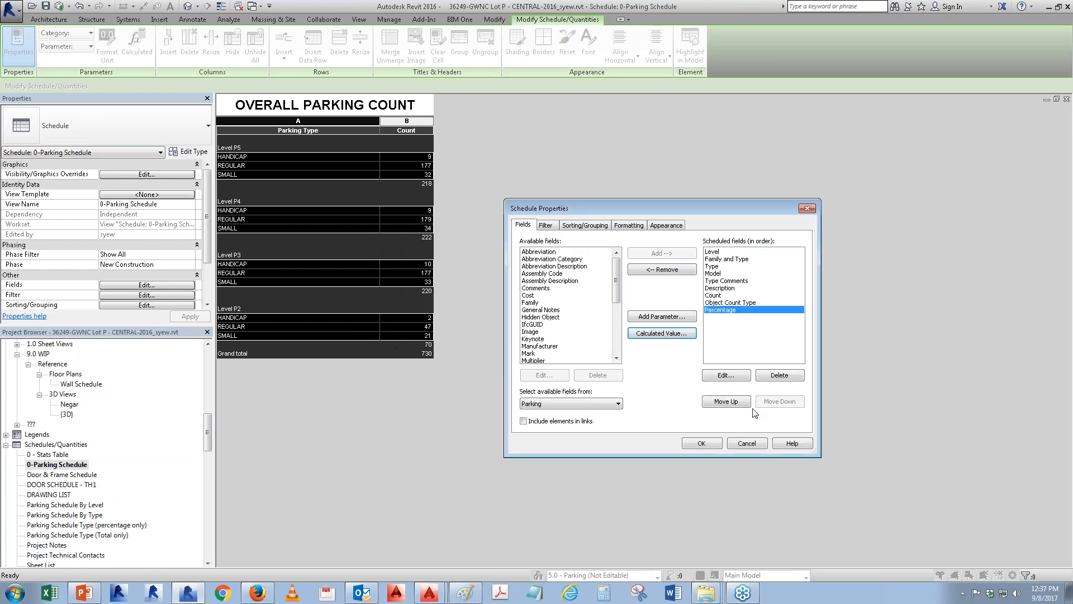
click(705, 443)
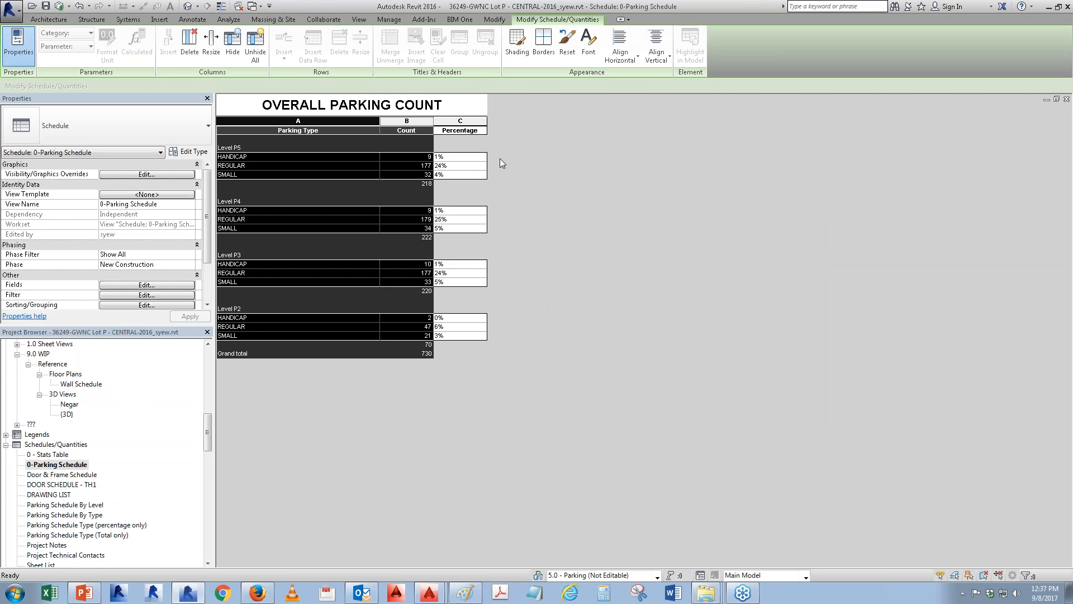
- Format the Percentage field with right alignment and 2 decimal places, and apply it to the schedule
click(465, 129)
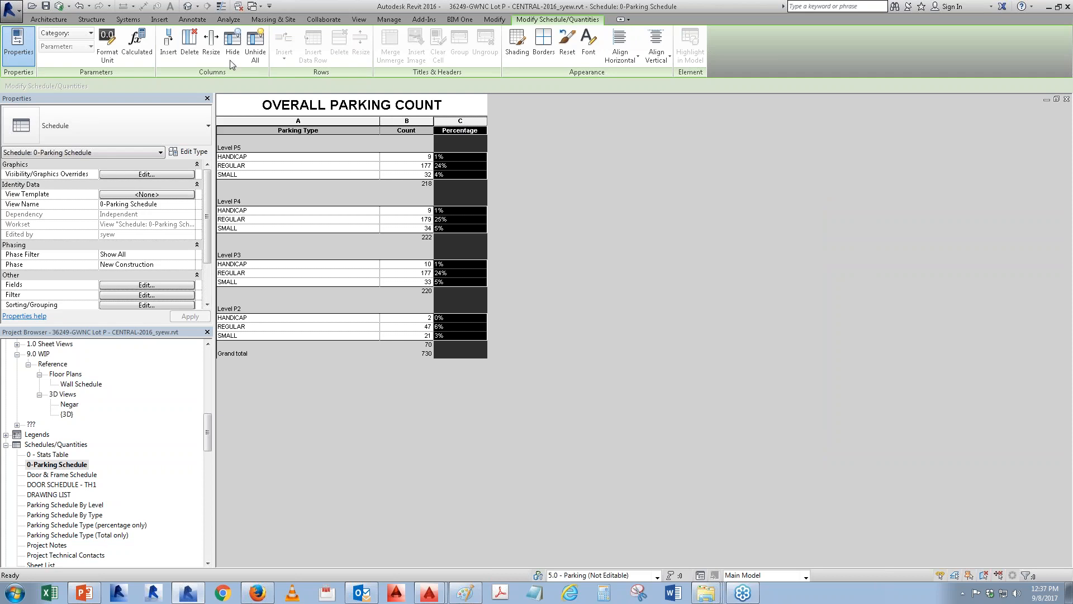
right_click(454, 122)
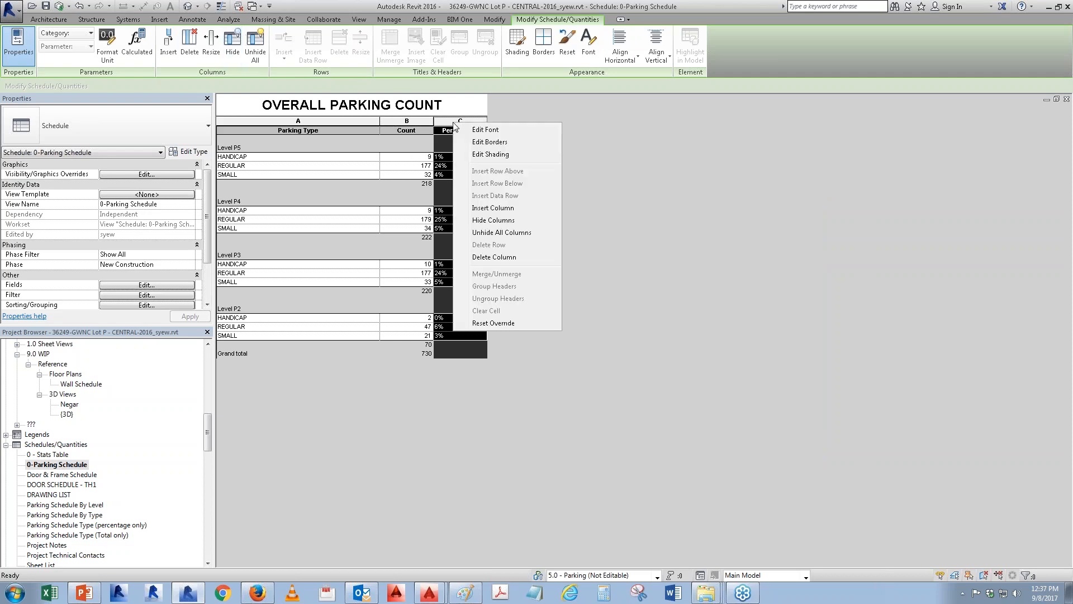
click(144, 304)
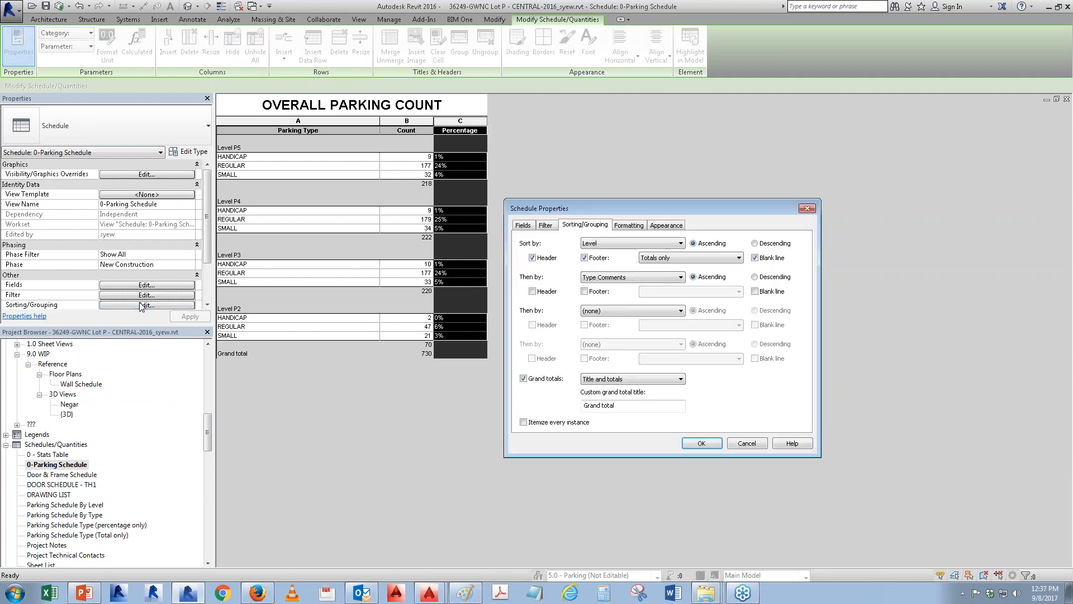
click(628, 224)
click(538, 308)
click(669, 320)
click(659, 344)
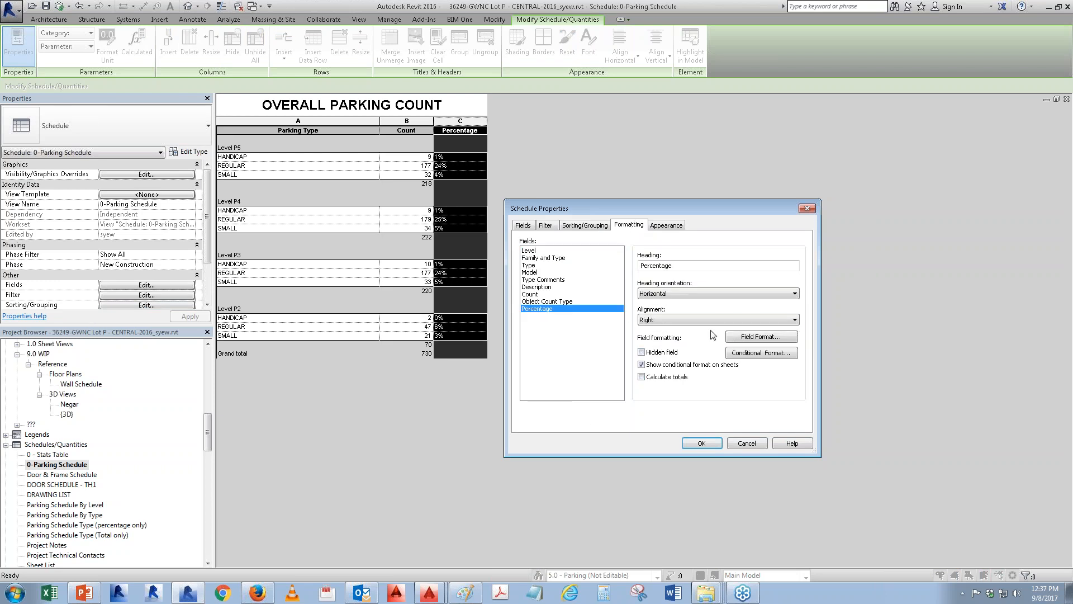
click(762, 337)
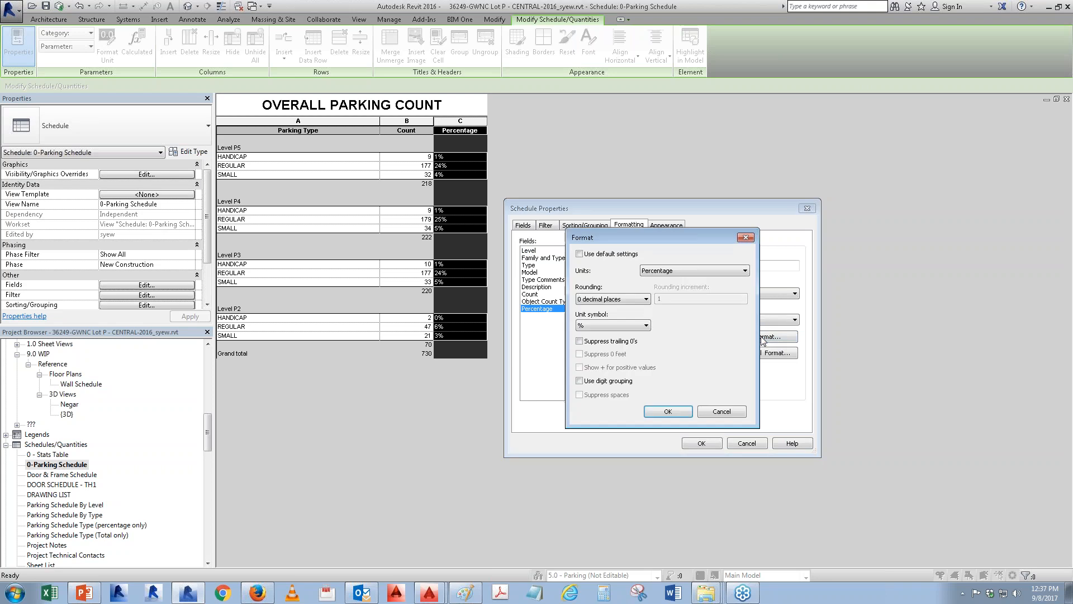
click(629, 302)
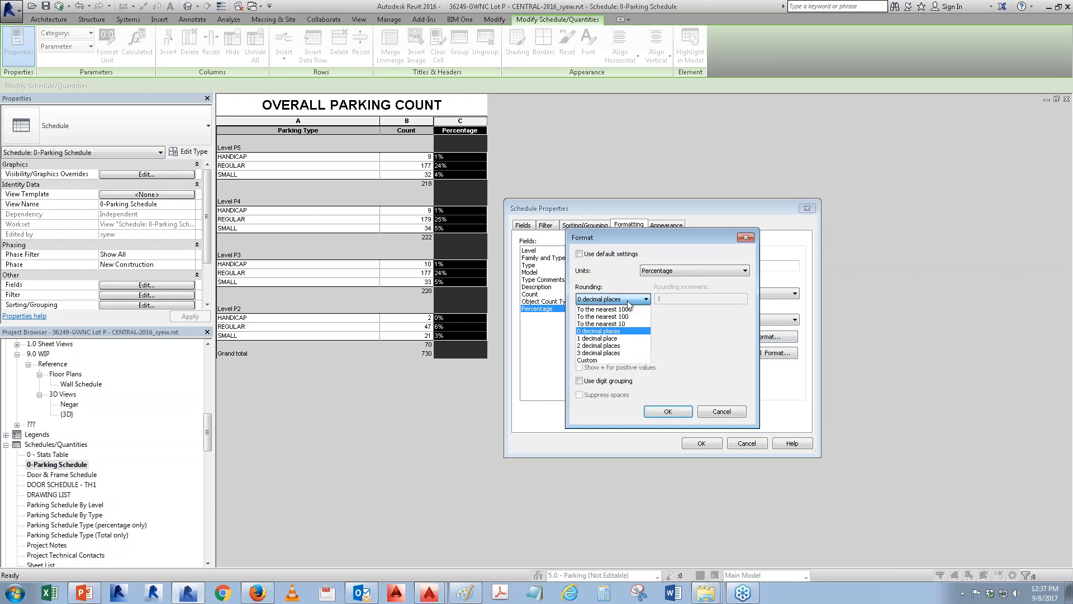
click(612, 345)
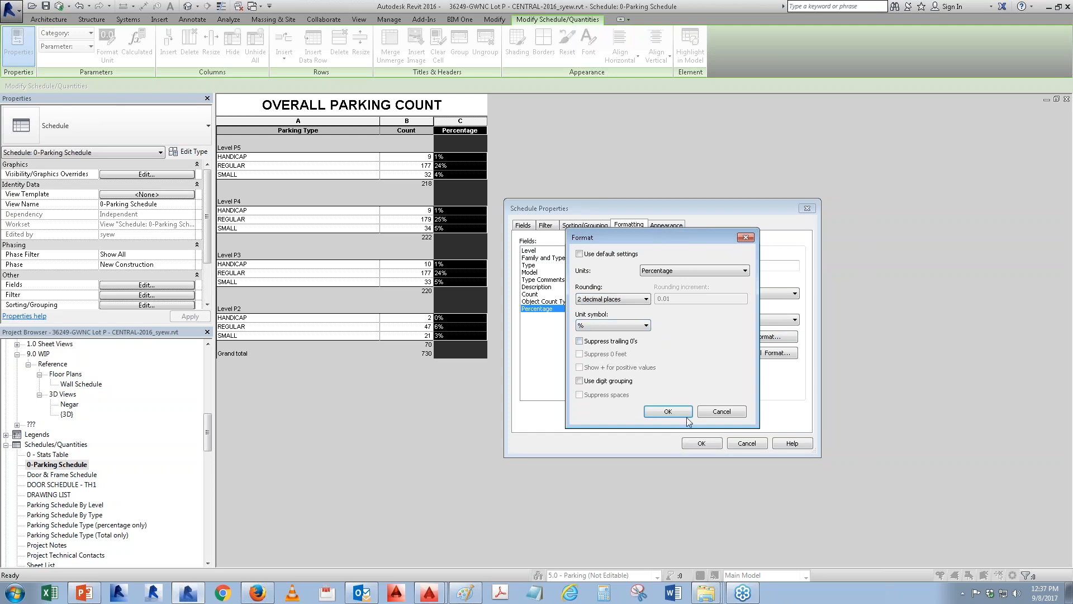
click(665, 413)
click(686, 443)
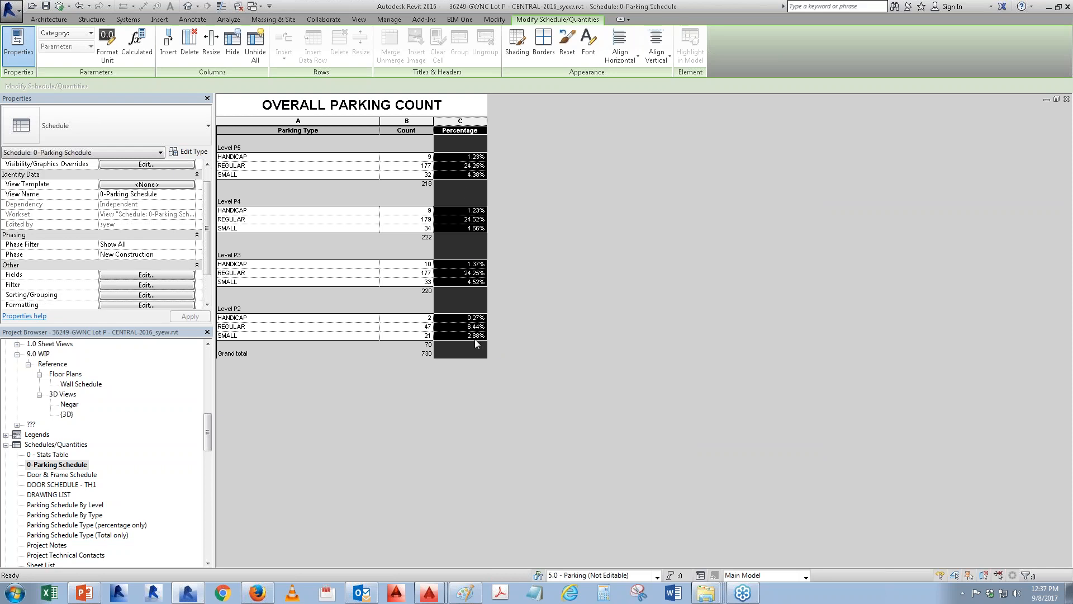
- Set the Percentage field's rounding to 1 decimal place and apply it to the schedule
click(163, 273)
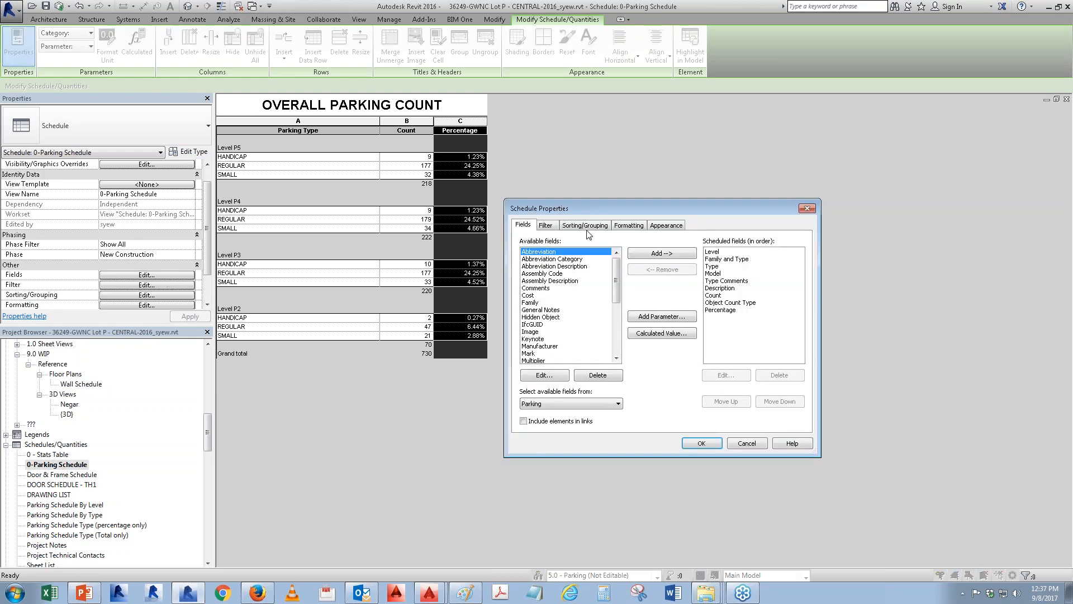
click(628, 225)
click(554, 308)
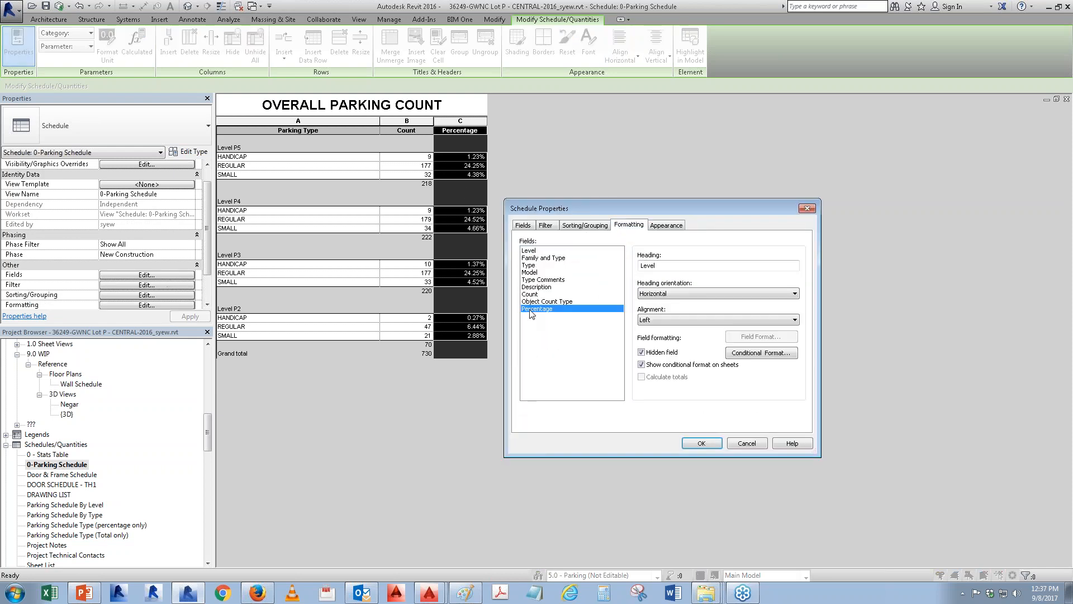
click(761, 336)
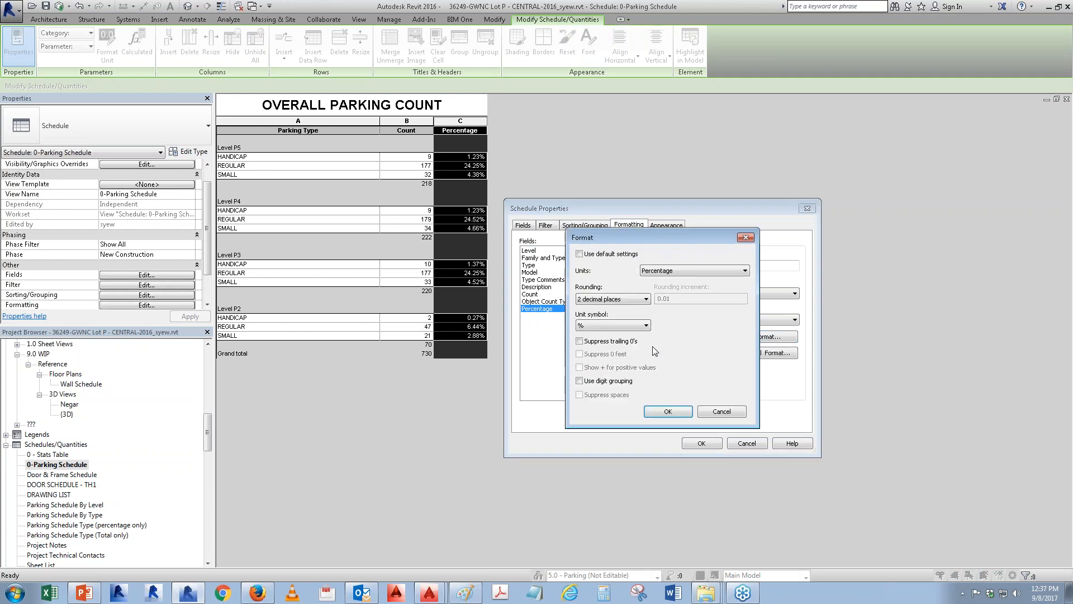
click(600, 300)
click(594, 343)
click(669, 412)
key(Return)
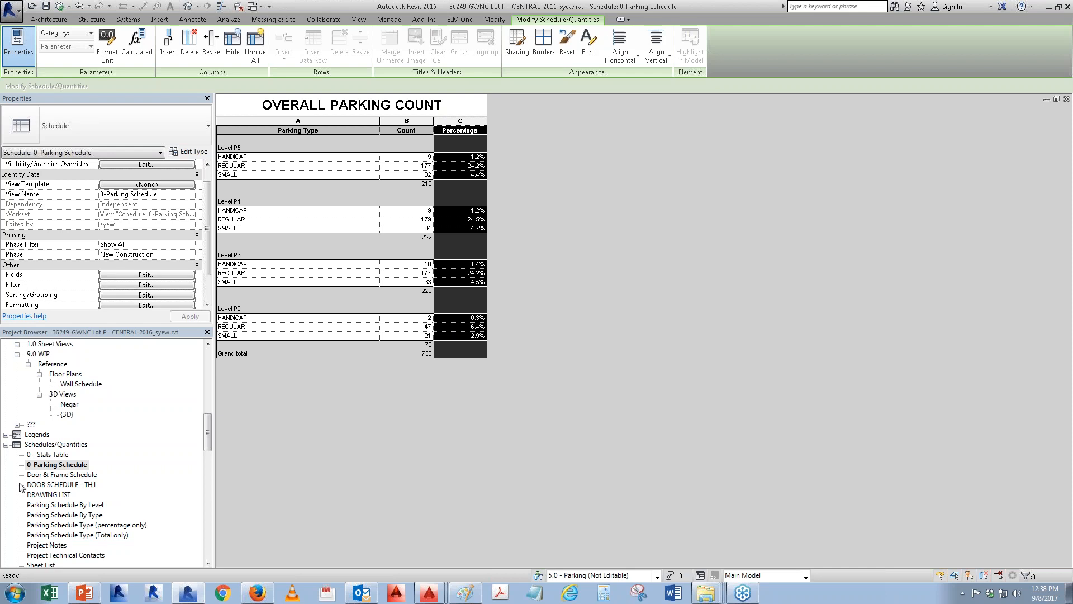
- Duplicate the 0-Parking Schedule view and rename the copy as 0-Parking Schedule Total
right_click(52, 464)
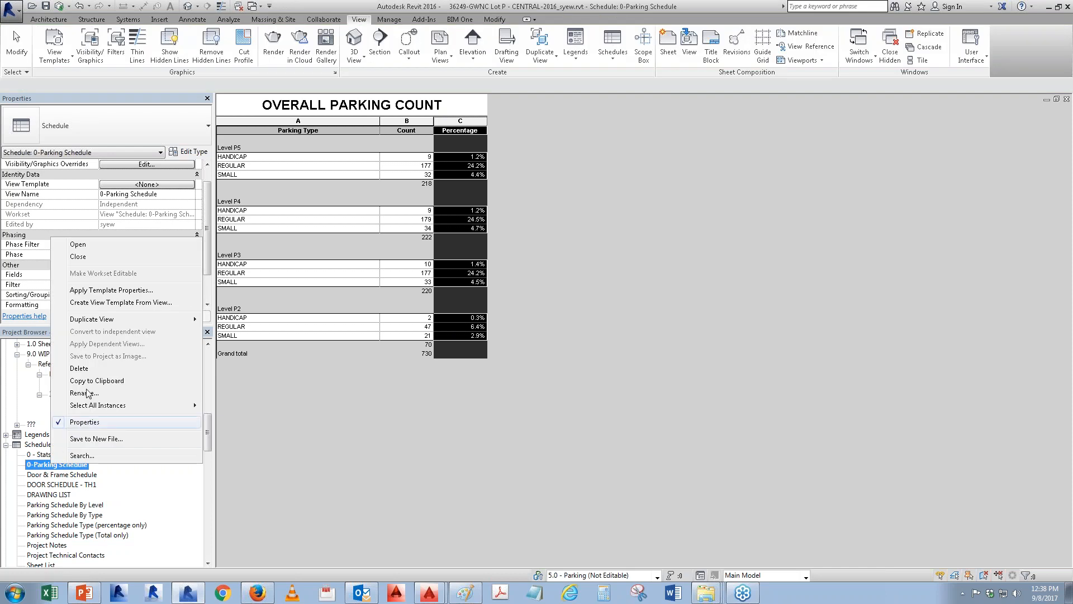
mouse_move(92, 324)
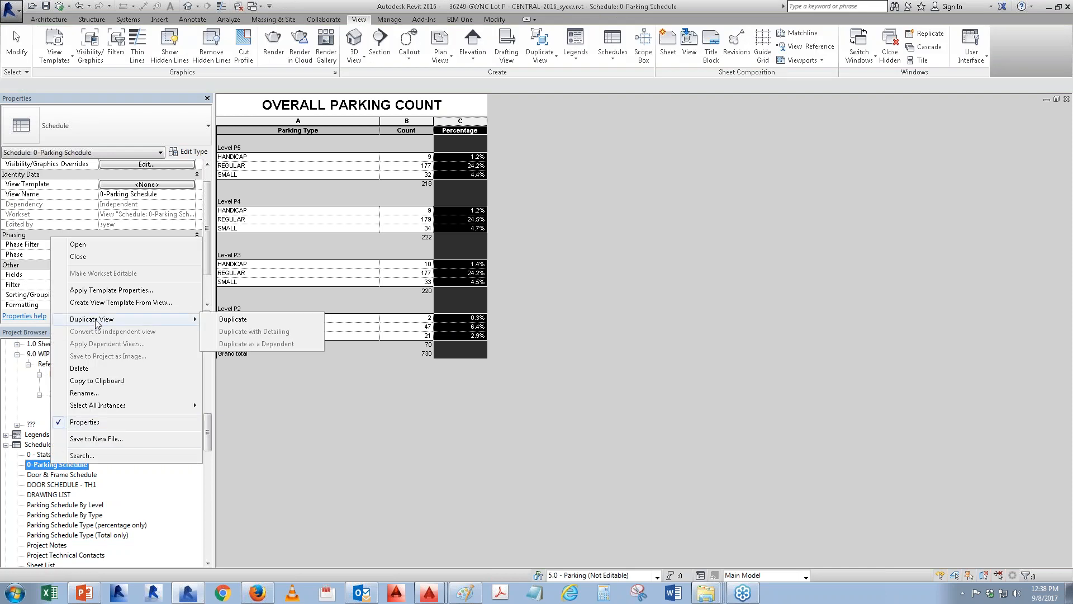
click(234, 321)
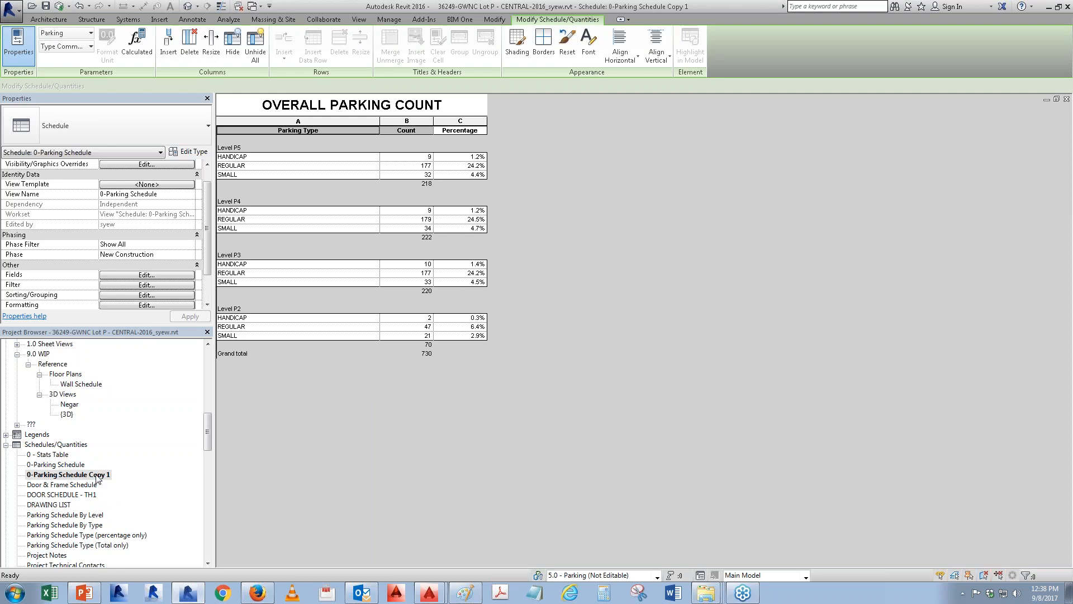
right_click(97, 473)
click(129, 400)
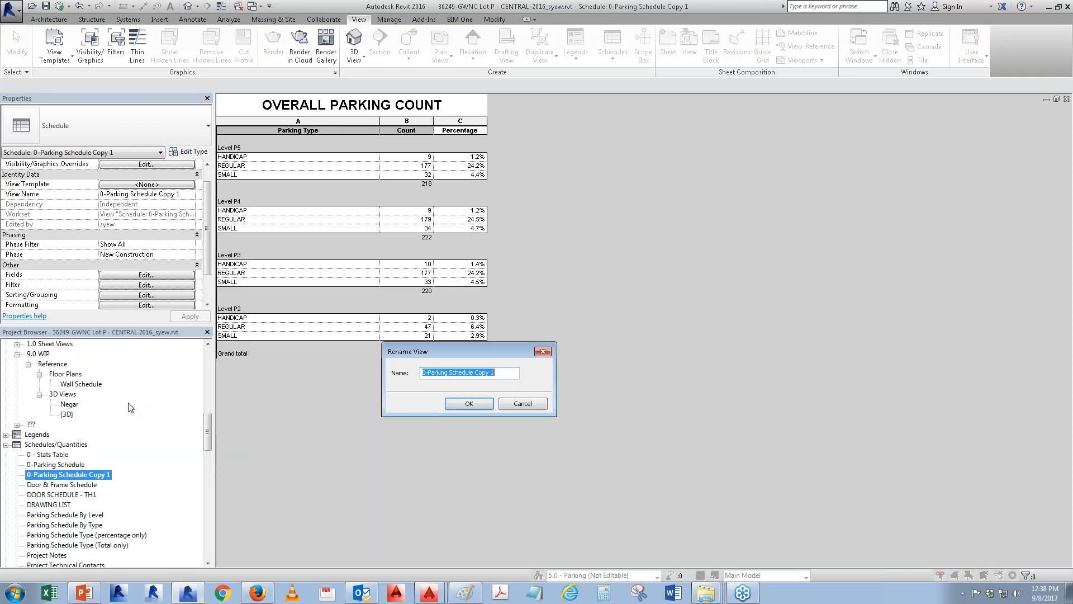
drag(473, 373, 503, 379)
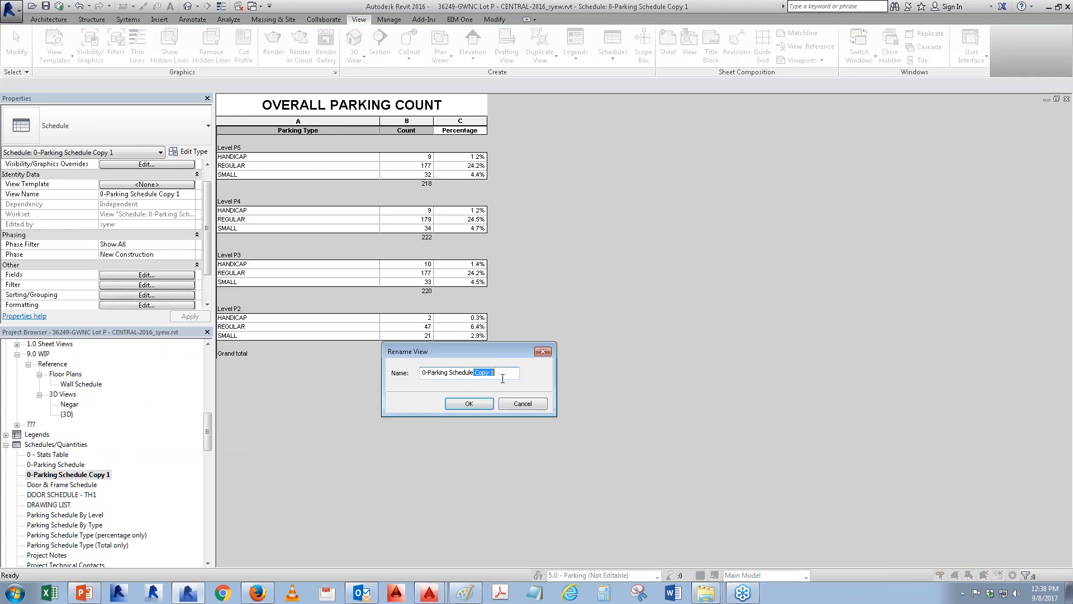
text(Total)
key(Return)
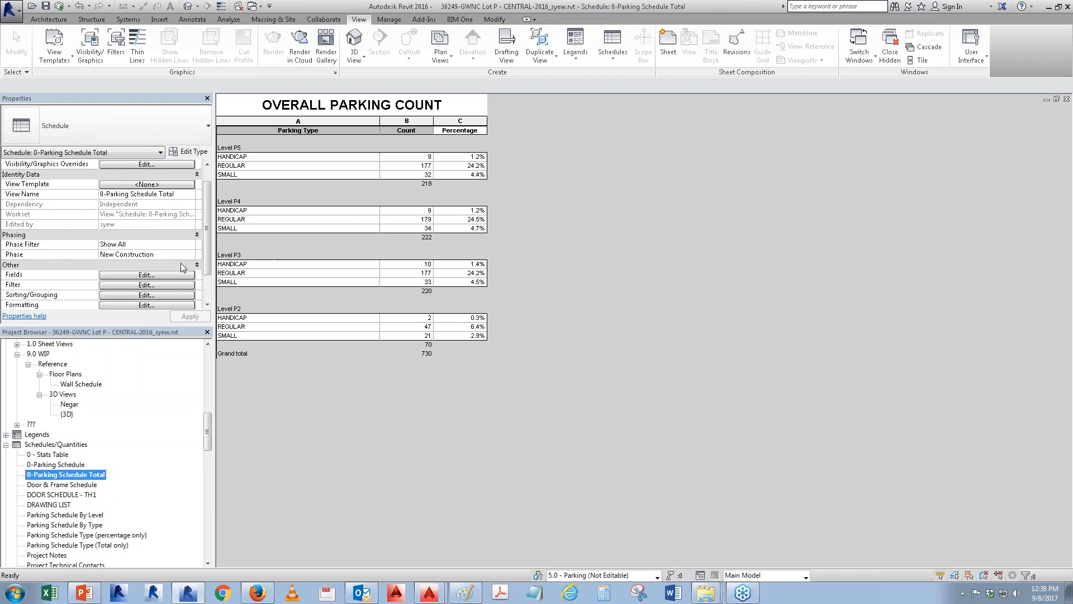
- Change the duplicated schedule's title to OVERALL PARKING TYPE COUNT
click(397, 105)
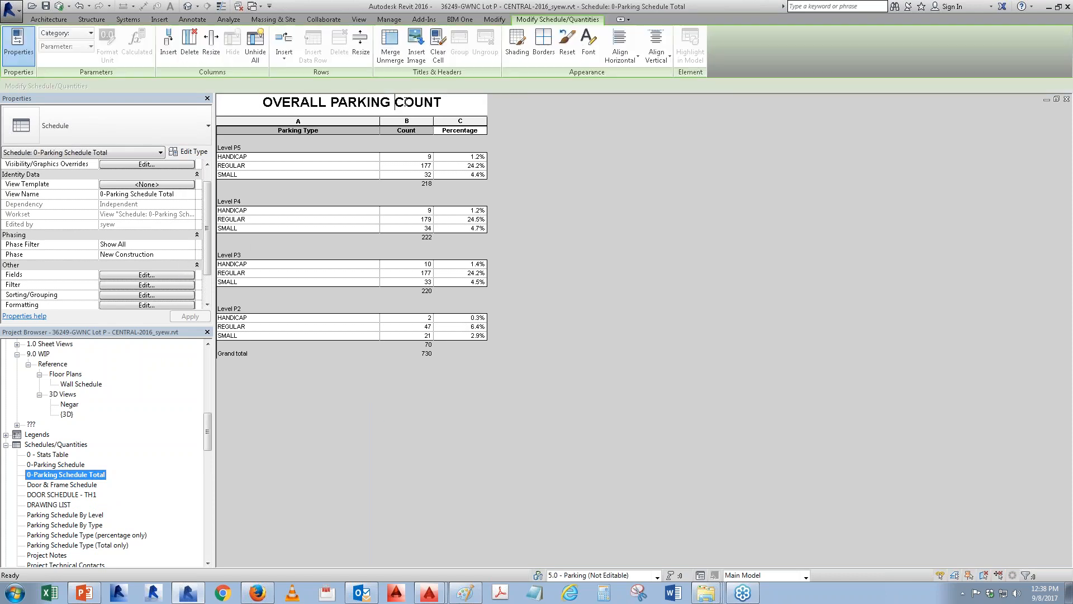
double_click(389, 97)
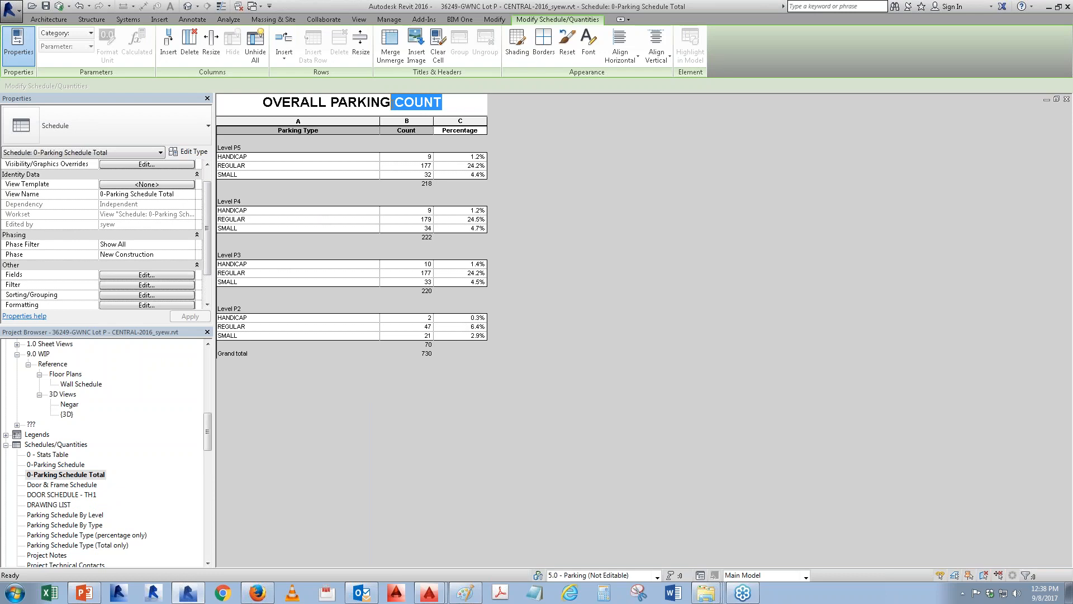
click(395, 110)
text(TYPE)
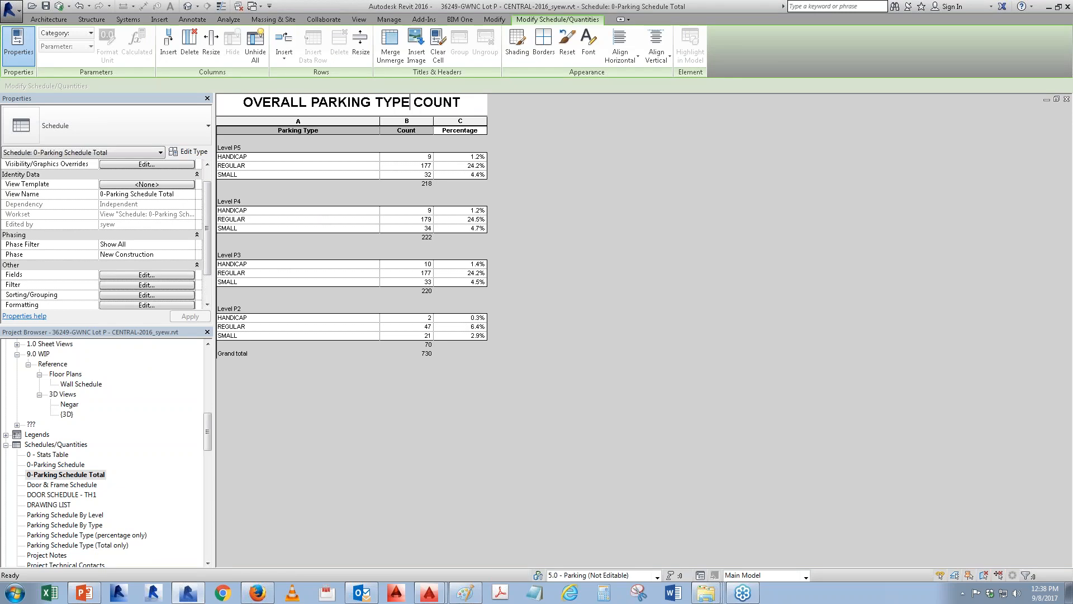
key(Return)
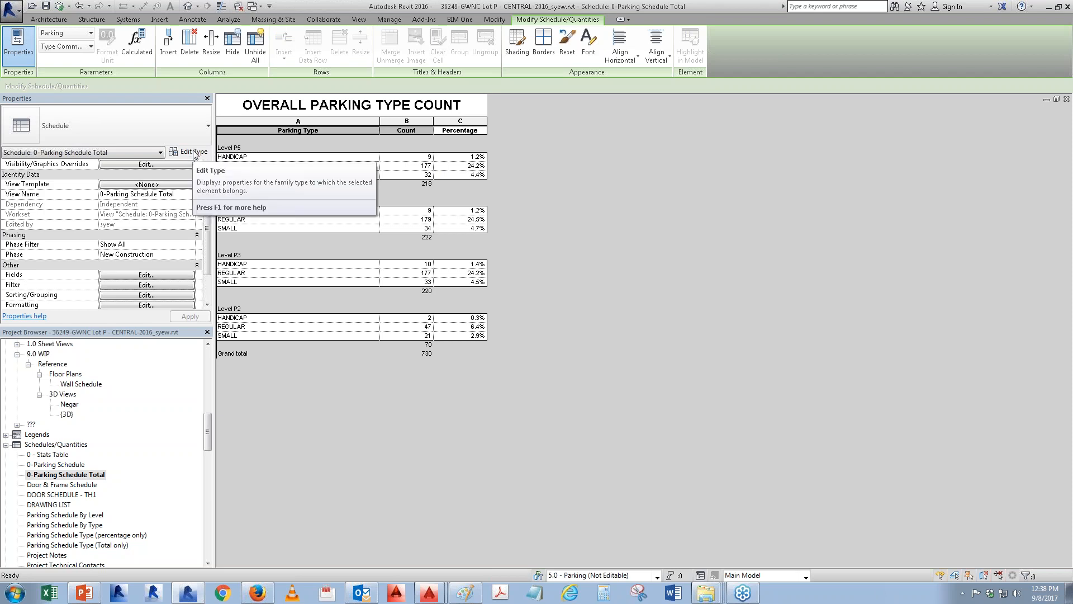
- Sort the OVERALL PARKING TYPE COUNT schedule by Type Comments instead of Level, with the group header and footer turned off
click(147, 275)
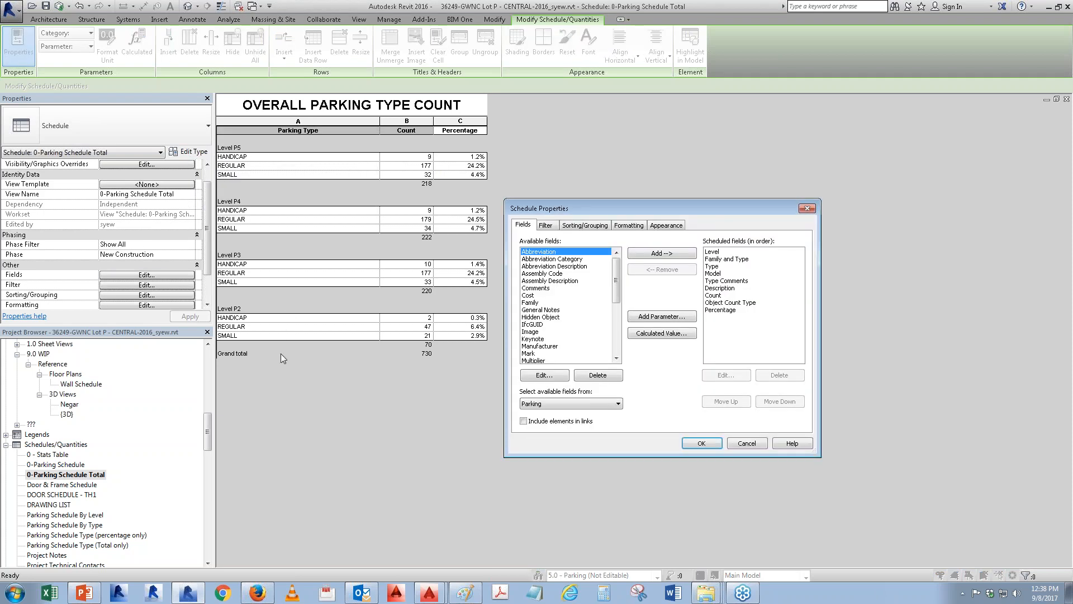
click(566, 225)
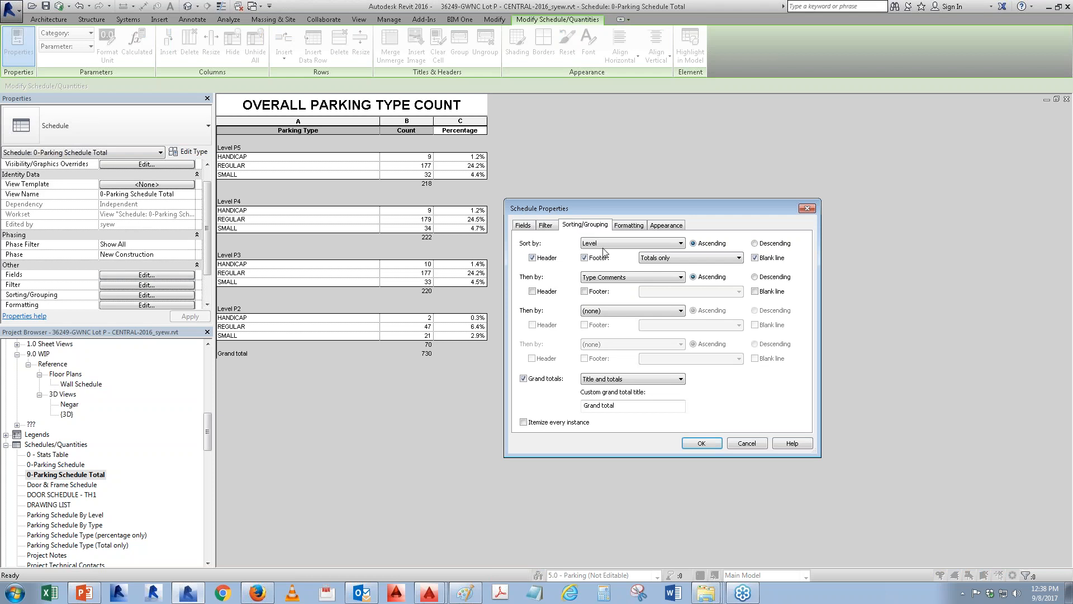
click(584, 259)
click(548, 258)
click(597, 245)
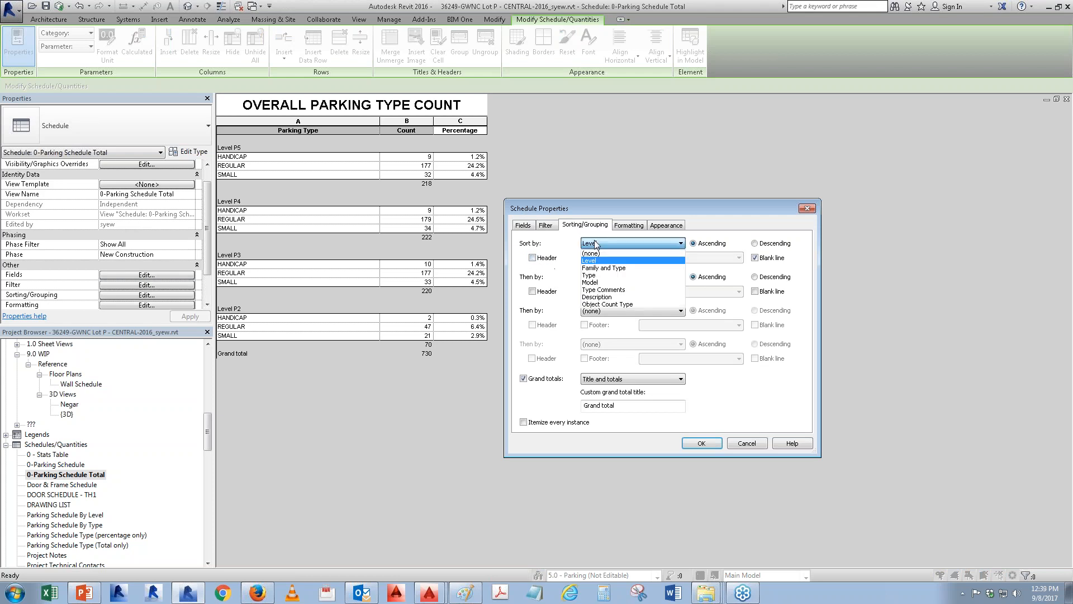
click(599, 282)
- Set the second sort criterion to (none) and apply the schedule properties
click(632, 278)
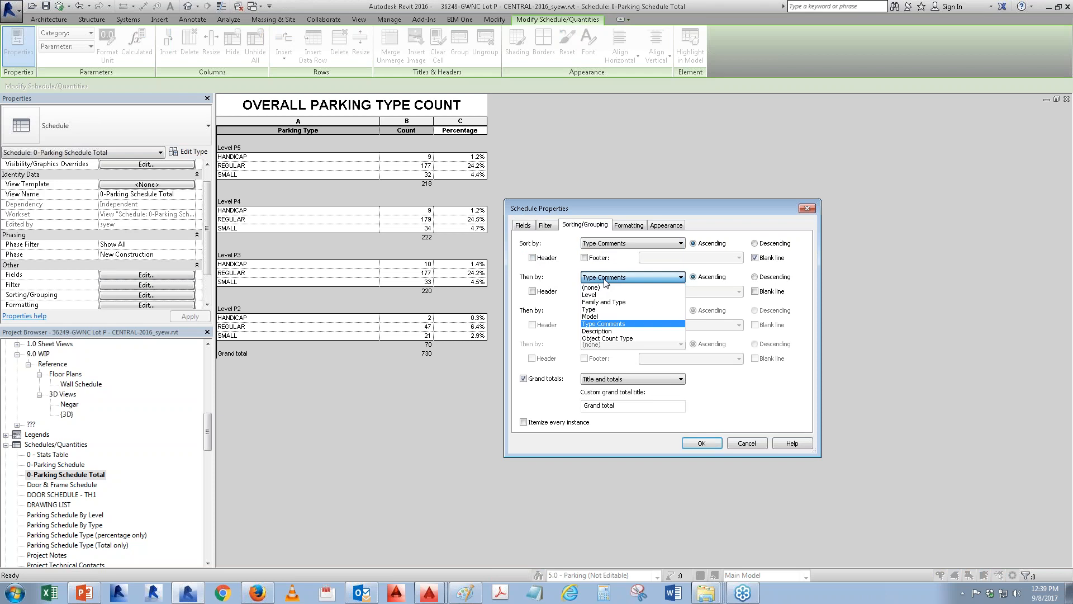
click(603, 285)
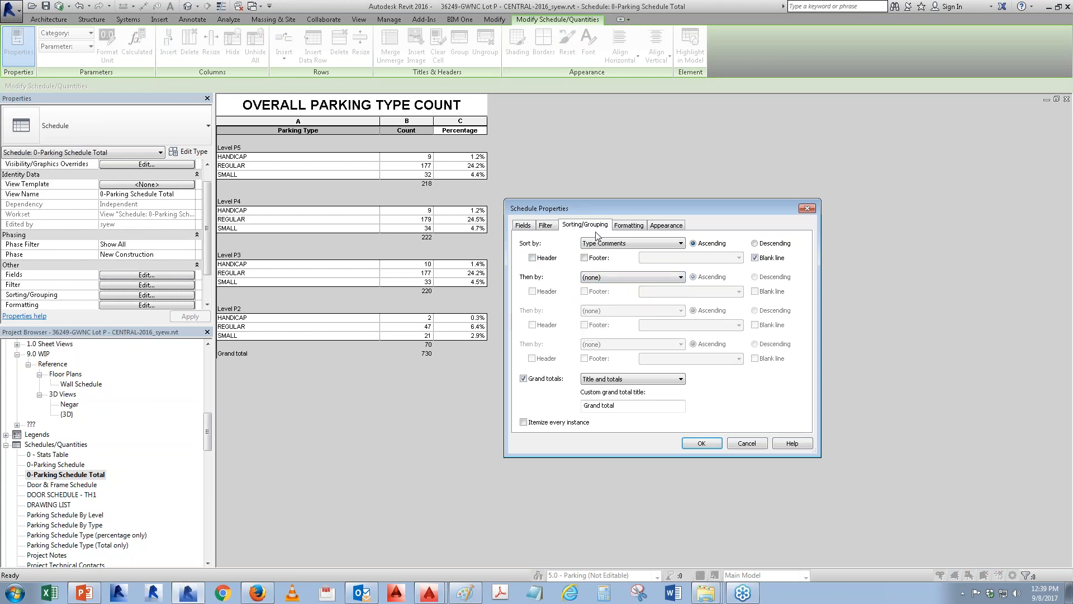
click(626, 226)
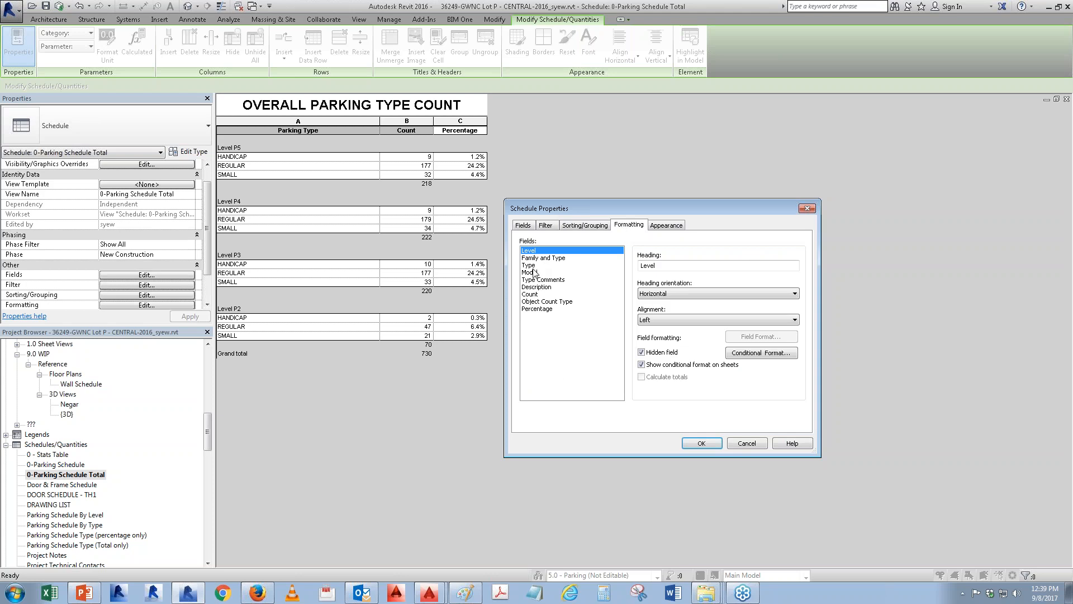
click(641, 352)
click(701, 444)
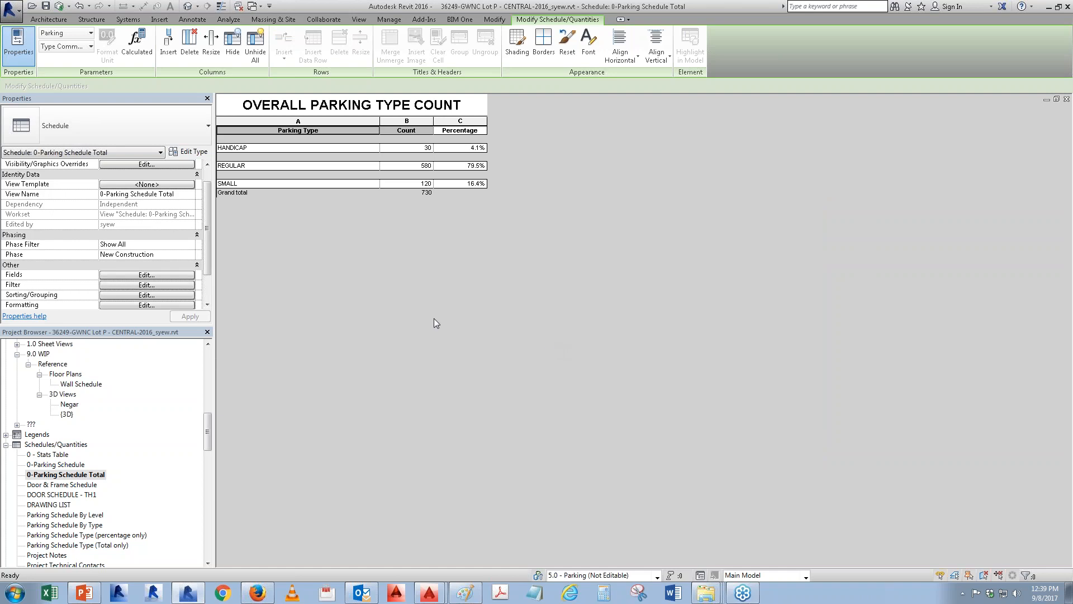
- Turn off the blank line between the Type Comments groups in the total schedule
click(148, 276)
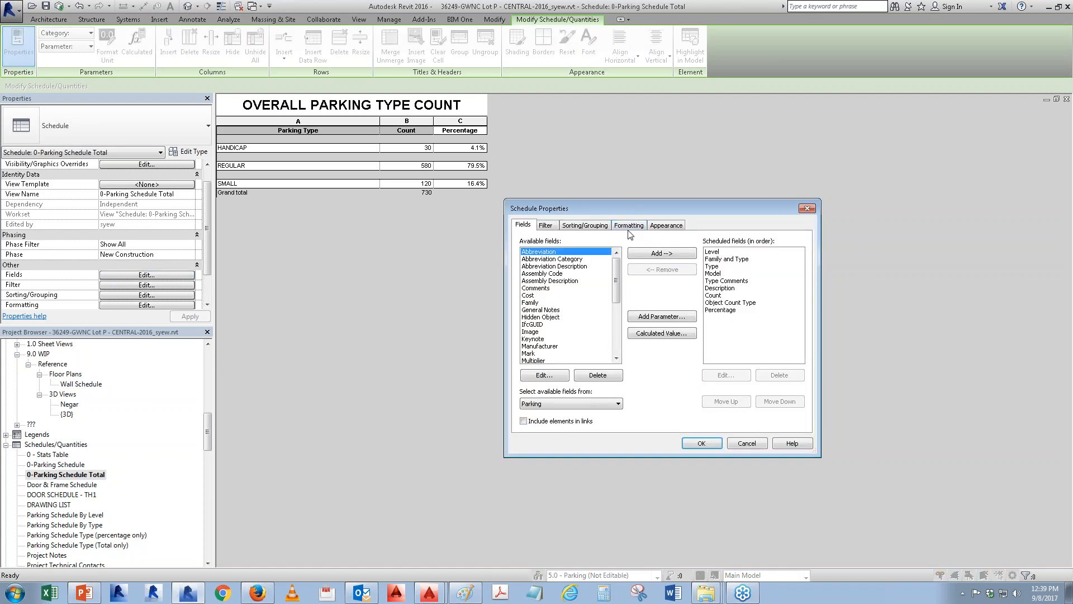
click(587, 226)
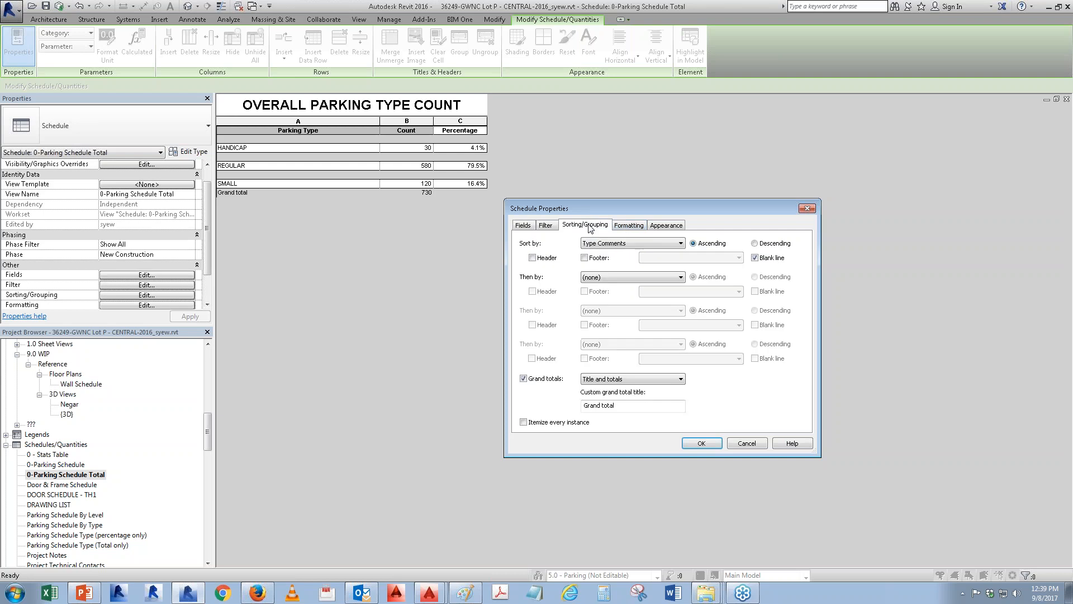
click(756, 258)
click(704, 443)
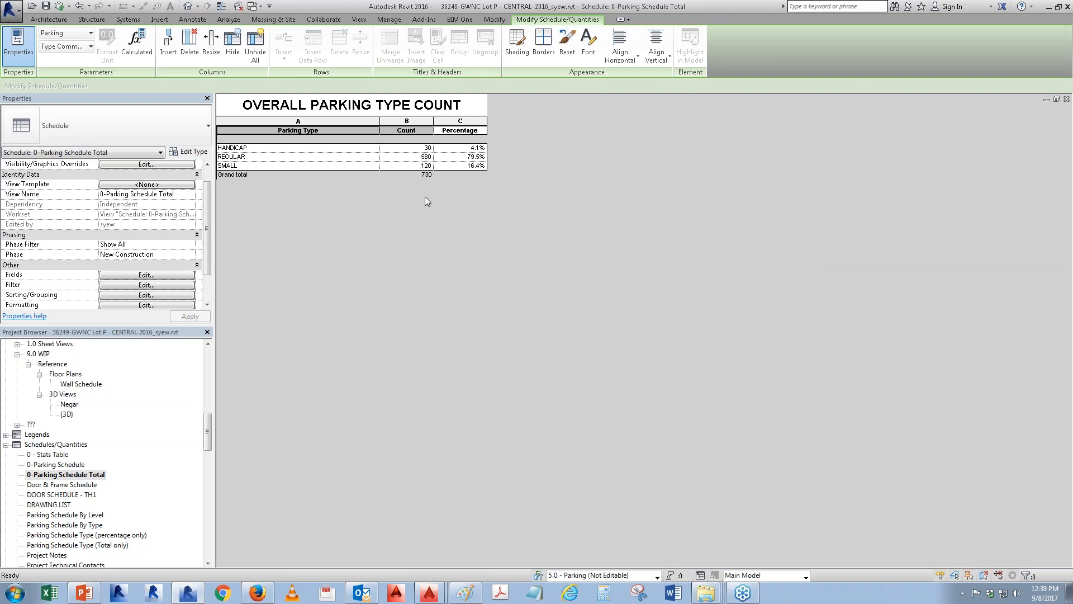
- Close both parking schedule views and open sheet 59 - Unnamed
click(1066, 99)
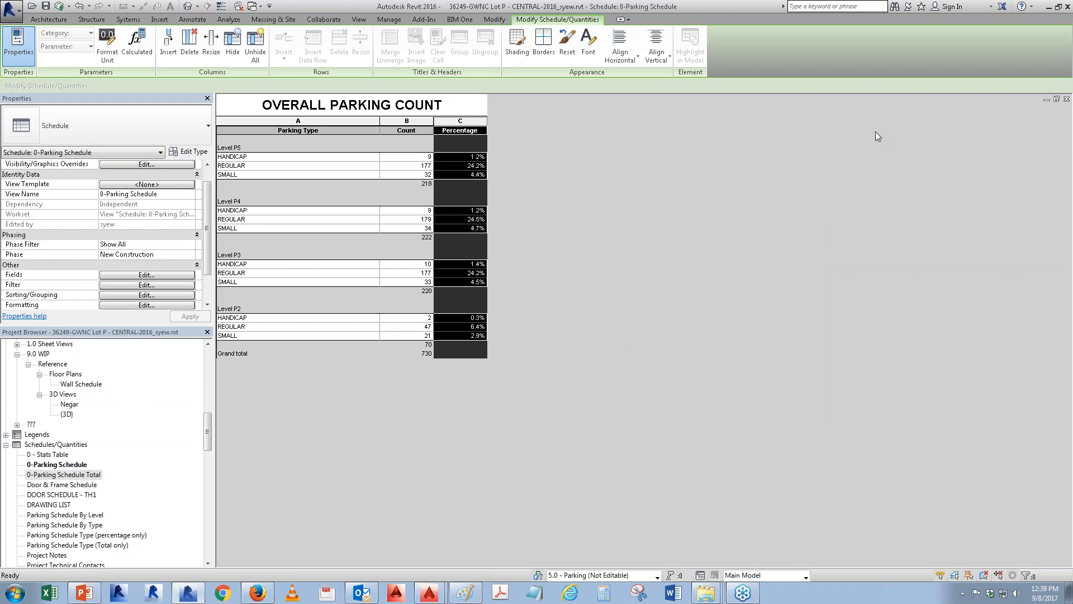
click(1067, 99)
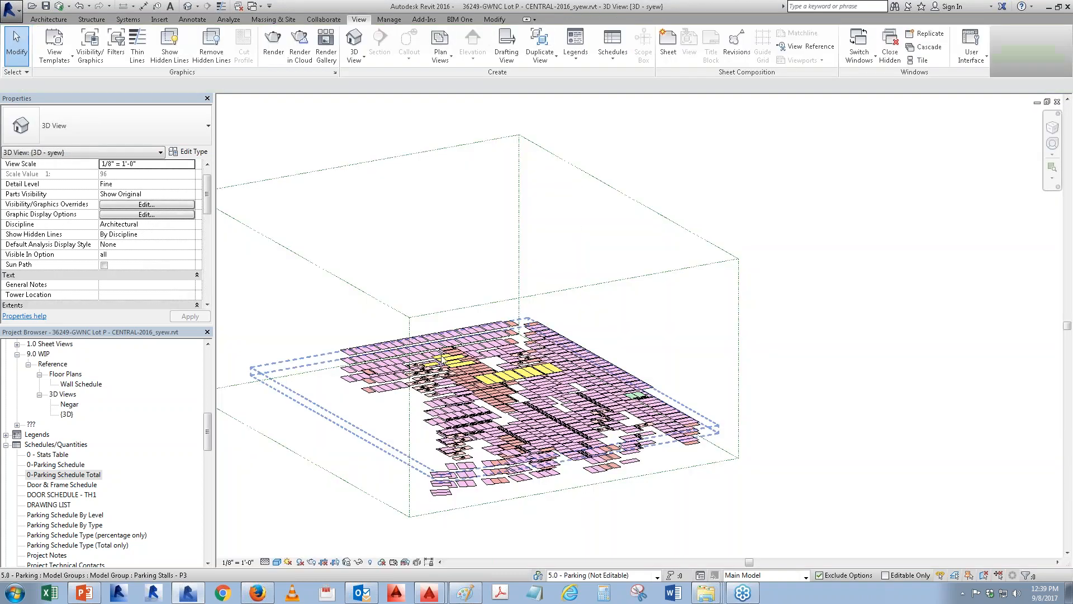
drag(205, 432, 205, 462)
click(17, 494)
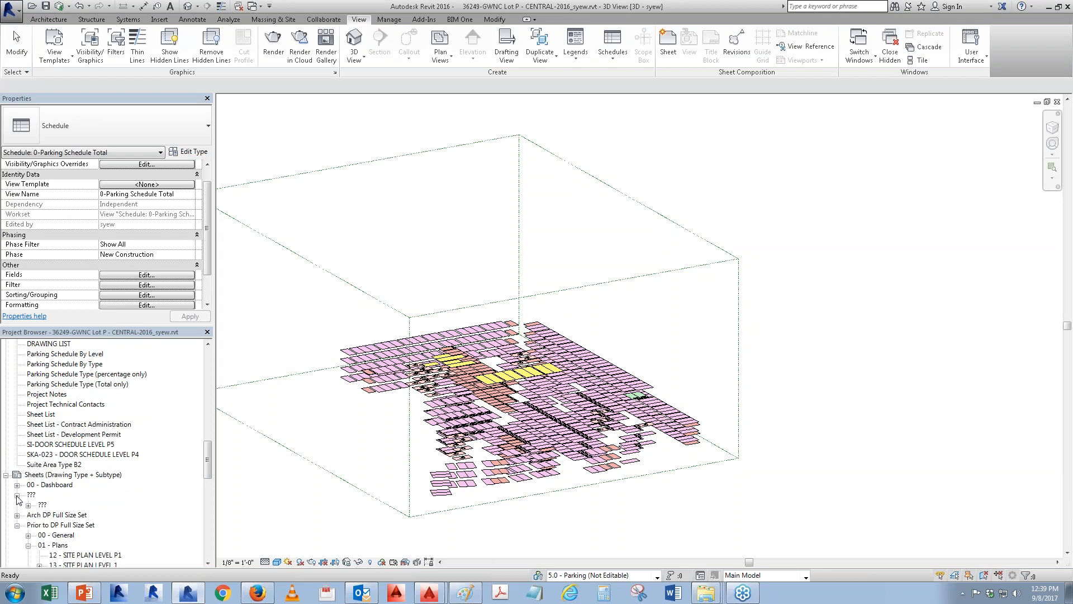
click(28, 505)
double_click(56, 515)
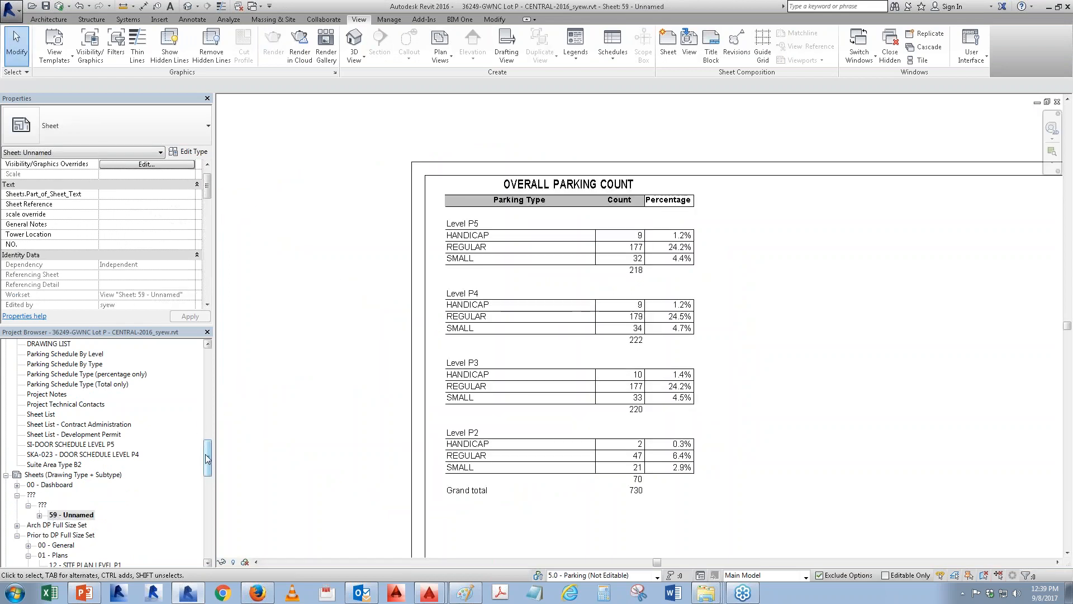
- Place 0-Parking Schedule Total on sheet 59 to the right of the OVERALL PARKING COUNT schedule
drag(210, 460, 213, 425)
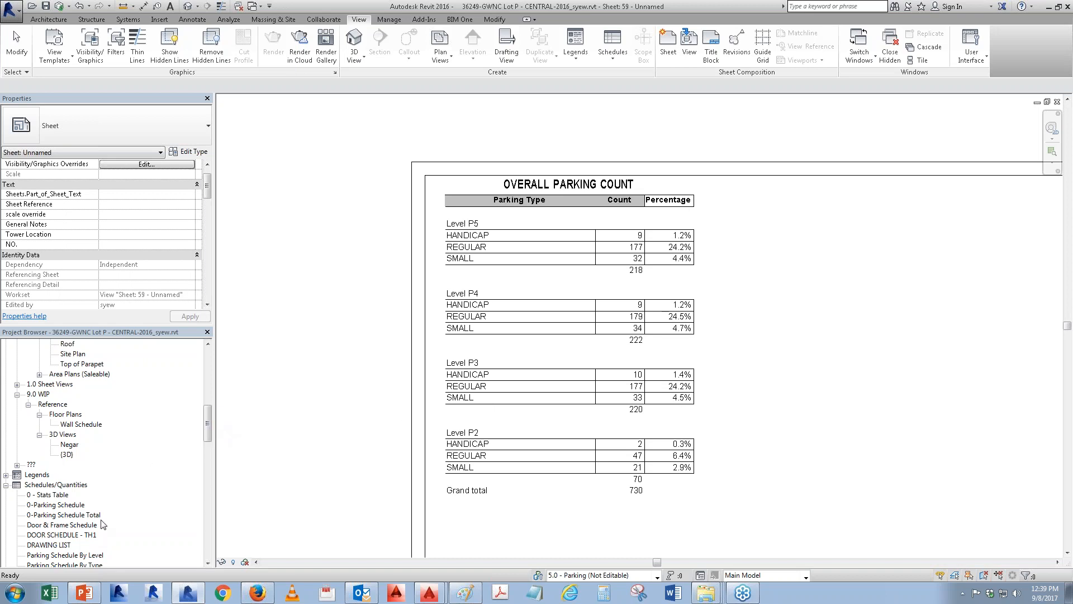
click(77, 505)
drag(56, 505, 867, 347)
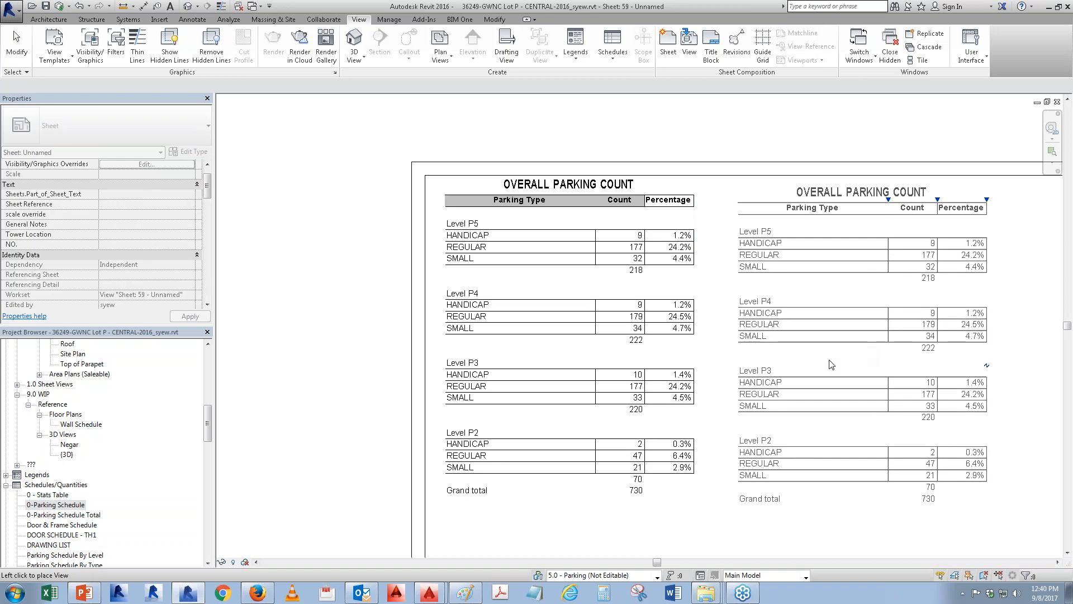
click(66, 516)
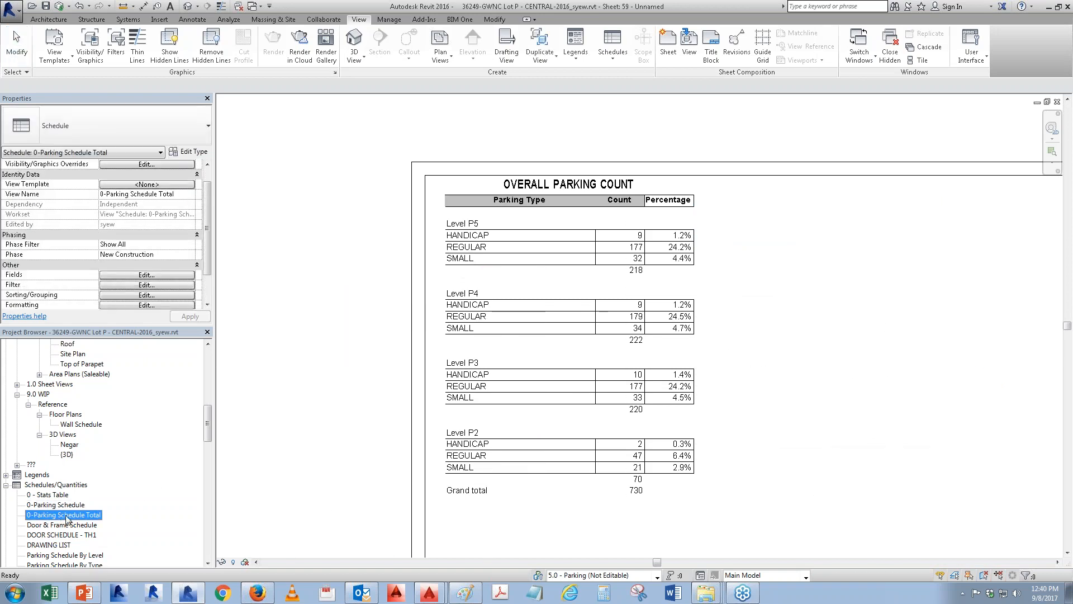
drag(67, 518, 862, 250)
click(861, 229)
click(859, 378)
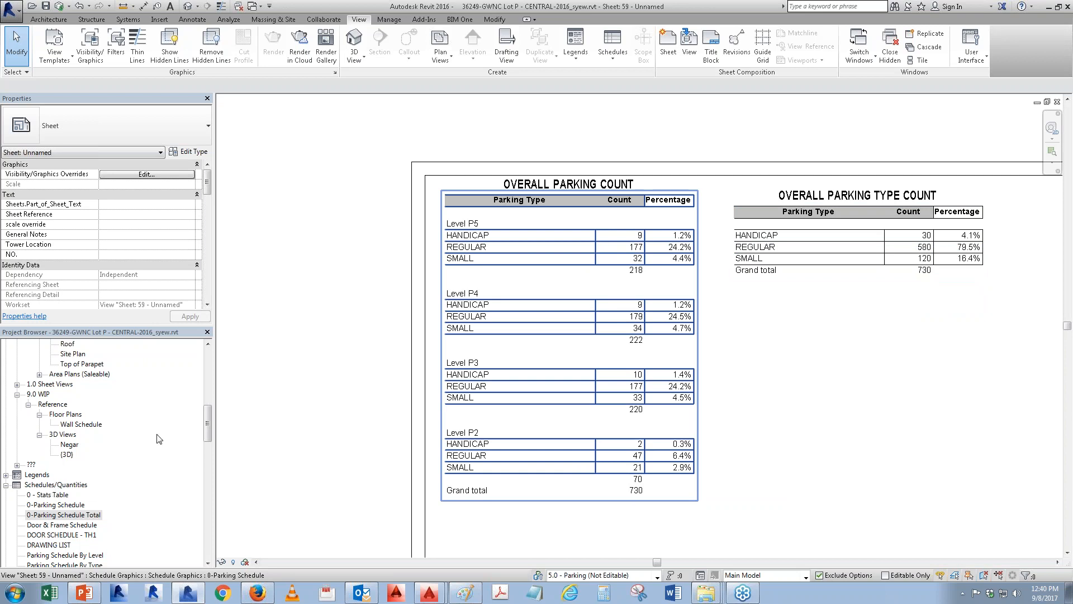
- Copy the OVERALL PARKING COUNT schedule on sheet 59 to the clipboard
click(593, 350)
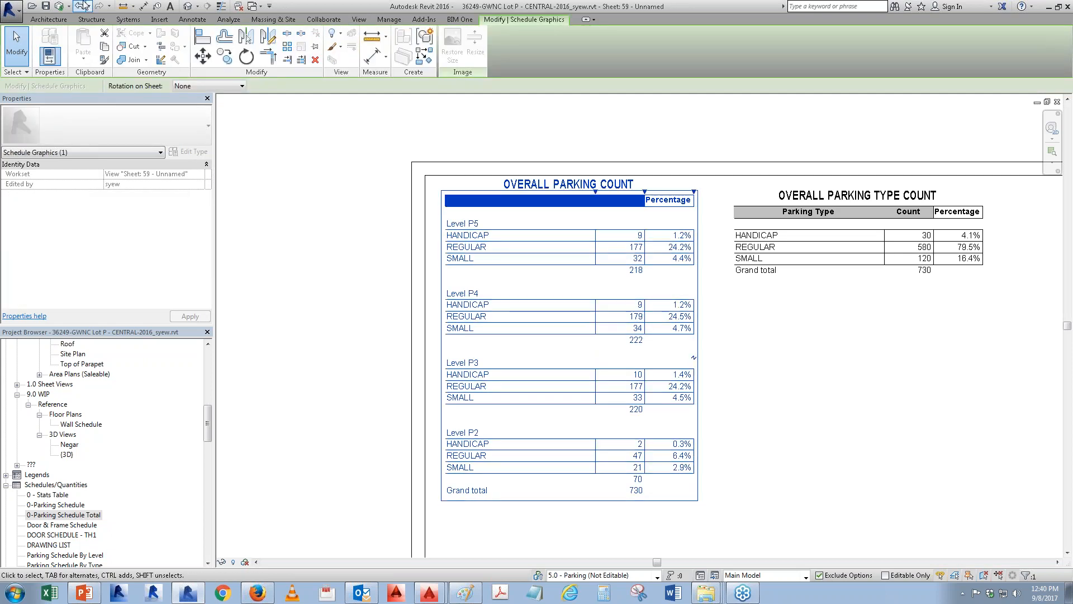
click(105, 46)
key(Escape)
- Create a new sheet with the IBI-Presentation-Prior to DP : Arch D - Landscape titleblock
scroll(50, 495, down, 5)
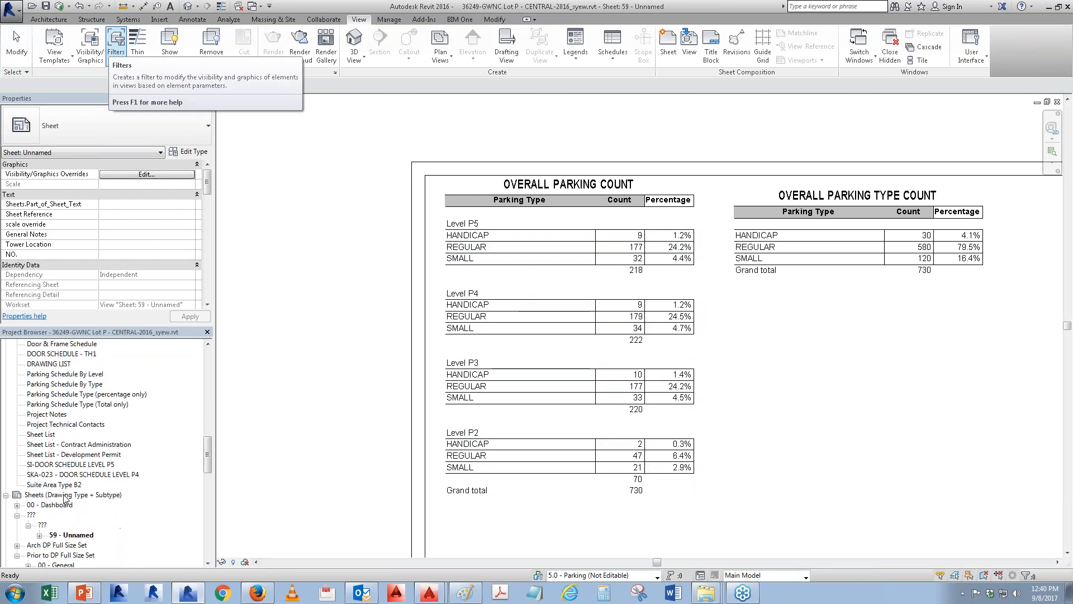
click(62, 495)
right_click(59, 496)
click(98, 508)
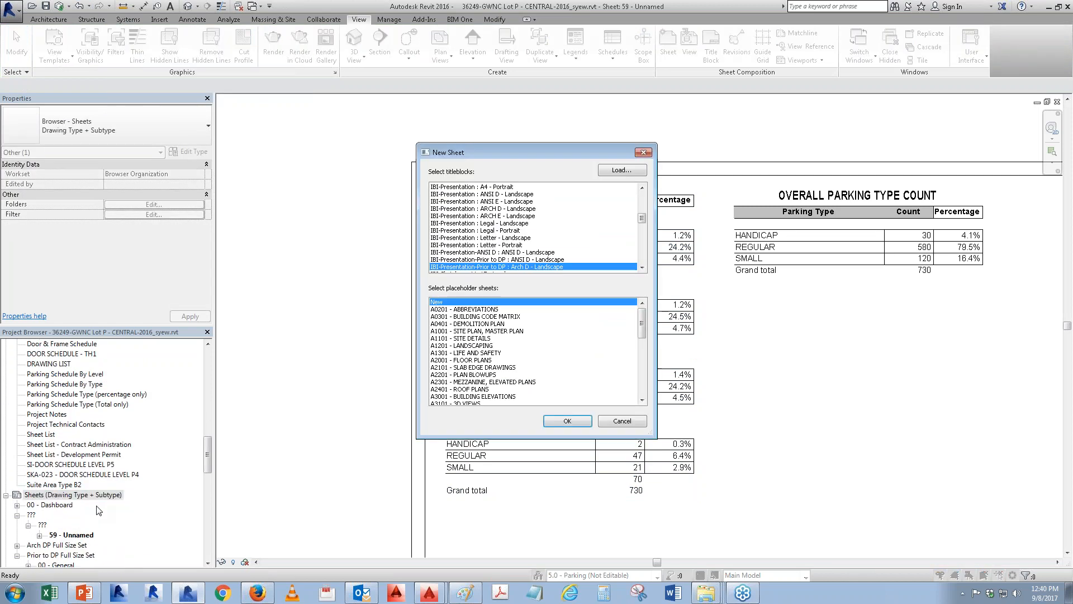
click(559, 425)
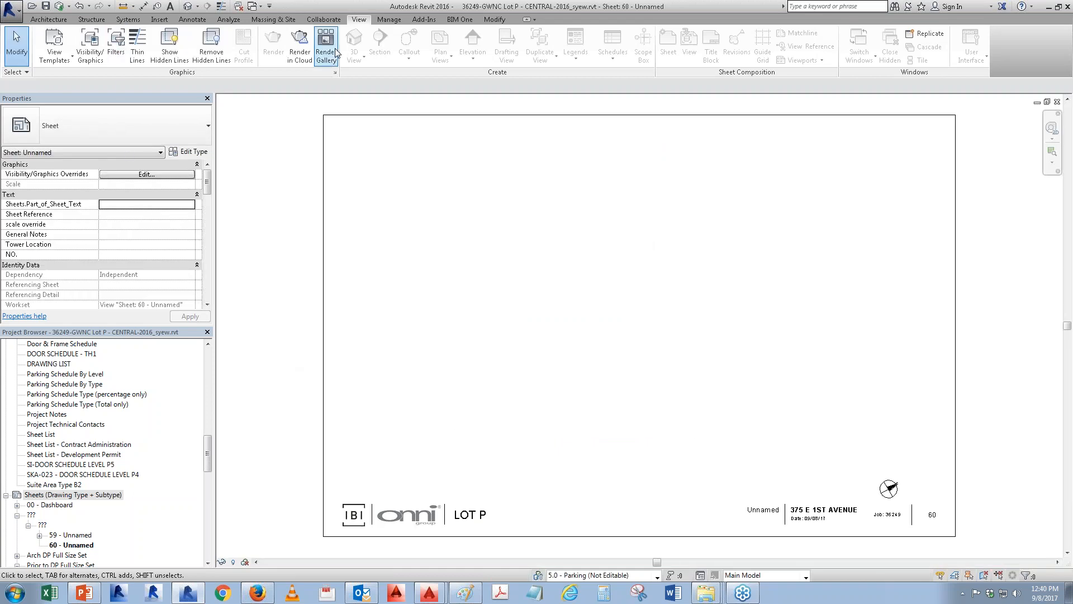
- Paste the copied schedule onto the new sheet aligned to the current view, and move it inside the border's upper-left corner
click(495, 20)
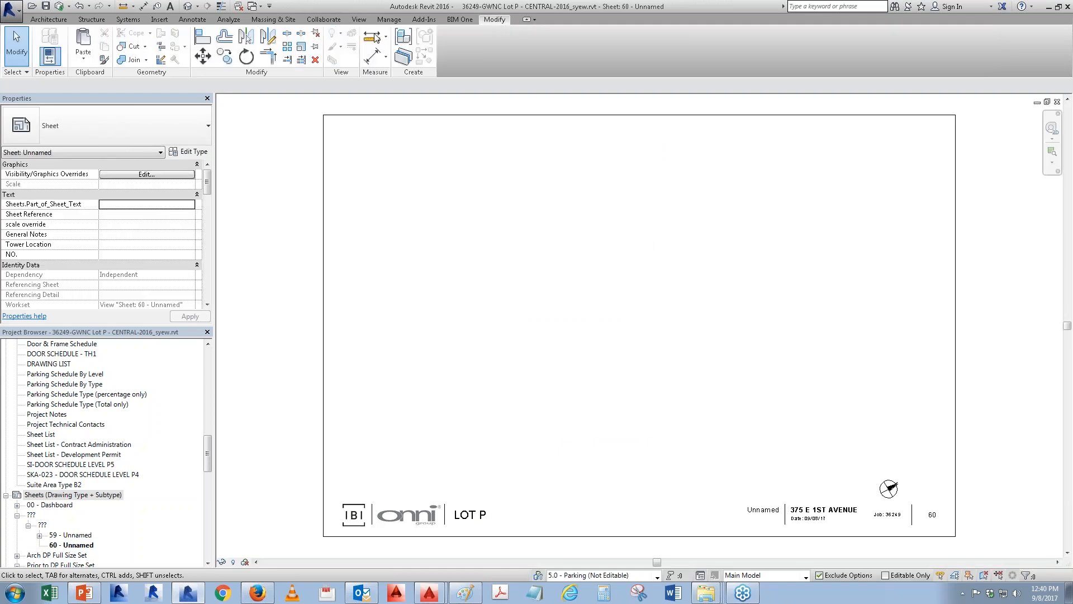
click(81, 60)
click(135, 147)
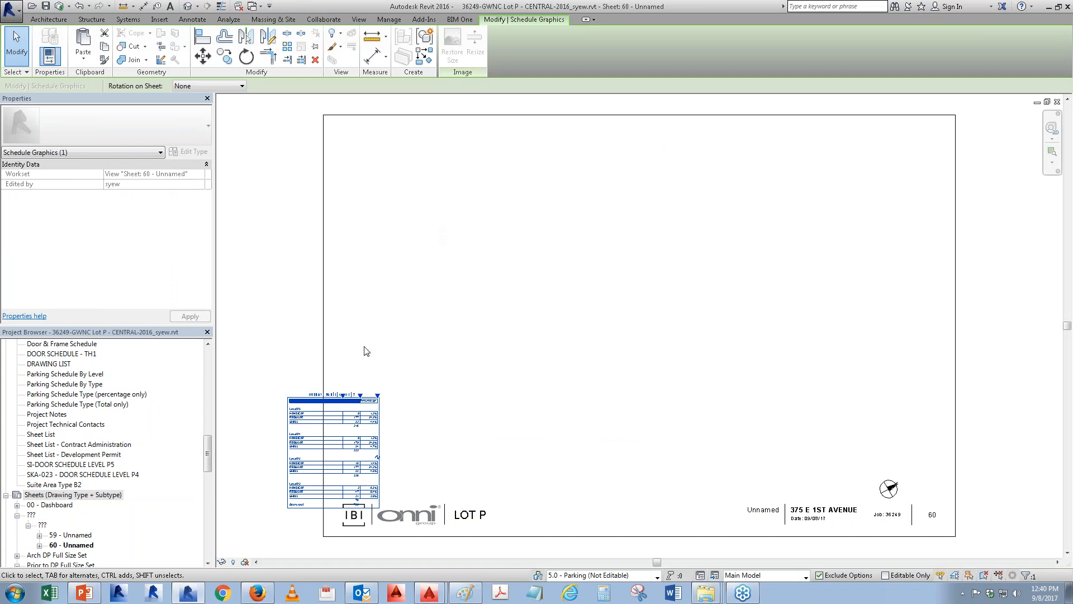
drag(354, 419, 418, 165)
click(509, 369)
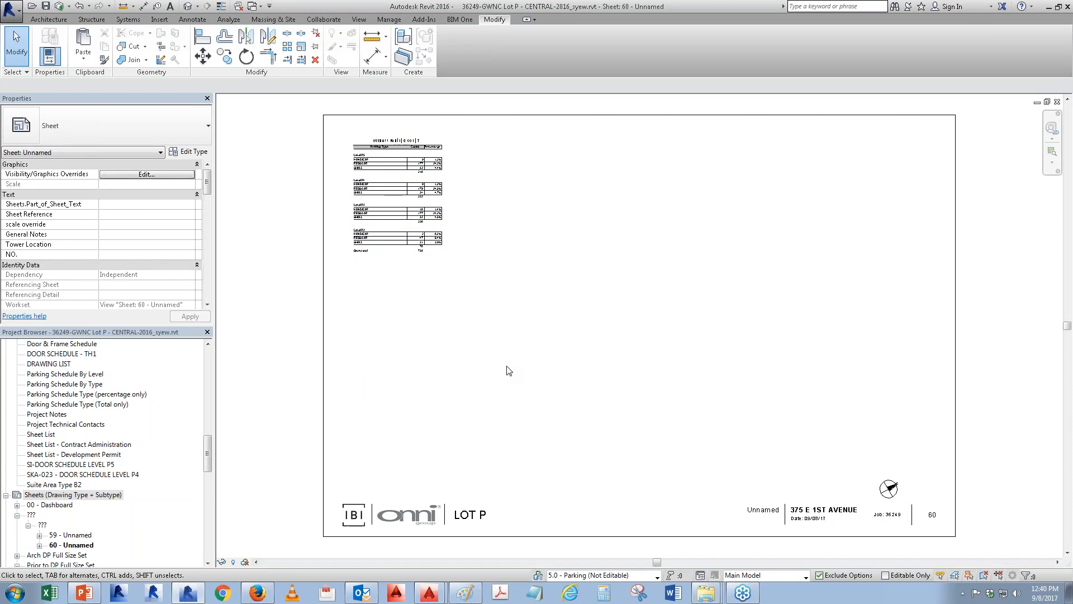
scroll(394, 167, up, 4)
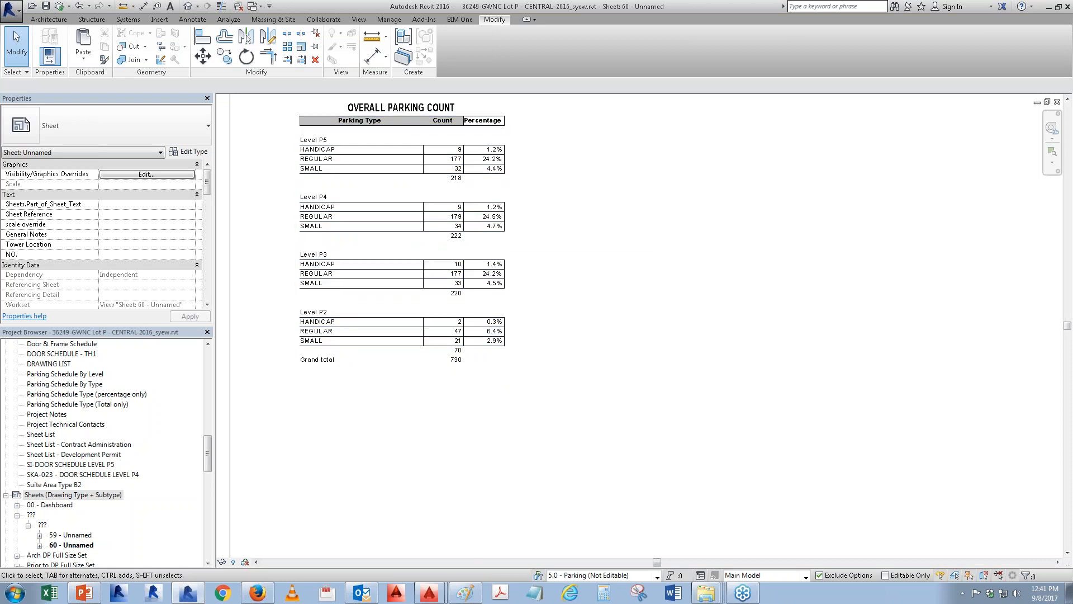
- Open the pasted OVERALL PARKING COUNT schedule for editing from the sheet
mouse_move(465, 593)
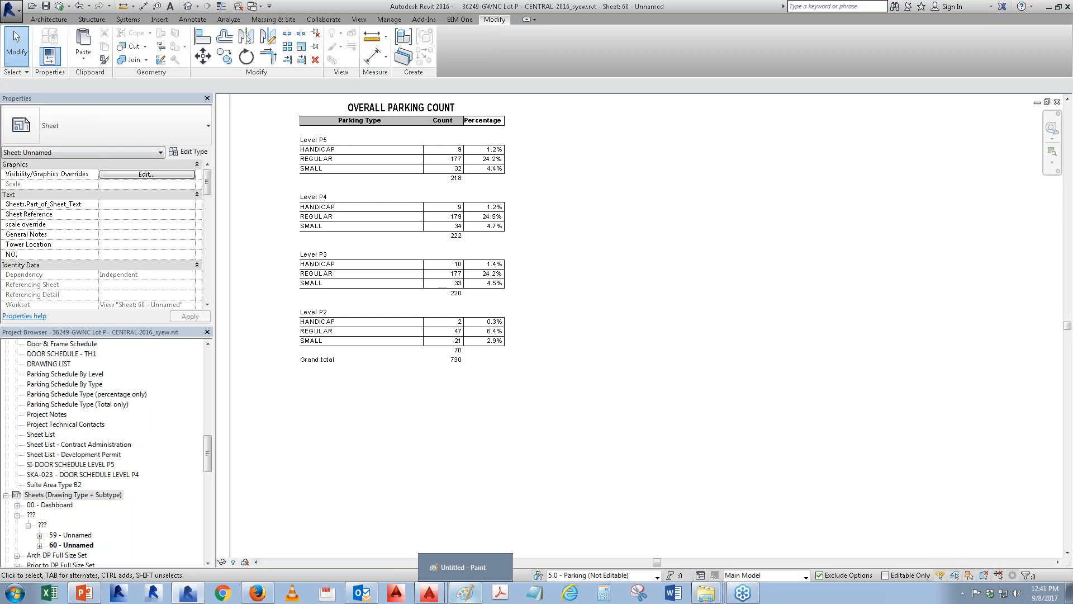
right_click(448, 232)
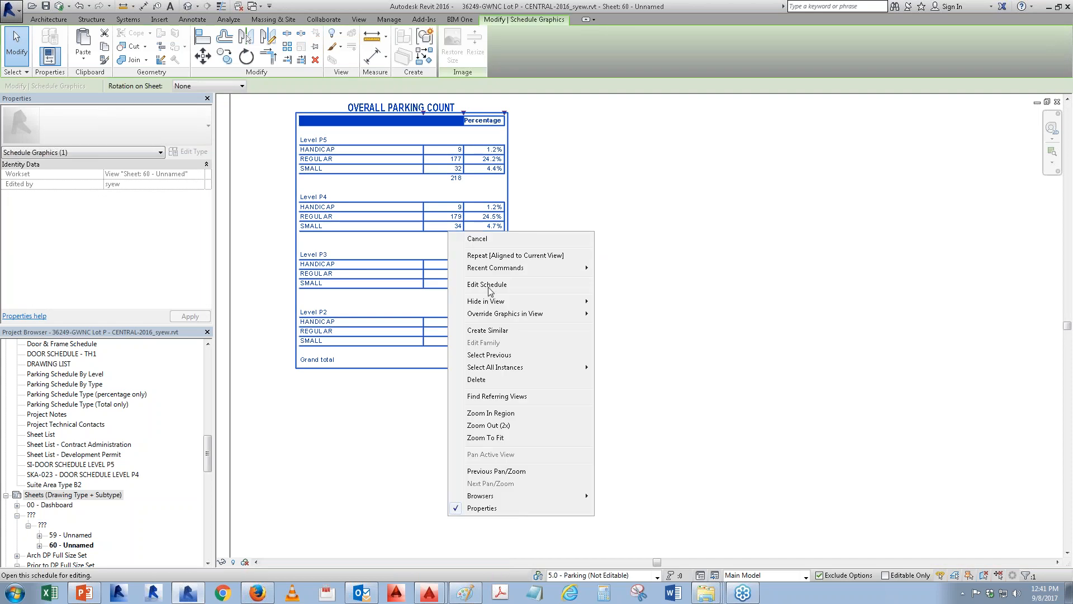
click(488, 285)
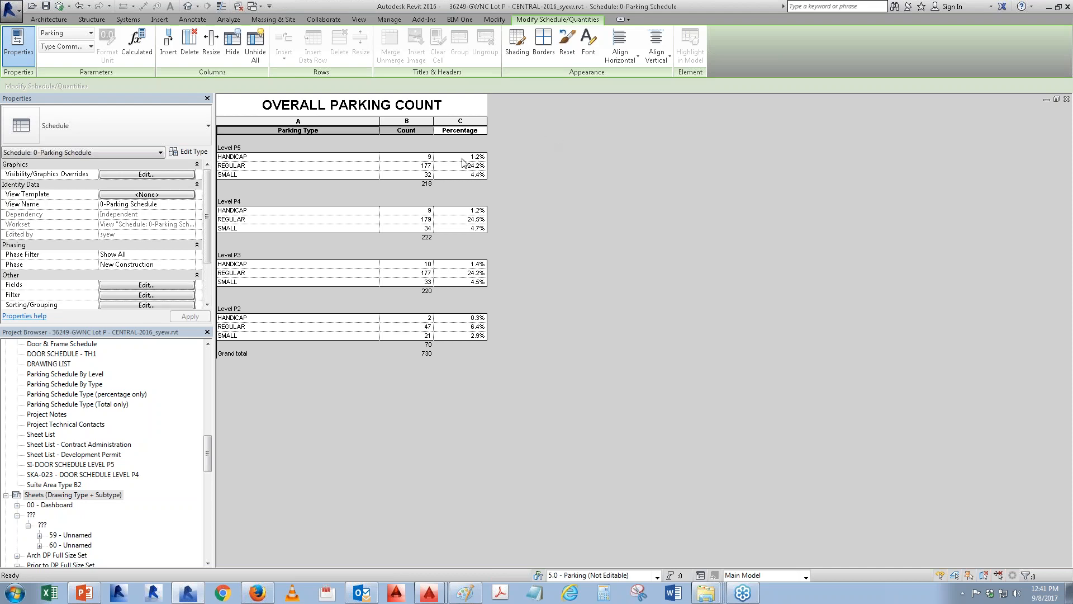
click(470, 124)
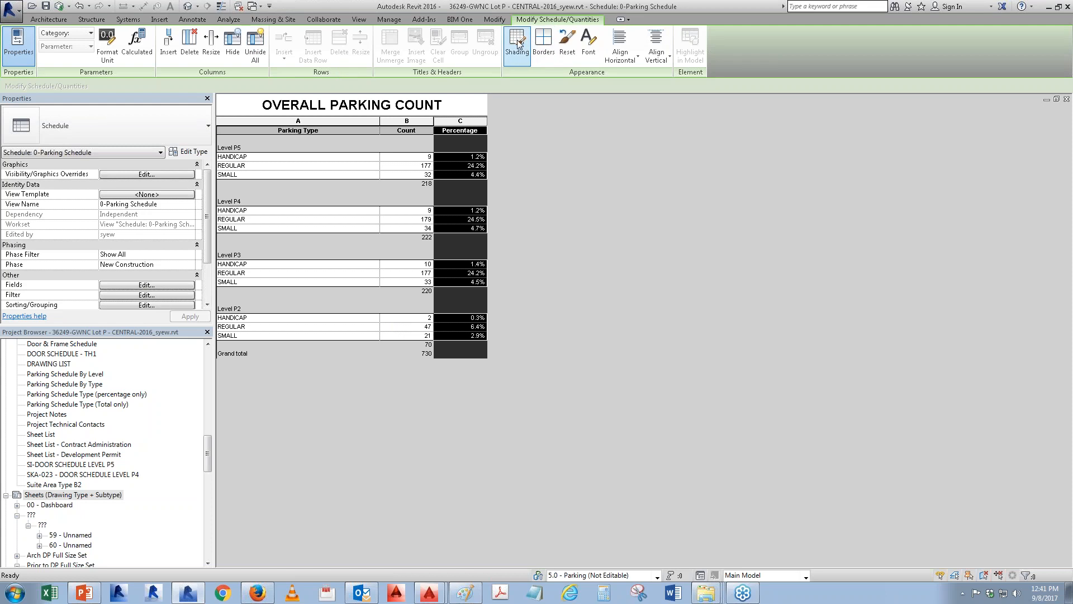
click(517, 42)
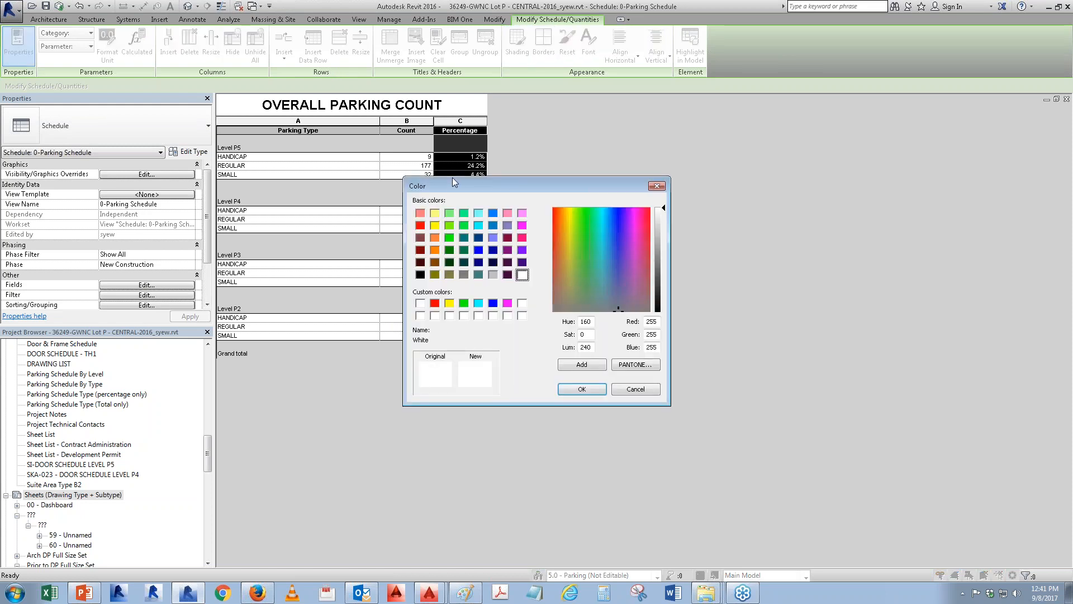
click(631, 388)
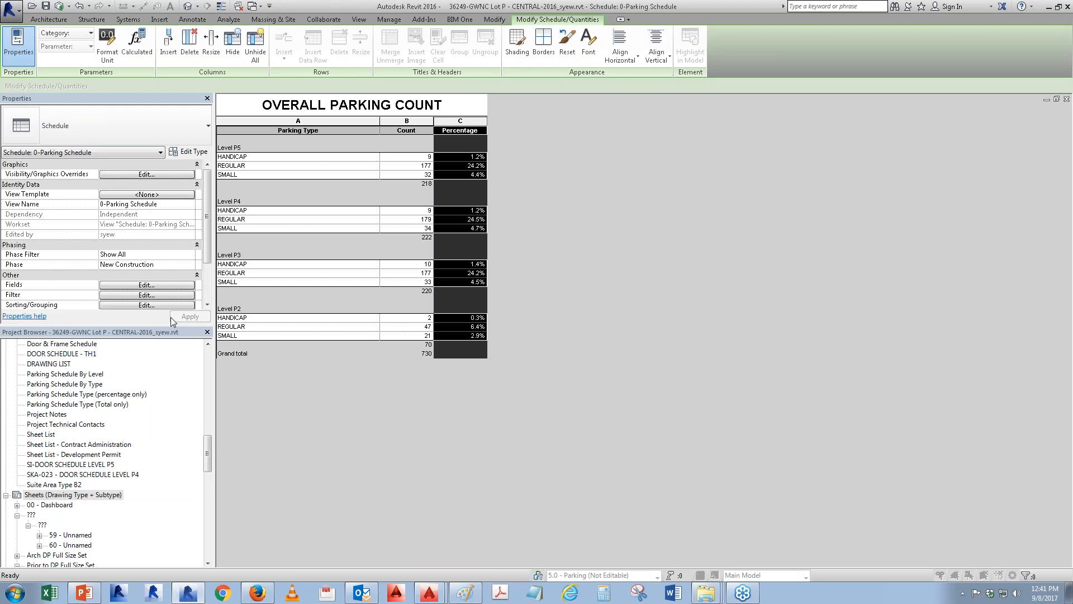
- Add an instance project parameter named Cell Color, of type Number and grouped under Other, to the schedule's fields
click(153, 286)
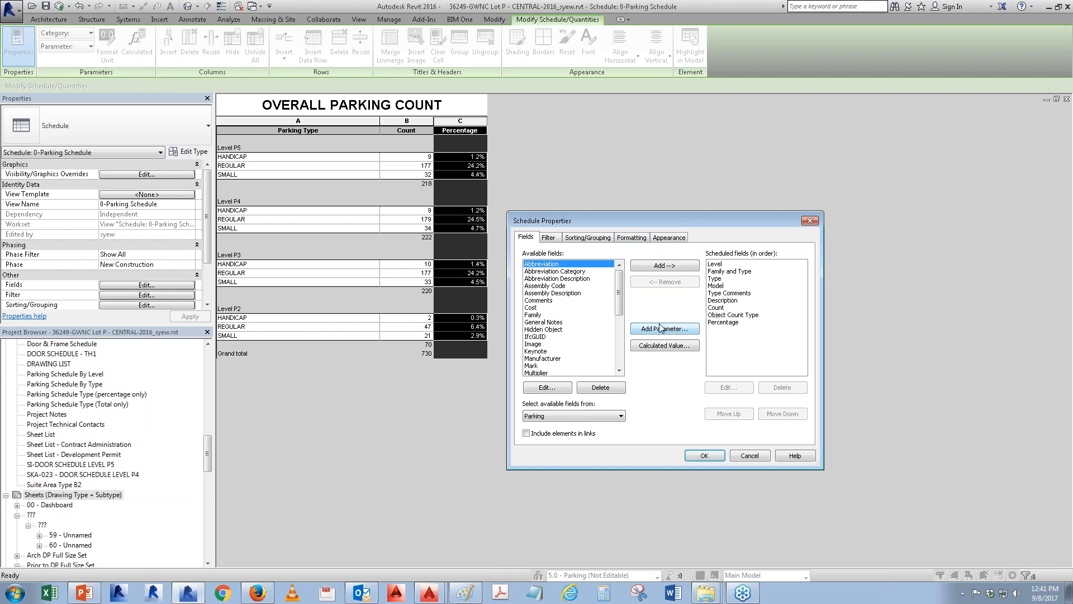
click(640, 237)
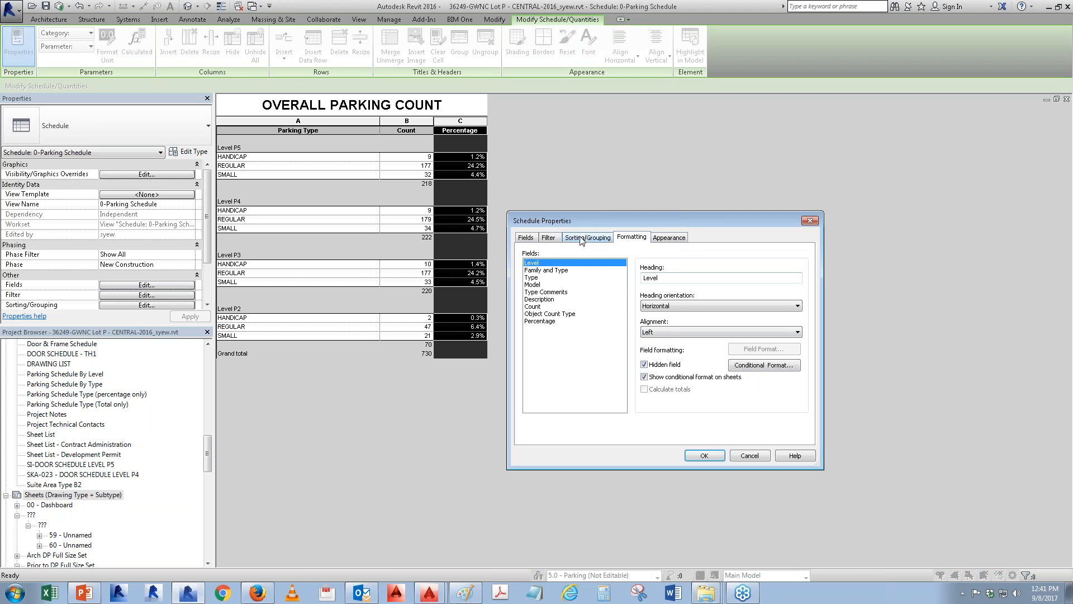
click(531, 238)
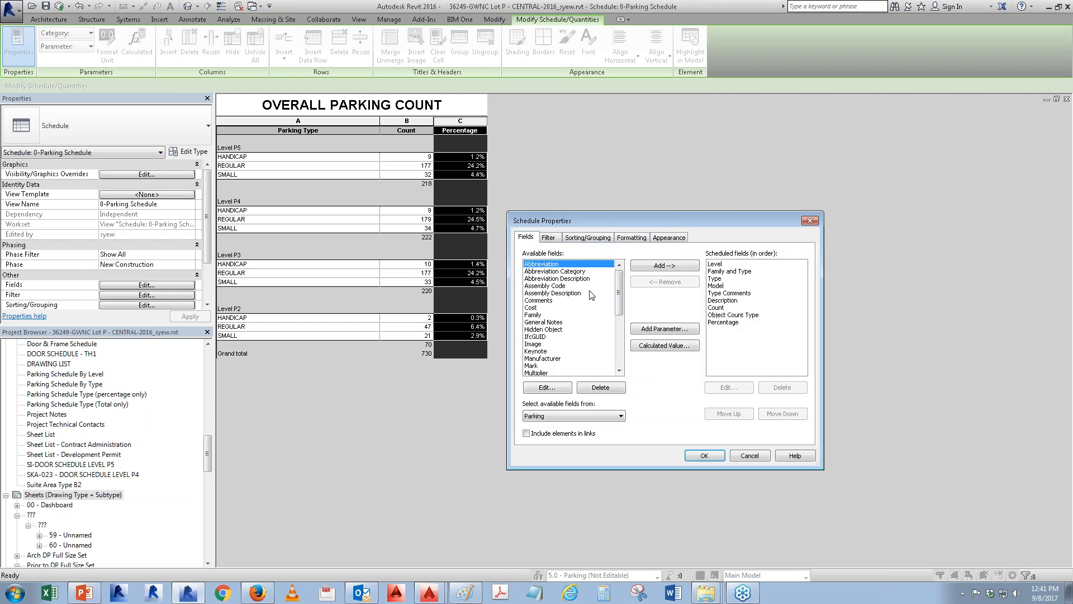
click(656, 330)
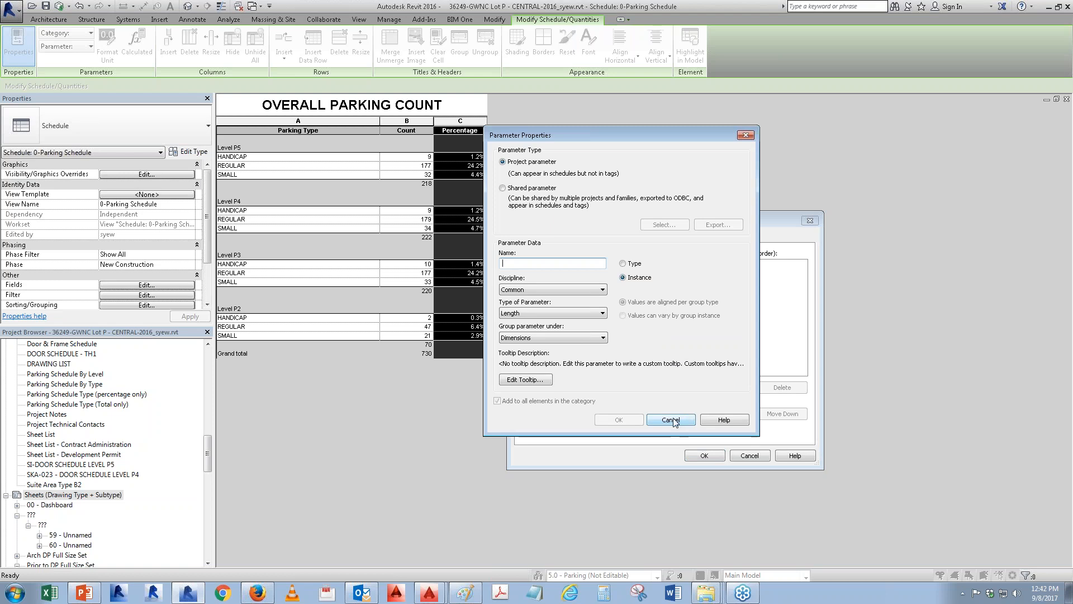
click(539, 315)
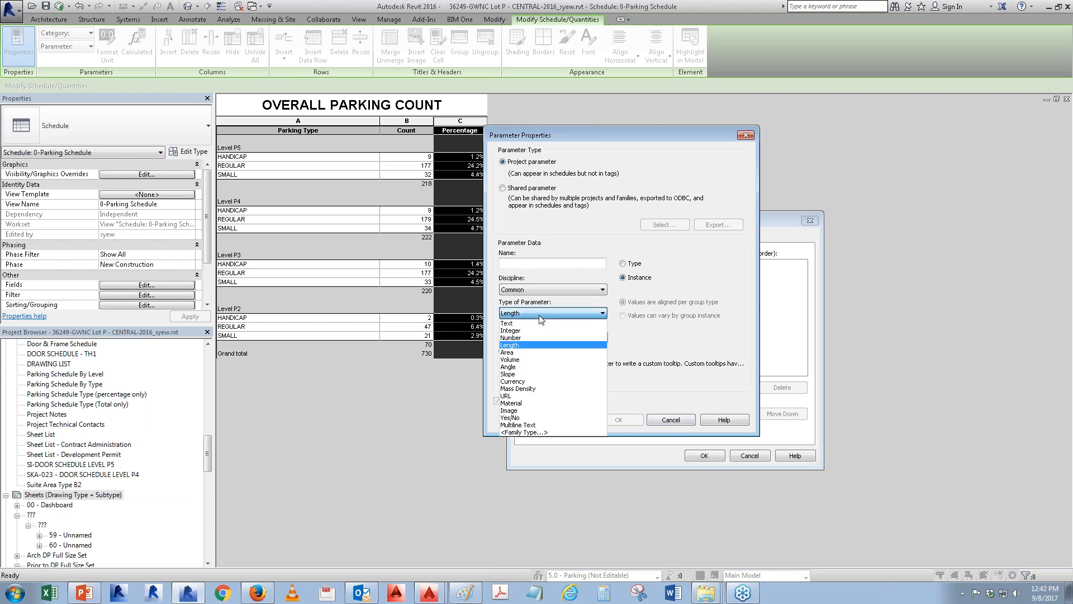
click(513, 338)
text(Cell Color)
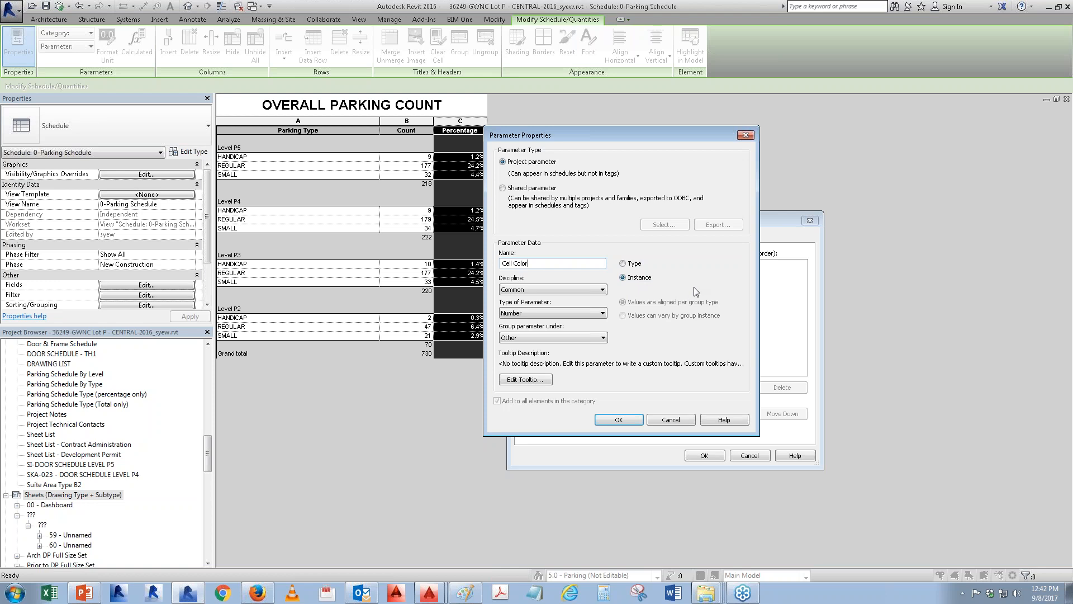
click(617, 419)
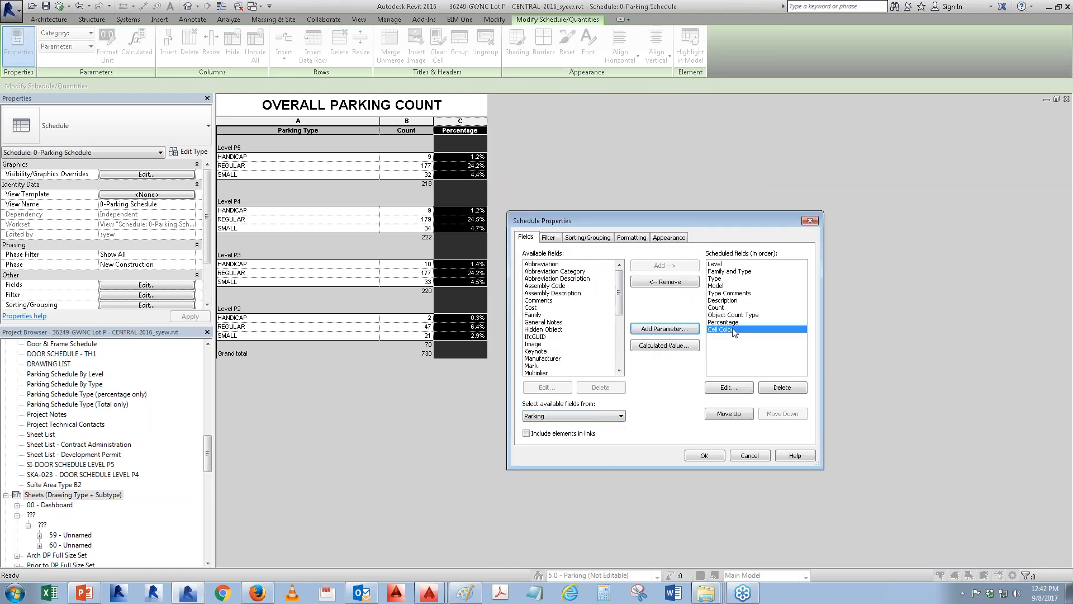
- Add a conditional format to the Level field that tests for Percentage less than 0.0%
click(630, 238)
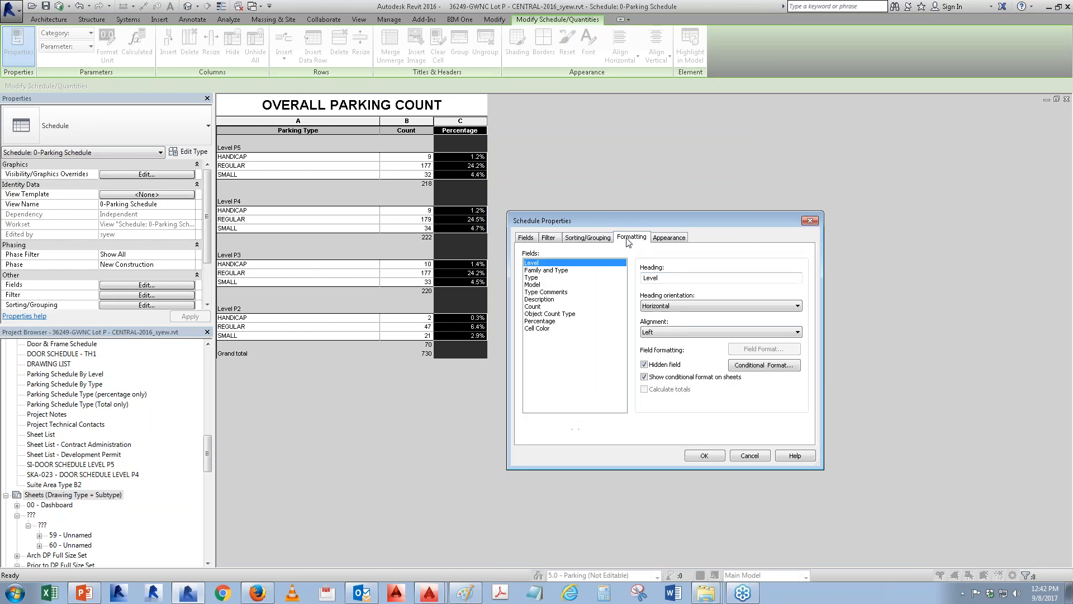
click(757, 367)
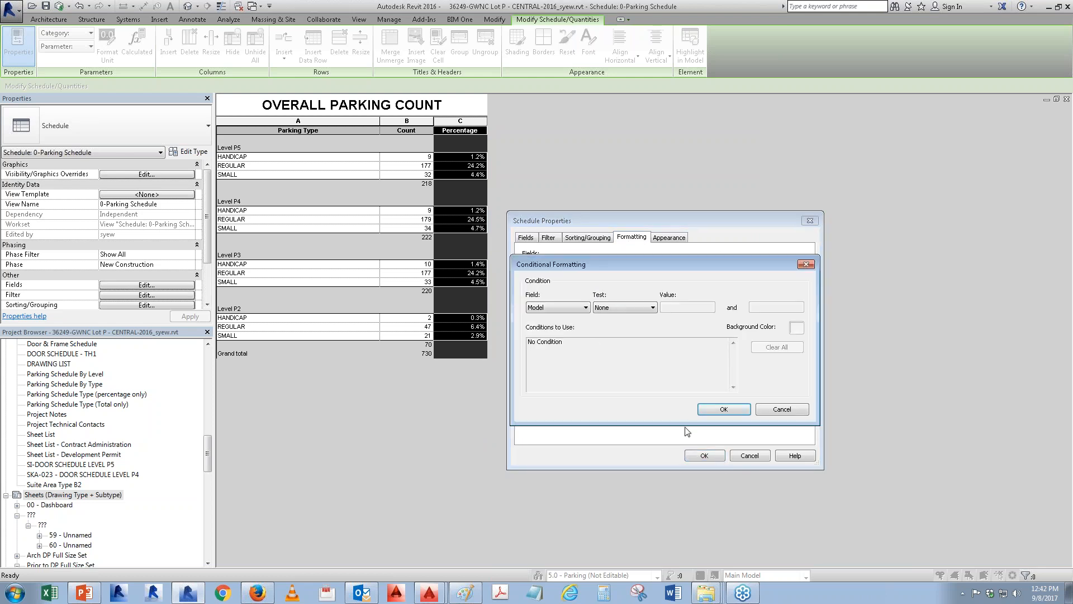
click(570, 308)
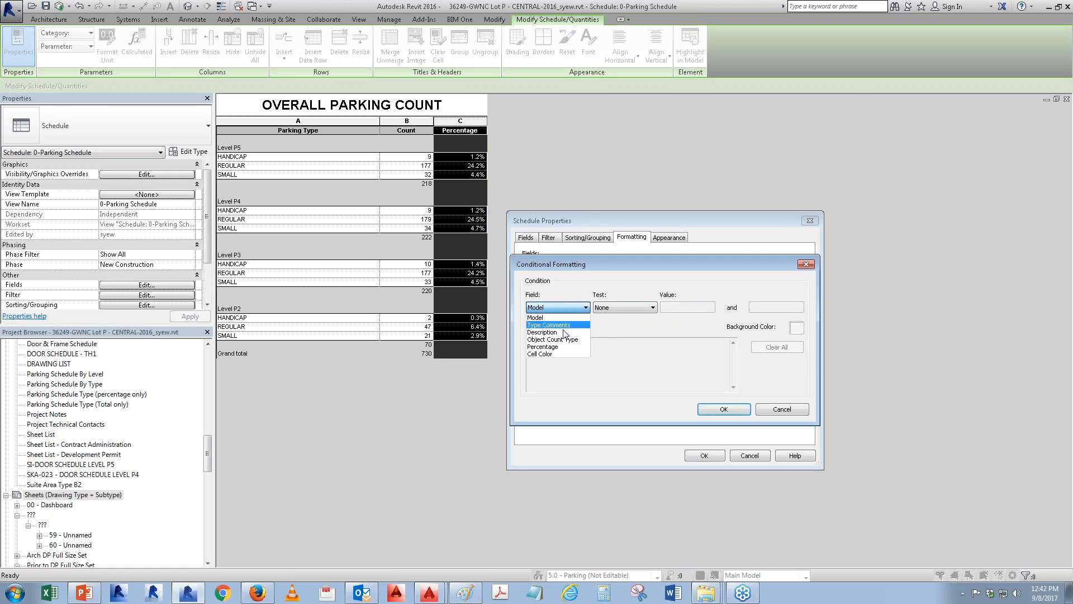
click(558, 347)
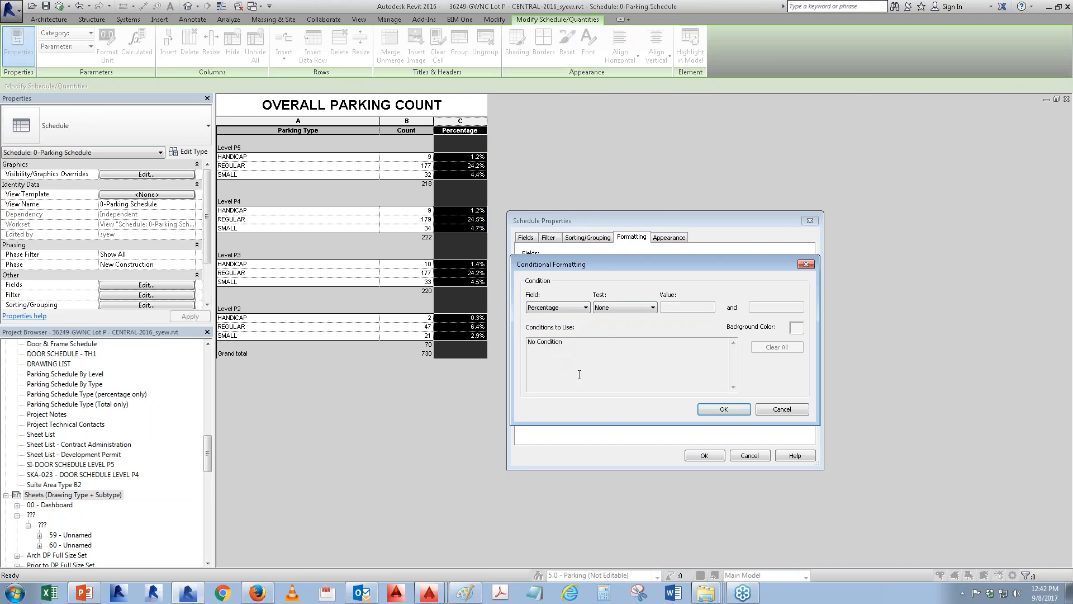
click(633, 307)
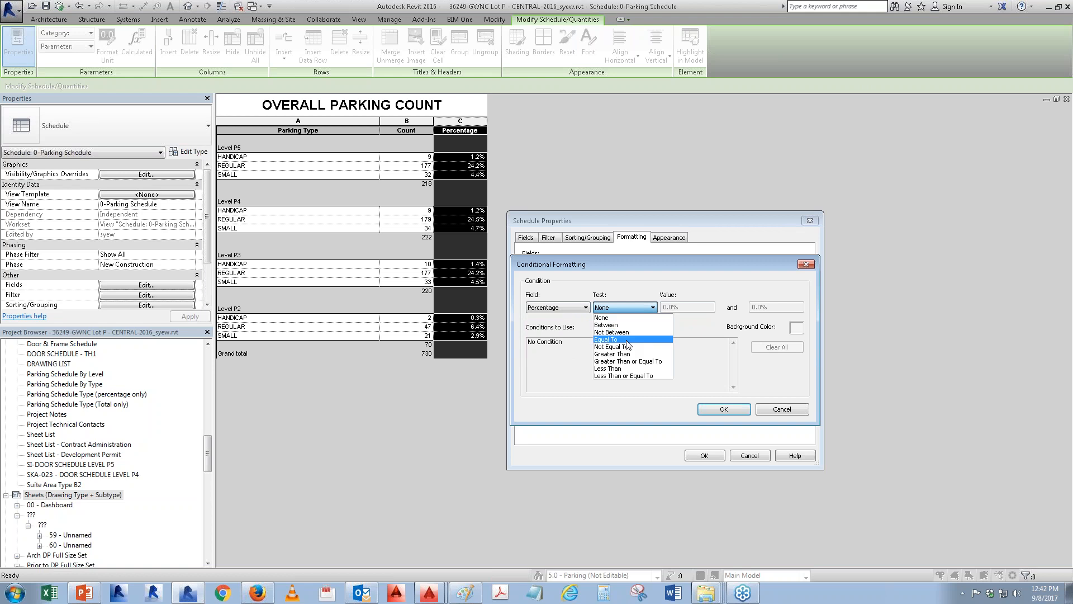
click(568, 311)
click(567, 310)
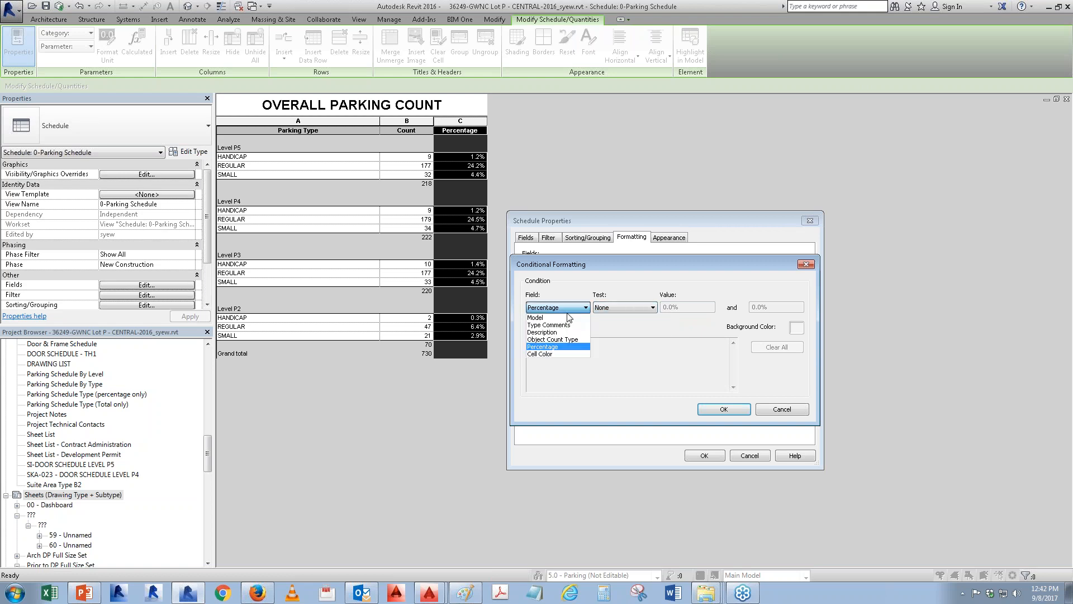
click(567, 312)
click(617, 307)
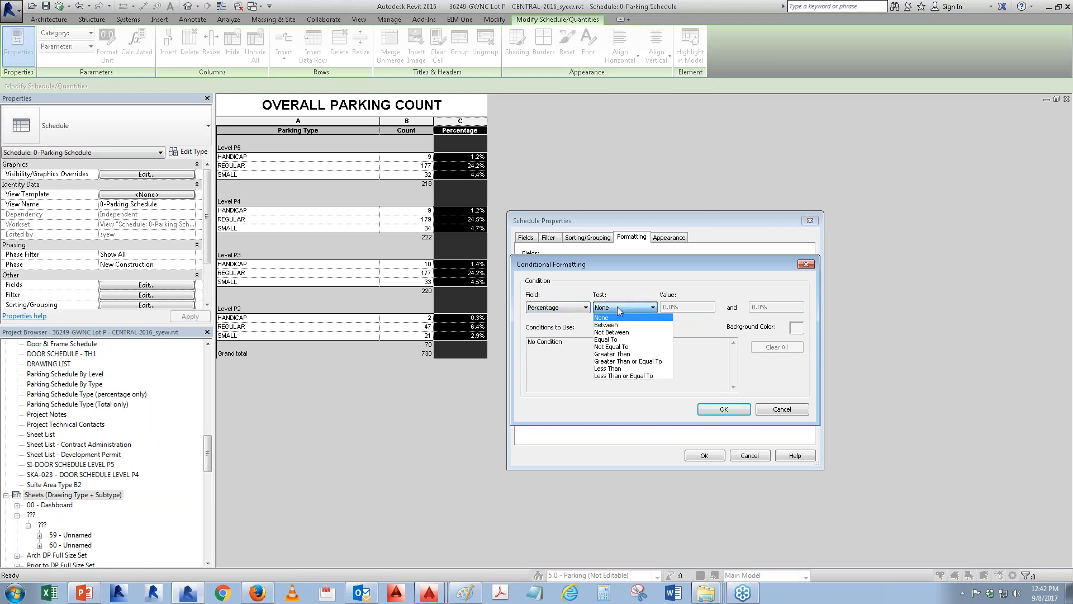
click(614, 368)
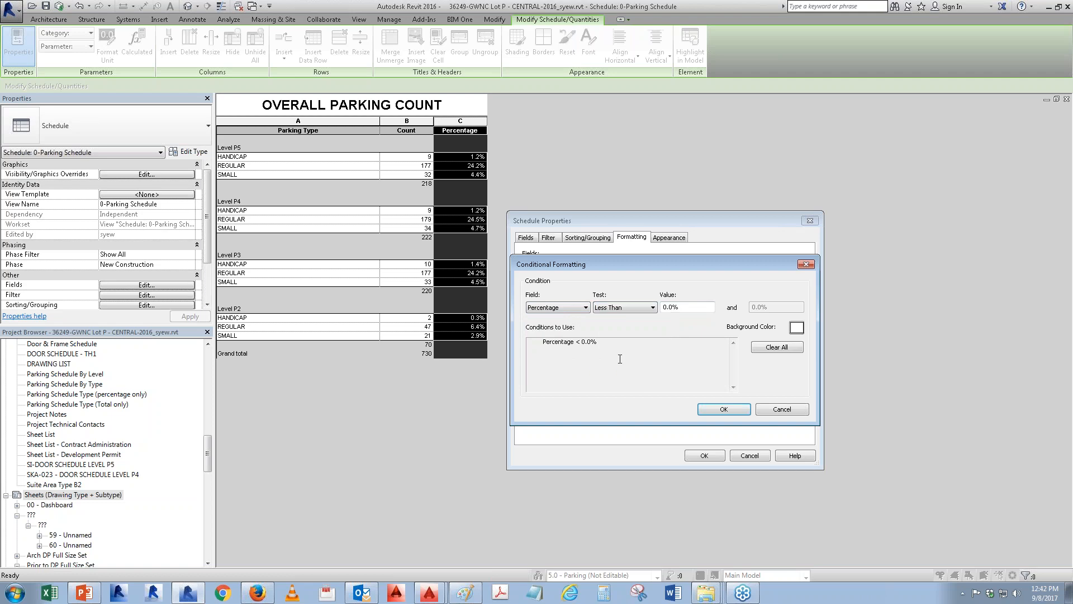
- Add a second condition to the Level field's conditional format, testing for Cell Color less than 1
click(584, 310)
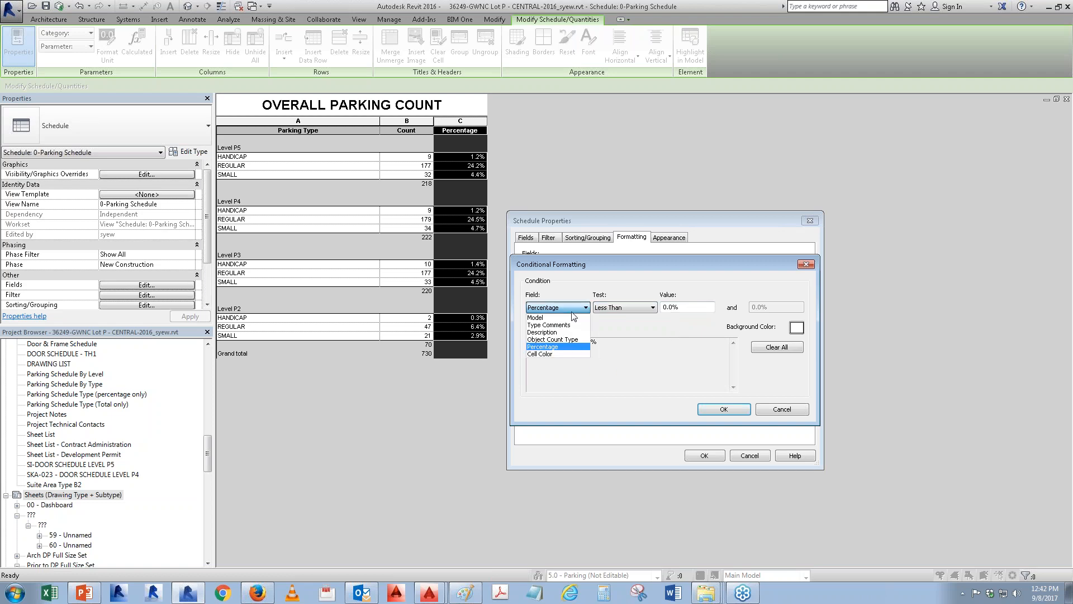
click(545, 354)
click(627, 306)
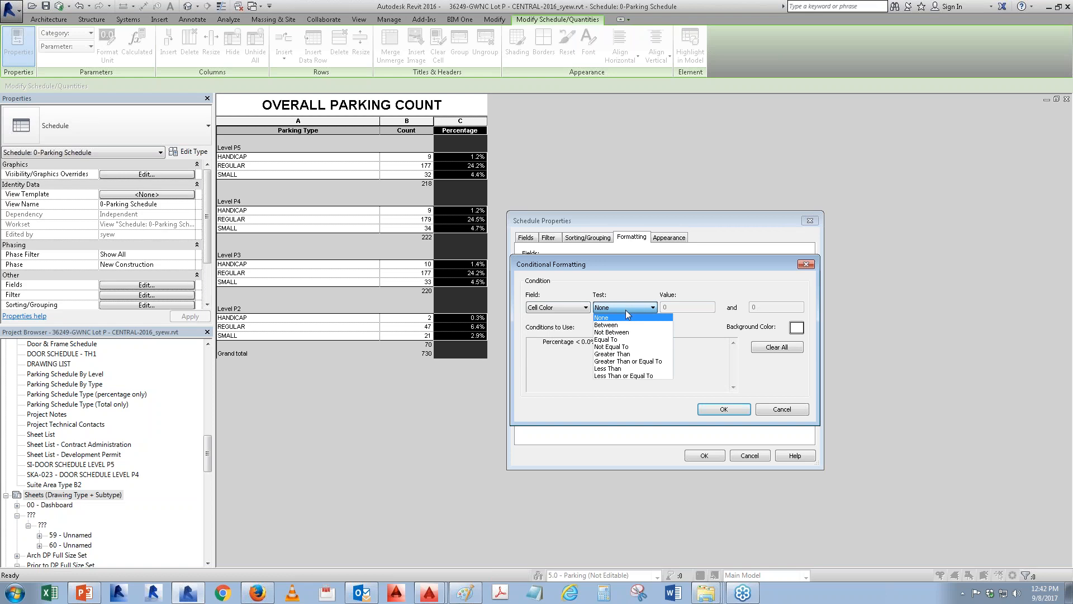
click(609, 368)
key(Tab)
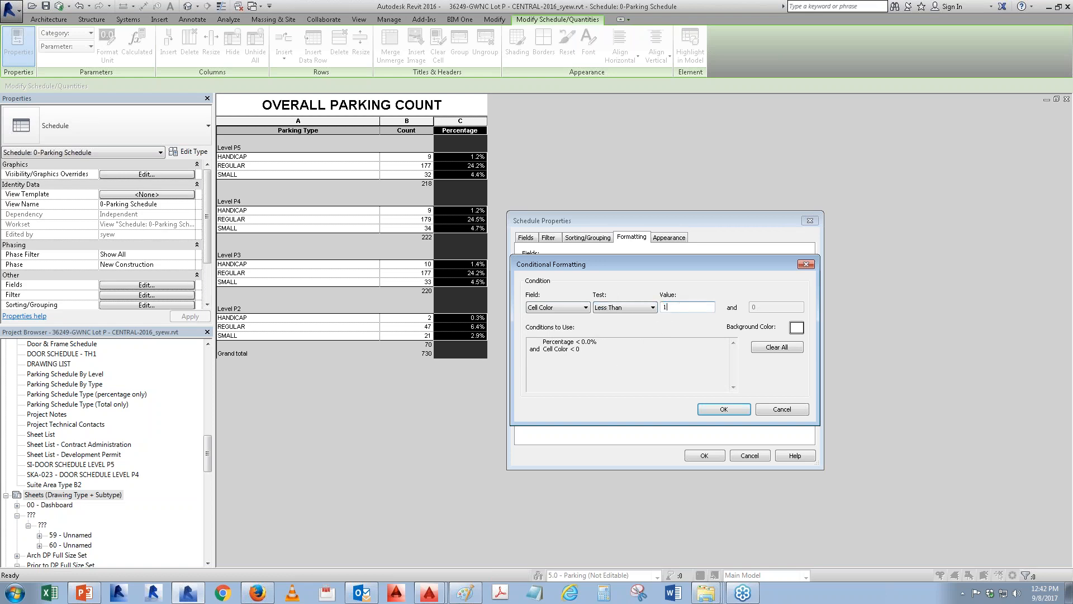
text(1)
- Set the Level field's conditional background color to blue RGB 000-128-255 and accept the conditional format
click(795, 328)
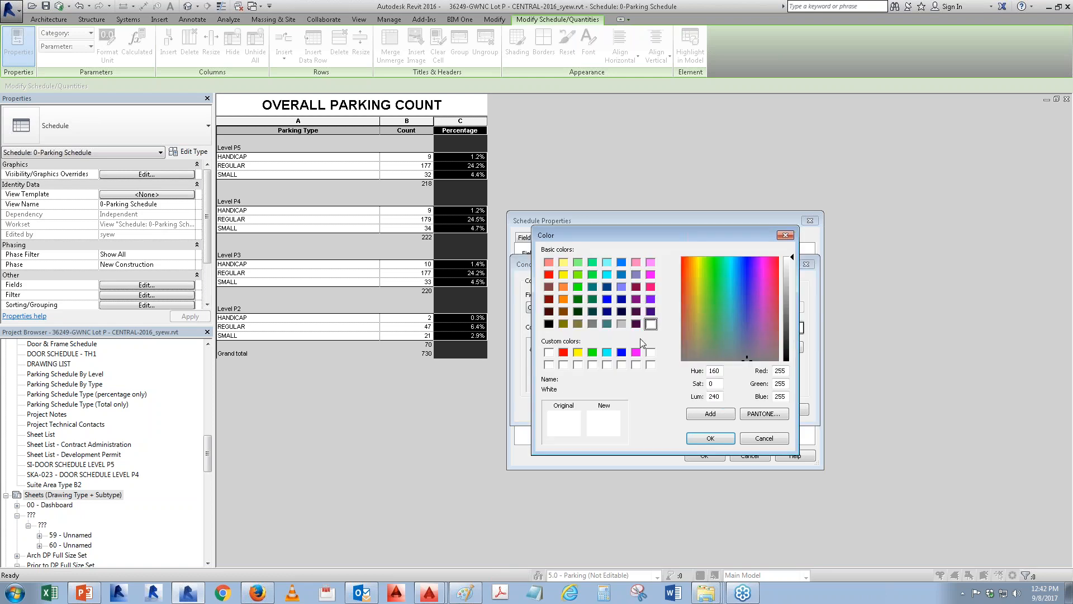
click(562, 262)
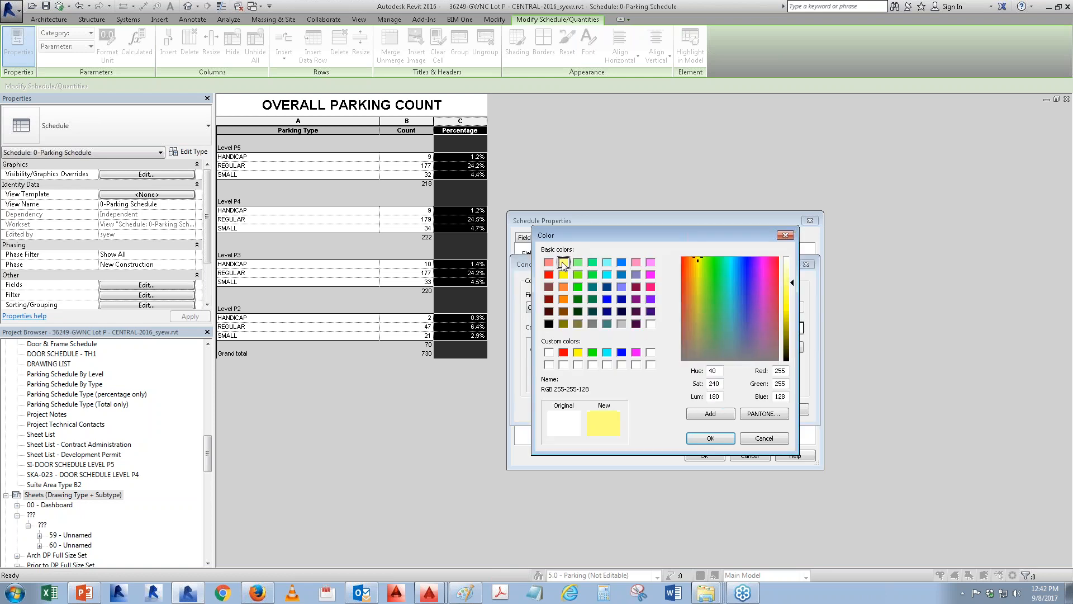
click(623, 263)
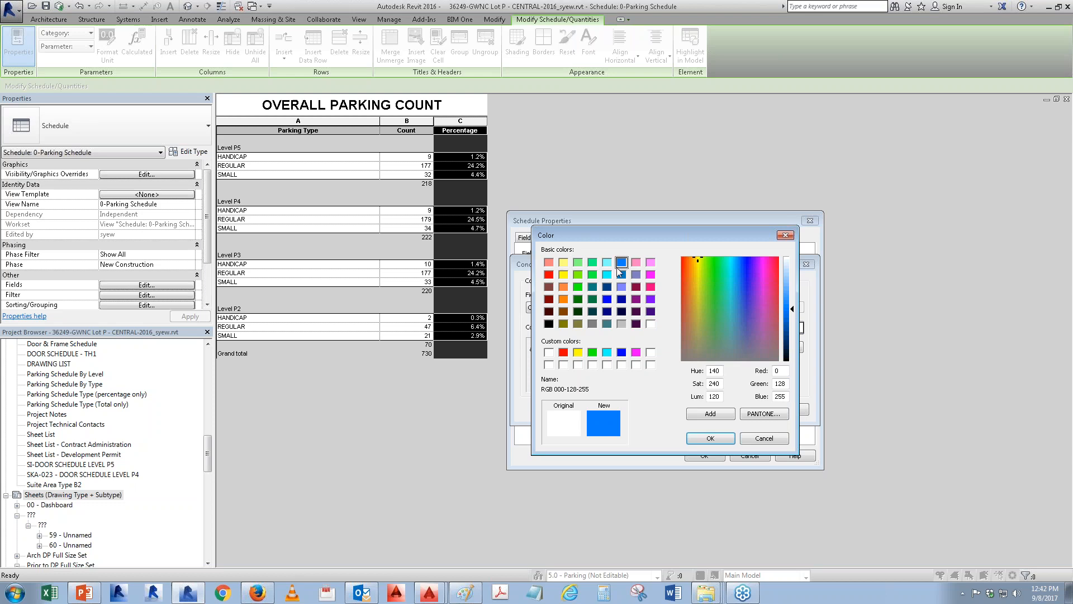
click(708, 440)
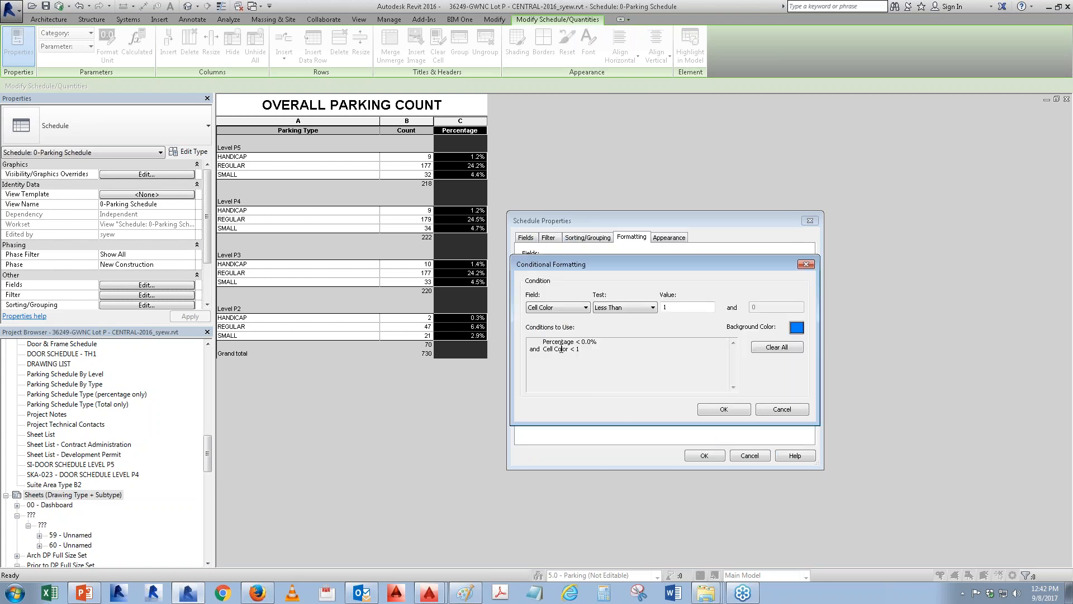
click(721, 409)
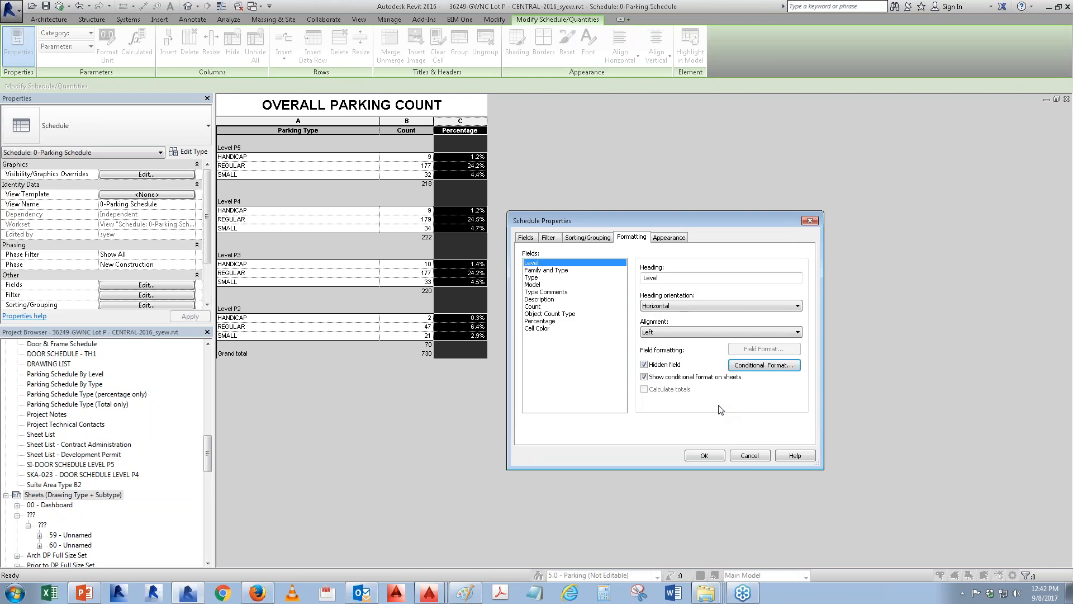
- Add a conditional format to the Object Count Type field that tests for Cell Color greater than 1
click(549, 321)
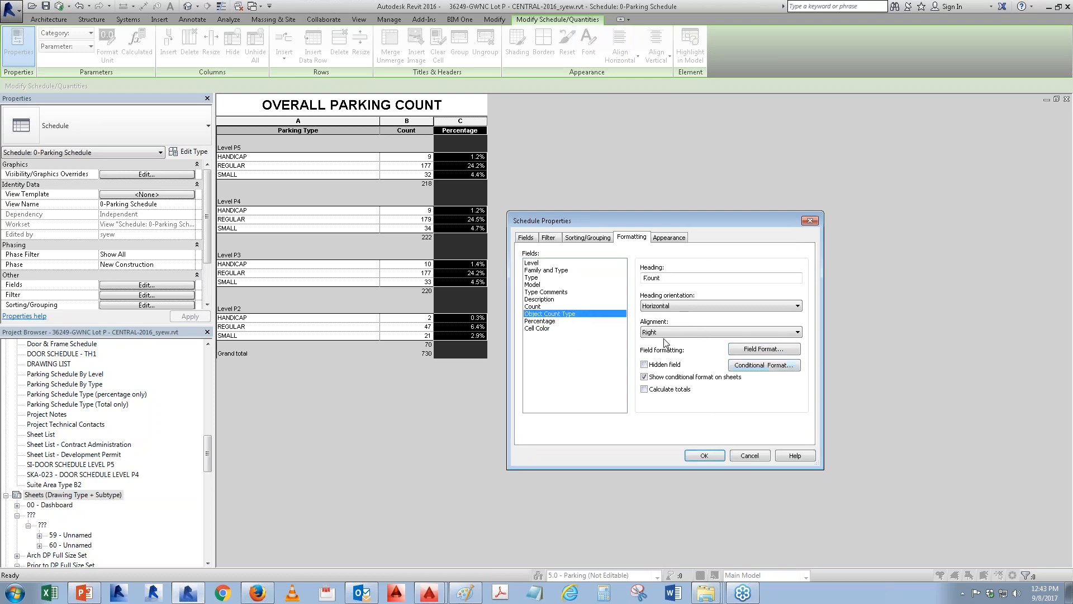
click(764, 364)
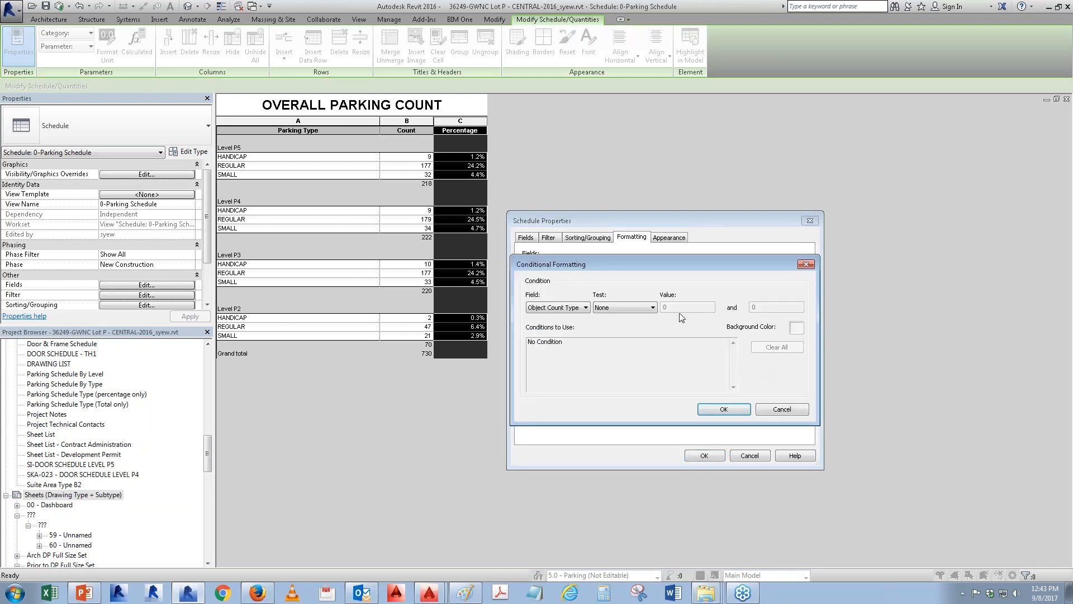
click(564, 308)
click(546, 354)
click(652, 307)
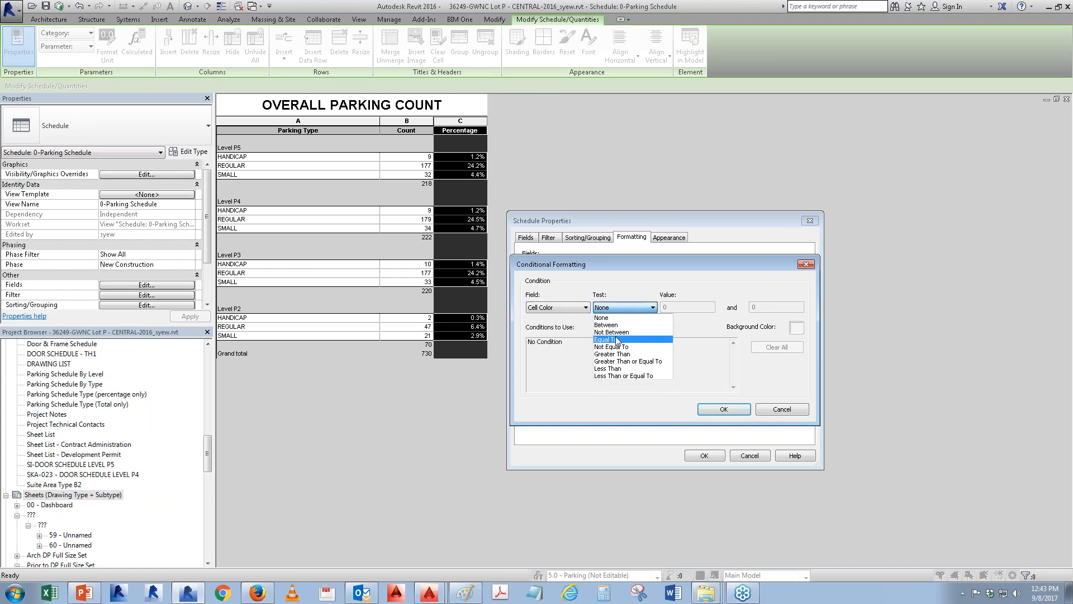
click(612, 354)
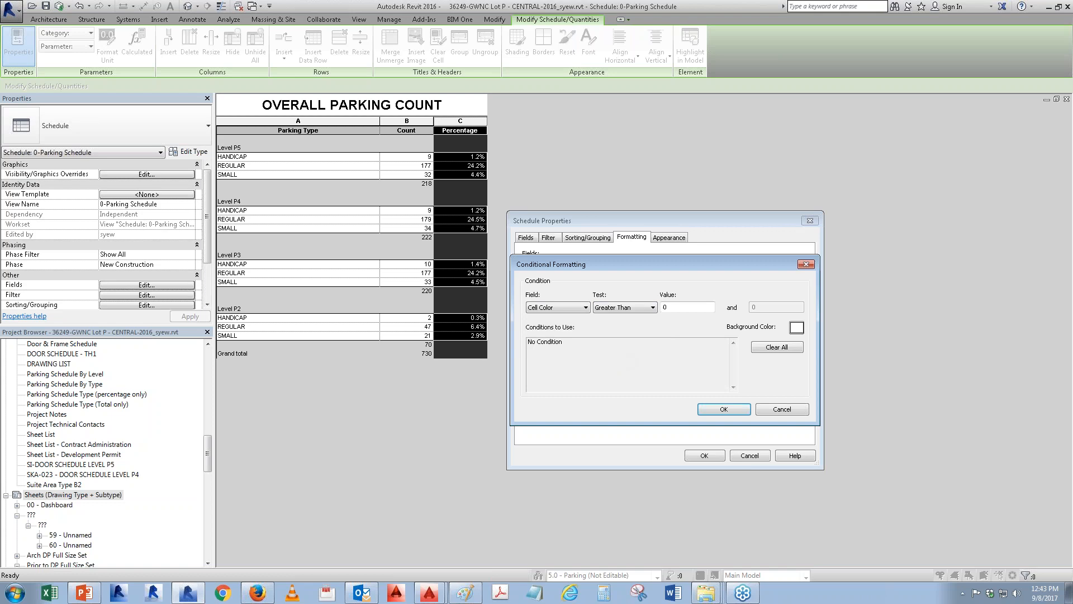
click(682, 306)
- Give the Object Count Type field's conditional format the same blue background color and accept it
click(795, 330)
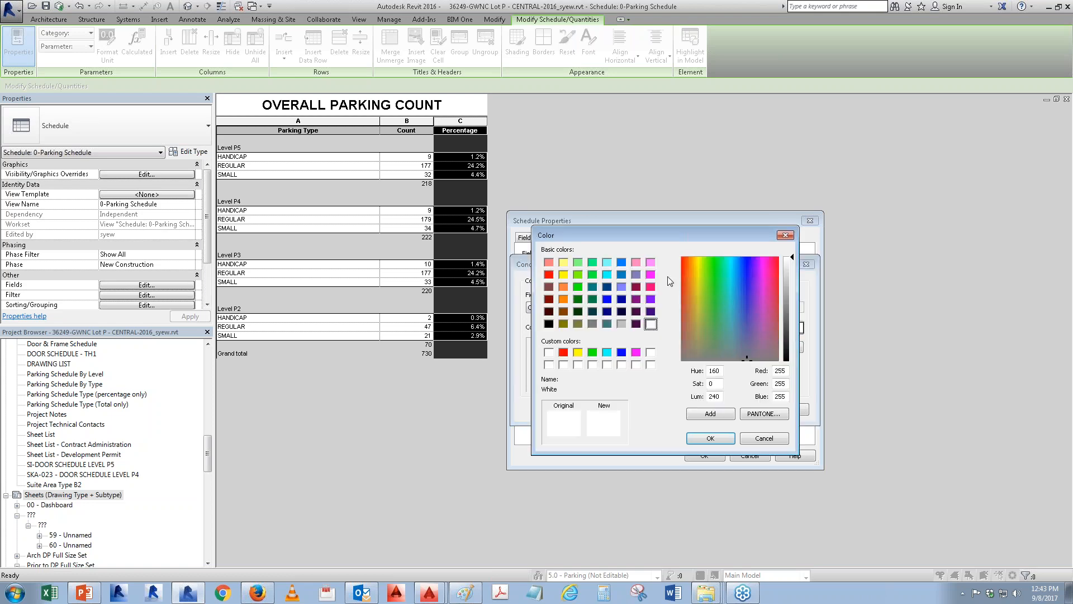
click(621, 262)
click(710, 437)
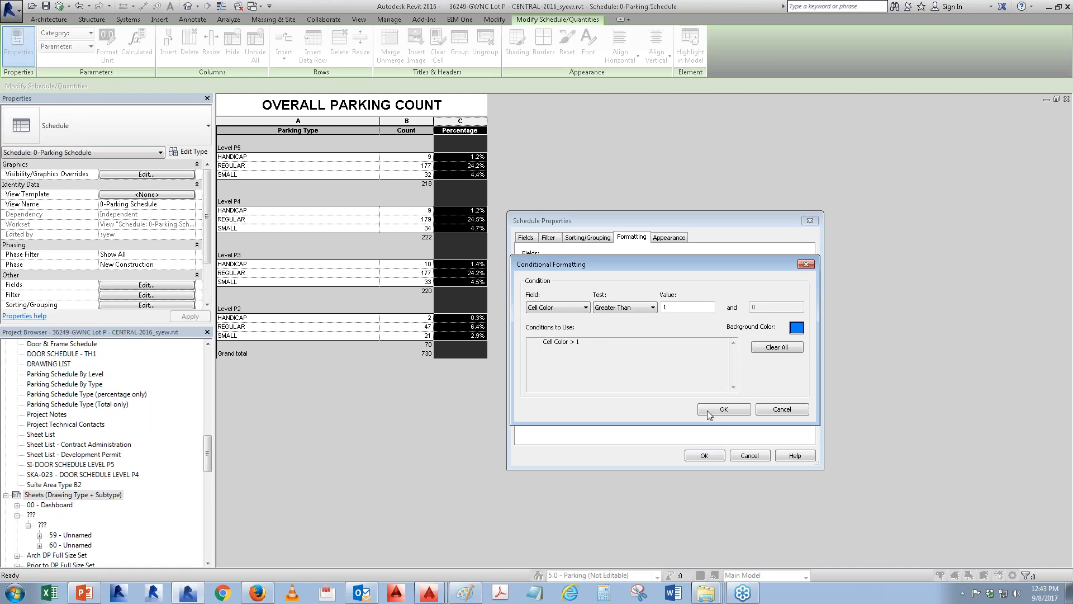
click(709, 410)
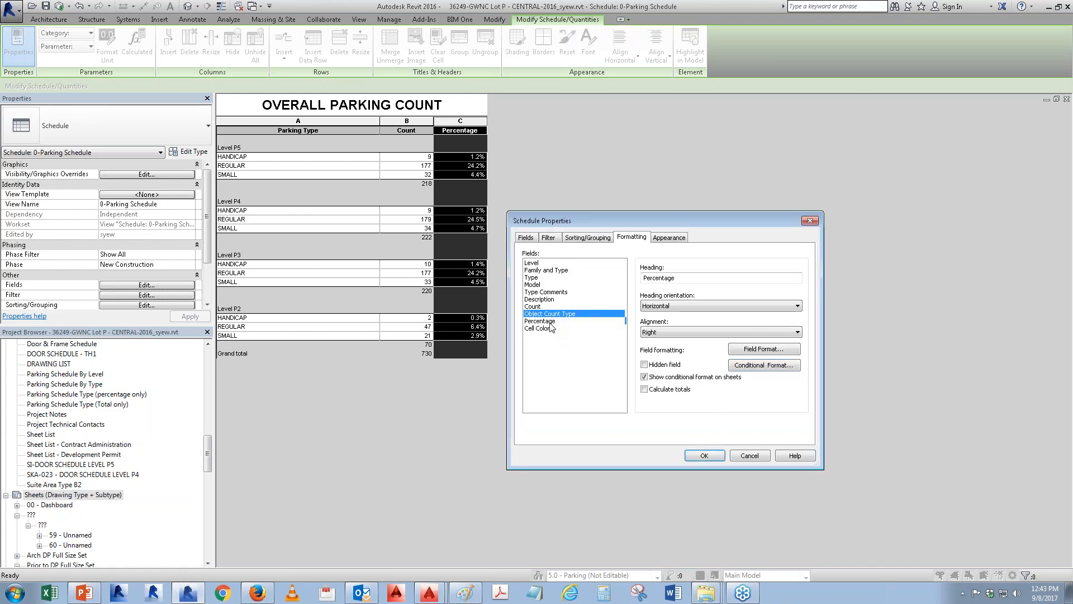
- Add a conditional format to the Percentage field that tests for Cell Color greater than 1
click(771, 349)
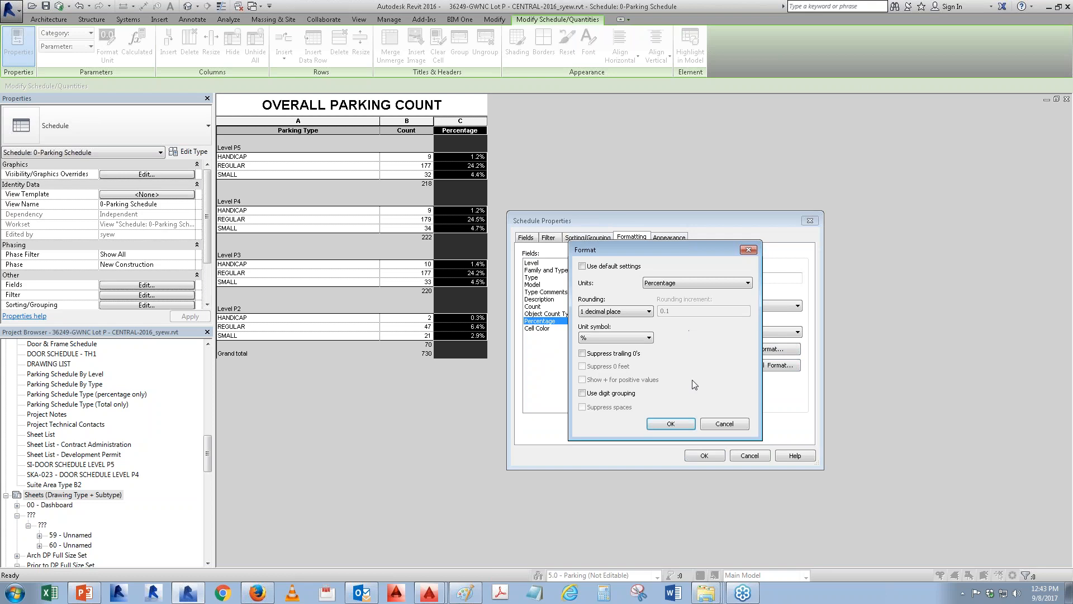
click(723, 431)
click(749, 366)
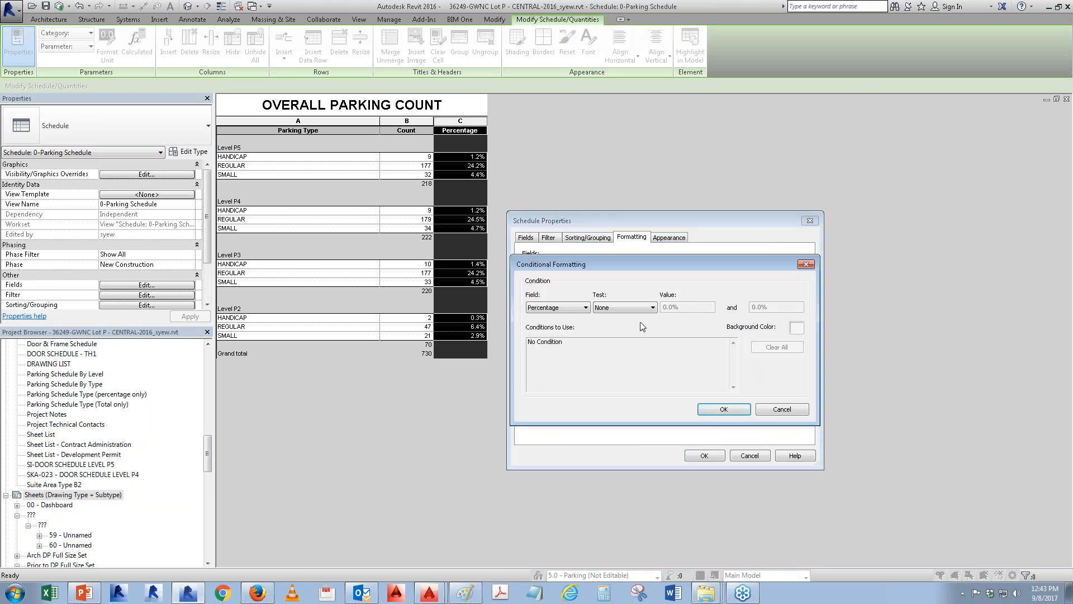
click(552, 306)
click(551, 355)
click(615, 307)
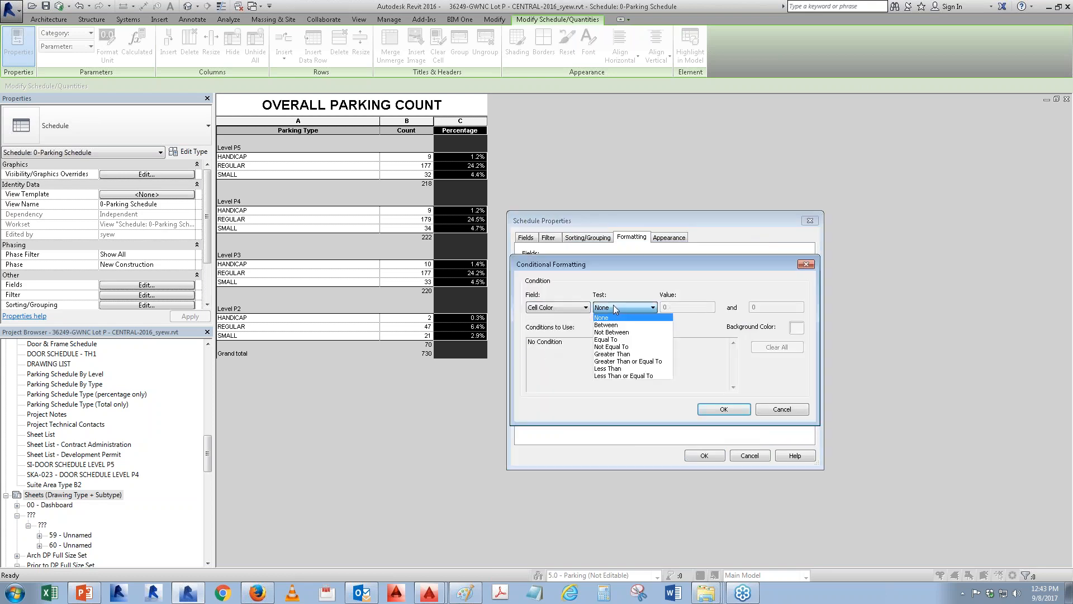
click(615, 347)
drag(674, 308, 655, 307)
text(1)
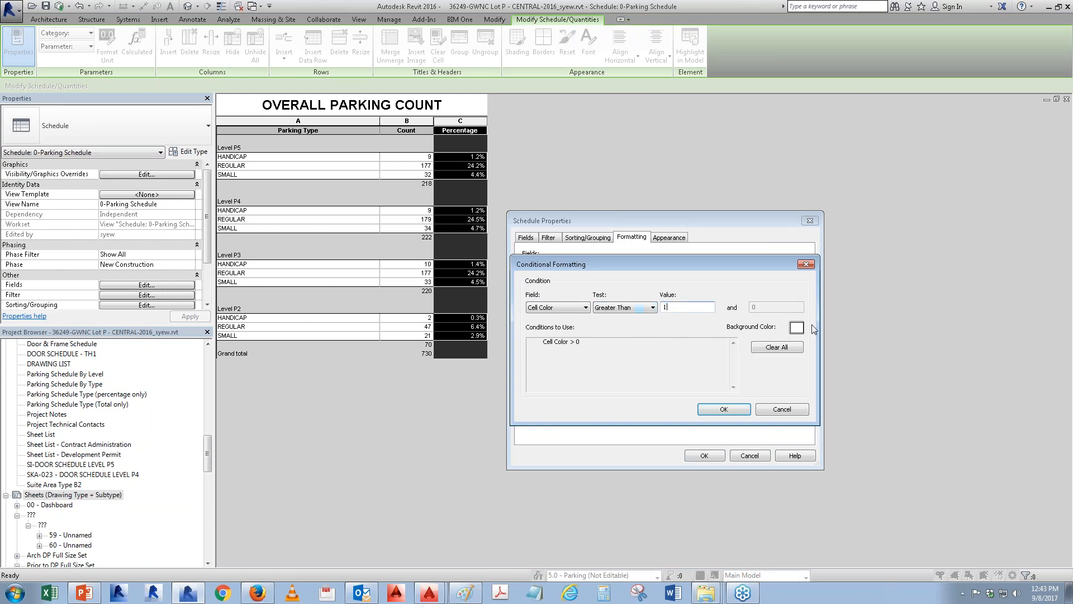
- Give the Percentage field's conditional format a blue background color and accept it
click(796, 328)
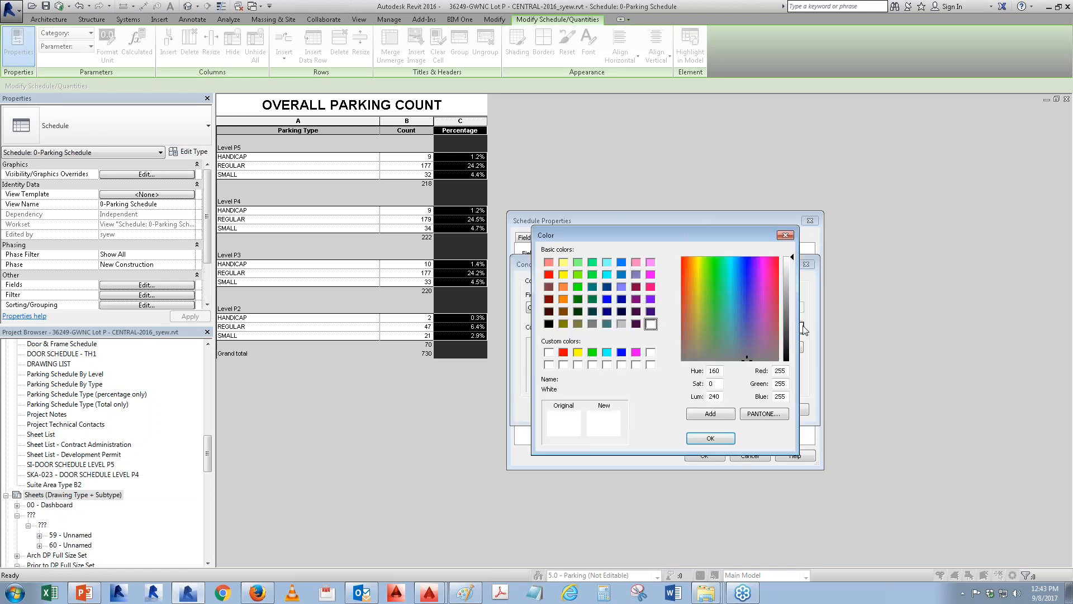
click(622, 275)
click(710, 438)
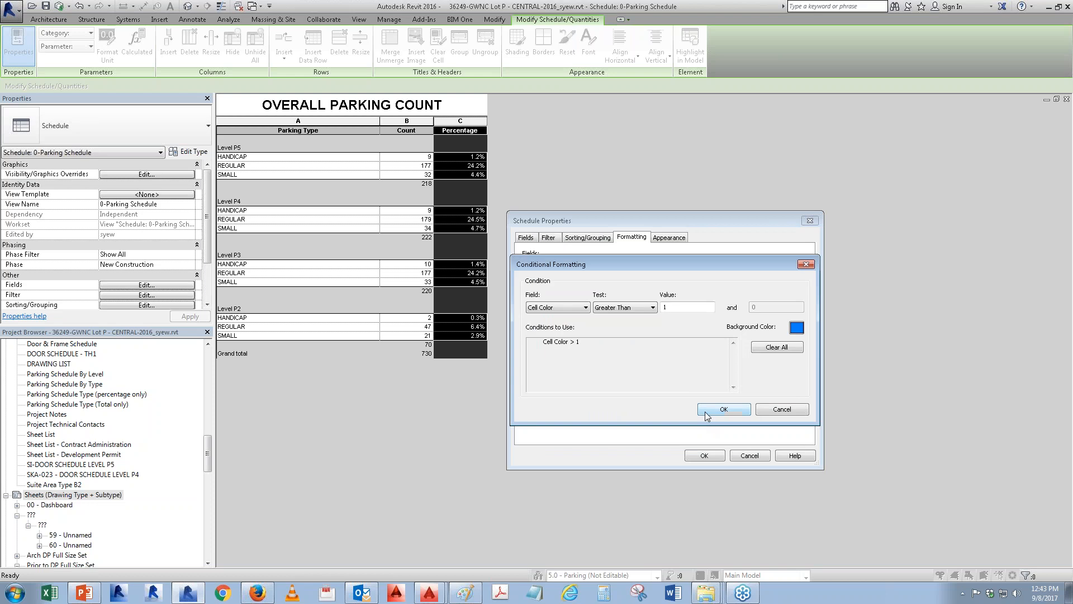
click(706, 413)
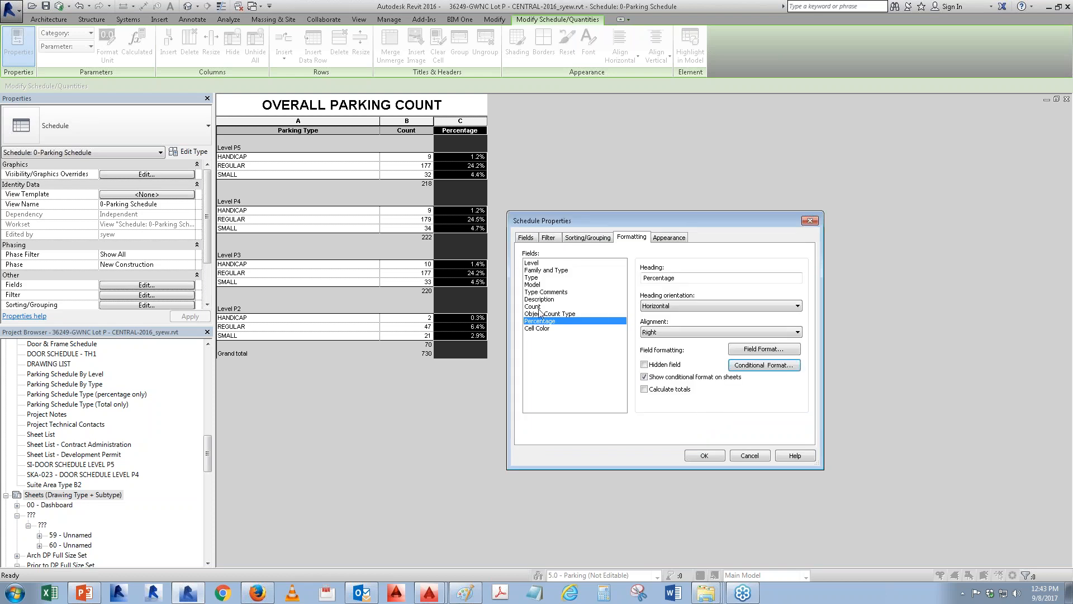
- Change the Level field's Cell Color condition to test for greater than 1 and accept it
click(533, 263)
click(755, 370)
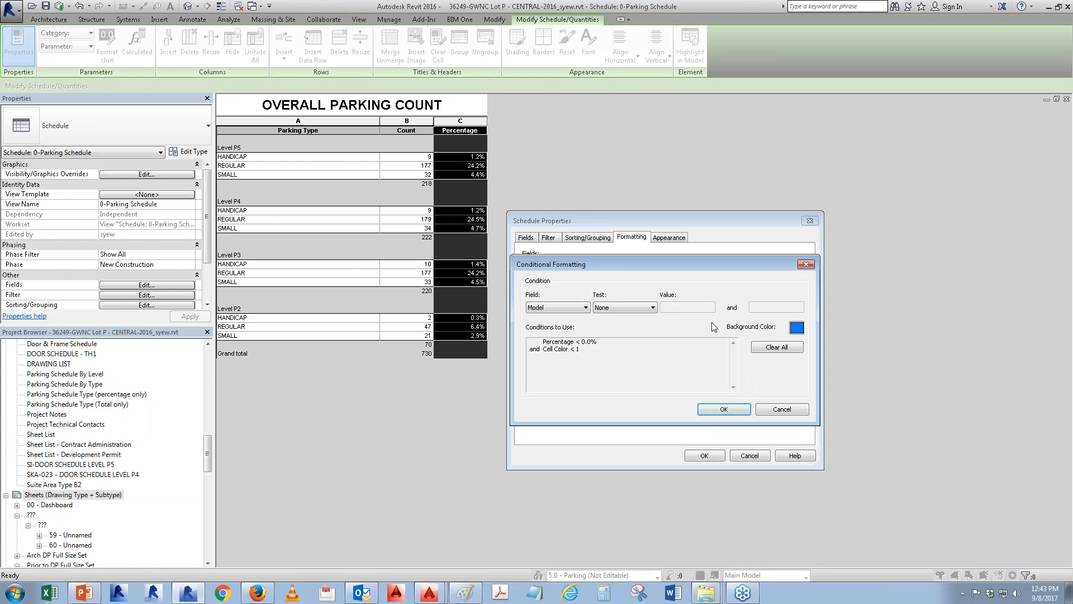
click(559, 308)
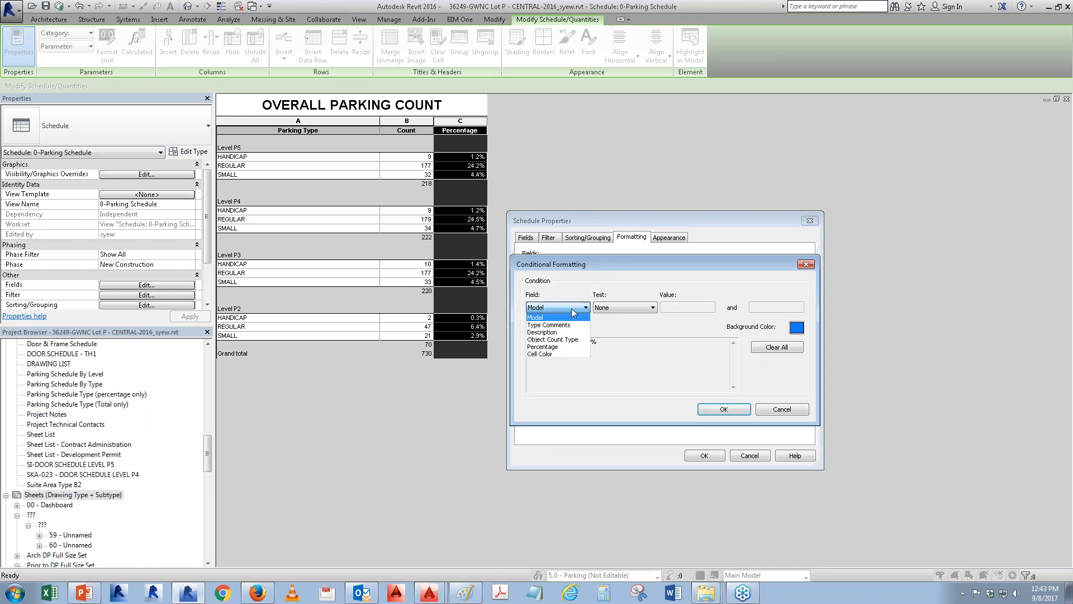
click(555, 354)
click(619, 313)
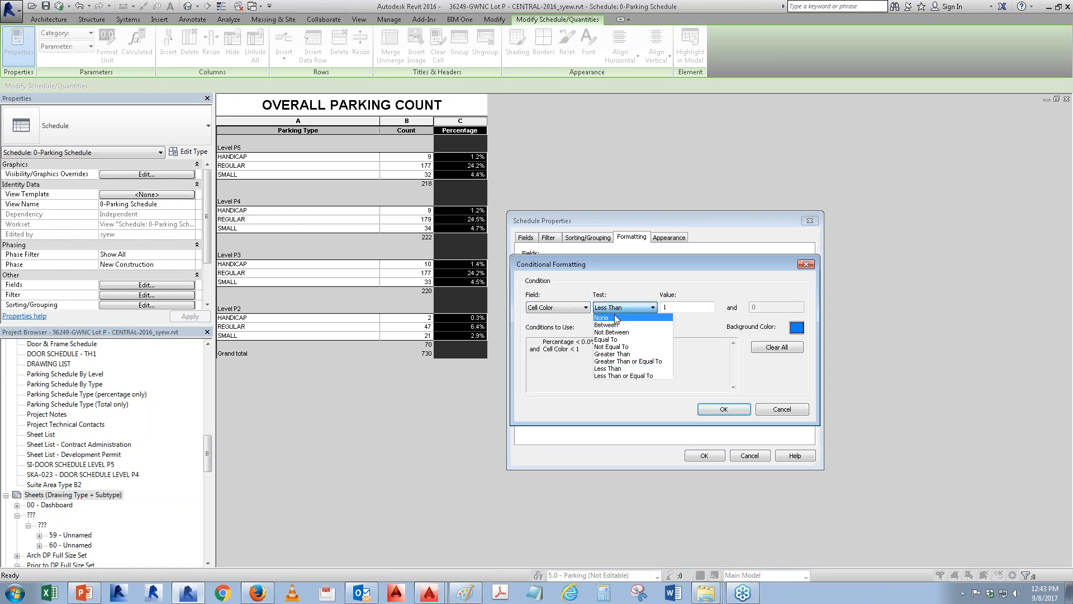
click(614, 354)
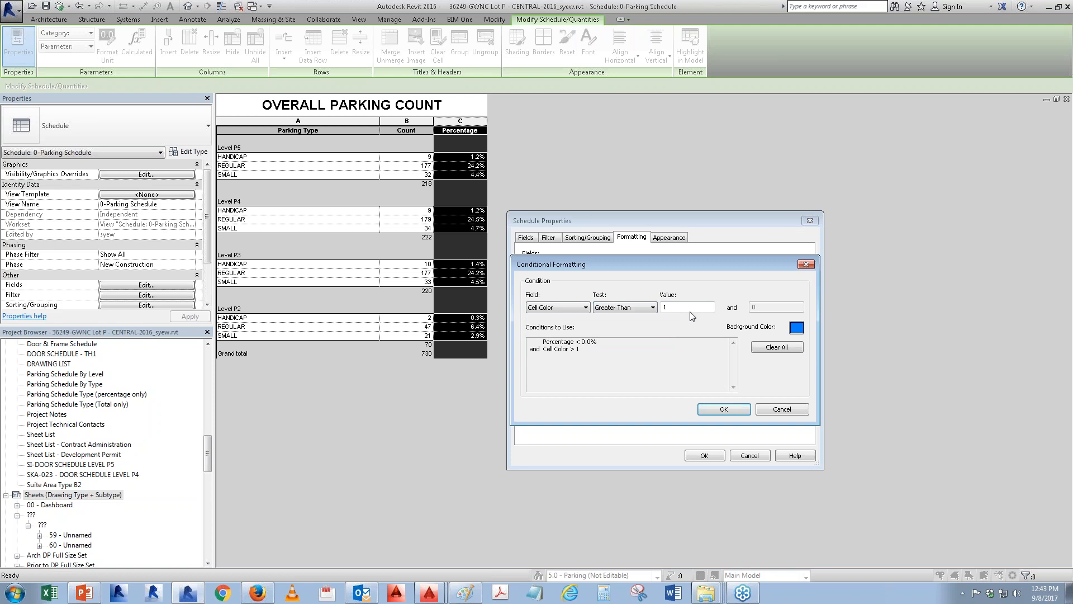
click(723, 409)
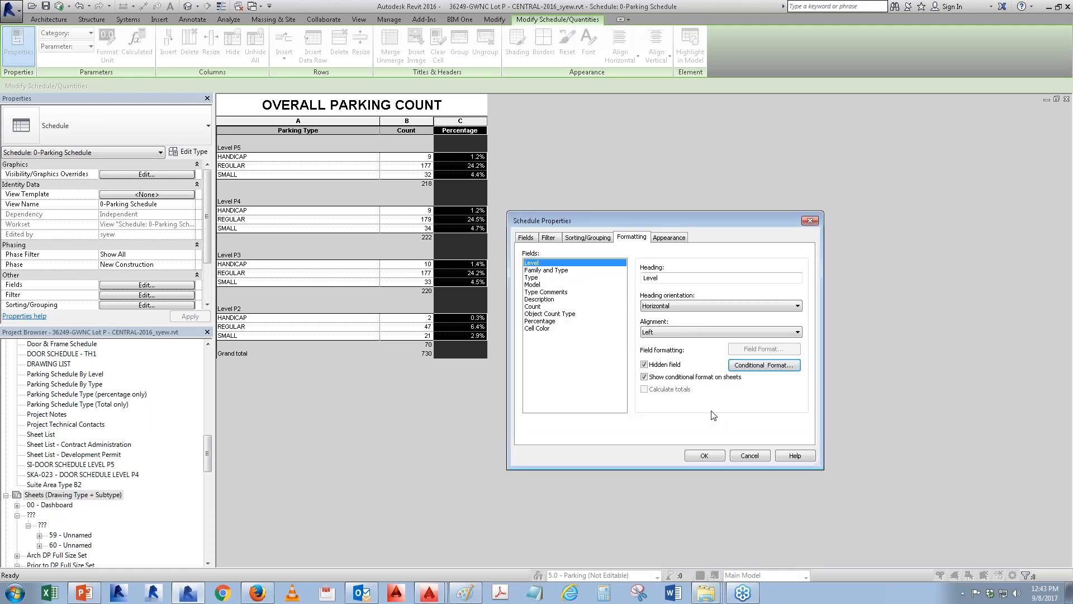
- Add a conditional format to the Family and Type field that tests for Cell Color greater than 1
click(551, 284)
click(756, 368)
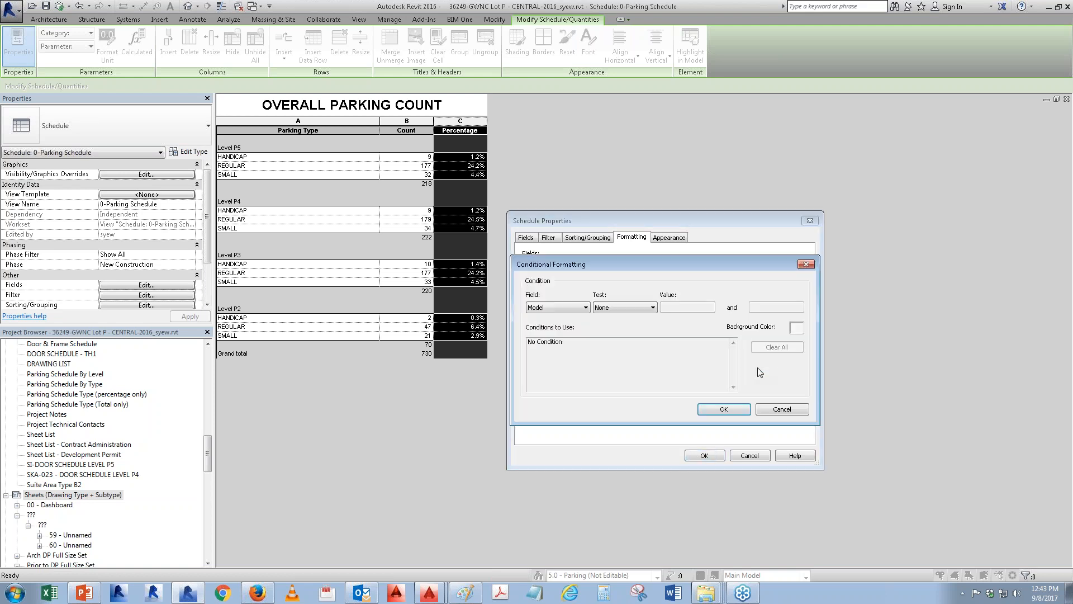
click(585, 307)
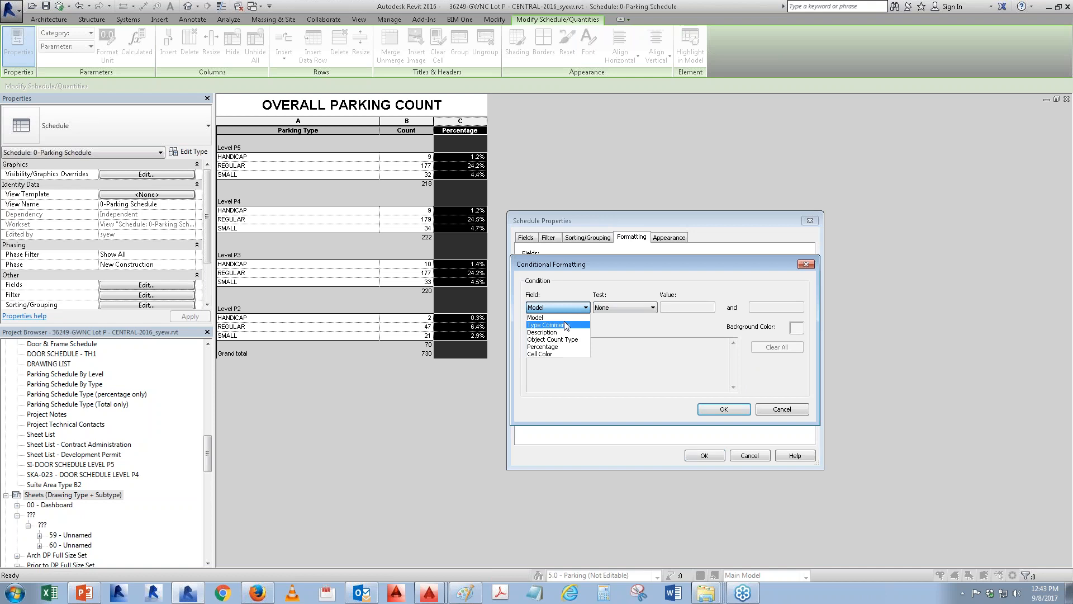
click(570, 349)
click(630, 306)
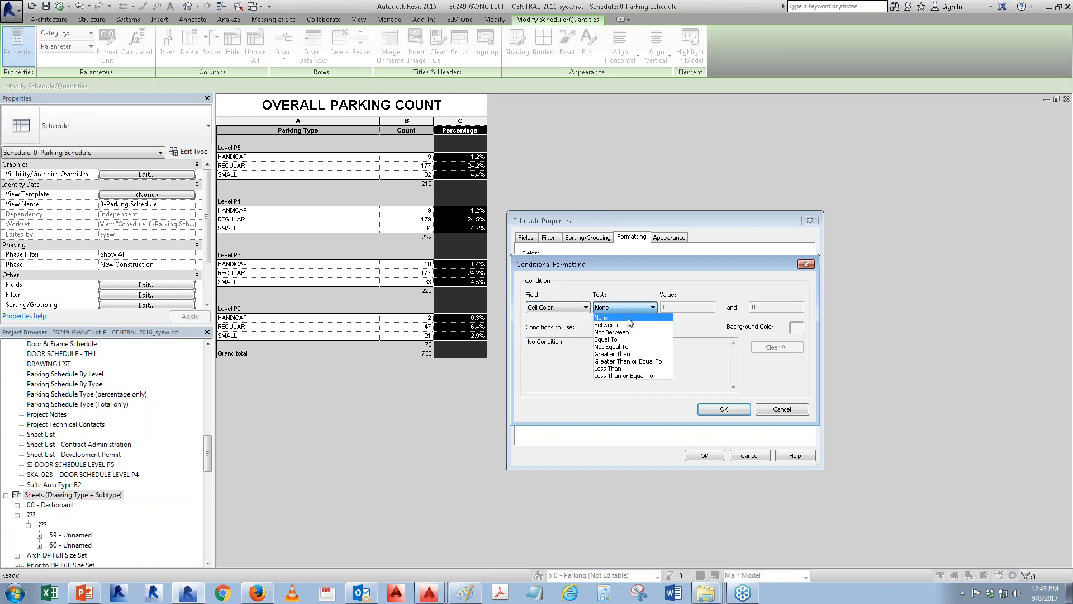
click(622, 356)
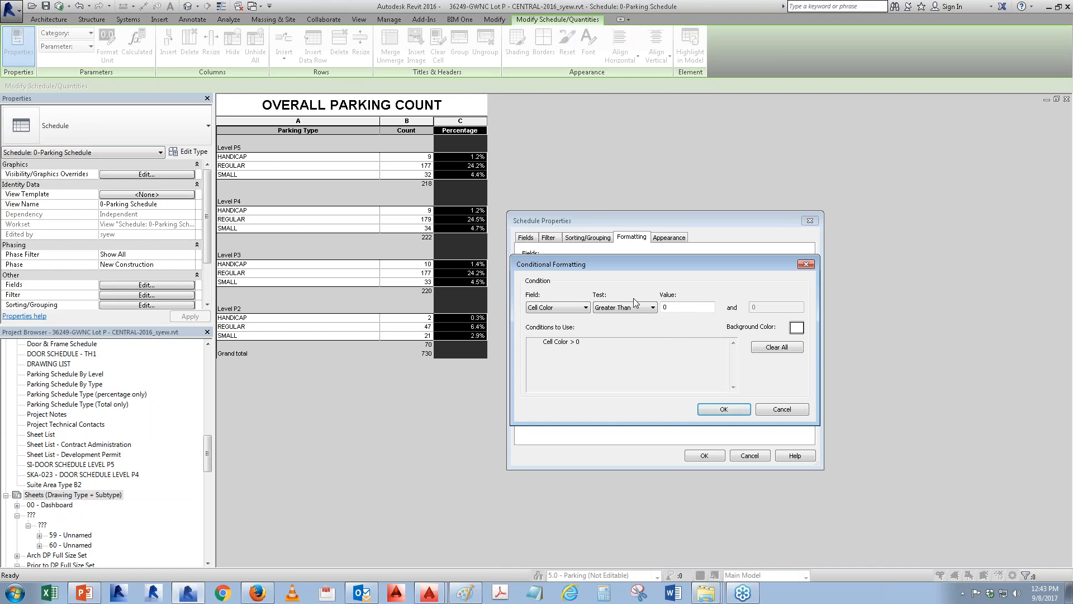
- Set the Family and Type field's conditional background color to blue RGB 000-128-255, then accept the format and the schedule properties
click(796, 327)
click(621, 263)
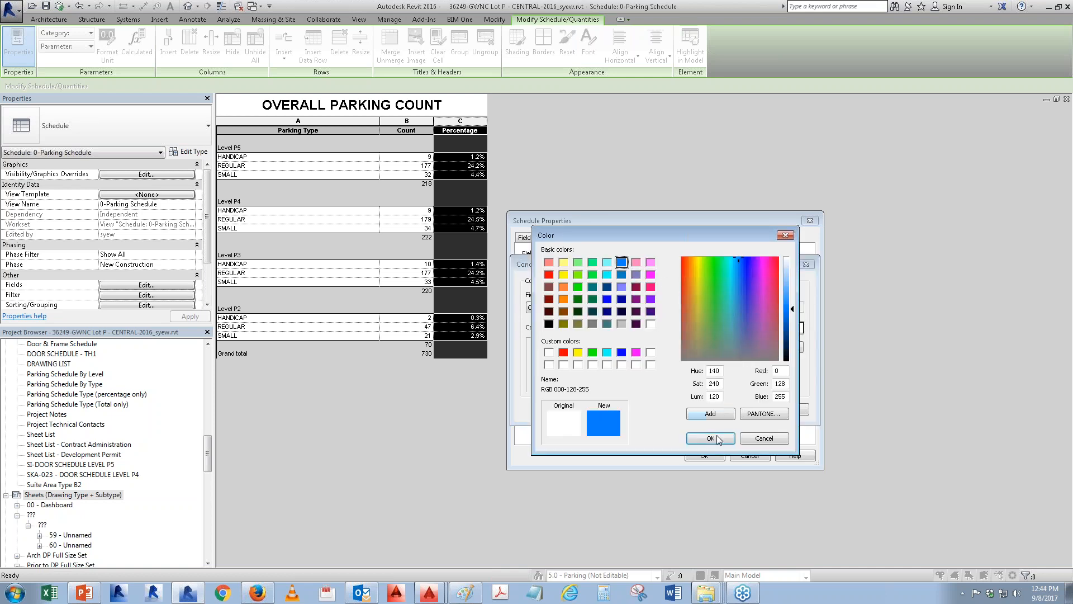
click(717, 438)
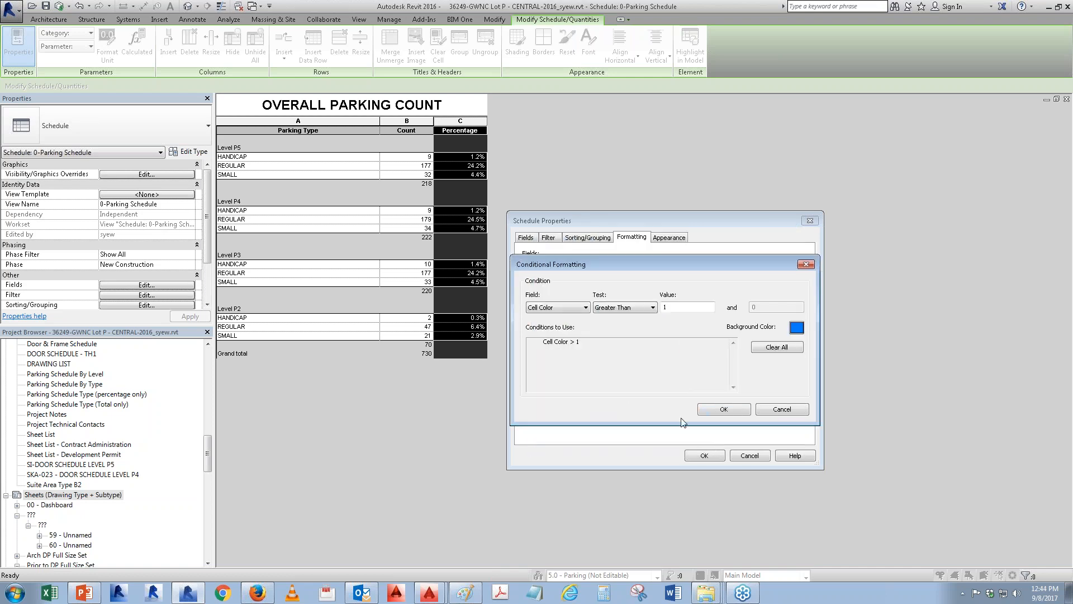
click(715, 411)
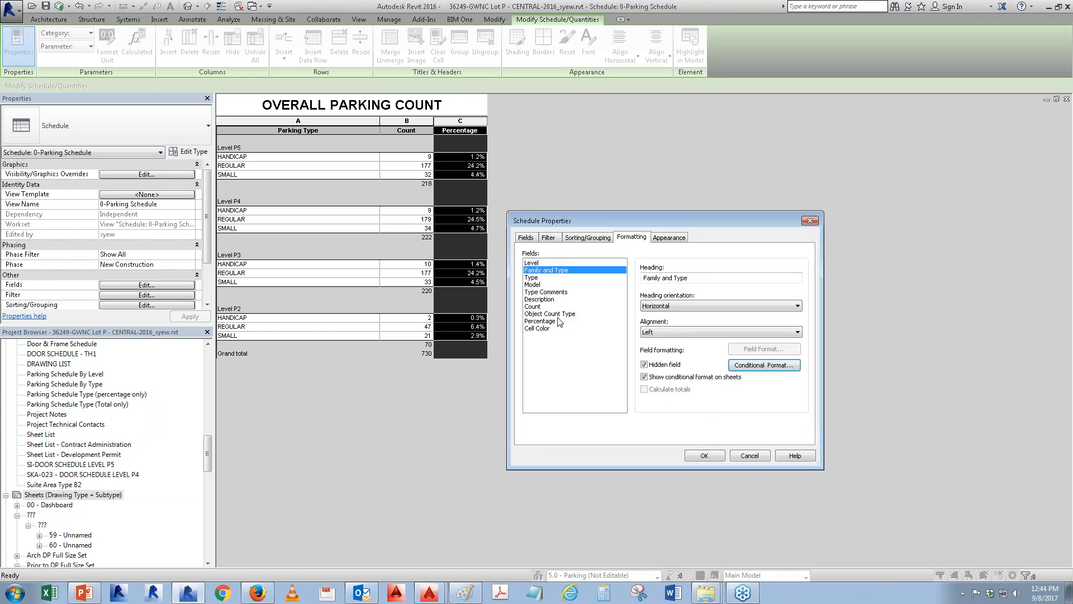
click(696, 457)
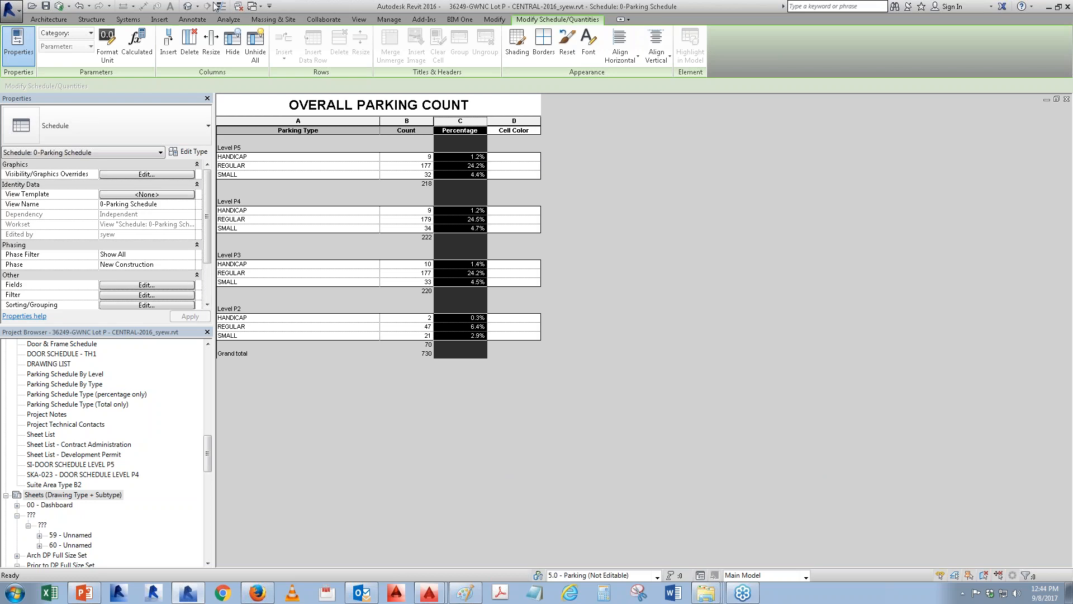
- In the default 3D view, select the whole parking layout, filter the selection to Model Groups only, and ungroup them
click(190, 6)
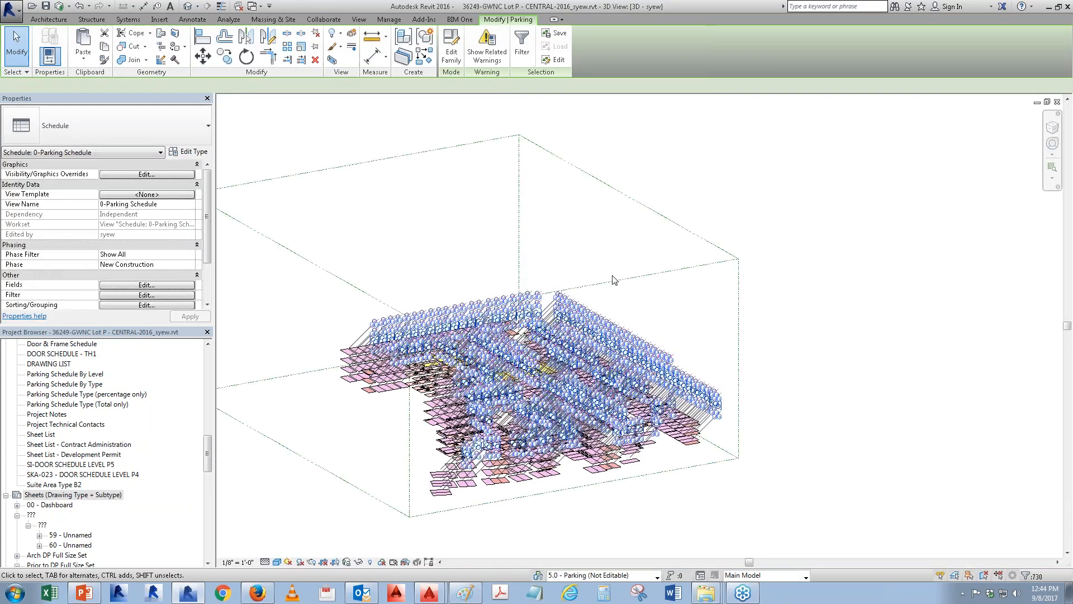
scroll(520, 129, down, 1)
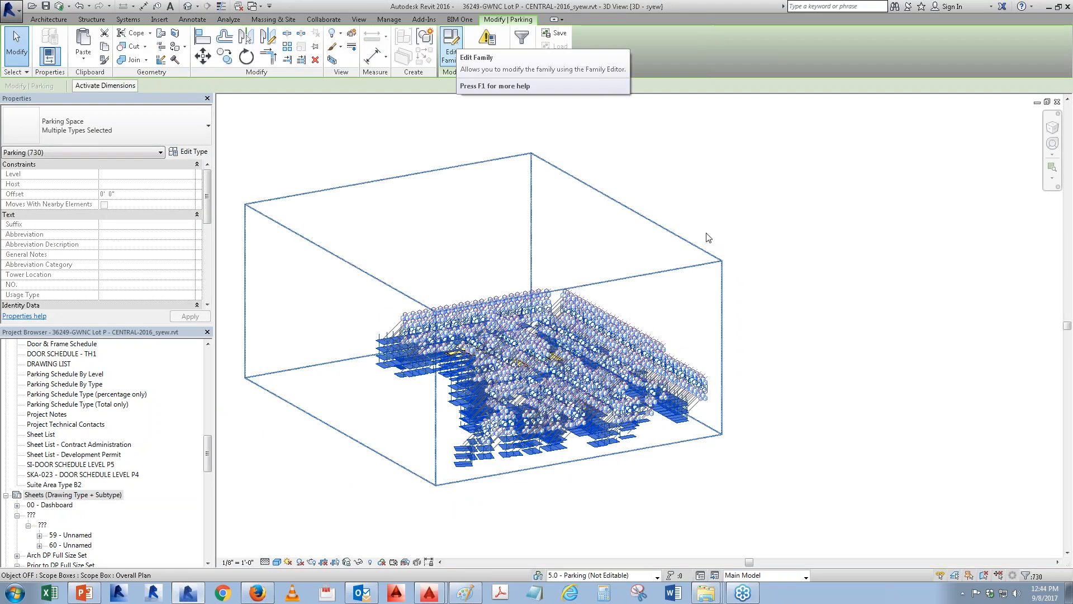
click(833, 300)
drag(299, 260, 753, 570)
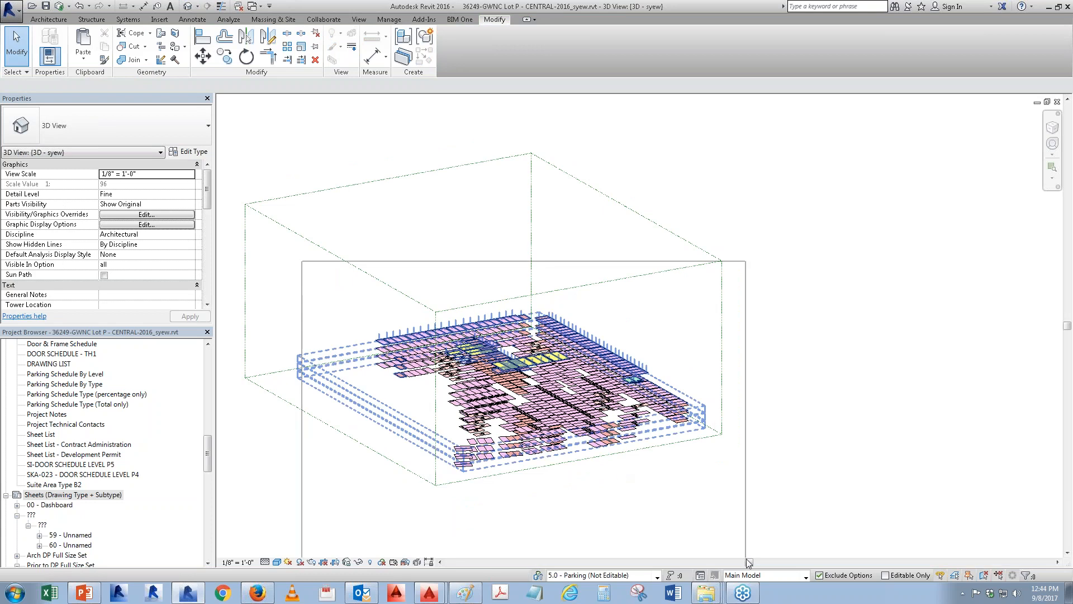
click(1027, 576)
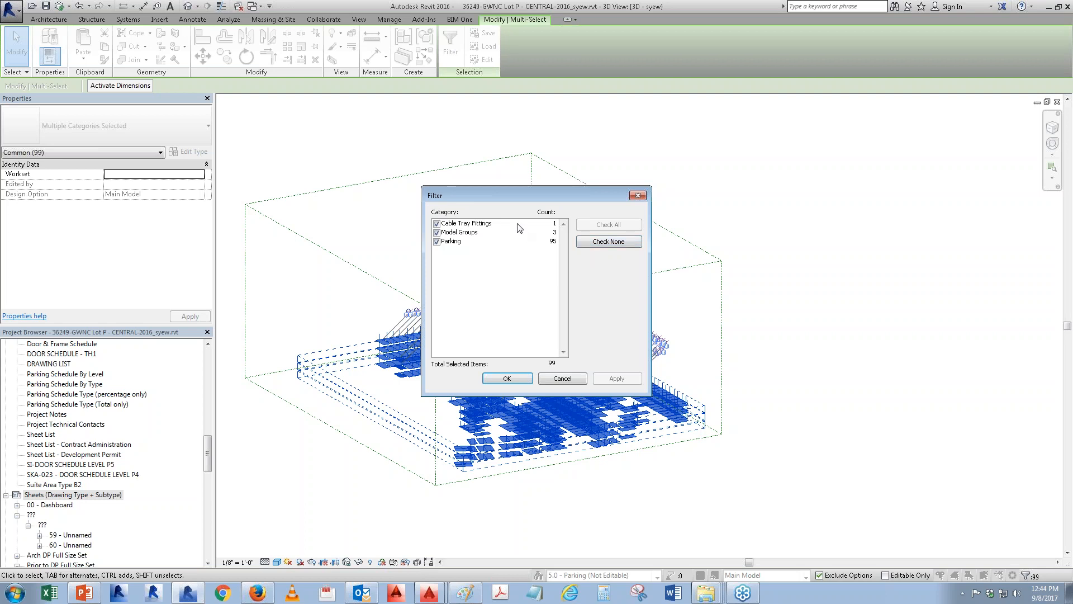
click(437, 241)
click(437, 223)
click(456, 232)
click(506, 379)
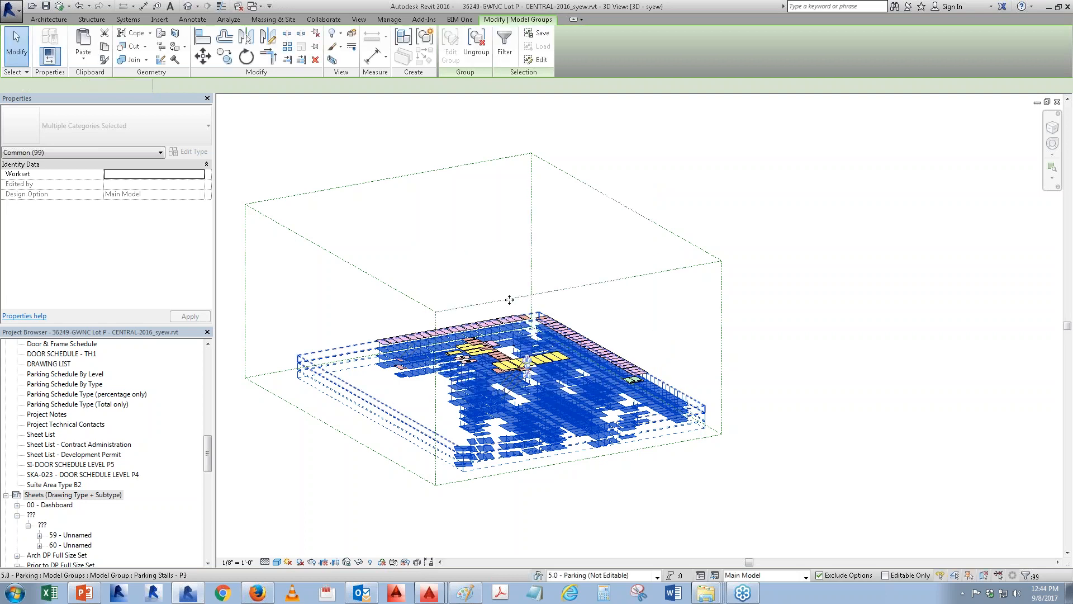
click(476, 44)
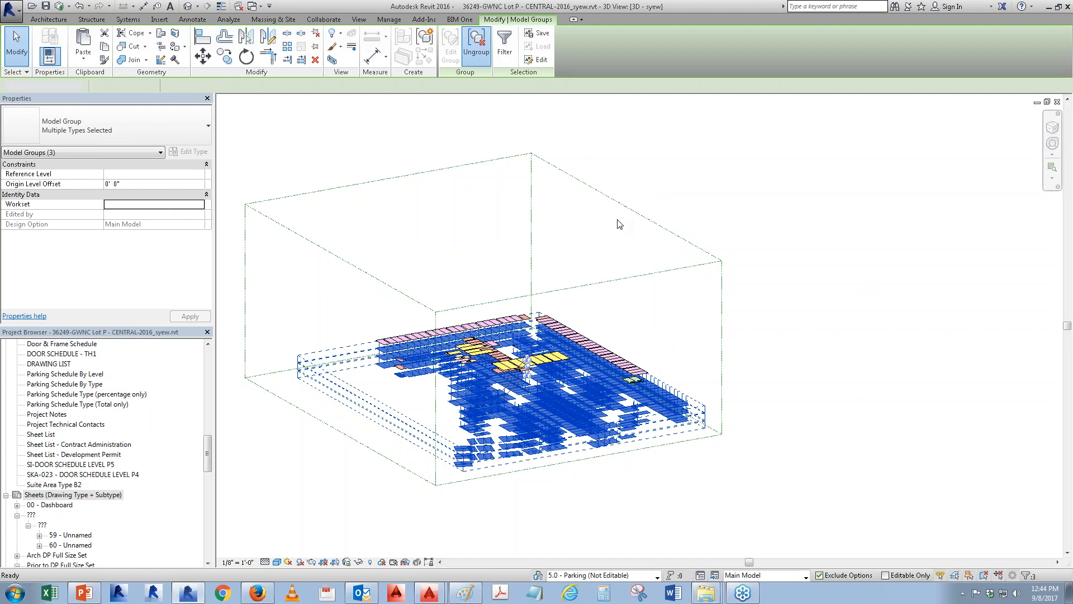
key(Escape)
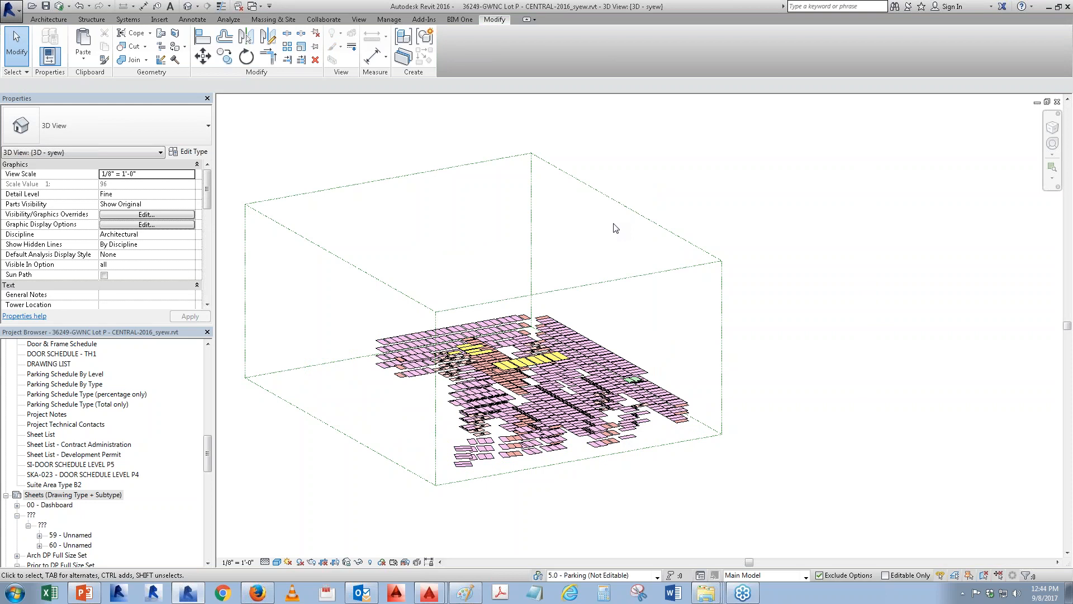
- In the parking schedule, enter Cell Color 1 for the HANDICAP and SMALL rows of Levels P5, P4 and P2 and the SMALL row of P3
key(ctrl+Tab)
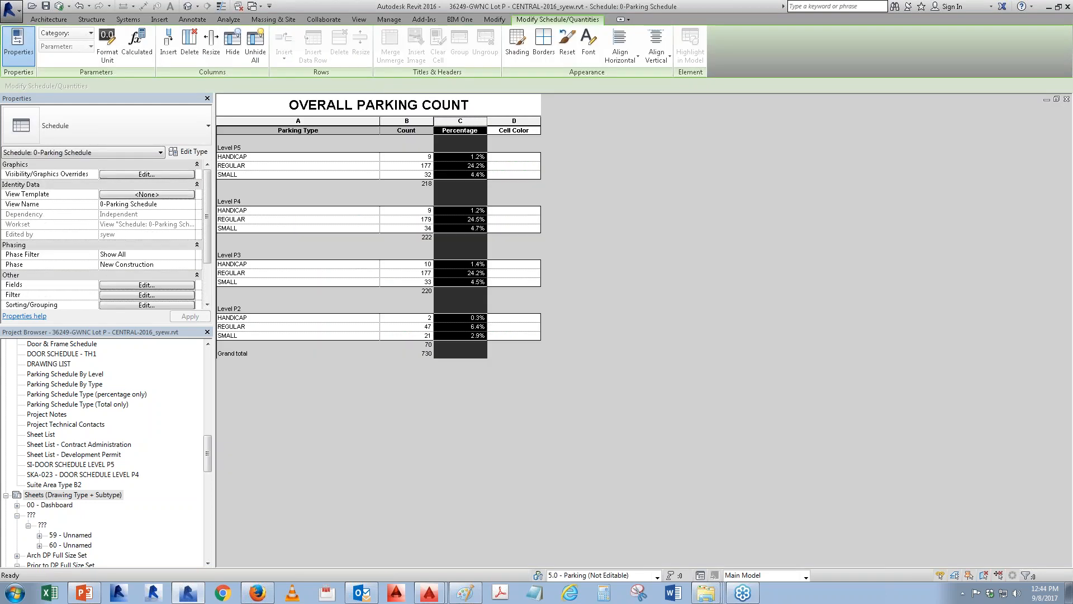
click(513, 157)
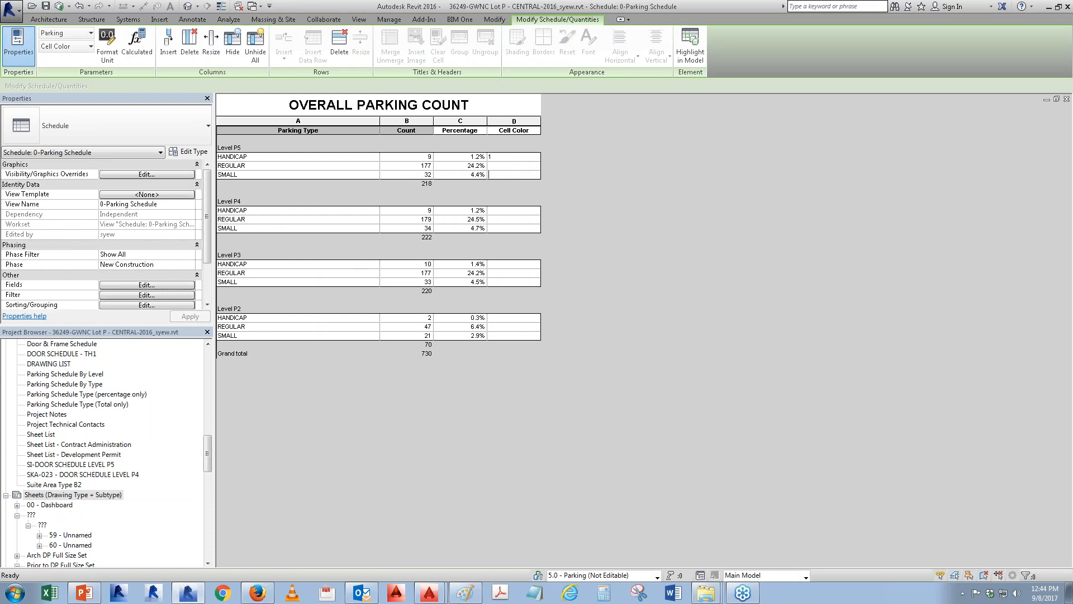
text(1)
click(507, 211)
text(1)
click(503, 228)
text(1)
click(501, 282)
text(1)
click(500, 337)
text(1)
- Review the Cell Color condition in the Object Count Type field's conditional format, then leave the schedule properties without applying changes
click(148, 285)
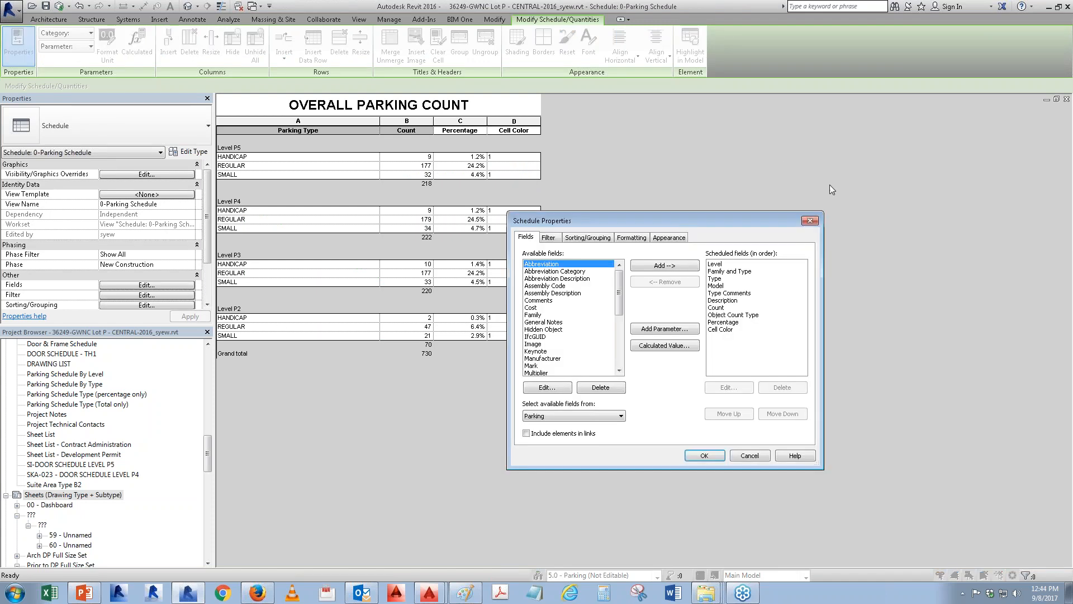
drag(587, 220, 668, 219)
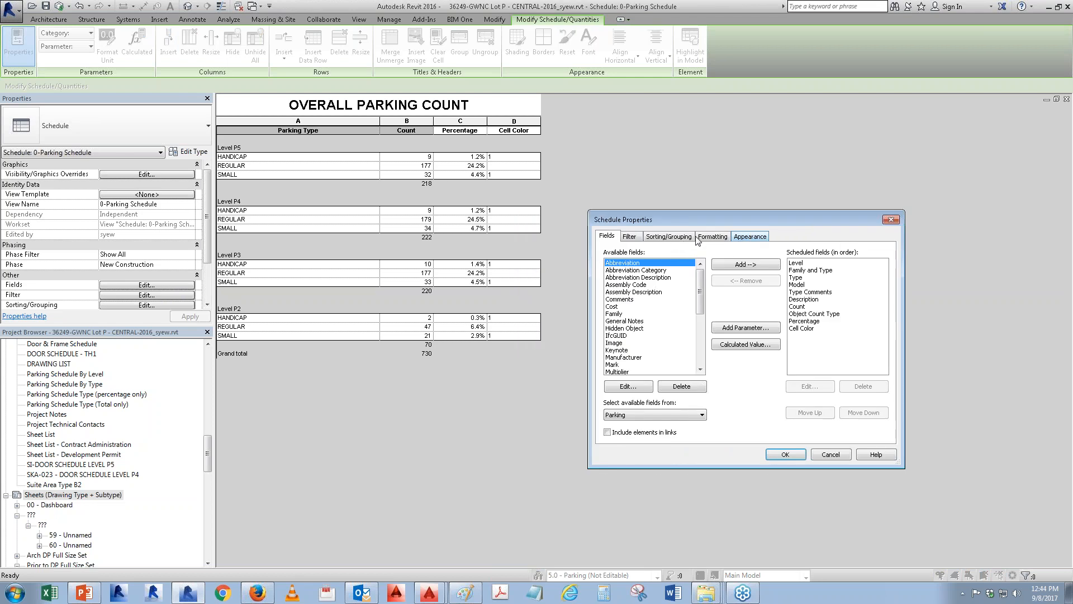
click(712, 236)
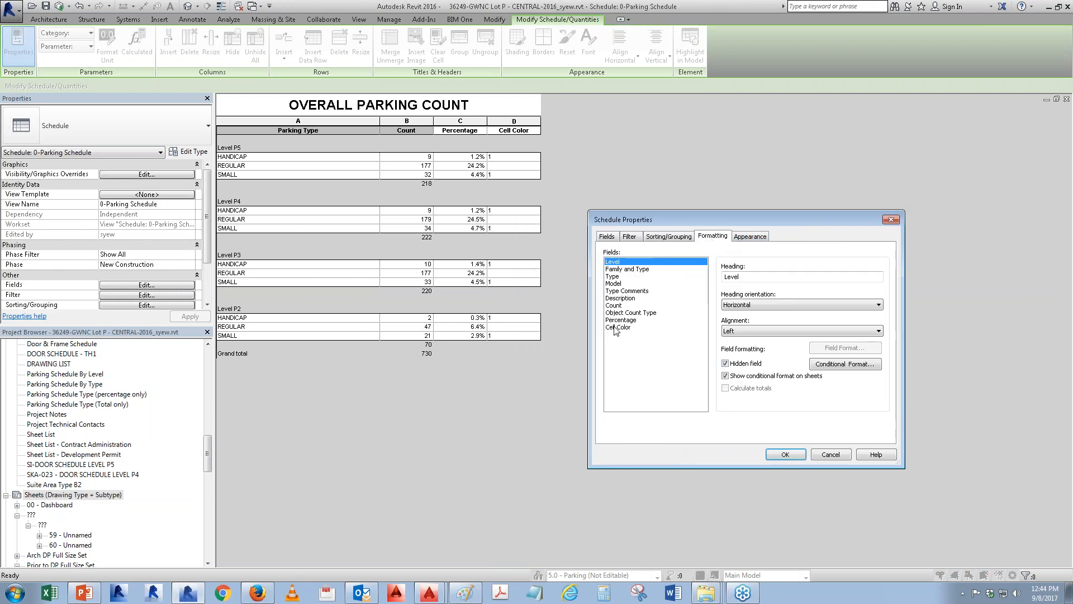
click(625, 312)
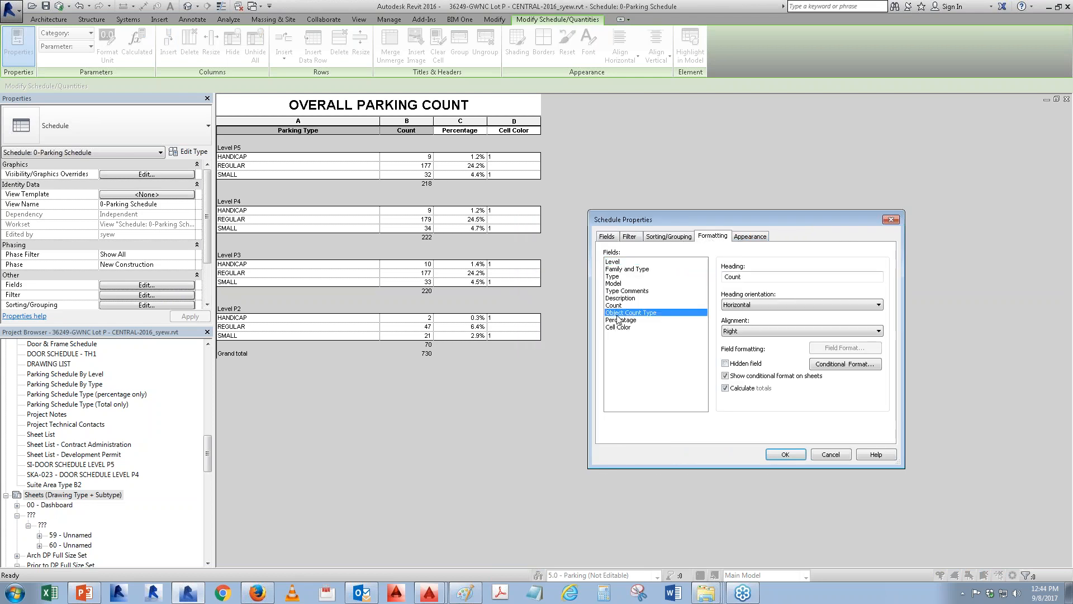
click(846, 360)
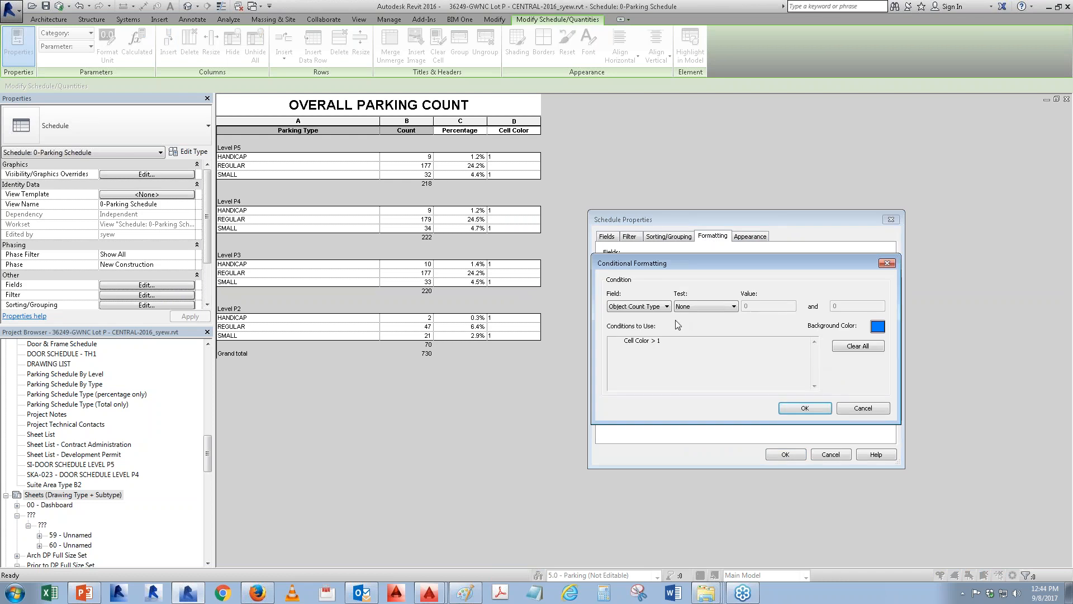
click(646, 308)
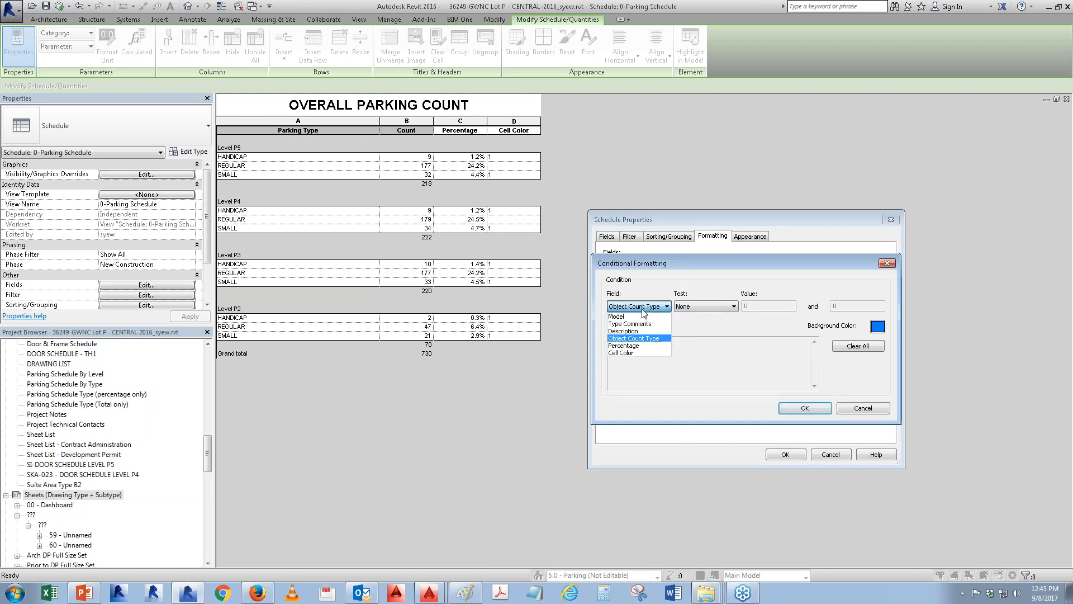
click(627, 353)
click(717, 312)
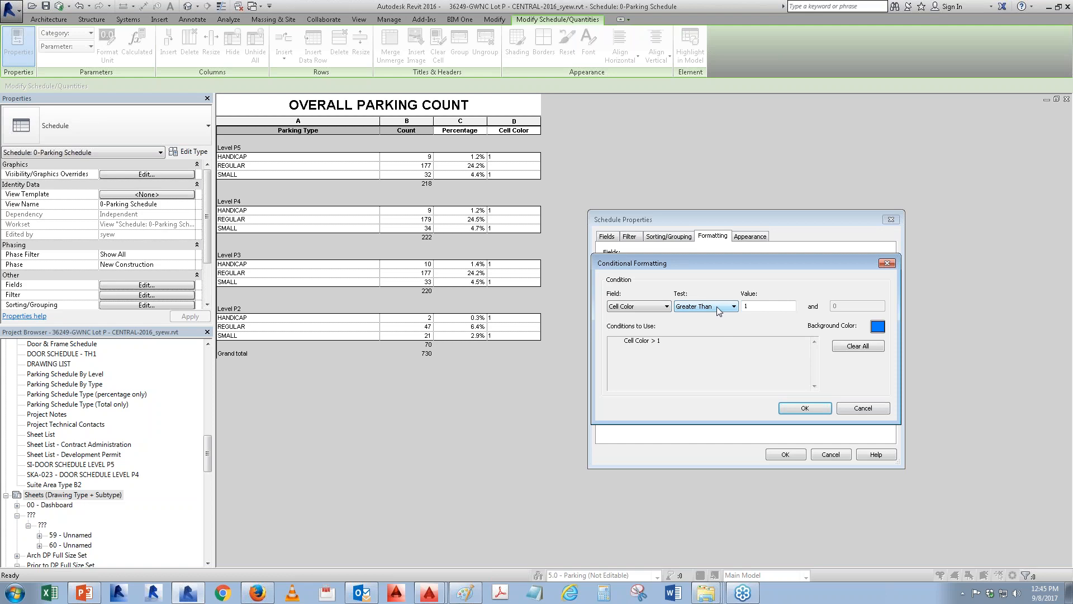
key(Escape)
key(Escape)
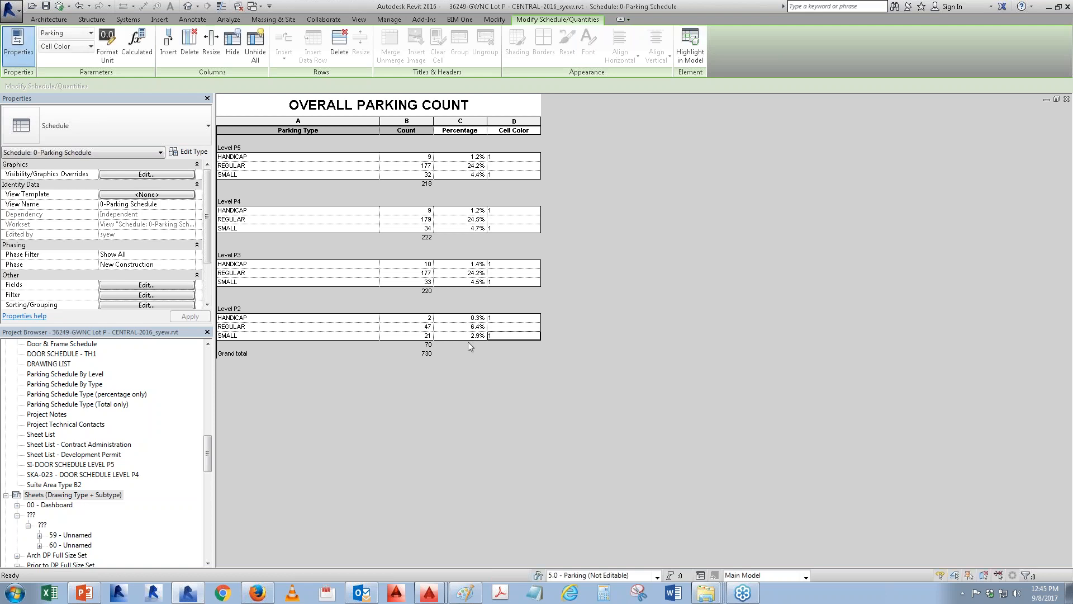
- Enter Cell Color 2 for the SMALL and HANDICAP rows of Levels P2 and P3
key(BackSpace)
text(2)
click(505, 318)
text(2)
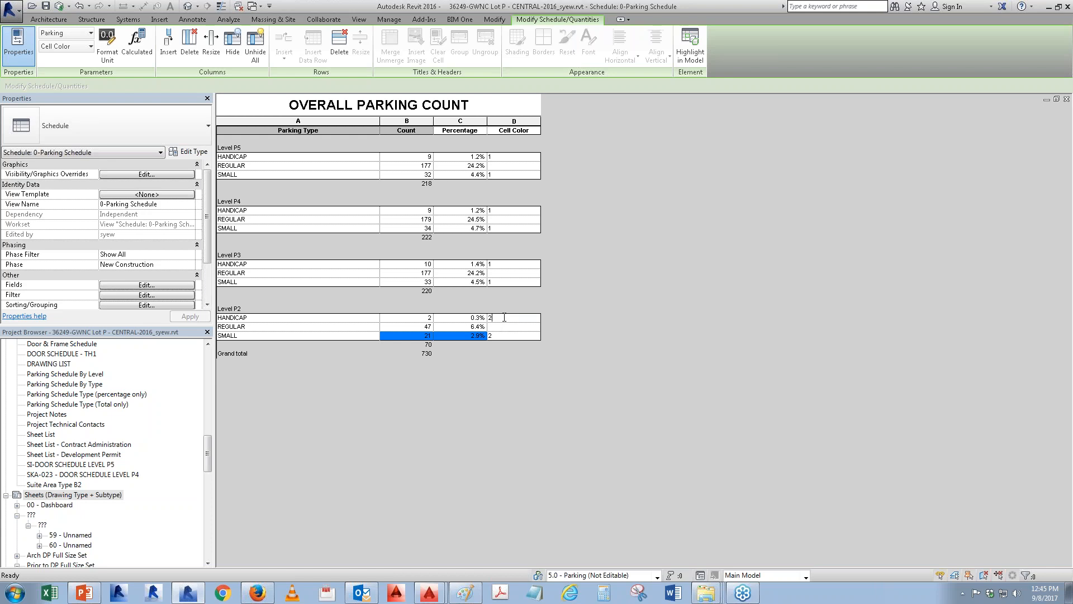
click(505, 282)
text(2)
click(504, 266)
text(2)
- Enter Cell Color 2 for the SMALL and HANDICAP rows of Levels P4 and P5
click(503, 220)
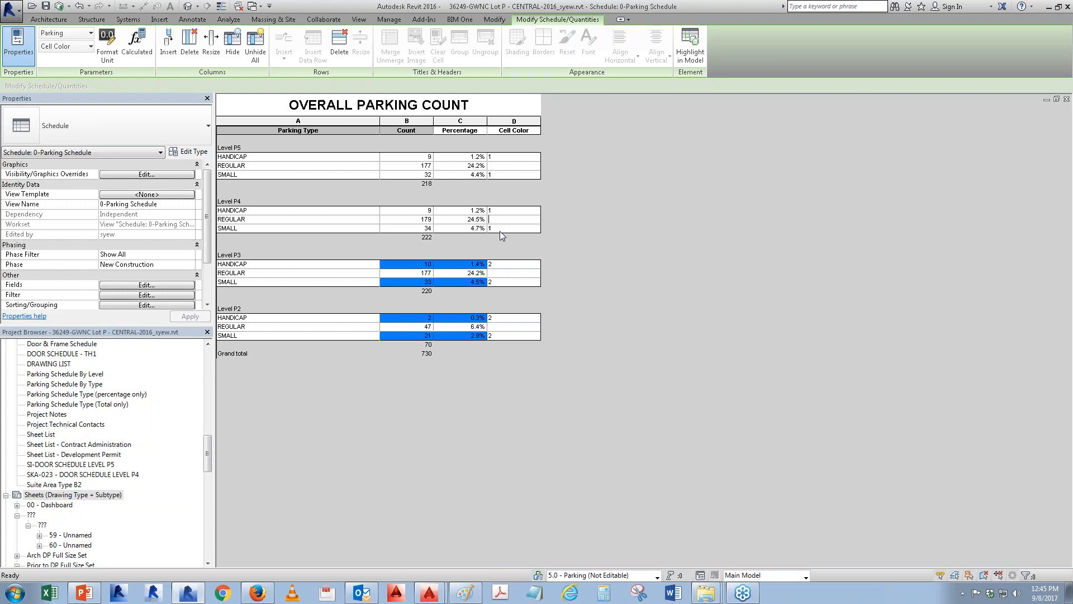
text(2)
click(503, 210)
text(2)
click(501, 175)
text(2)
click(503, 157)
text(2)
key(Return)
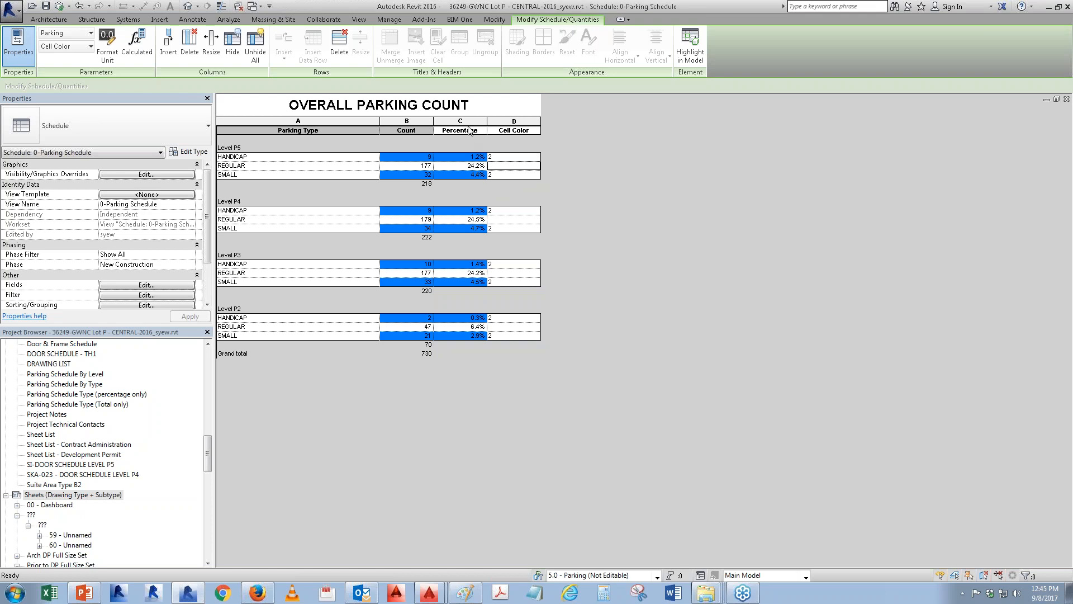
- In the Percentage field's conditional format, set the Cell Color test to Equal To 1 and the background color to light red
click(144, 285)
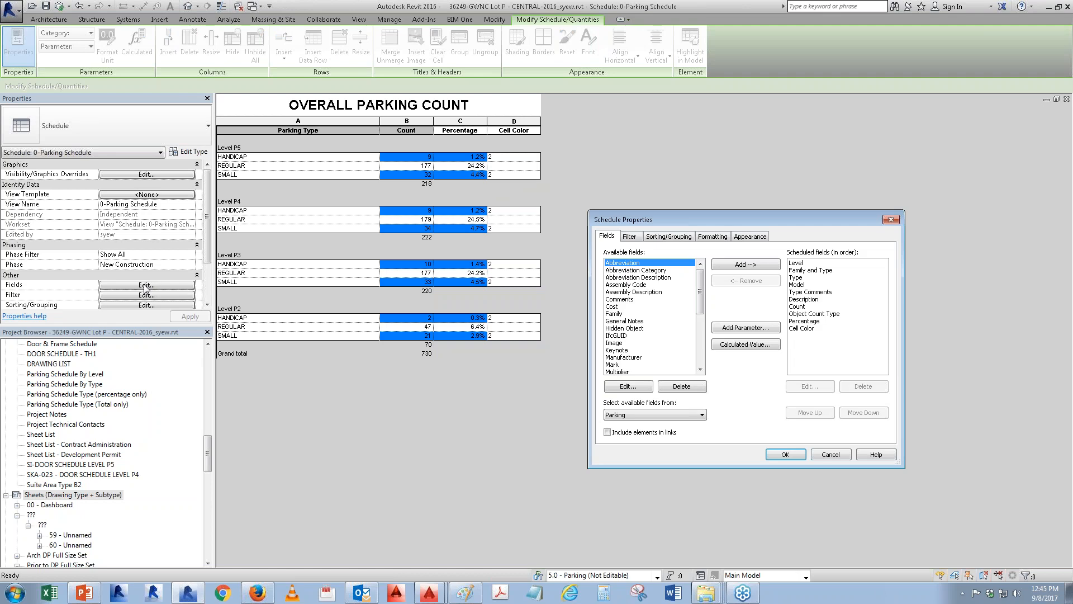
click(708, 237)
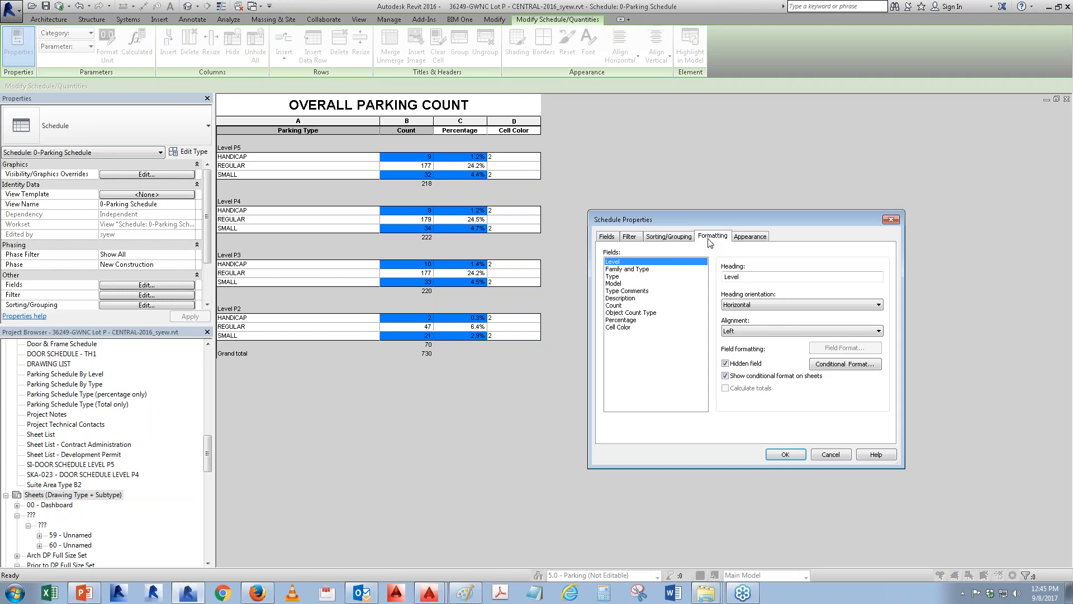
click(621, 327)
click(622, 320)
click(866, 365)
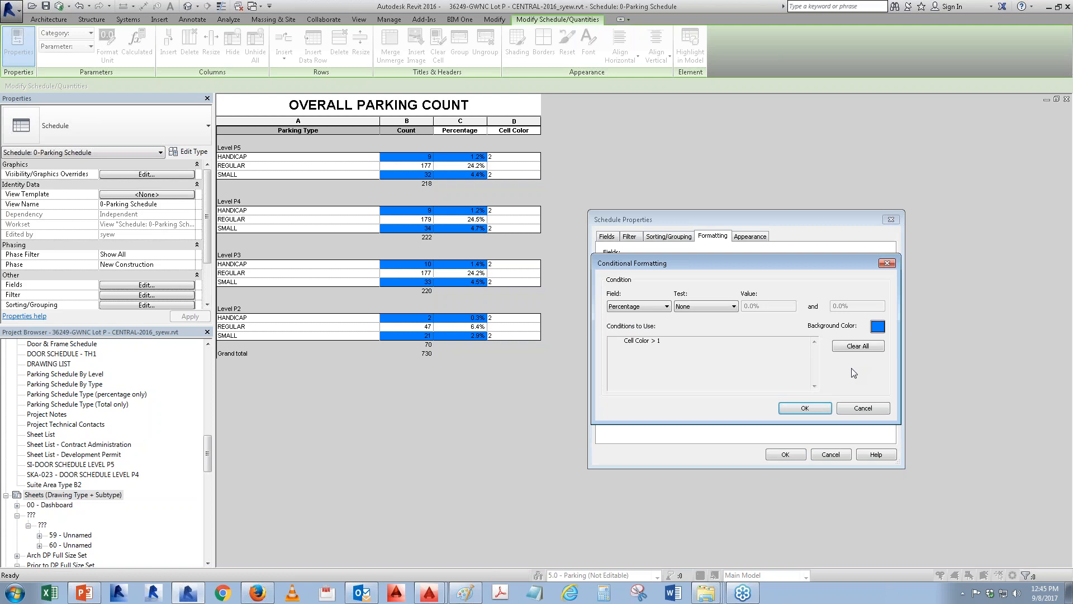
click(634, 306)
click(629, 354)
click(704, 308)
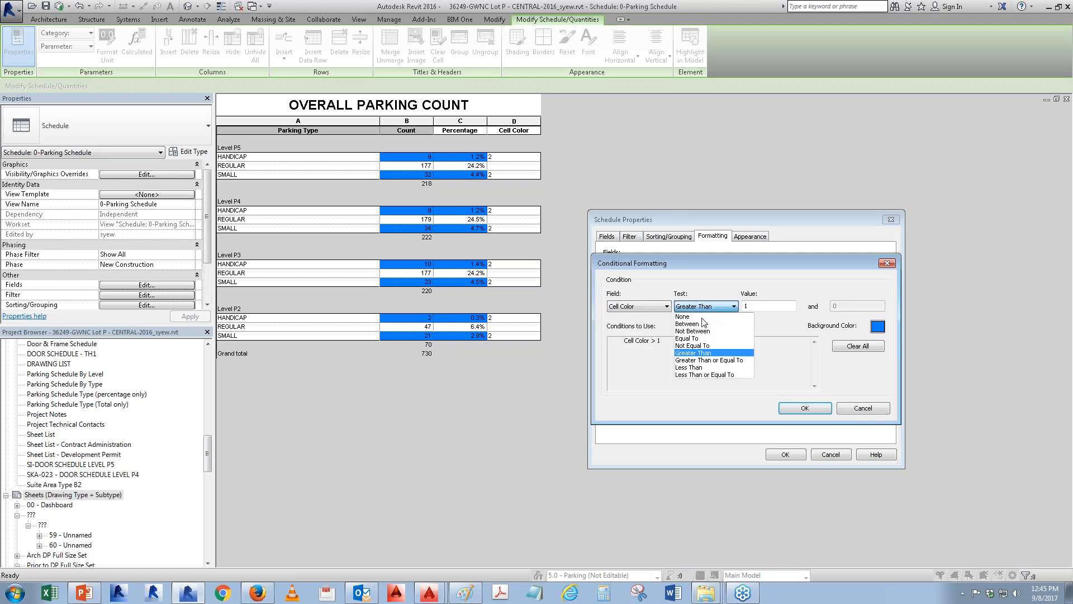
click(687, 338)
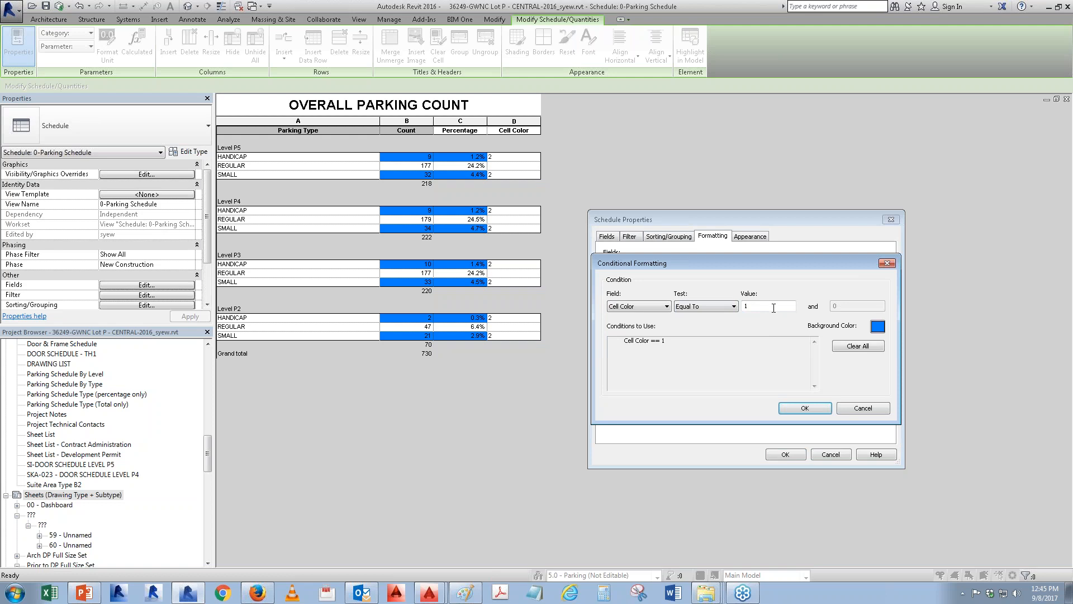
click(878, 326)
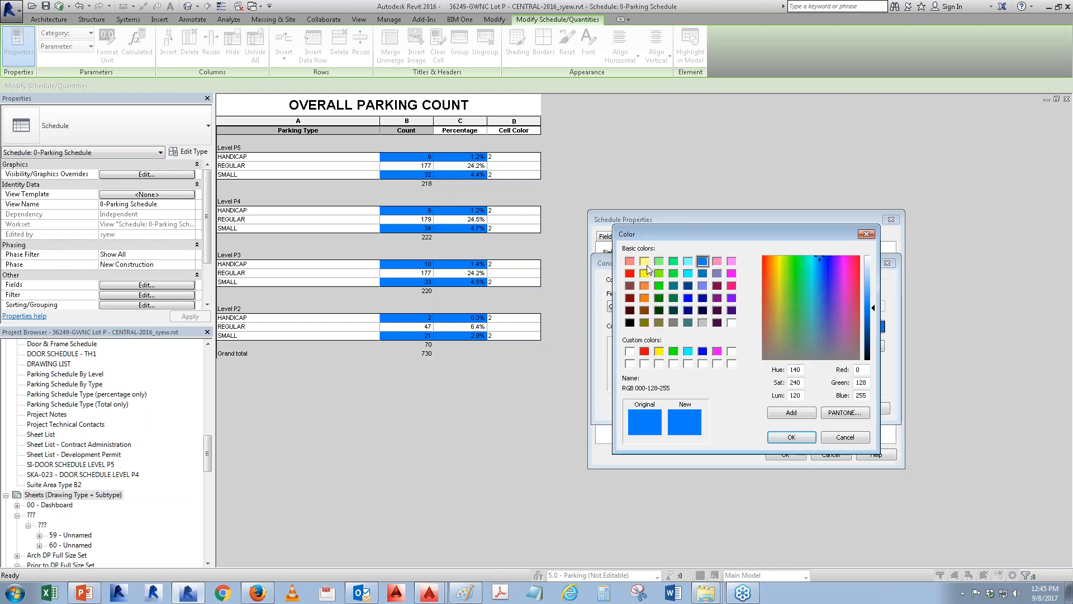
click(630, 261)
click(791, 437)
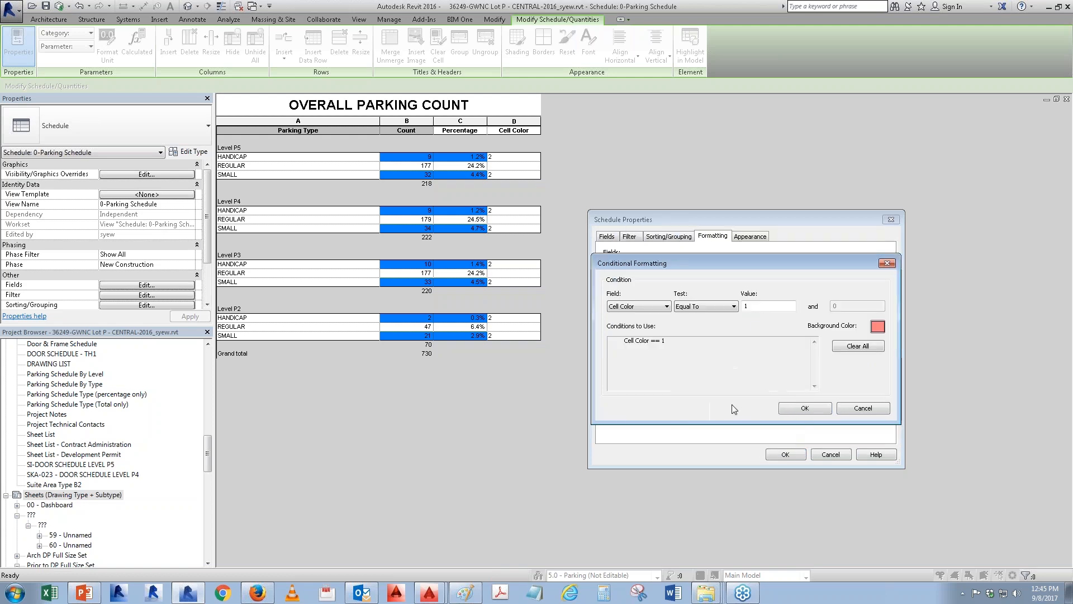
- Change the Percentage field's Cell Color test to Greater Than 1, then accept the format and the schedule properties
click(718, 307)
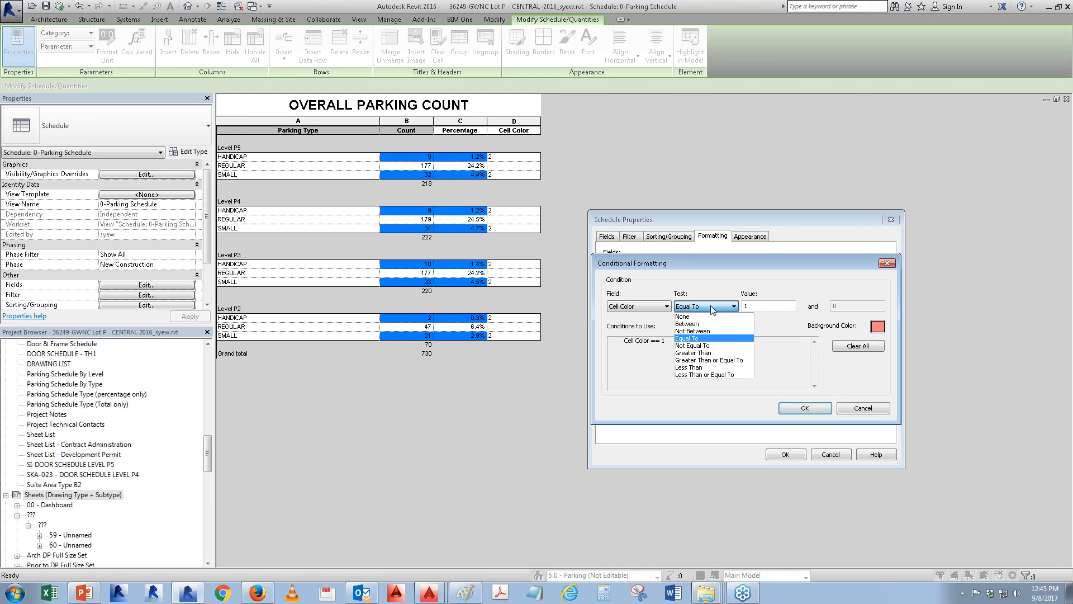
click(712, 353)
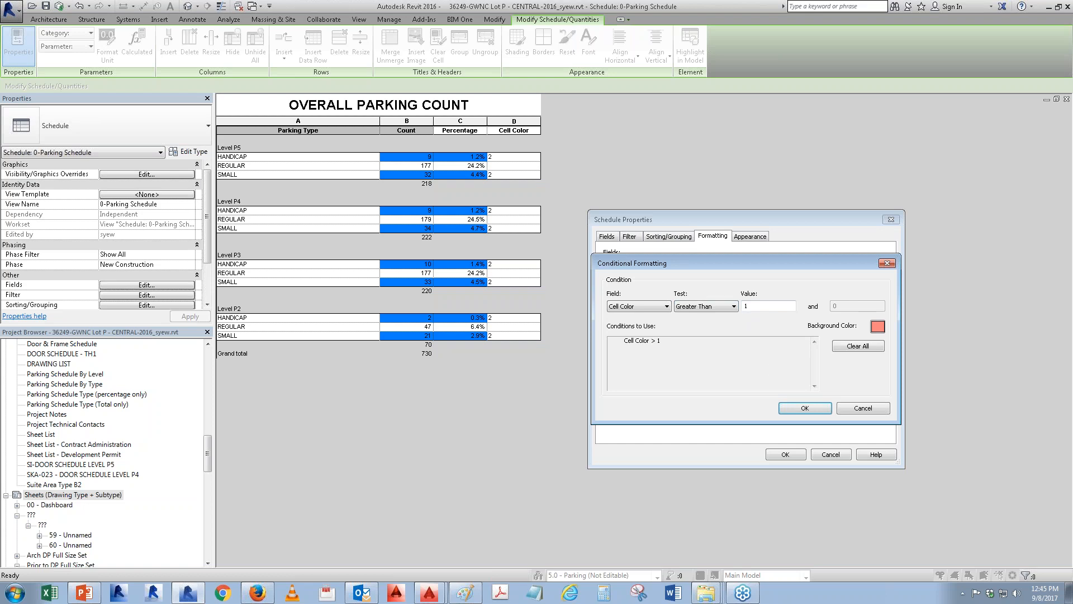
click(813, 406)
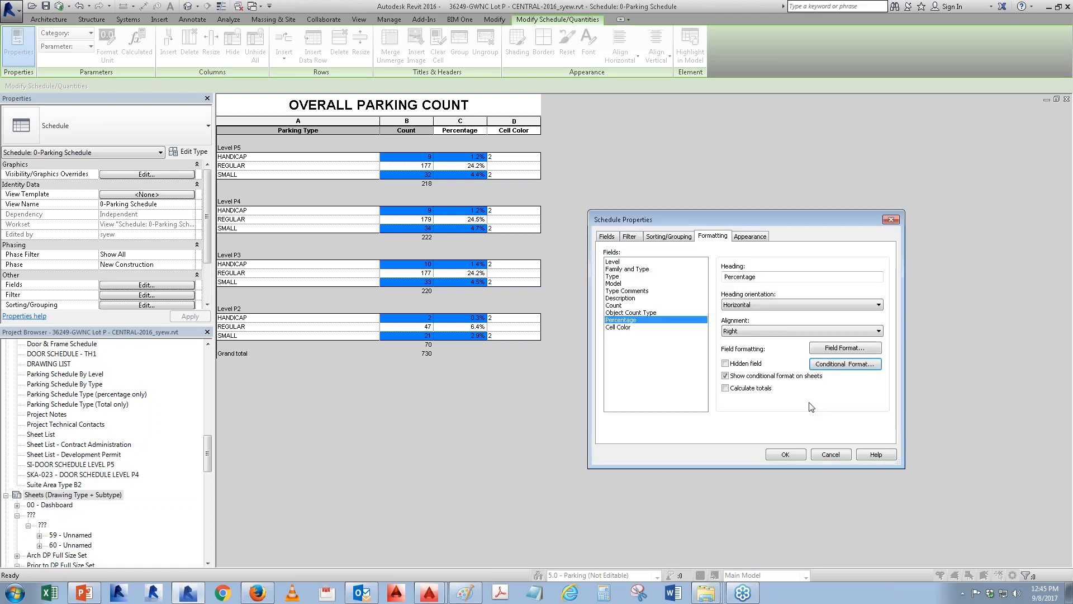
click(774, 453)
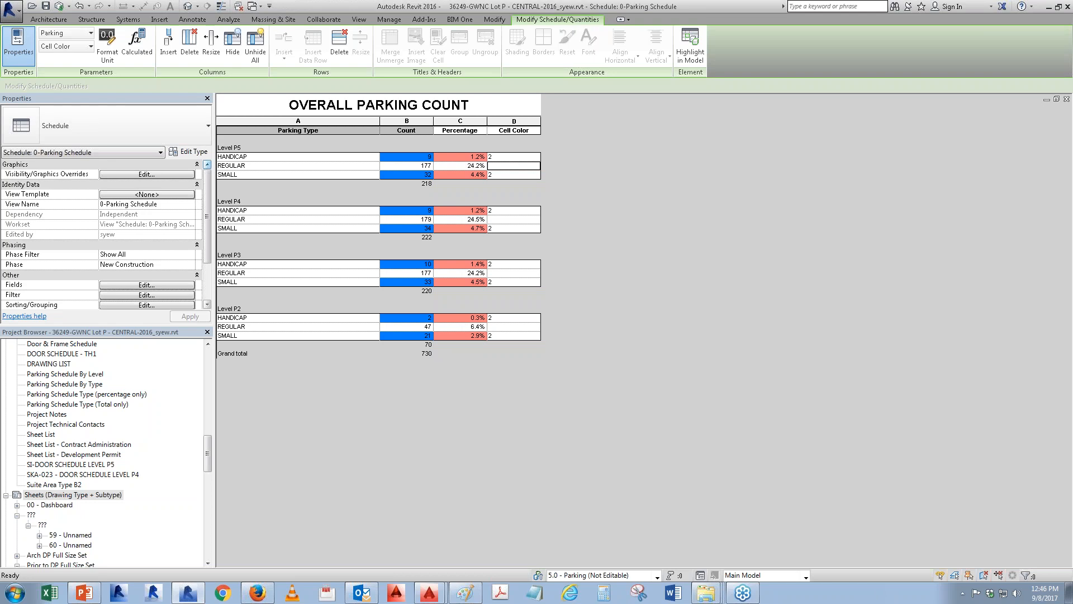
- Add a project parameter named Dummy Text Symbol to the schedule as a type parameter of the Text kind
click(127, 286)
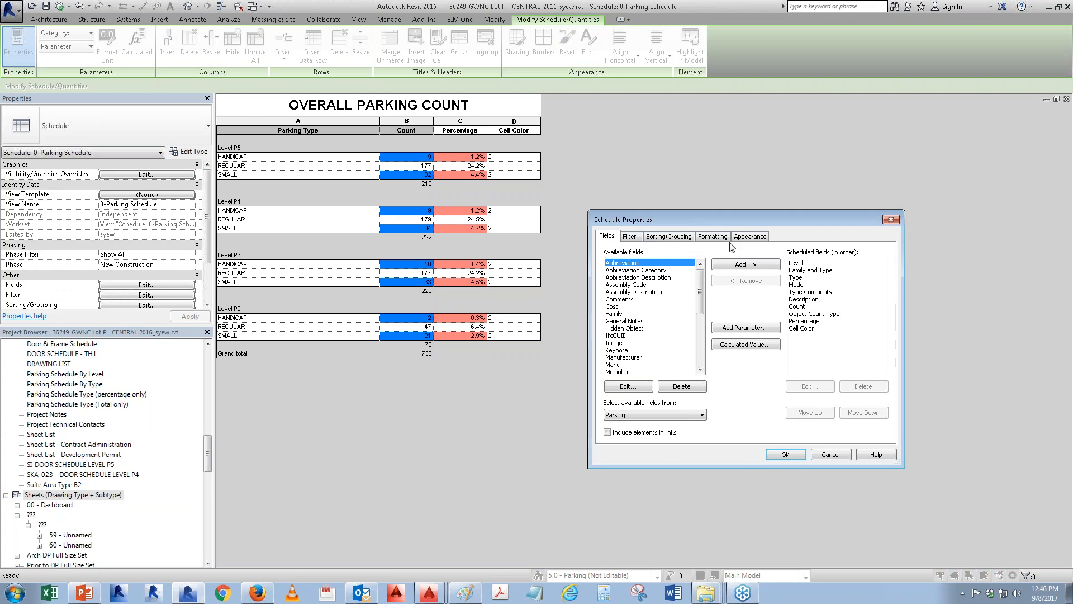
click(738, 331)
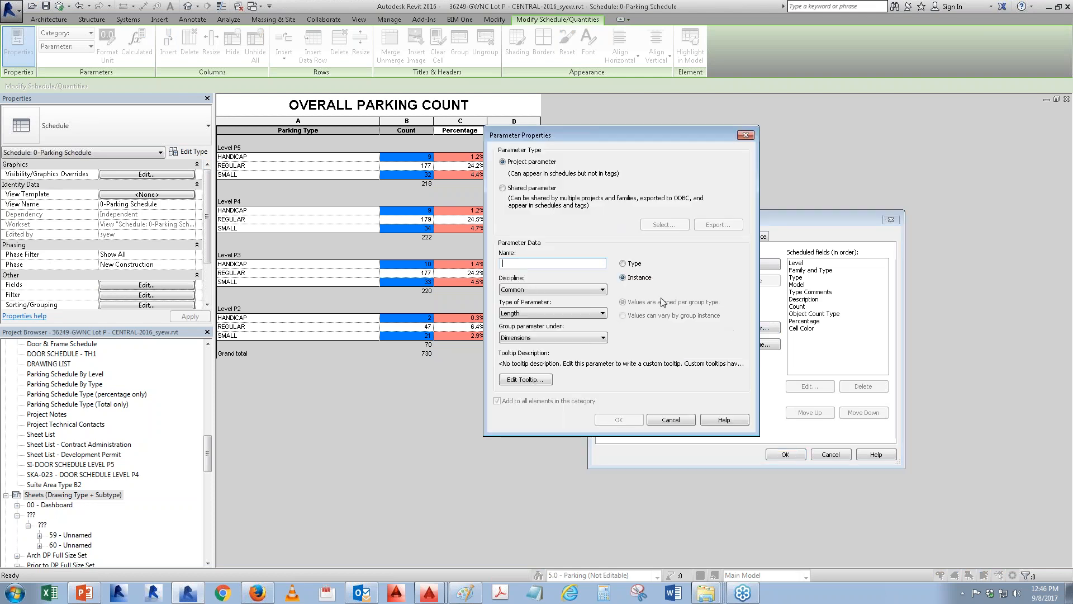
click(623, 264)
click(509, 314)
click(516, 326)
click(519, 314)
click(518, 323)
click(519, 263)
text(Dummy Text Symobl)
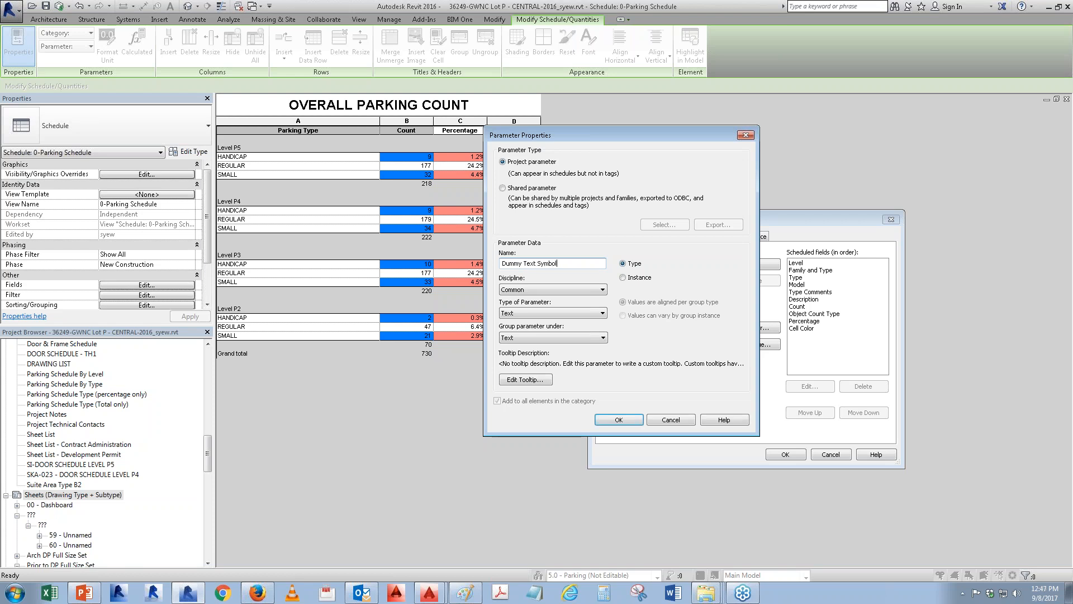
key(Return)
- Move the Dummy Text Symbol field above Cell Color, check its formatting, and accept the schedule properties
click(809, 416)
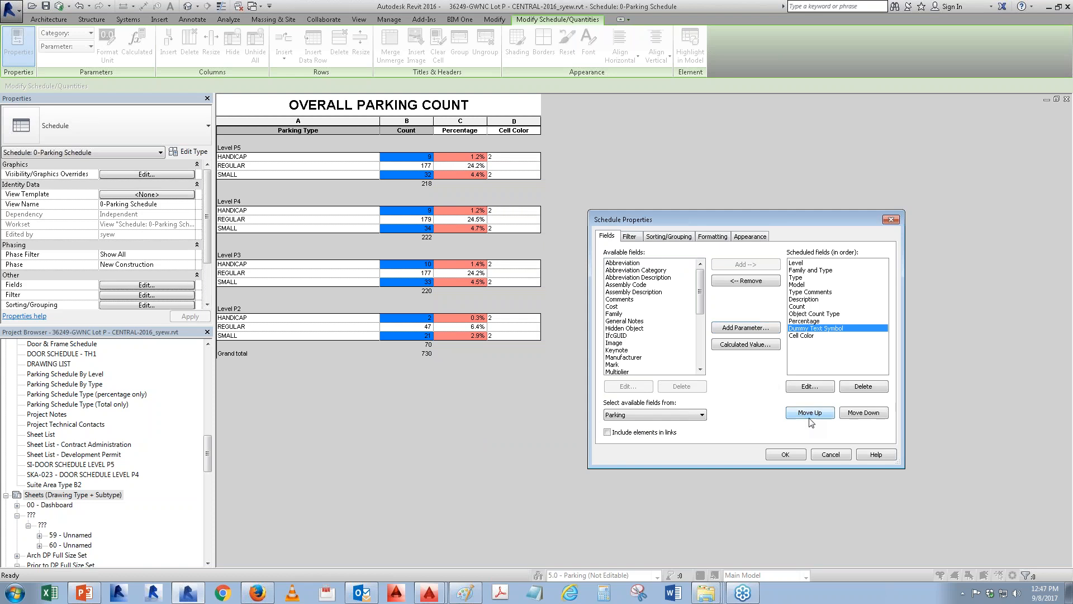
click(709, 236)
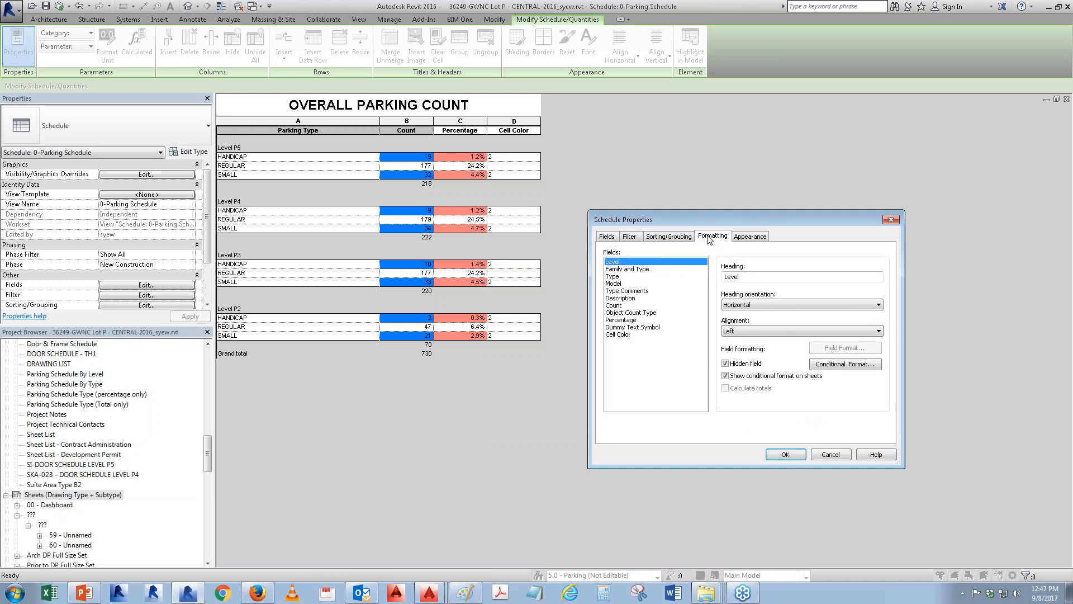
click(646, 327)
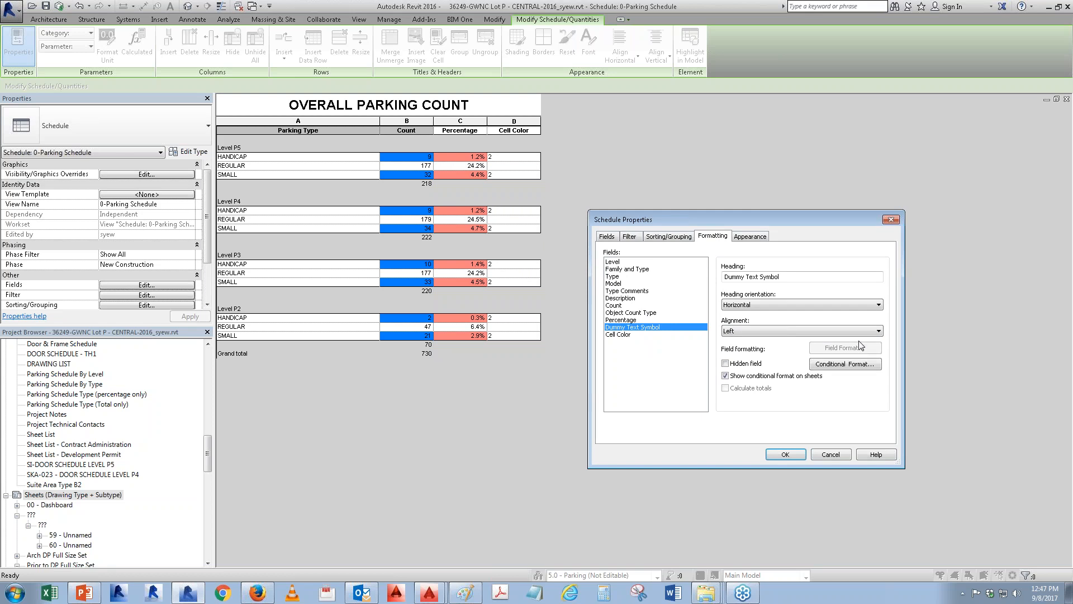
click(786, 454)
- Set the font of the whole Dummy Text Symbol column to Wingdings, dismissing the synchronization reminder
click(522, 124)
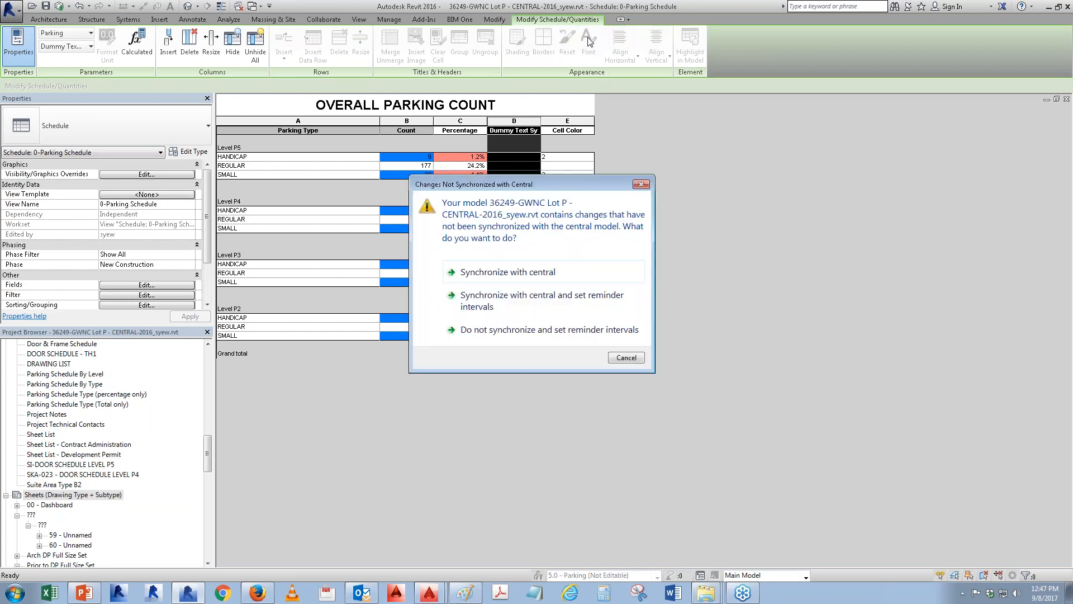
click(627, 358)
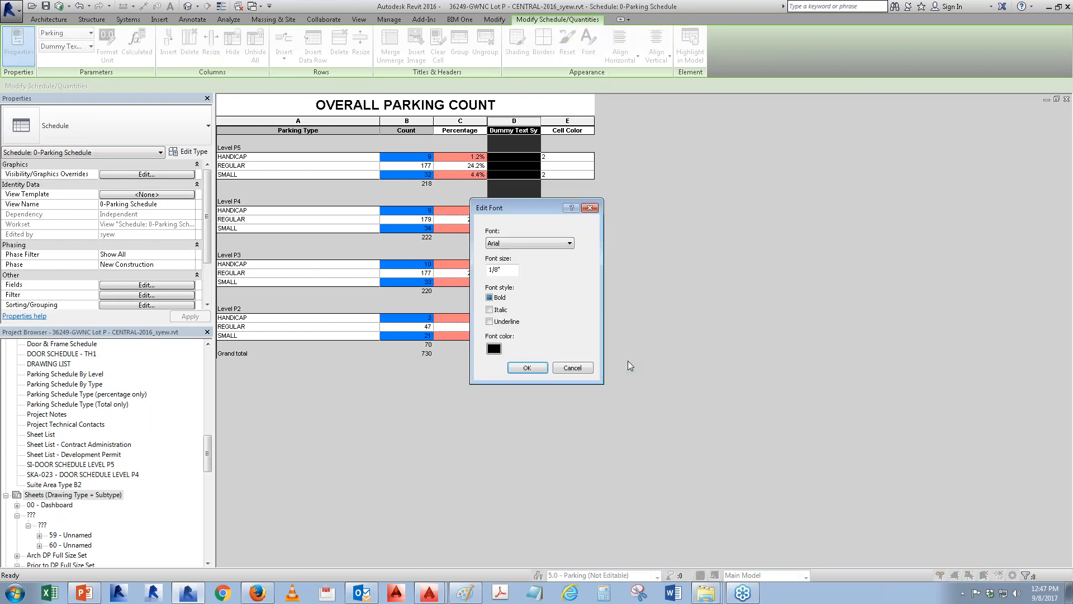
click(507, 242)
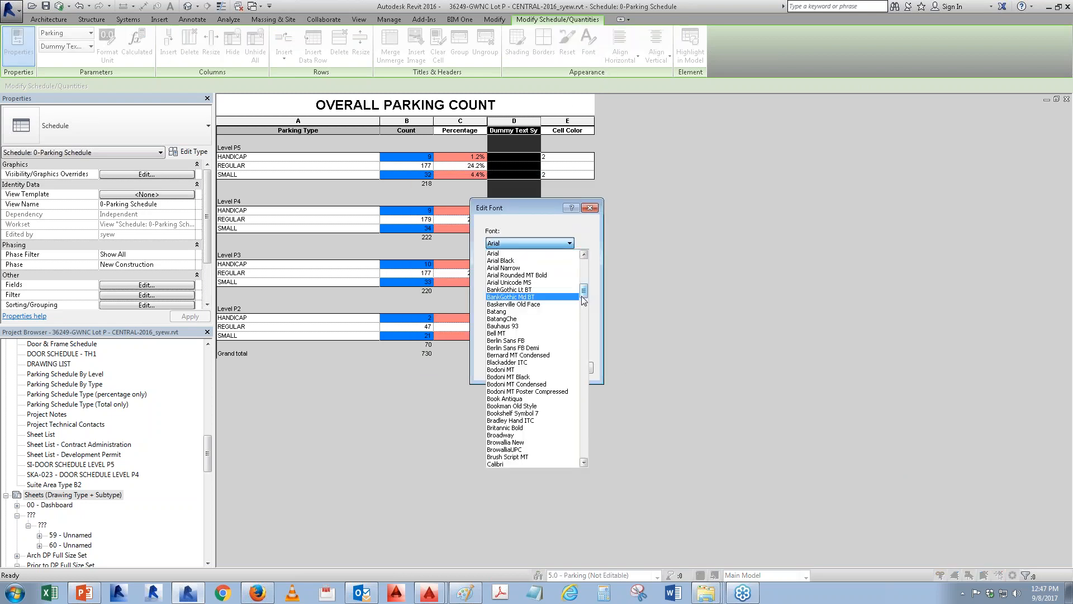
drag(585, 292, 588, 455)
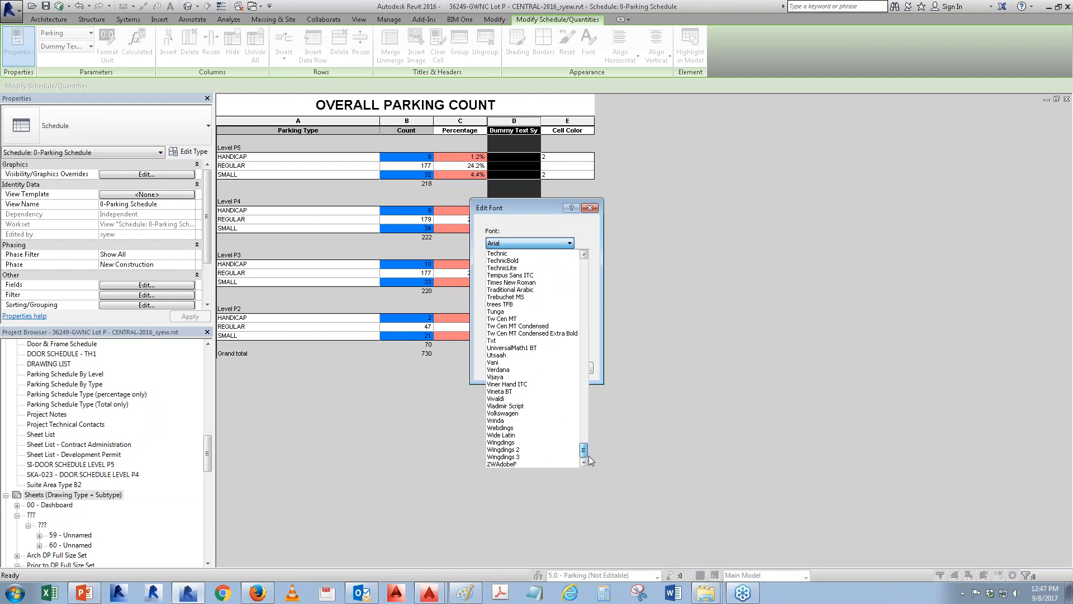
click(514, 442)
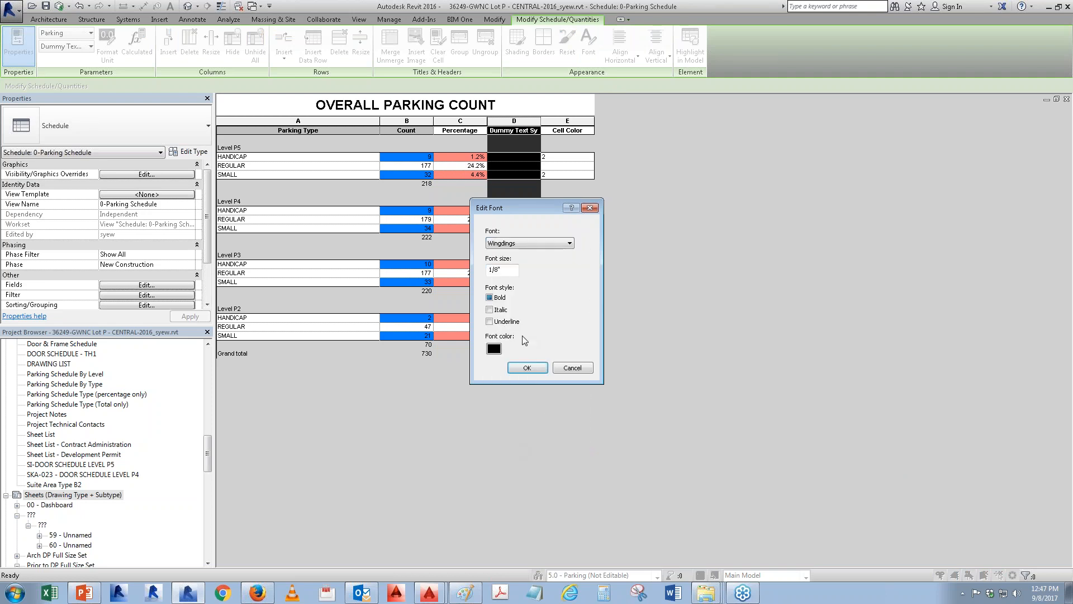
click(525, 368)
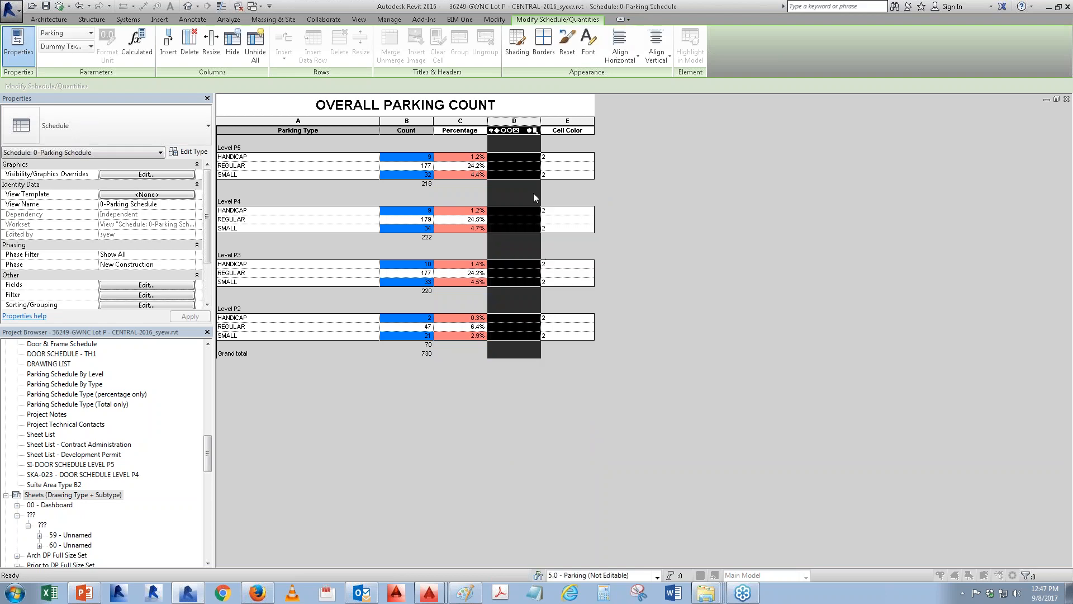
- Set the Dummy Text Symbol column header's font to Arial and widen the column to fit the full heading
click(511, 132)
click(588, 43)
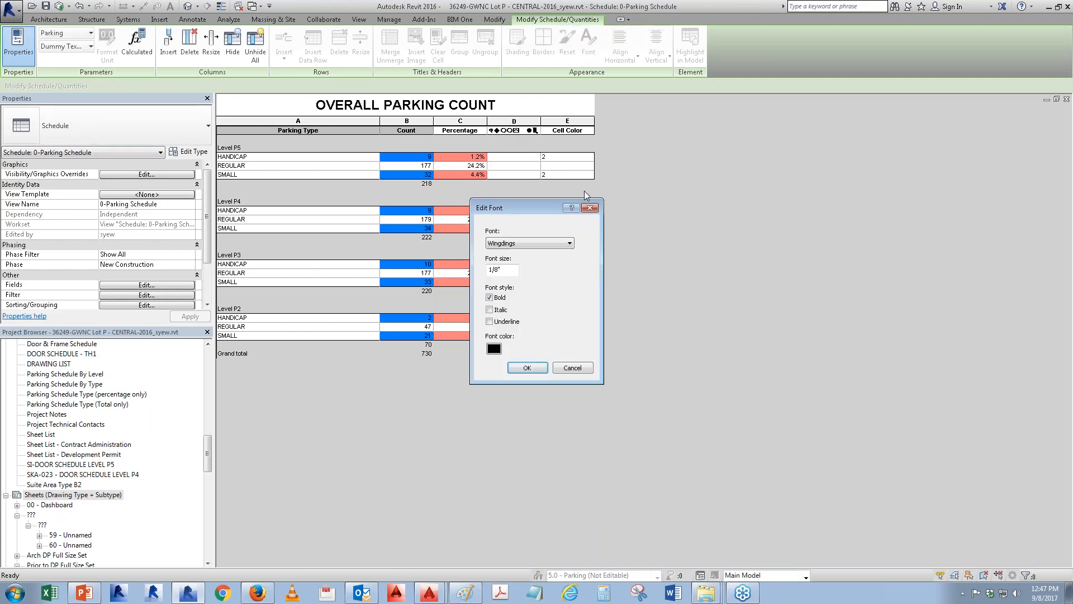
click(521, 246)
scroll(537, 279, up, 4)
drag(587, 444, 591, 263)
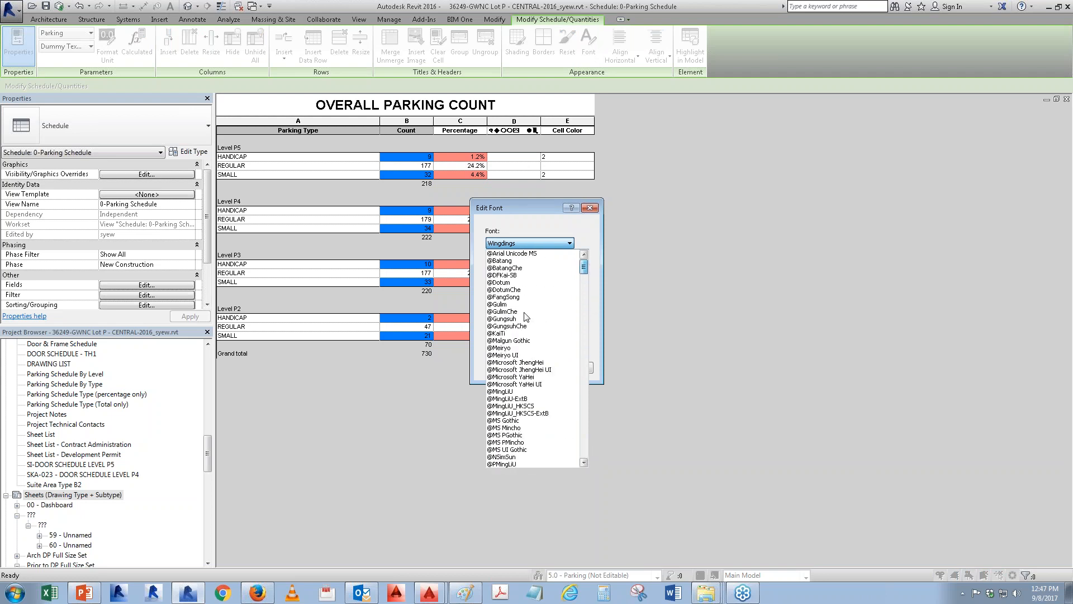
key(a)
key(r)
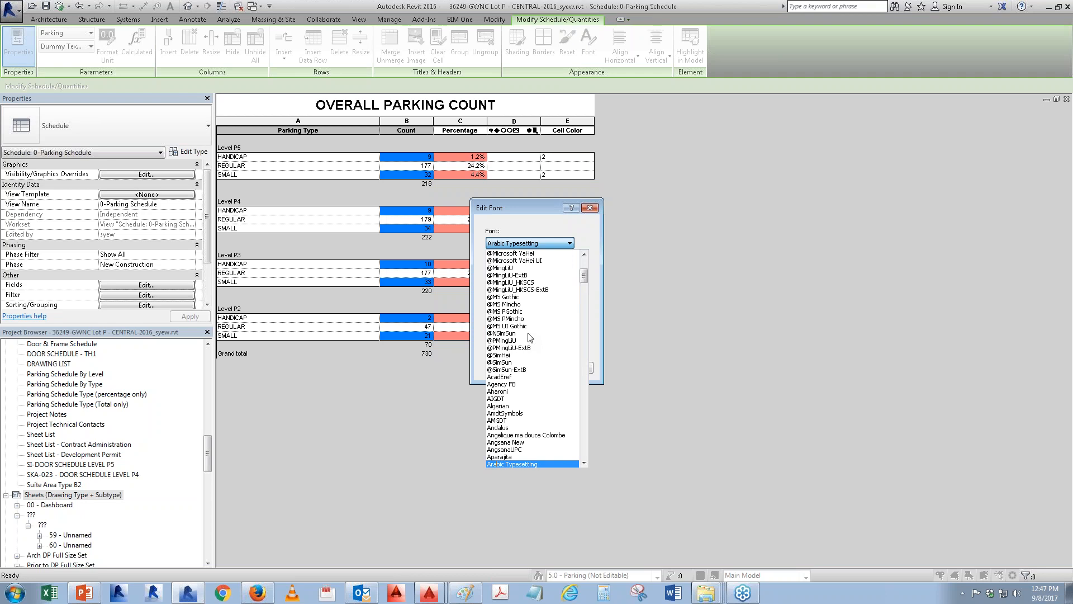
drag(583, 275, 585, 288)
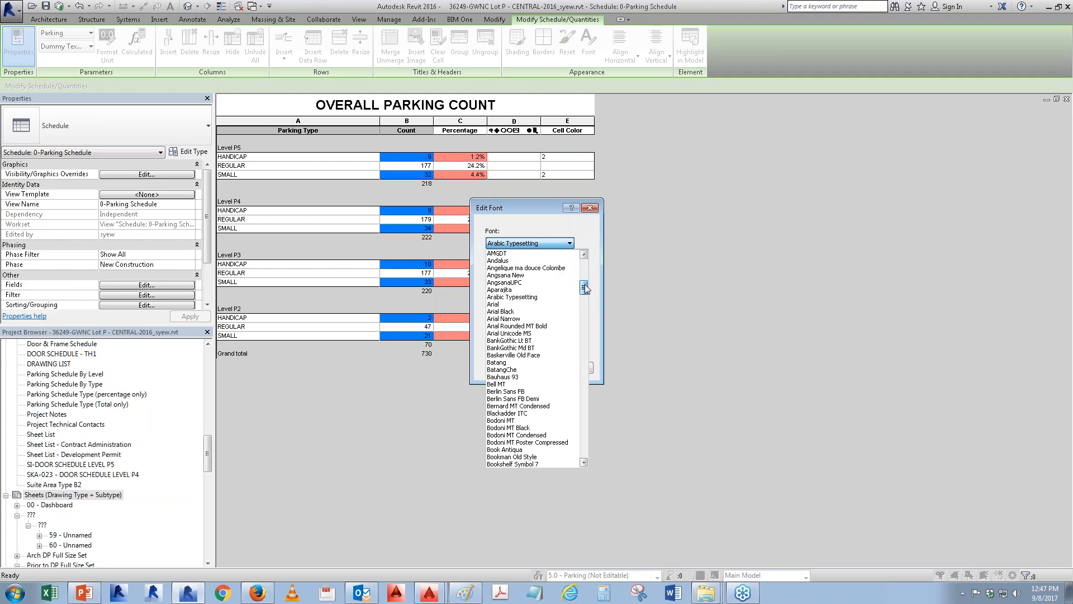
click(506, 305)
click(521, 371)
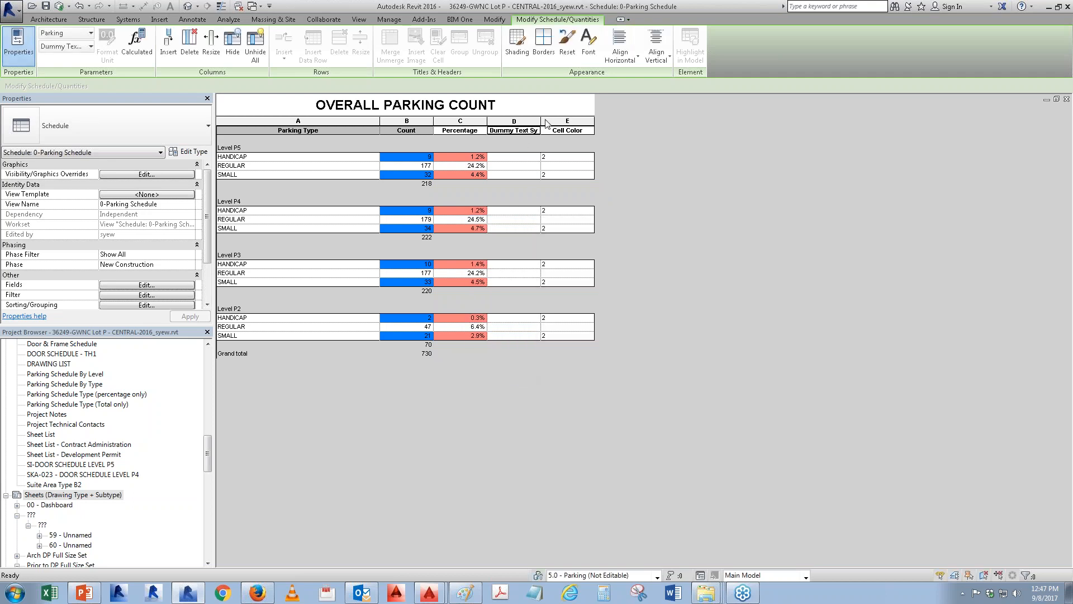
drag(539, 134, 574, 135)
- Launch Windows Character Map with charmap and display the Wingdings font's characters
key(super+r)
text(ca)
key(BackSpace)
text(harmap)
key(Return)
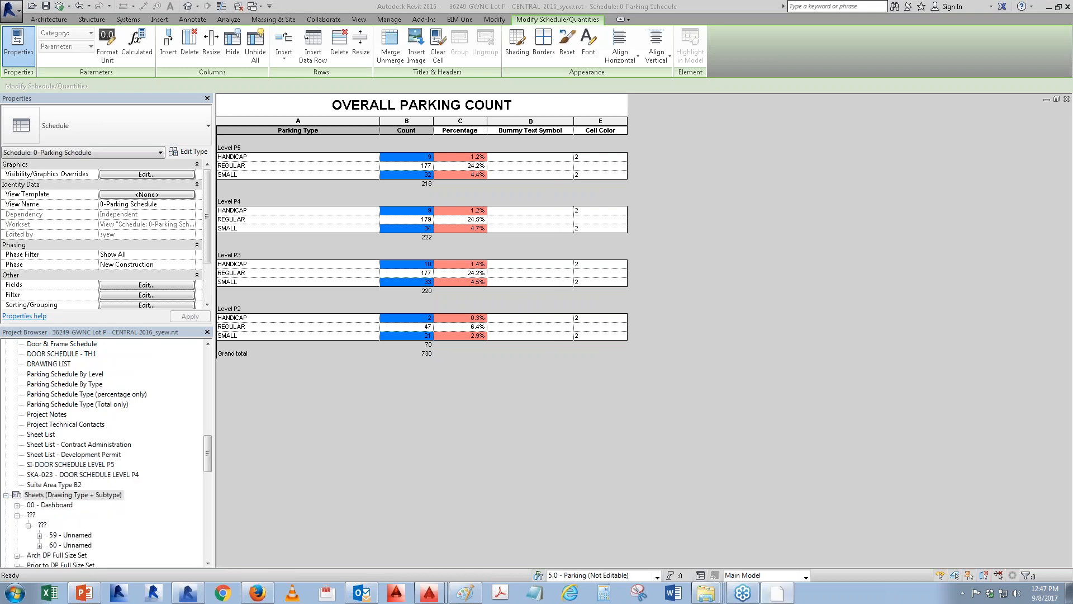
drag(180, 49, 423, 159)
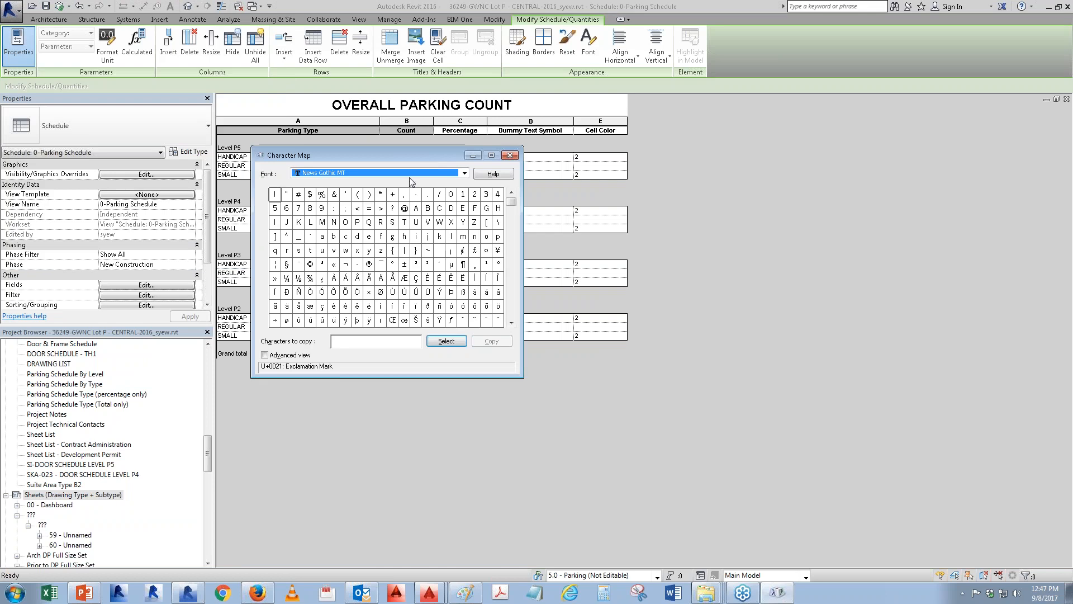
click(386, 174)
drag(466, 332, 460, 388)
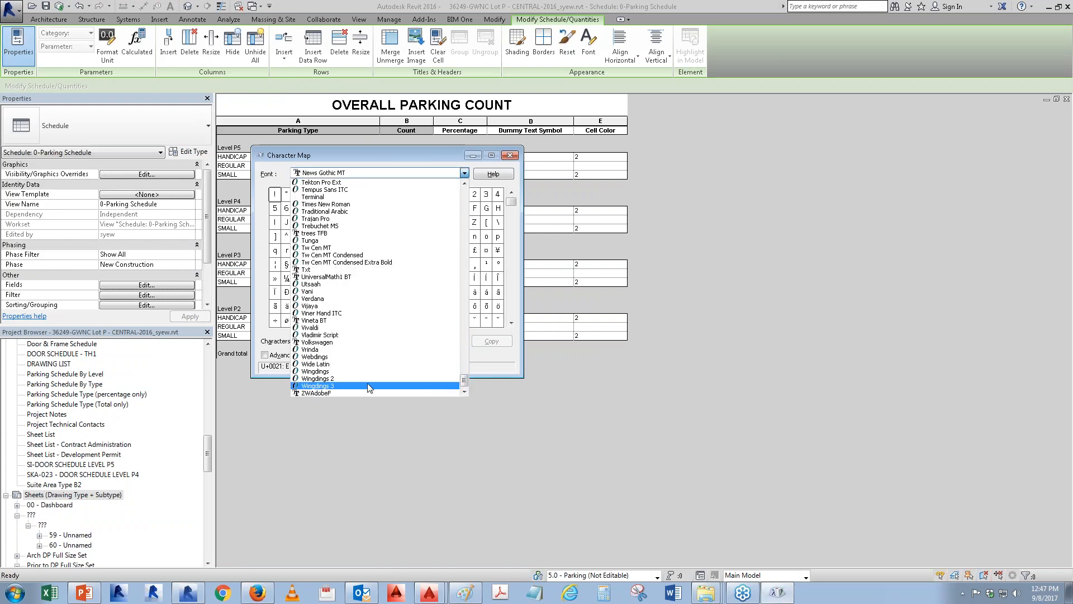
click(429, 371)
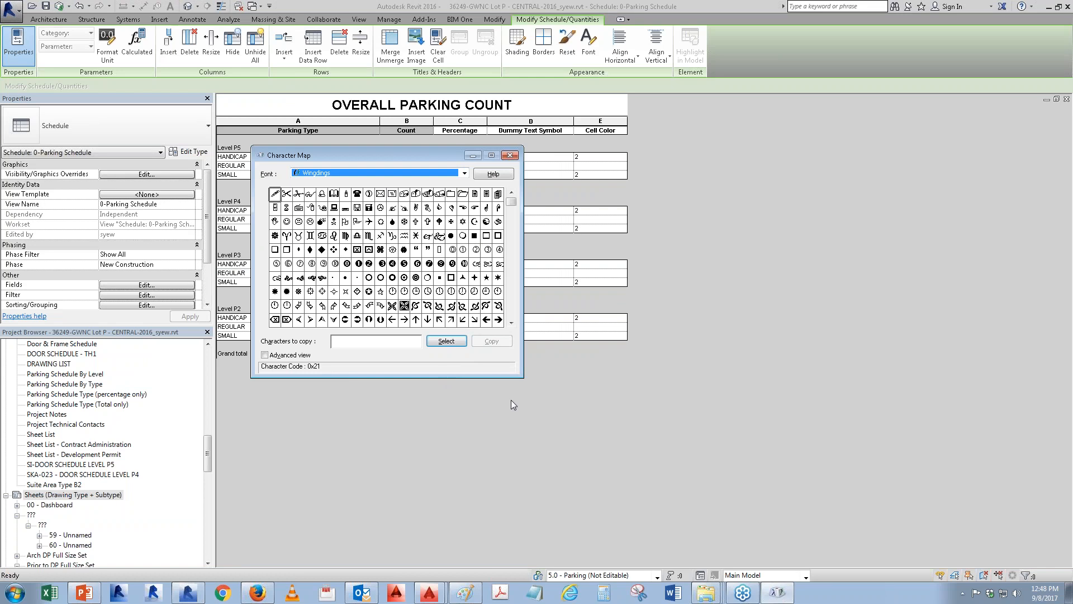
- Copy the Wingdings left arrow and fill the Level P5 HANDICAP symbol cell with seven arrows, applying the change to the whole type
click(489, 323)
click(446, 341)
click(503, 342)
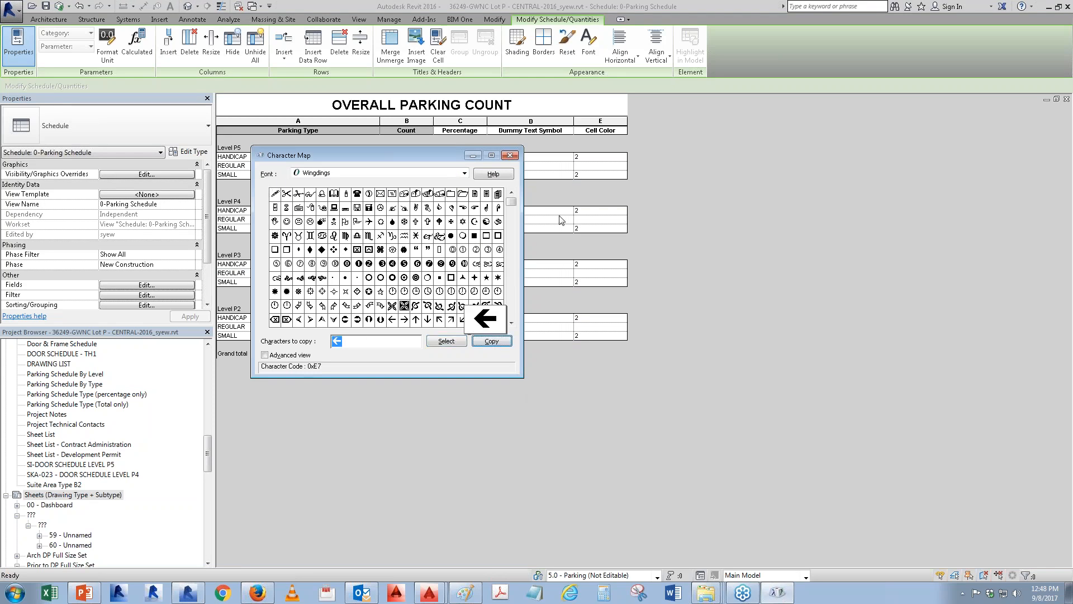
click(536, 158)
key(ctrl+v)
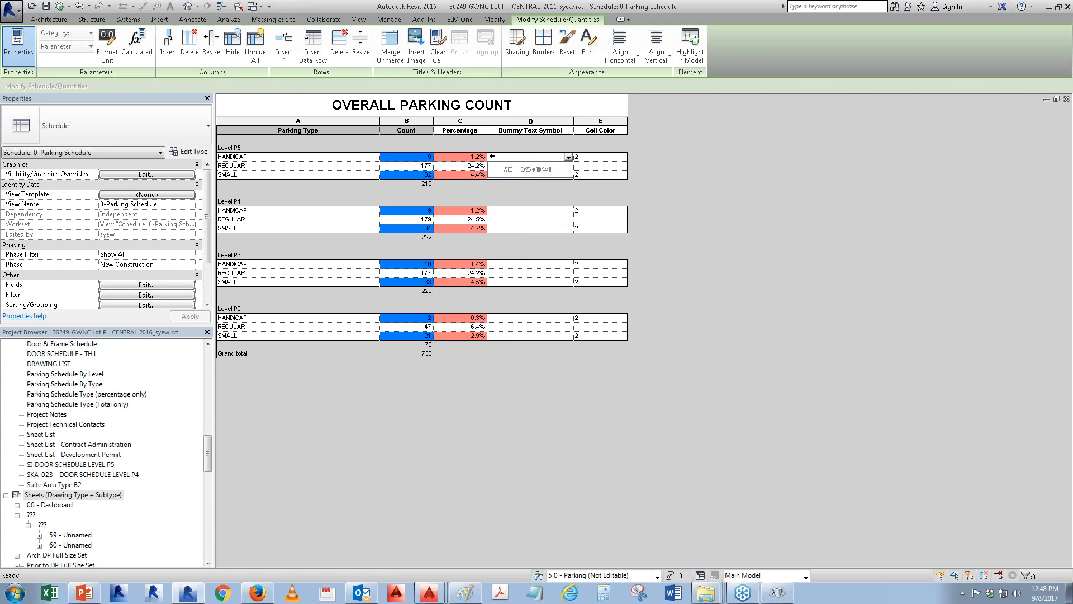
key(Return)
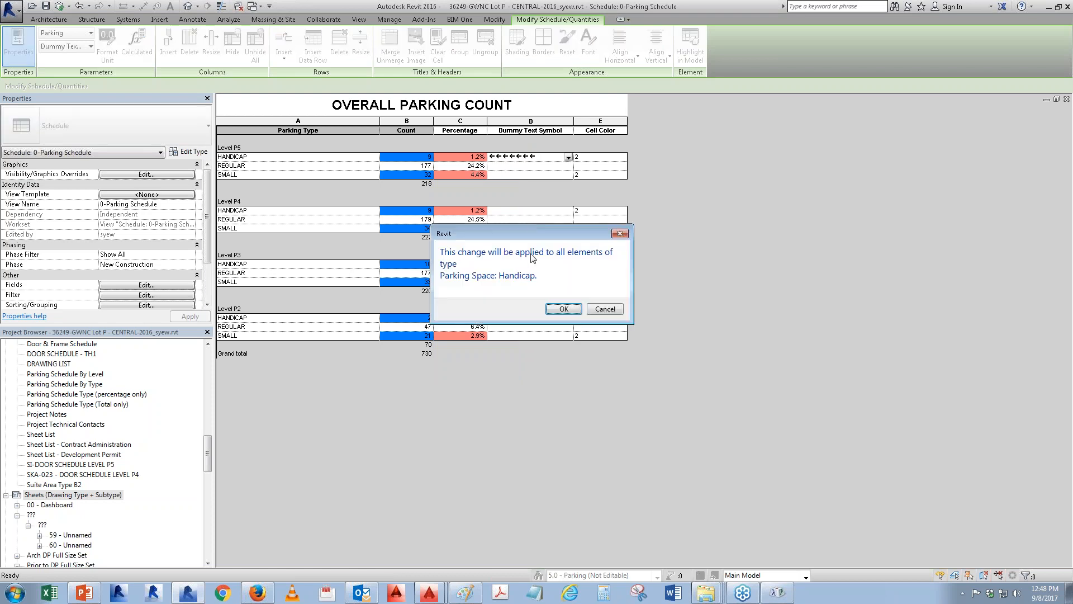
click(569, 312)
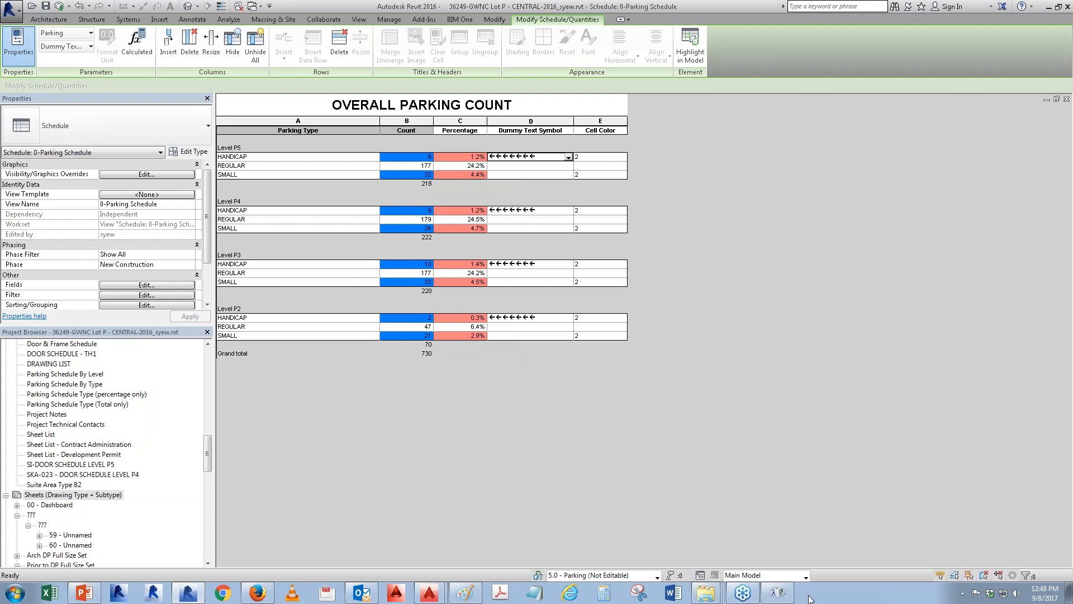
- Copy the circled 1 from Character Map and replace the HANDICAP symbol with it, applying the change to the whole type
click(776, 592)
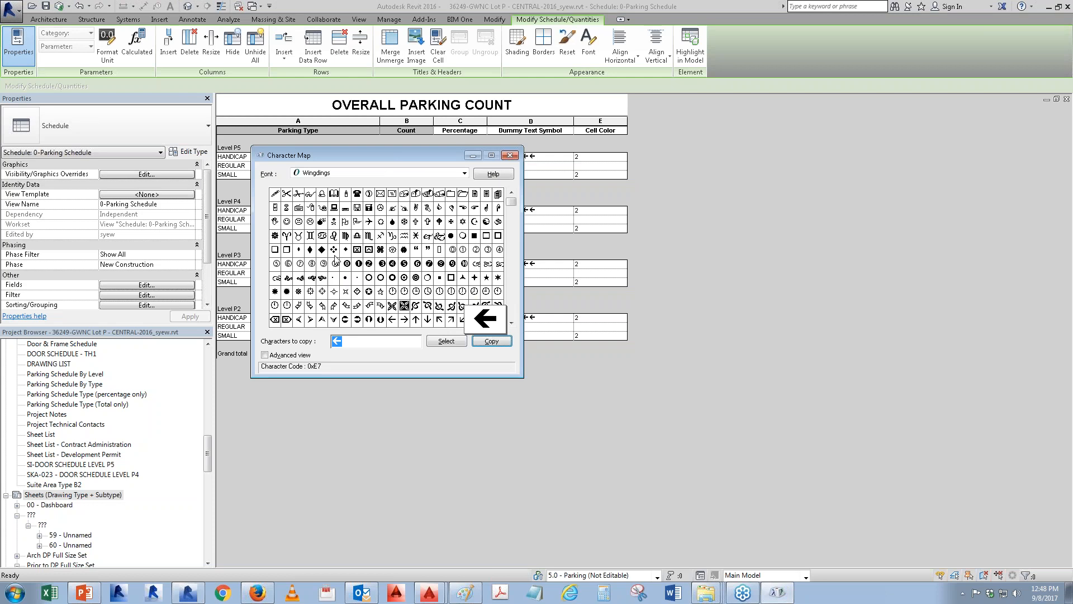
click(348, 266)
click(361, 266)
click(381, 266)
click(346, 266)
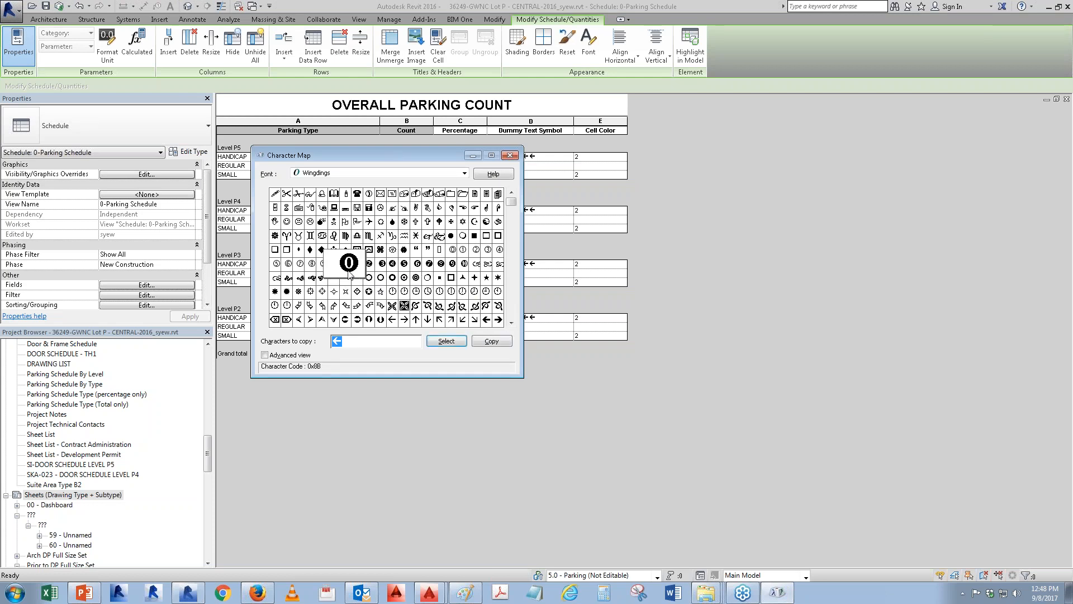
click(461, 252)
click(441, 342)
click(491, 340)
click(550, 163)
key(ctrl+v)
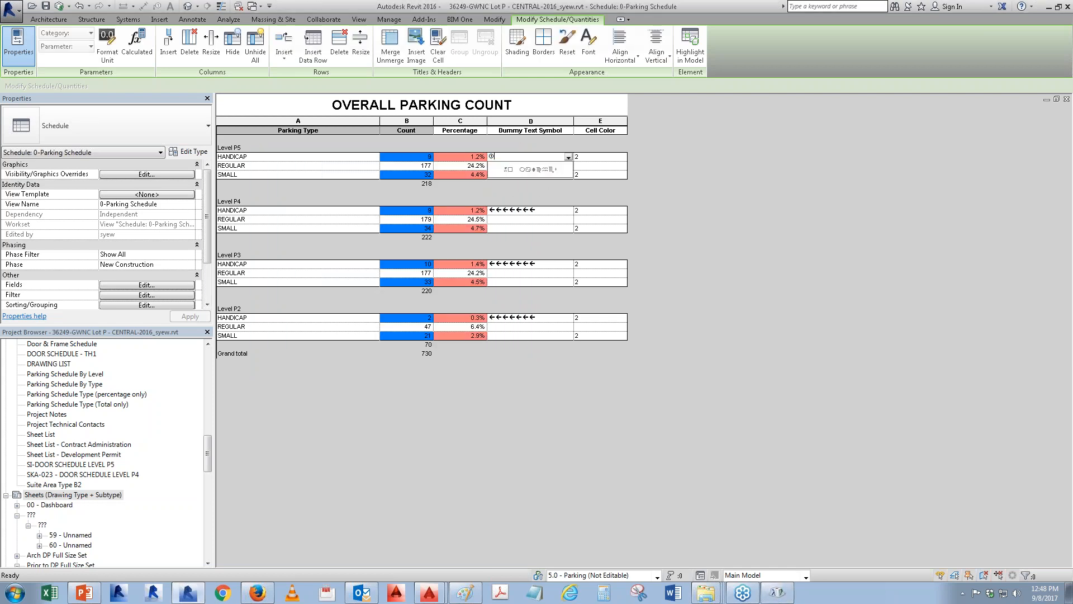
click(529, 169)
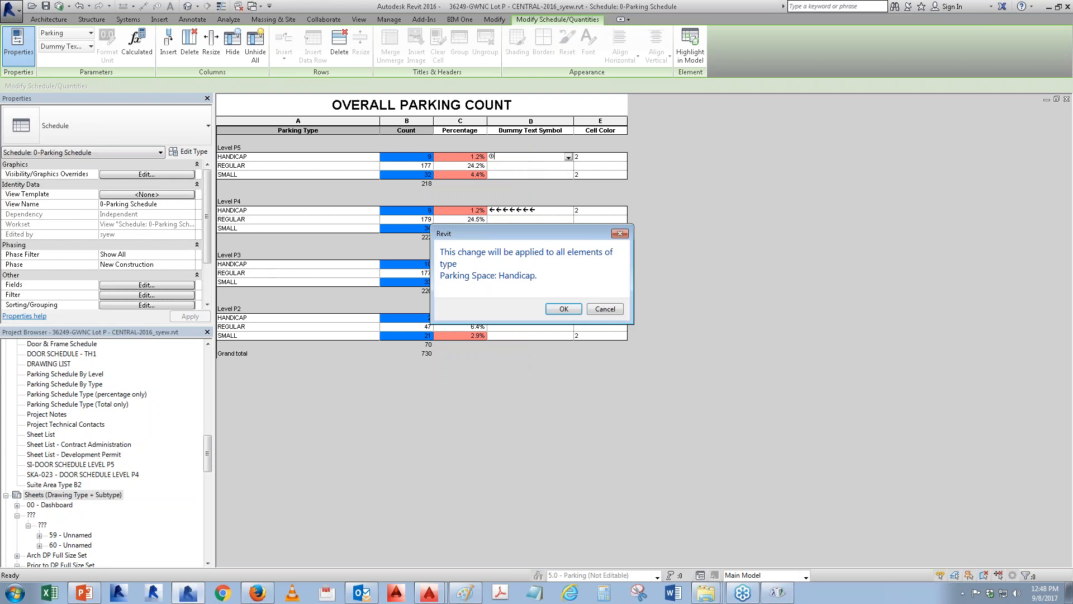
click(563, 308)
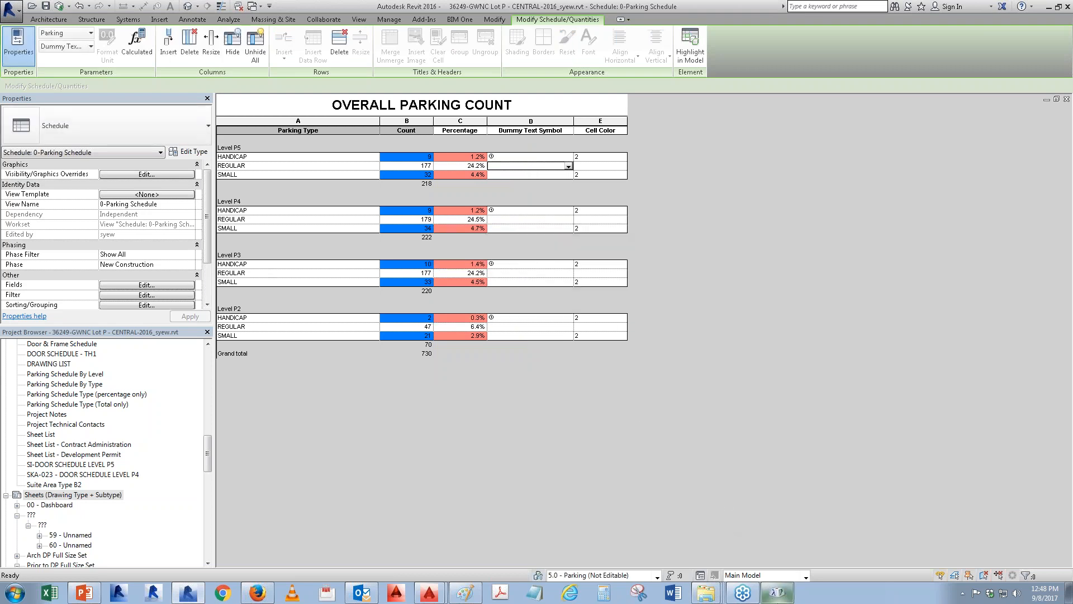
- Copy the circled 2 from Character Map and paste it into the Level P5 REGULAR symbol cell, applying it to the whole type
click(776, 593)
click(474, 249)
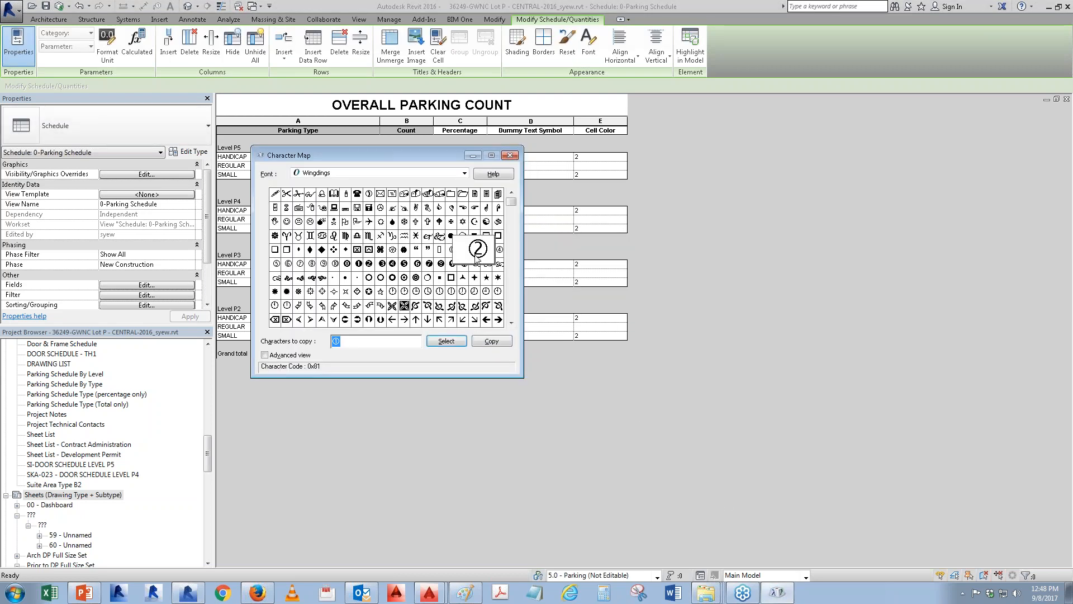
click(446, 341)
click(492, 340)
click(547, 167)
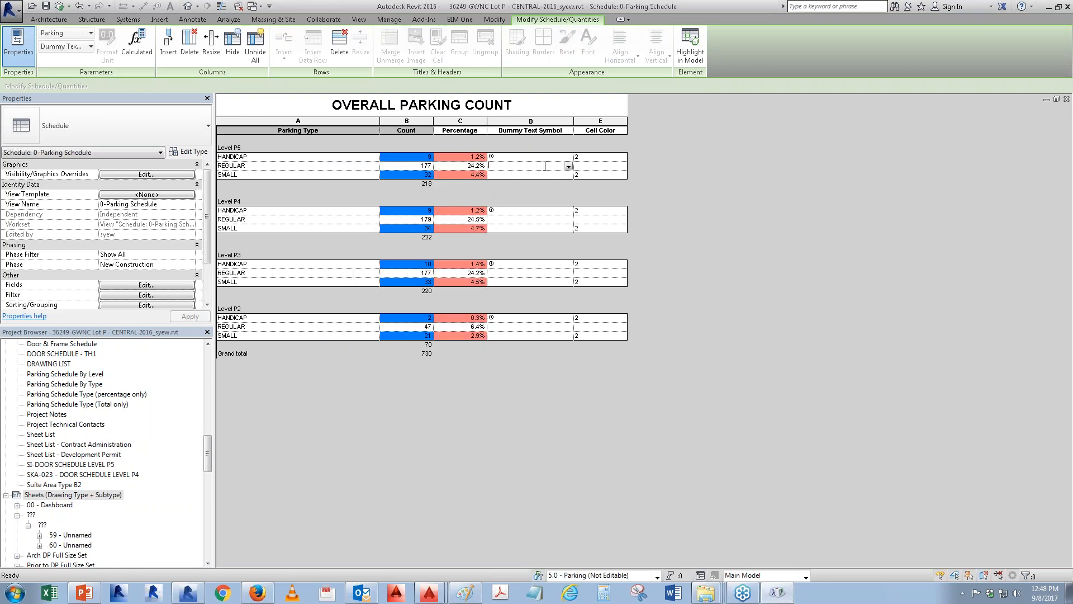
key(ctrl+v)
key(Return)
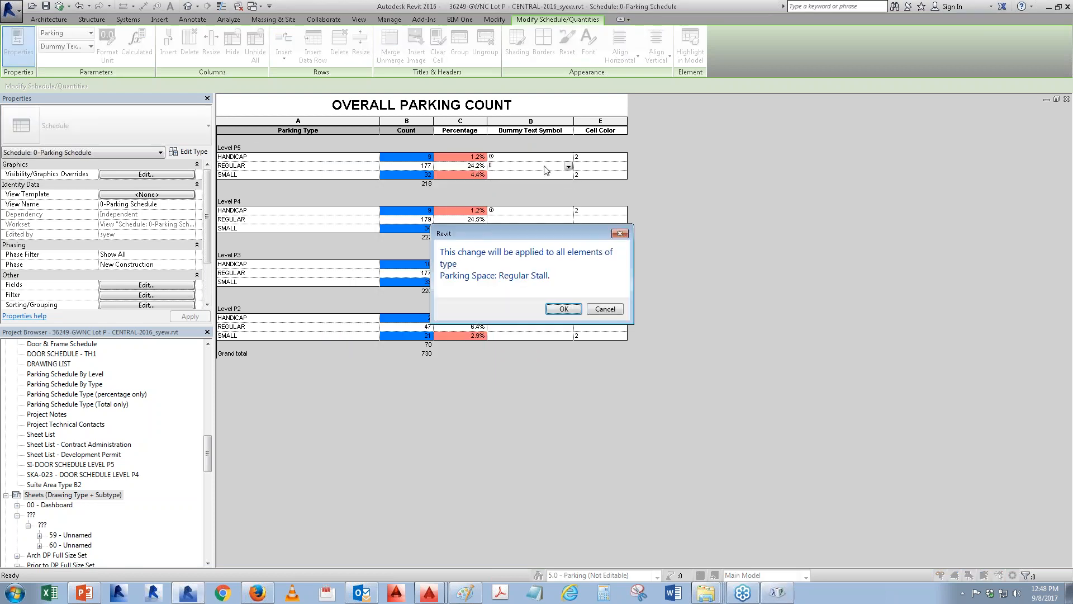
click(576, 309)
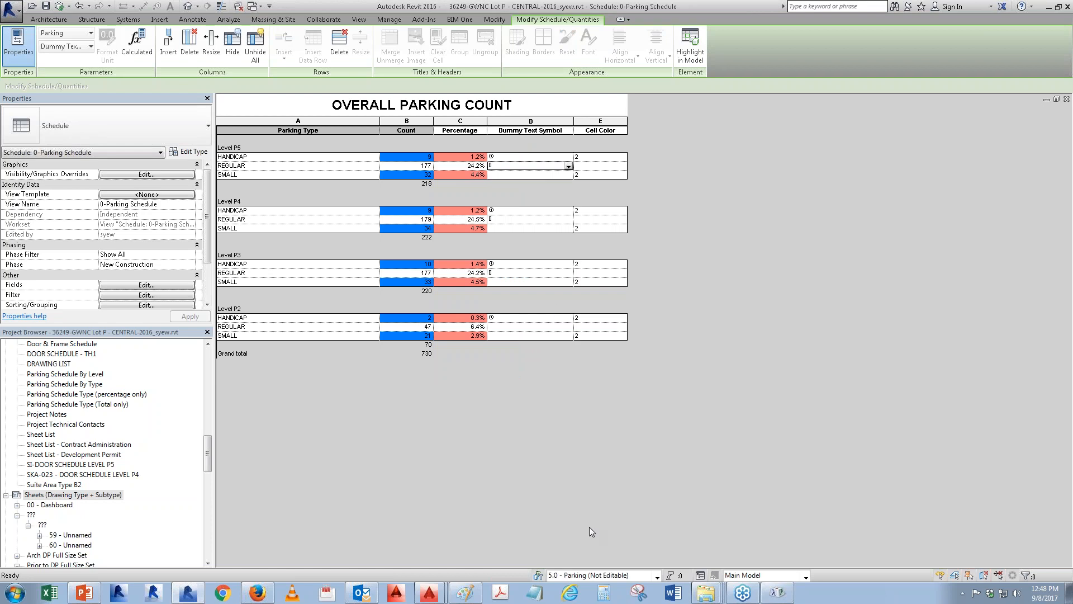
- Try replacing the REGULAR symbol with the circled 4 from Character Map, applying the change to the whole type
click(777, 592)
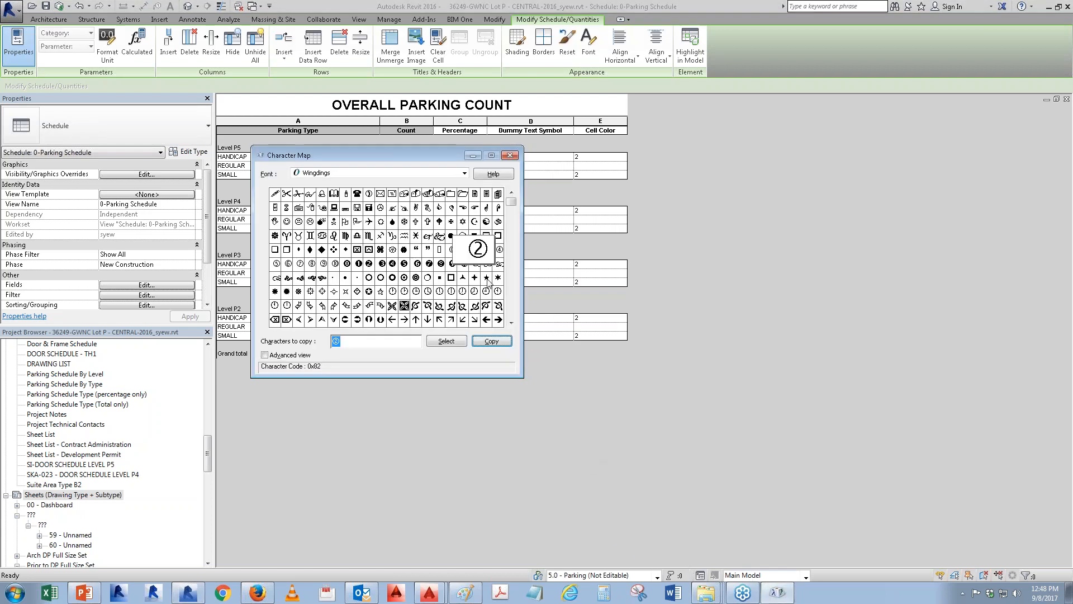
click(498, 250)
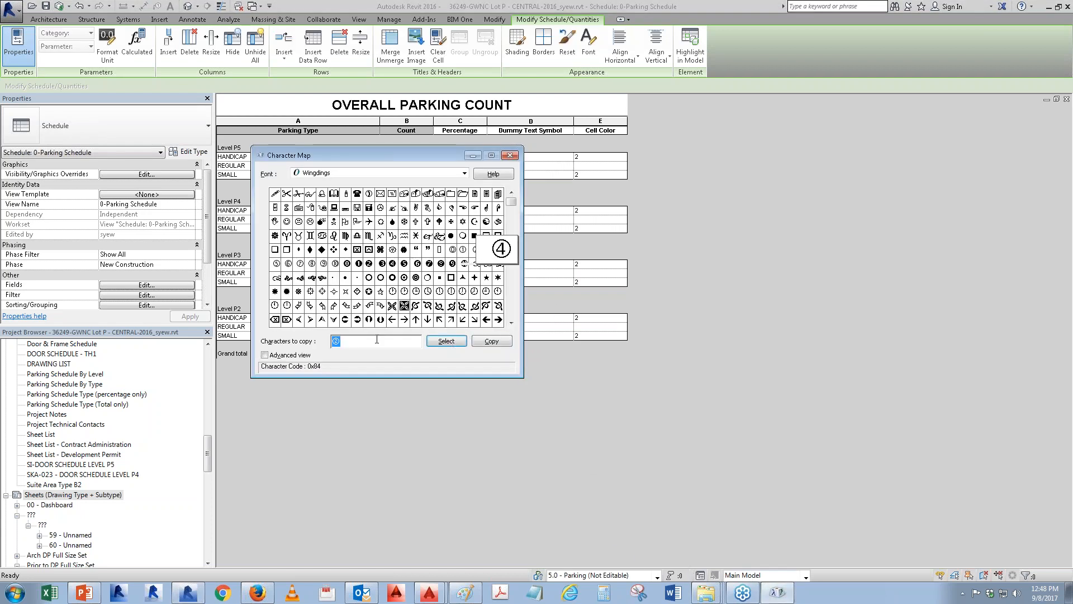
click(491, 341)
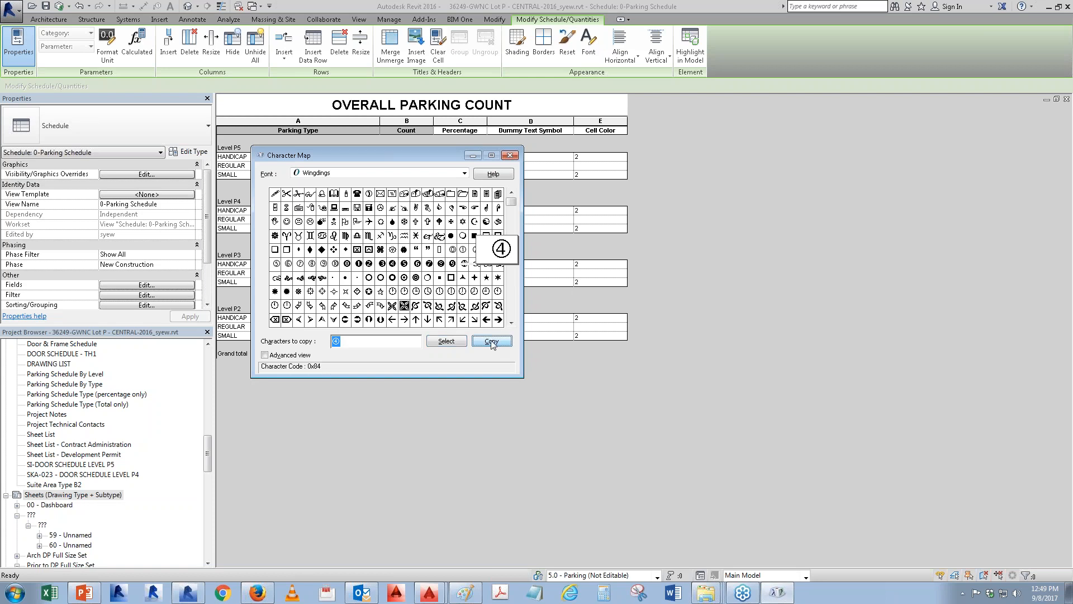
click(555, 167)
key(ctrl+v)
key(Return)
click(566, 309)
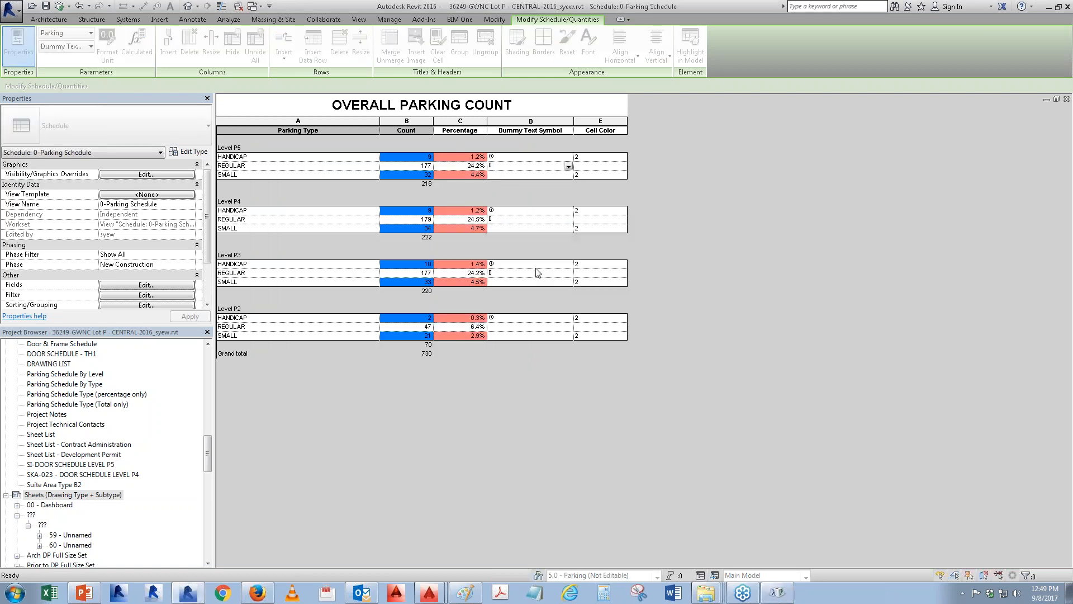
- Copy the airplane symbol from Character Map and replace the REGULAR symbol with it, applying the change to the whole type
click(777, 592)
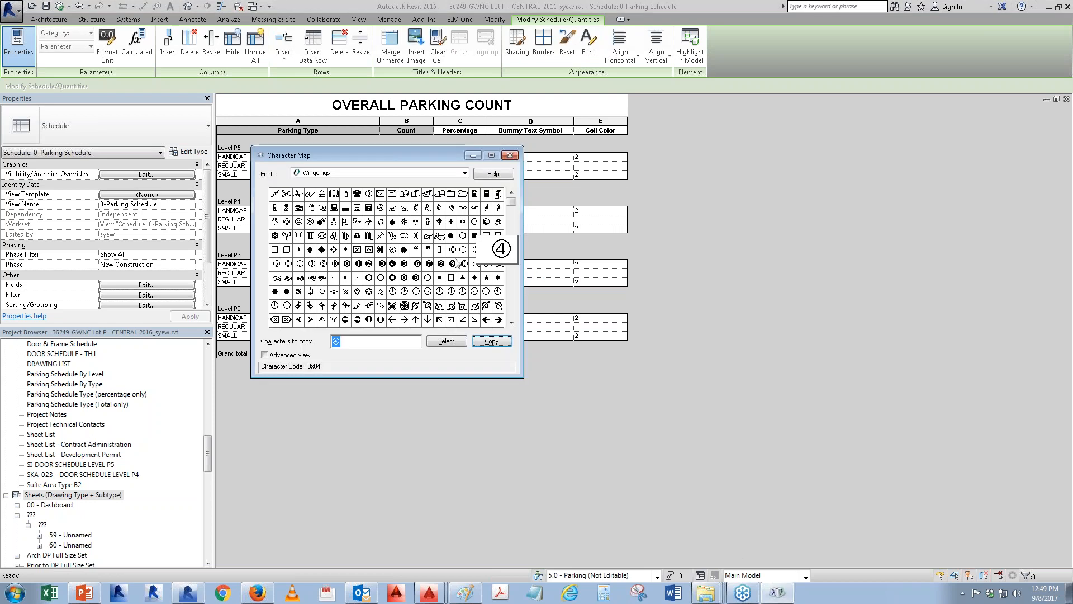
click(369, 222)
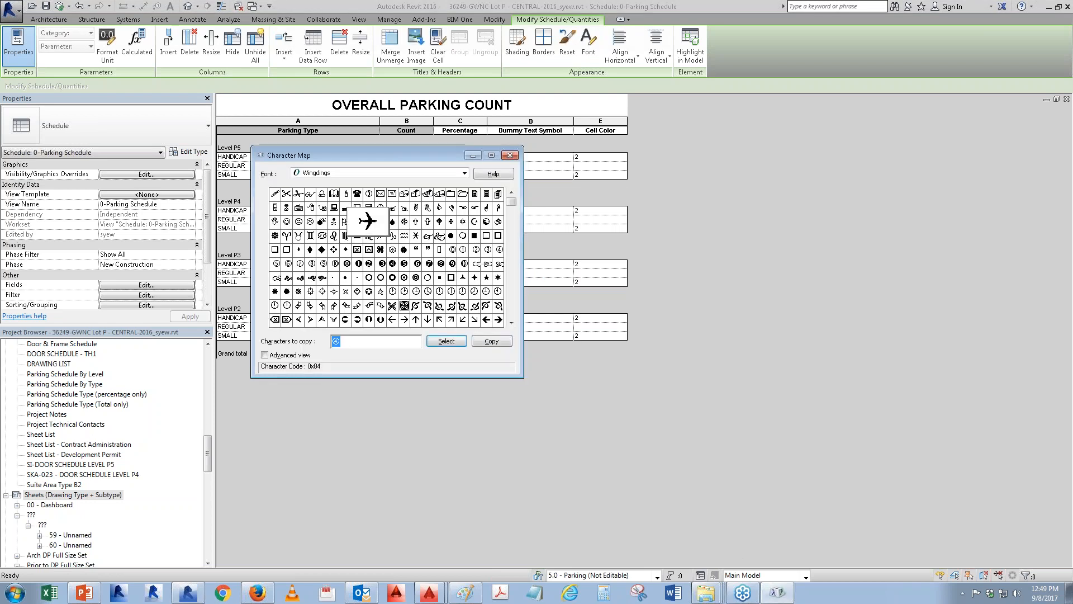
click(446, 340)
click(492, 342)
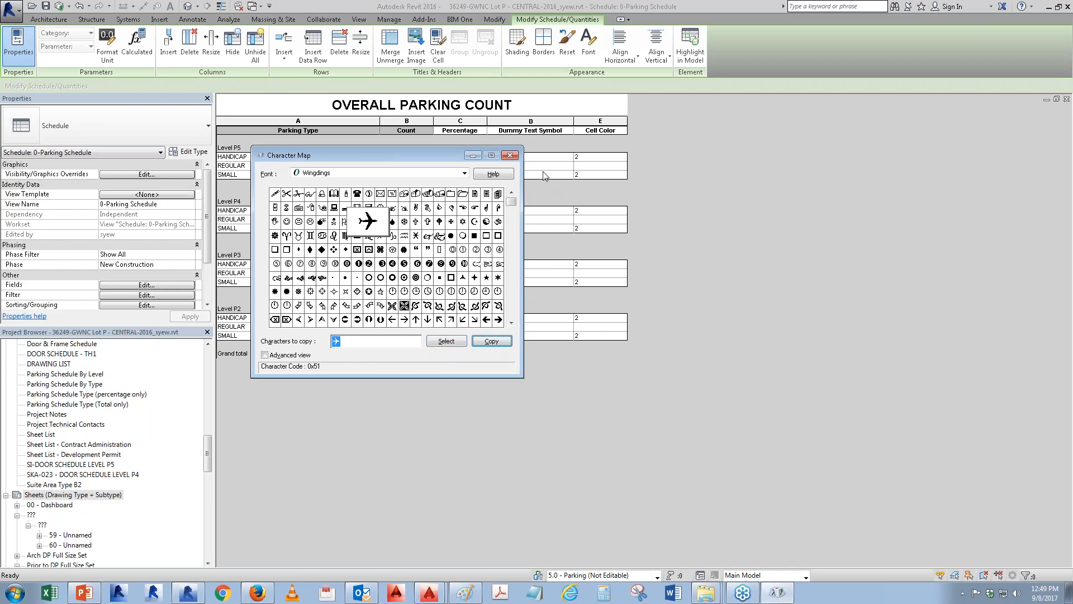
click(545, 176)
click(540, 166)
key(ctrl+v)
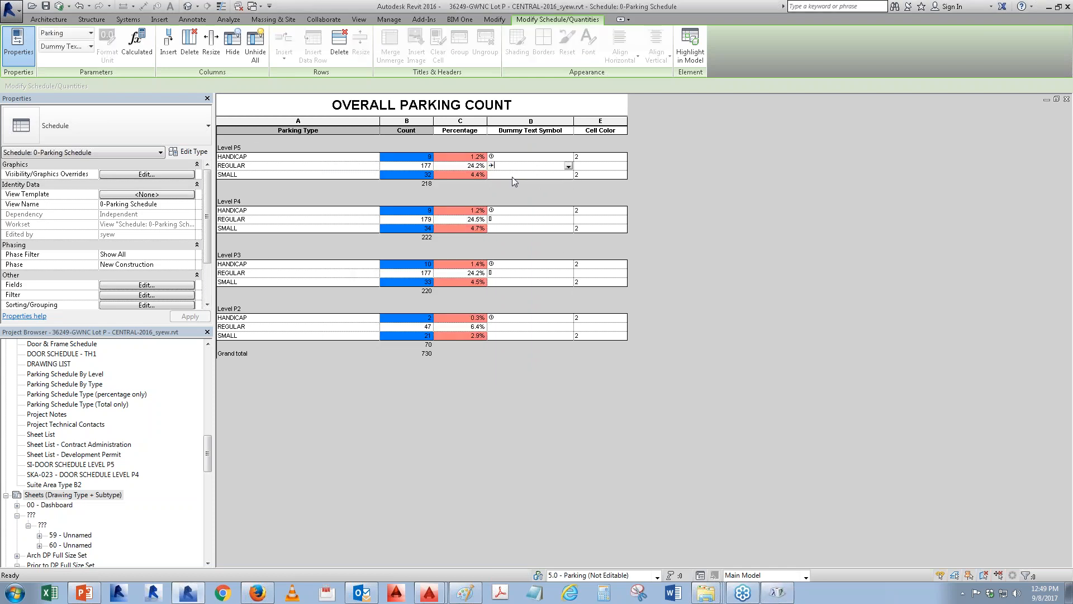
key(Return)
click(562, 312)
click(922, 261)
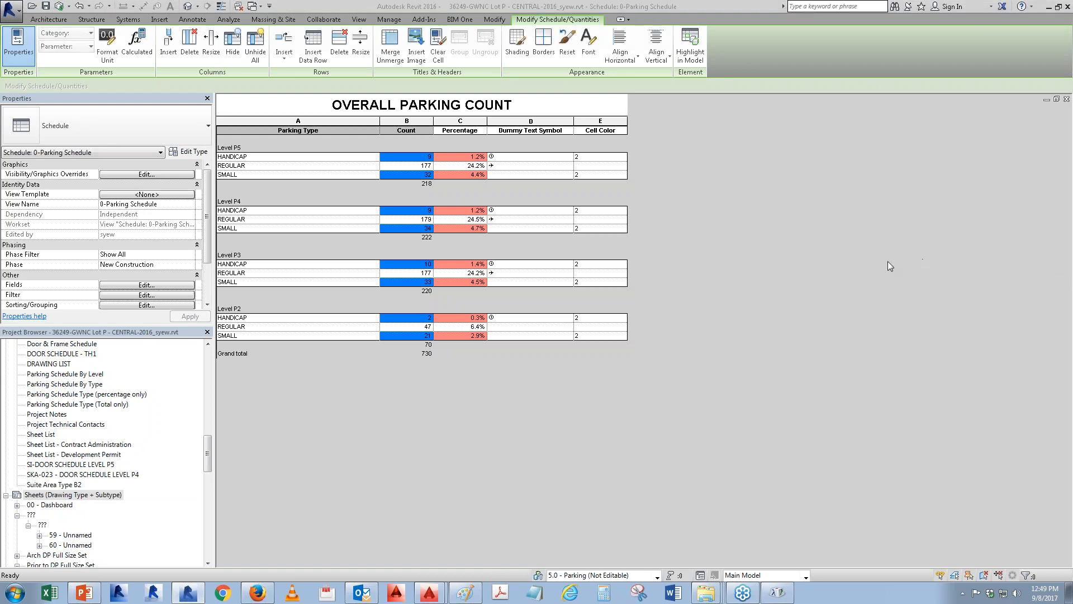